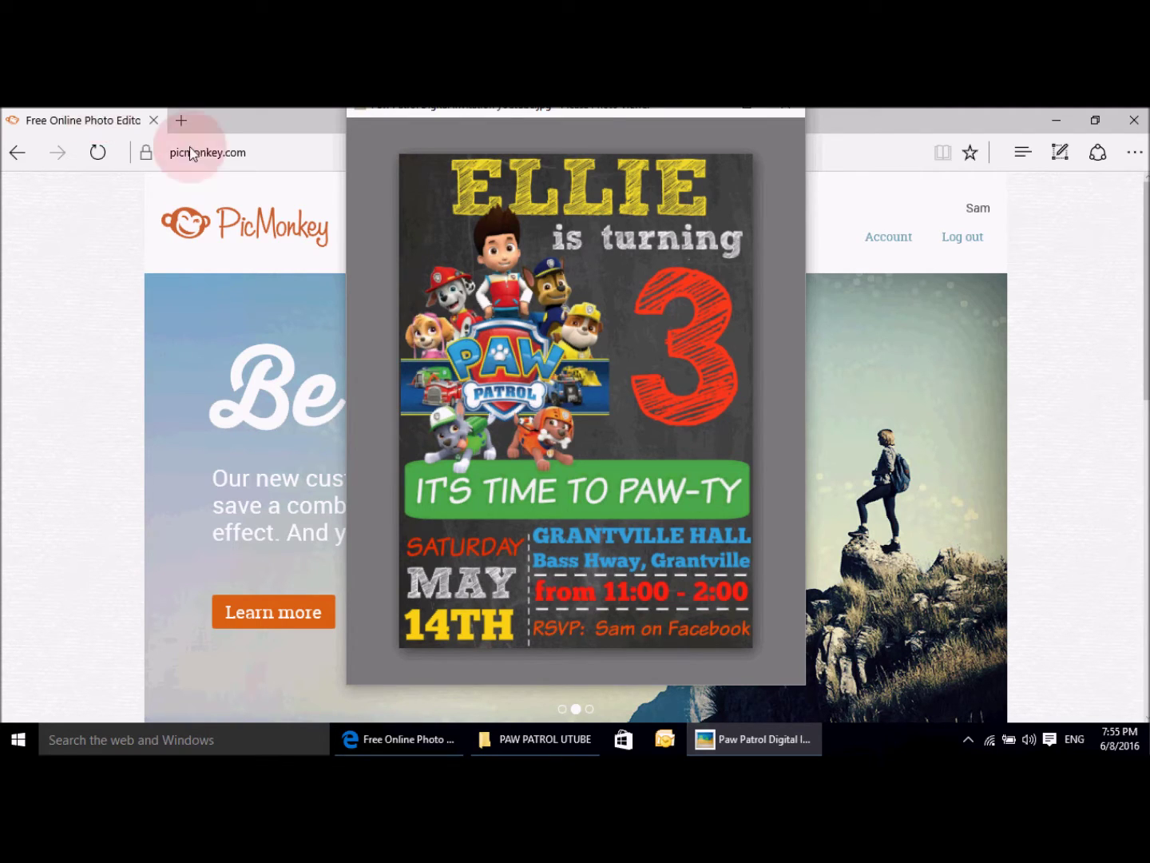
Step: Put the sample invitation aside and examine the source images in the PAW PATROL UTUBE folder in File Explorer
click(723, 116)
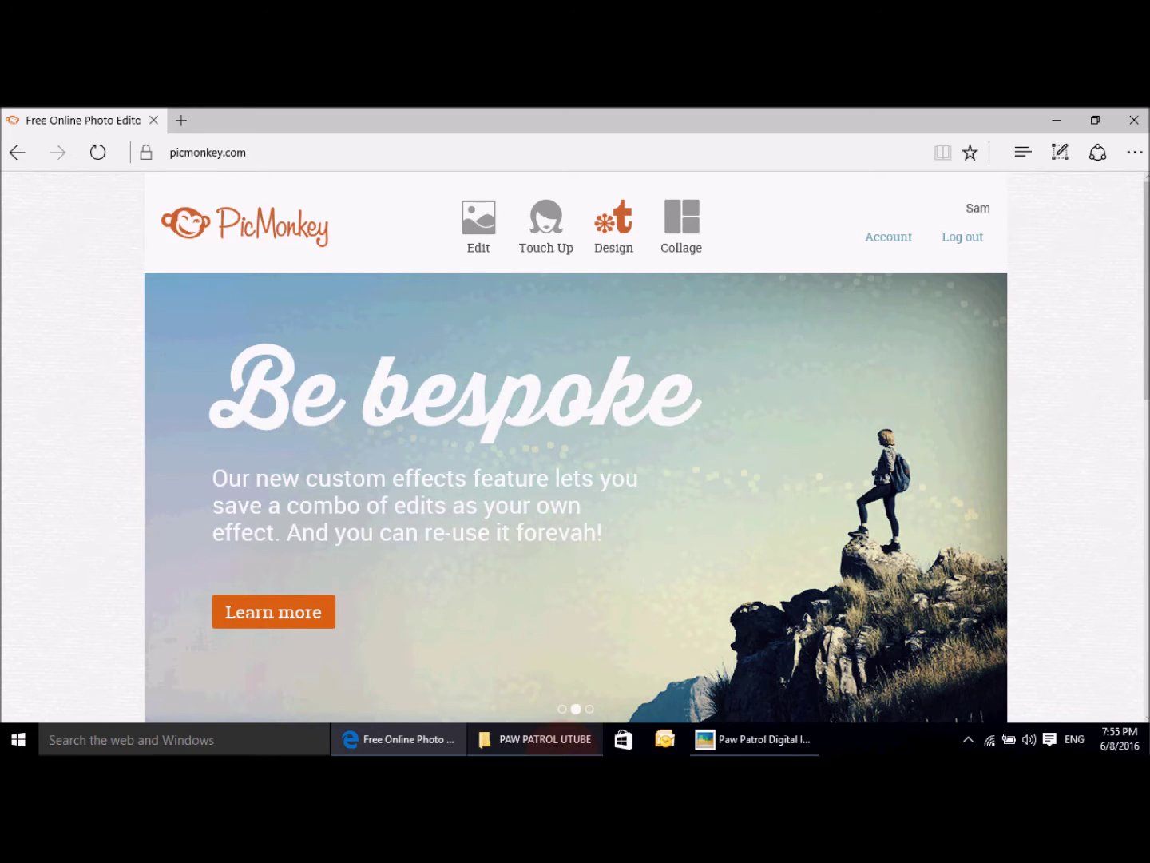
click(559, 746)
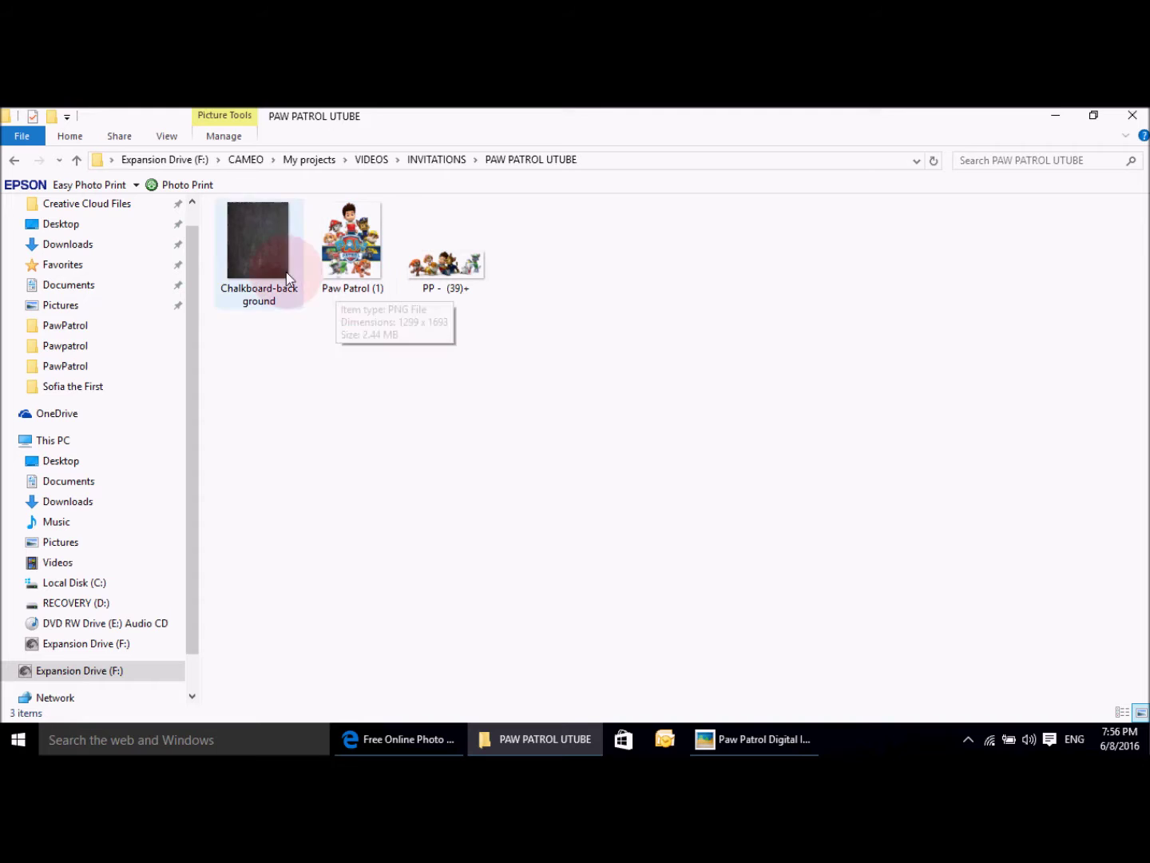
click(1056, 114)
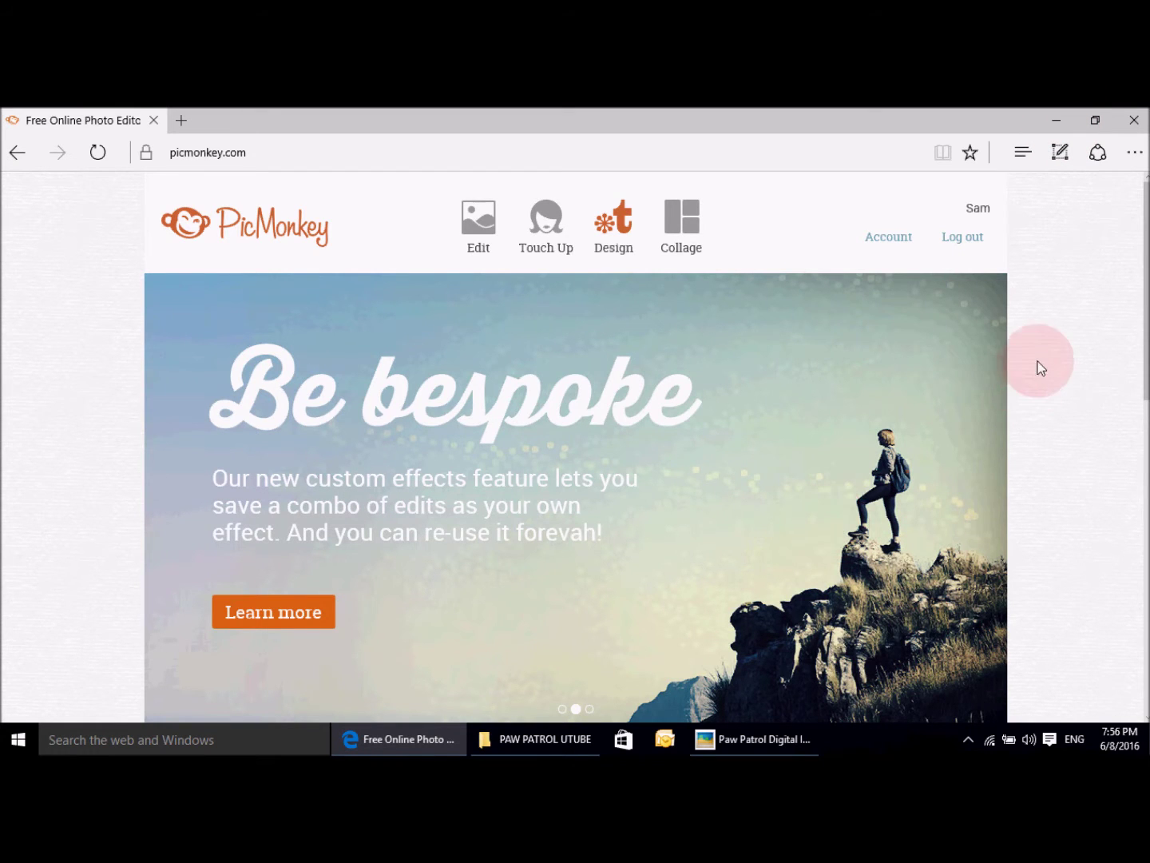
Step: Create a blank 5 × 7 design canvas and dismiss the canvas color settings without applying a color
click(614, 262)
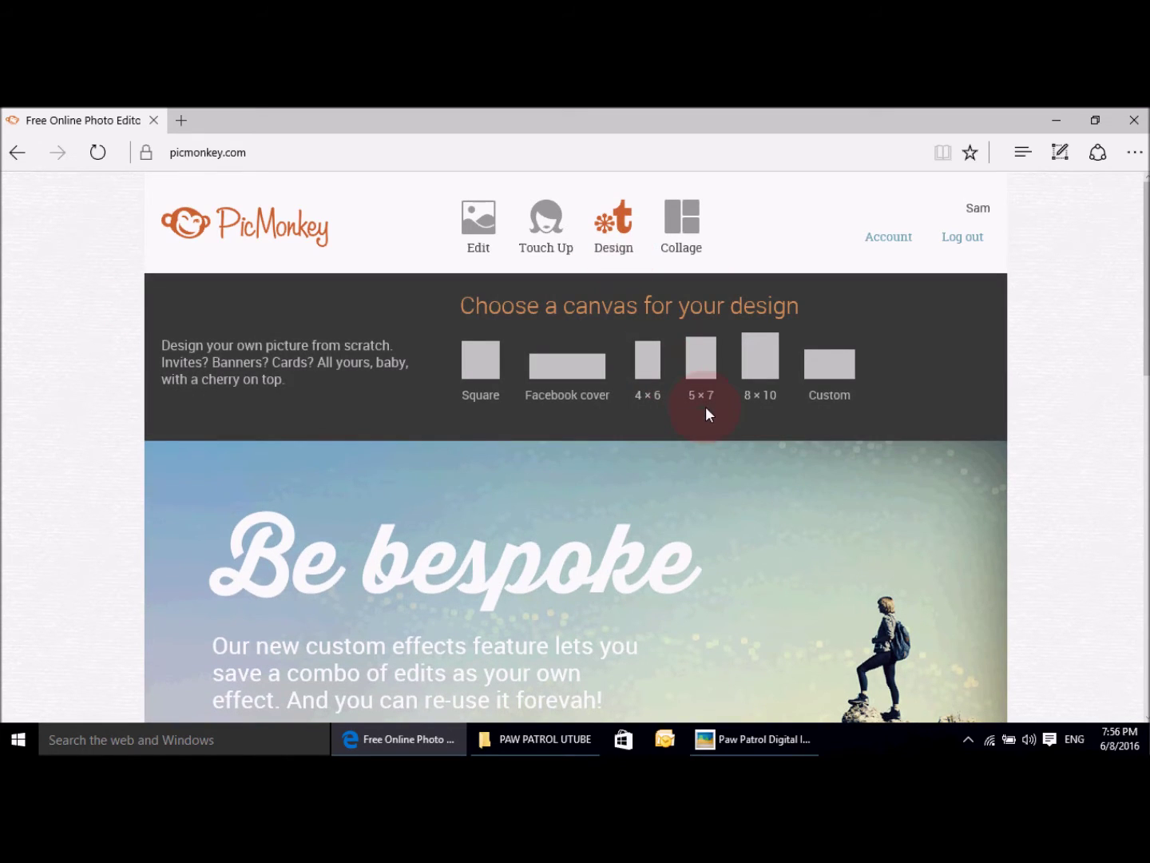
click(704, 361)
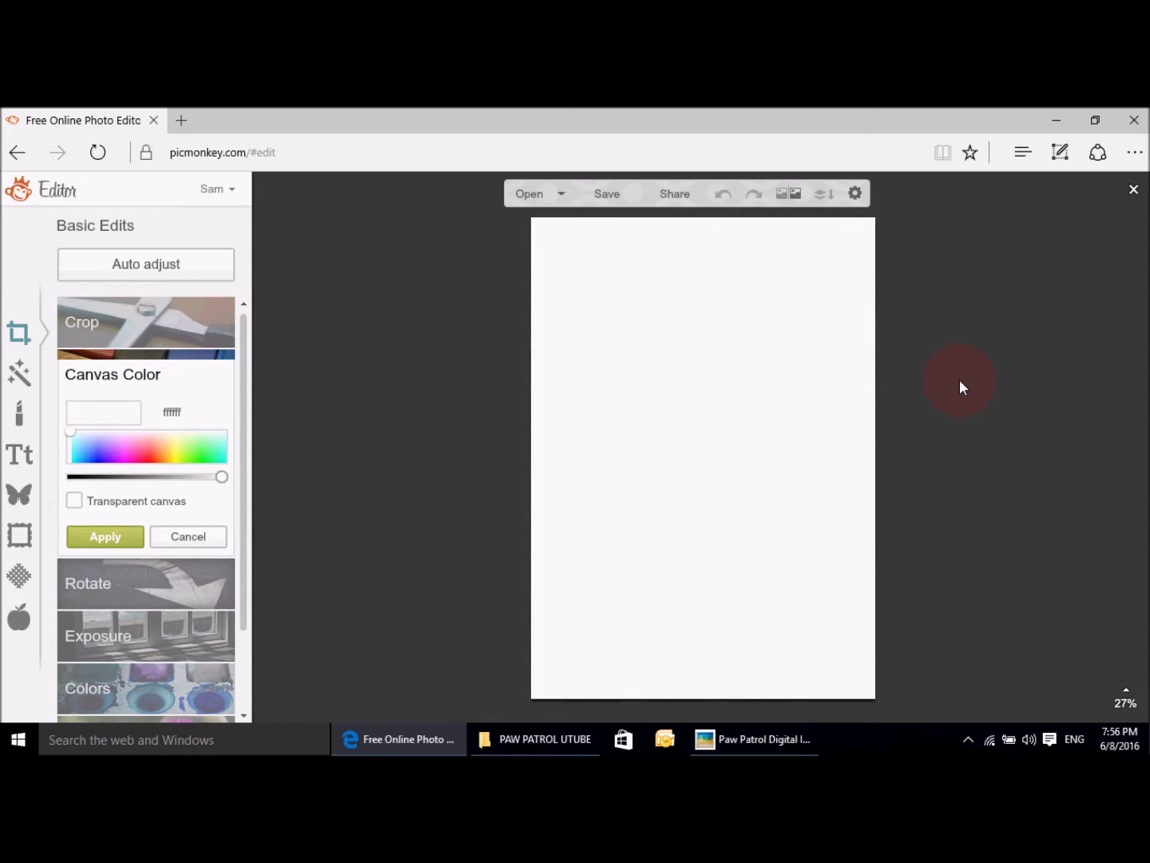
click(196, 535)
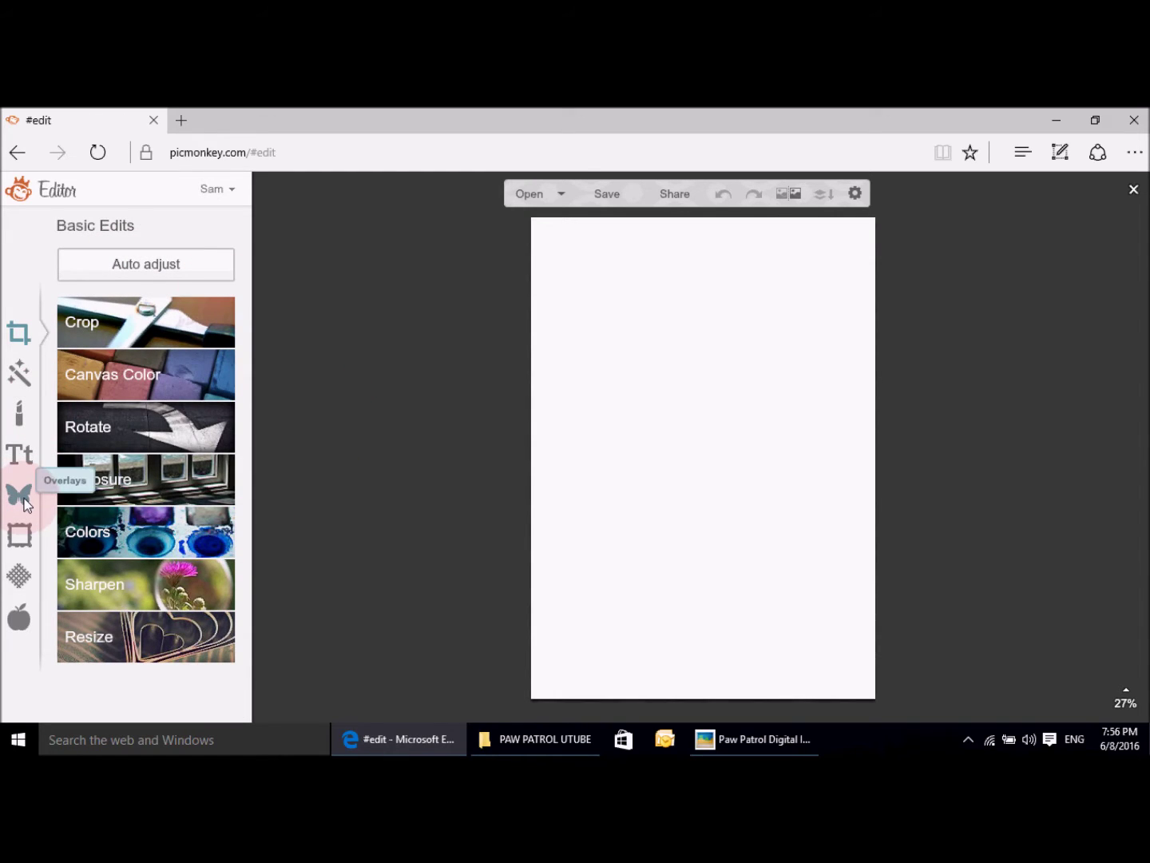
Step: Add the Chalkboard-background image from the PAW PATROL UTUBE folder to the canvas as a custom overlay
click(25, 502)
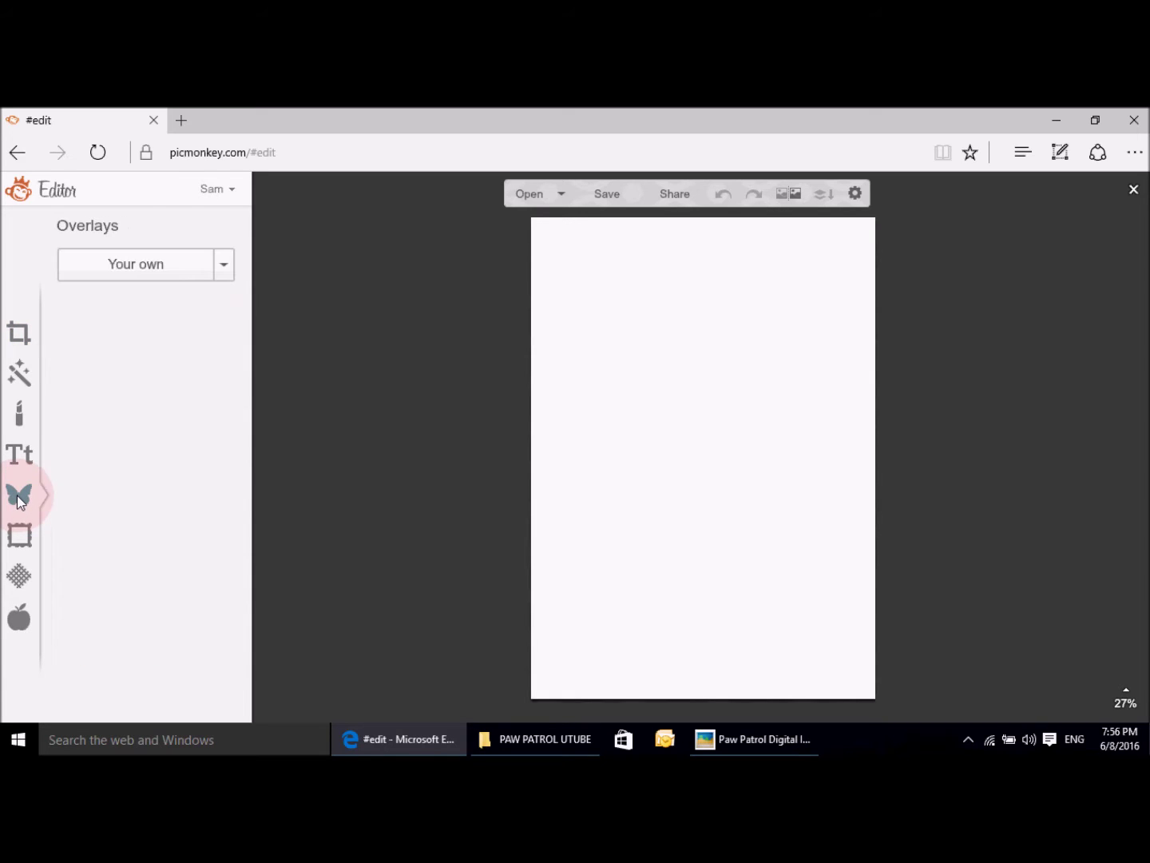
click(169, 324)
click(155, 266)
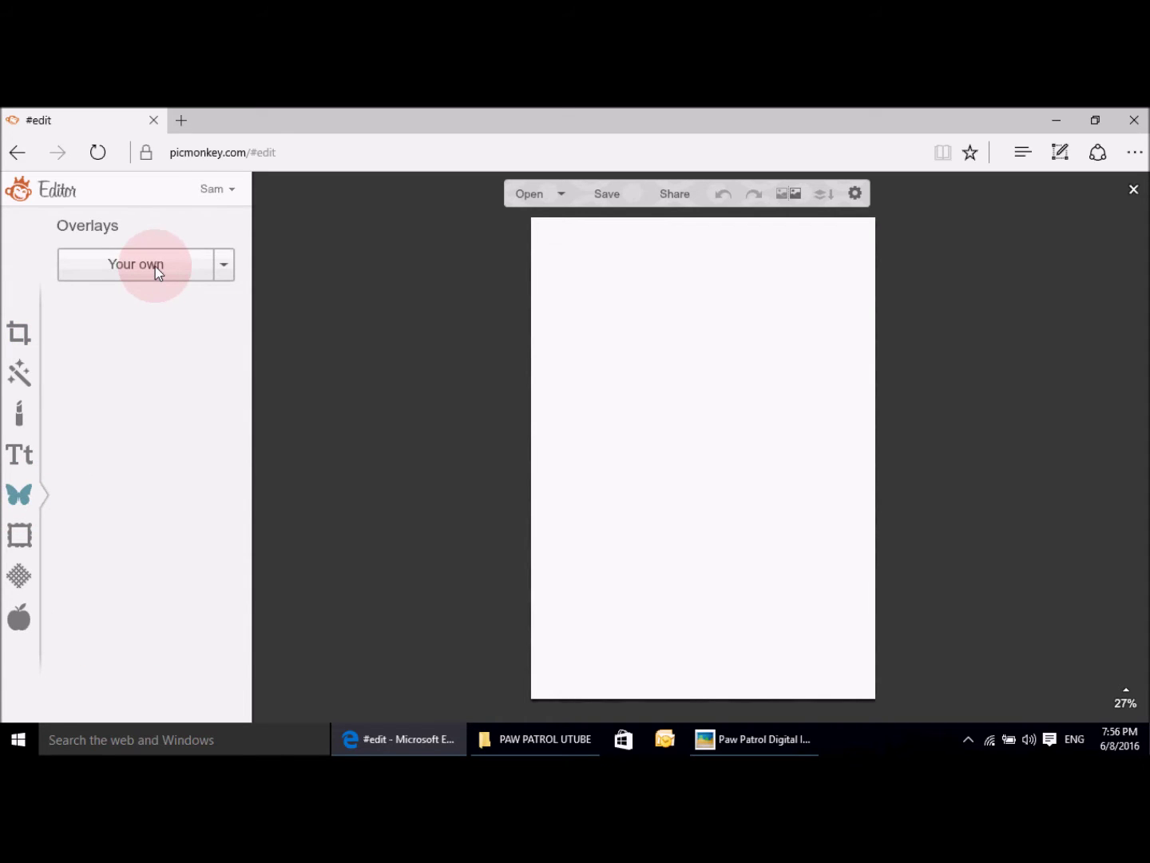
click(345, 324)
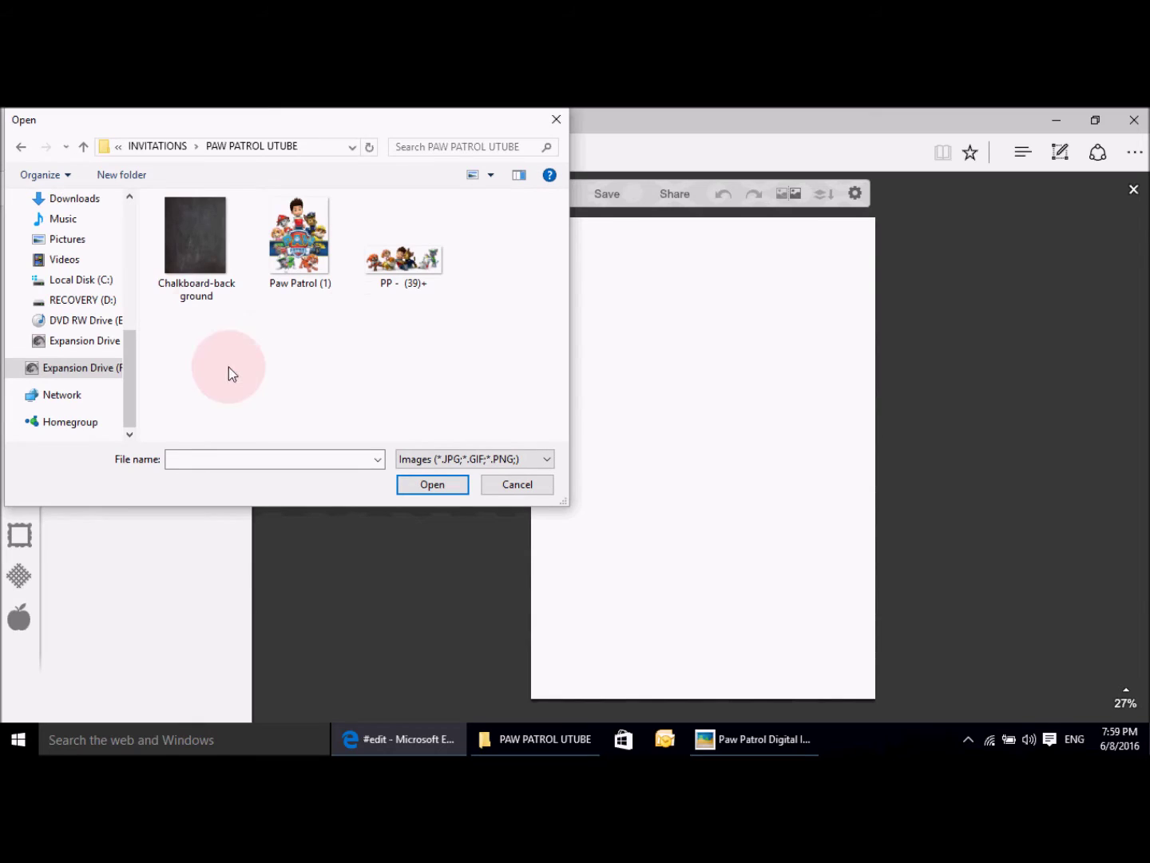
click(200, 294)
click(317, 289)
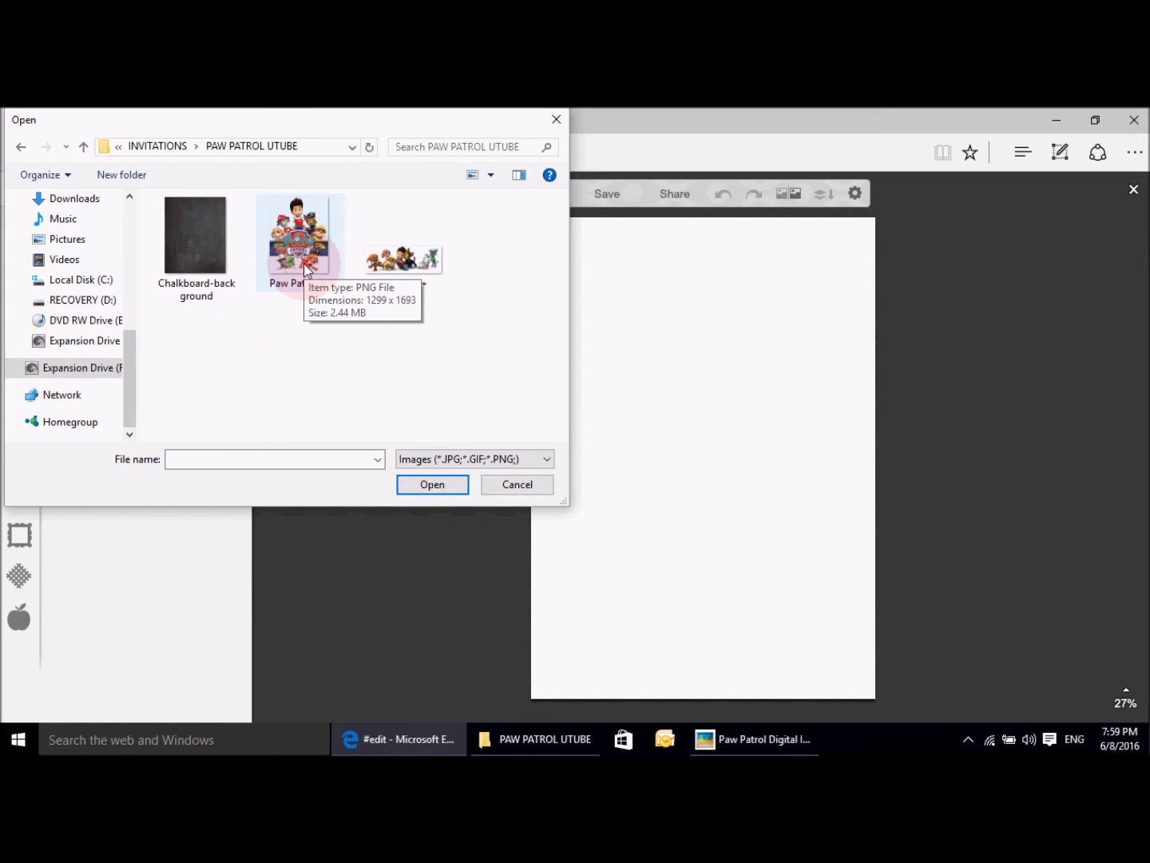
click(202, 288)
click(198, 248)
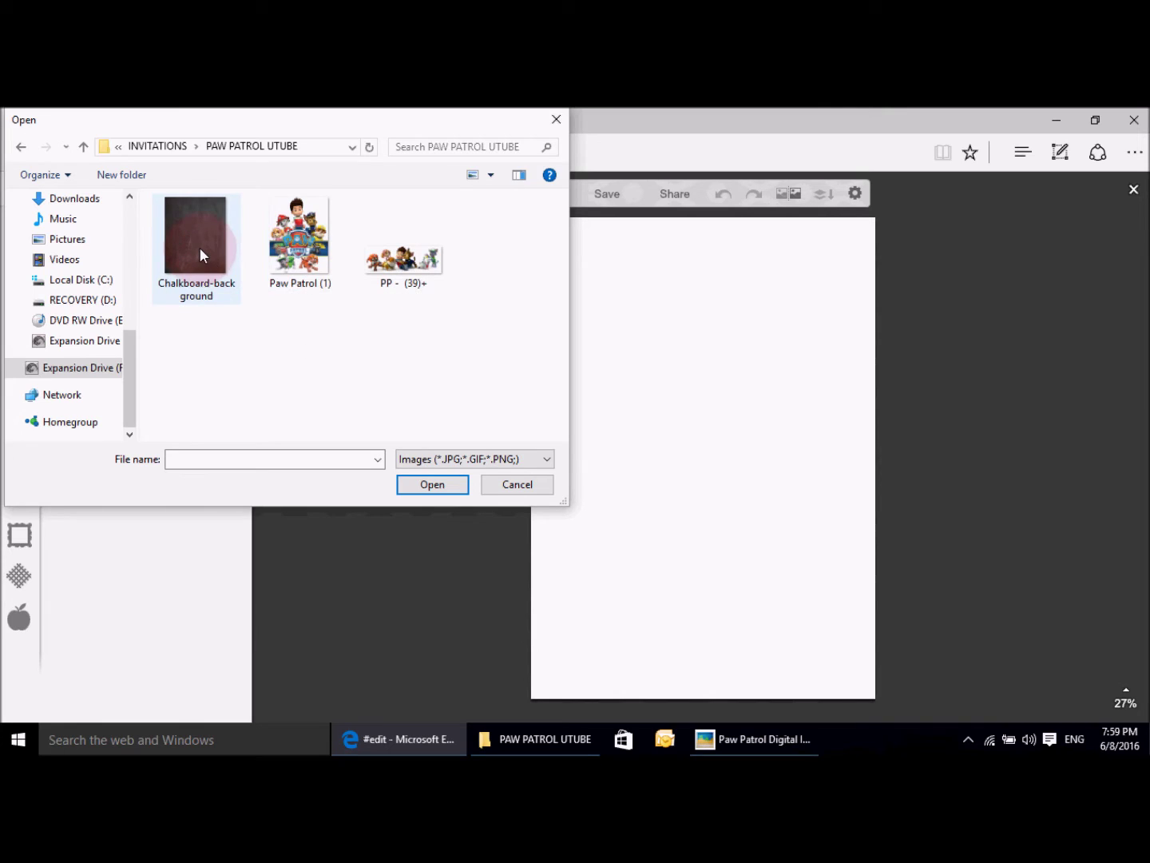
double_click(200, 251)
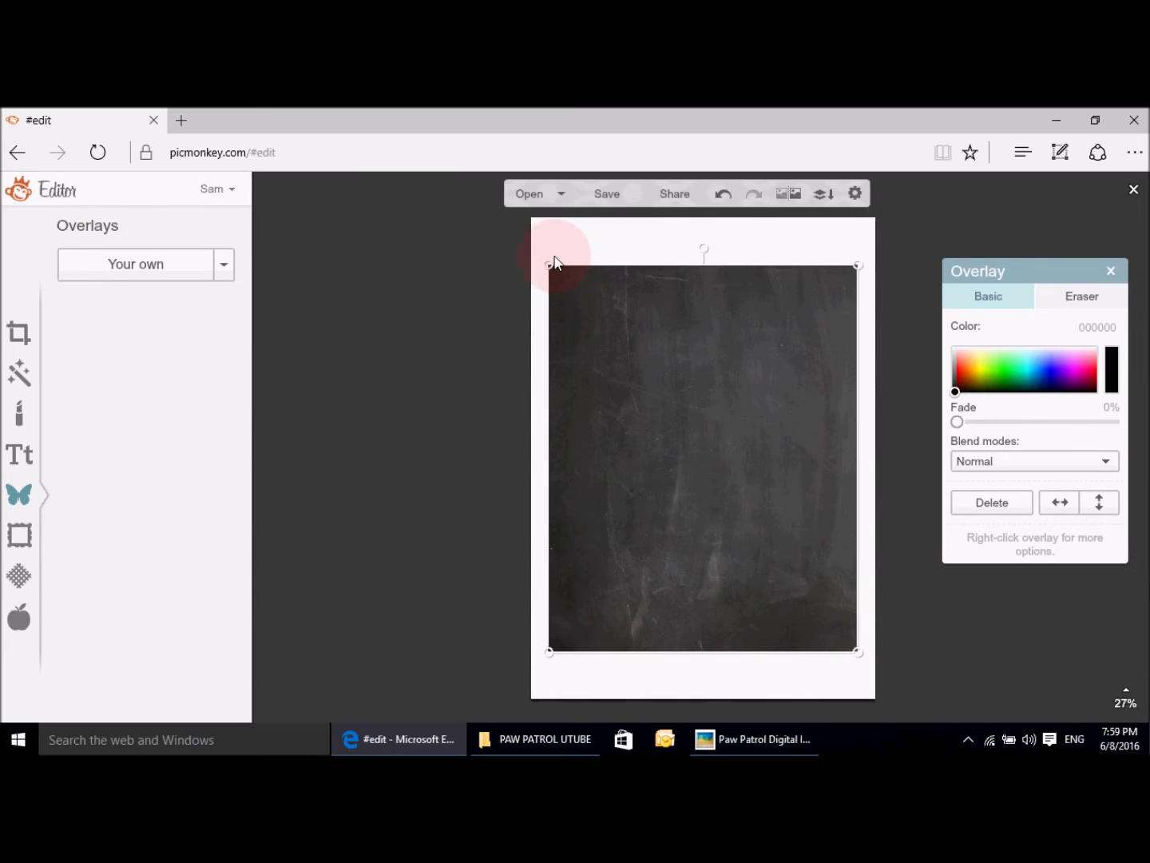
Step: Move and enlarge the chalkboard overlay until it covers the entire canvas, and deselect it
drag(554, 263, 490, 193)
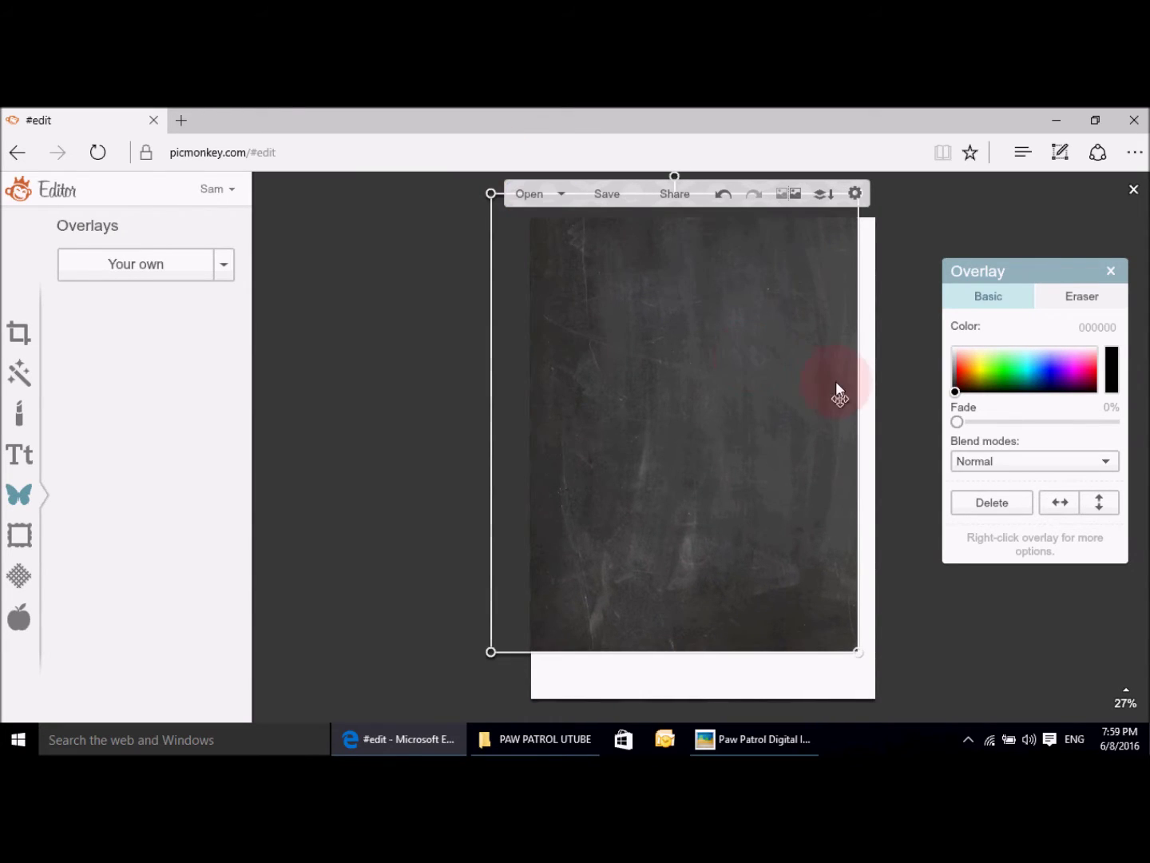
drag(859, 357, 920, 375)
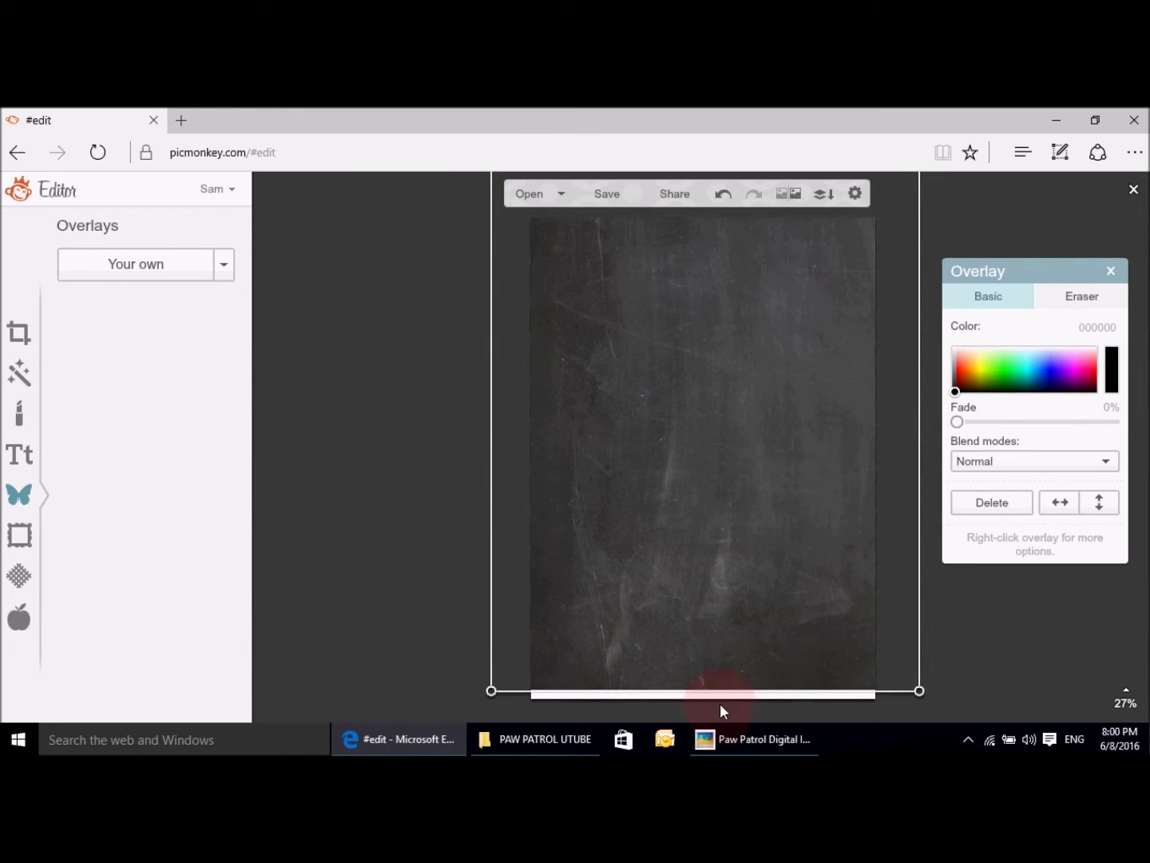
drag(723, 688, 723, 702)
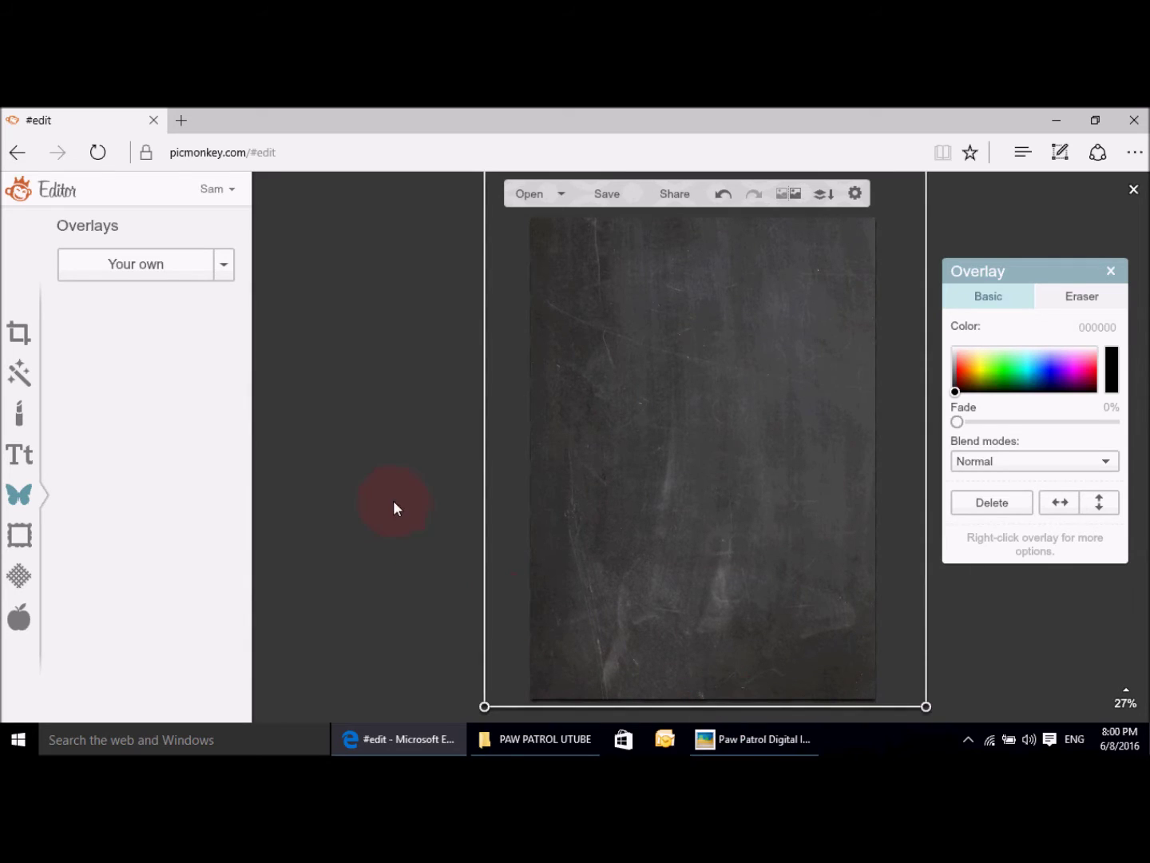
click(359, 455)
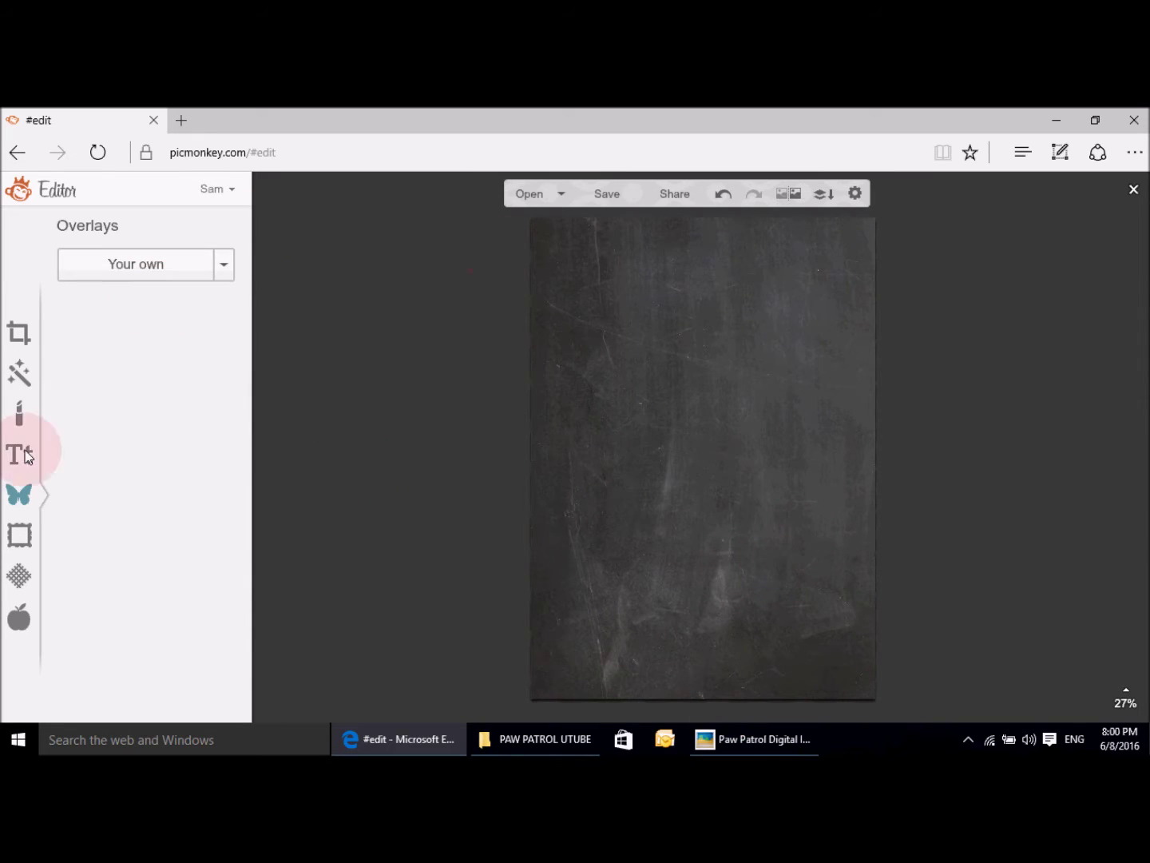
Step: Add the Paw Patrol (1) image as a custom overlay and shrink it to roughly half the canvas width
click(130, 268)
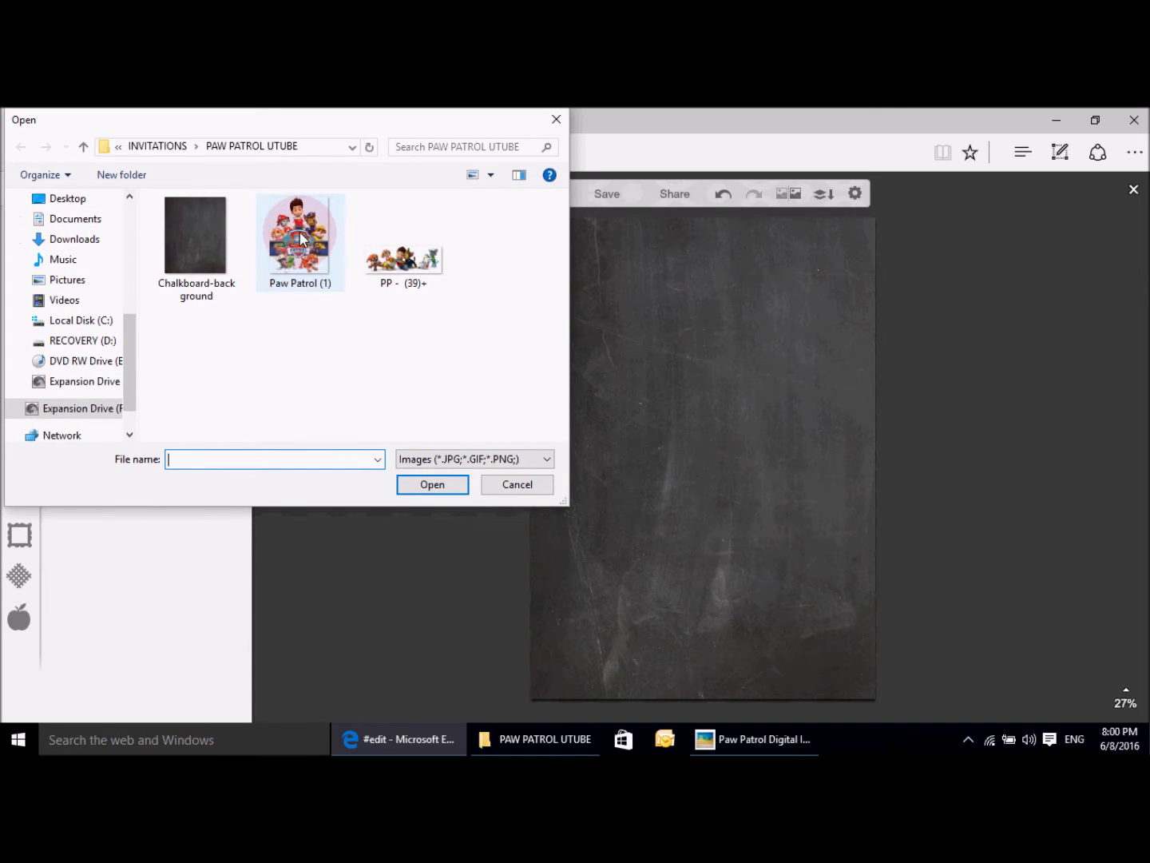
double_click(300, 238)
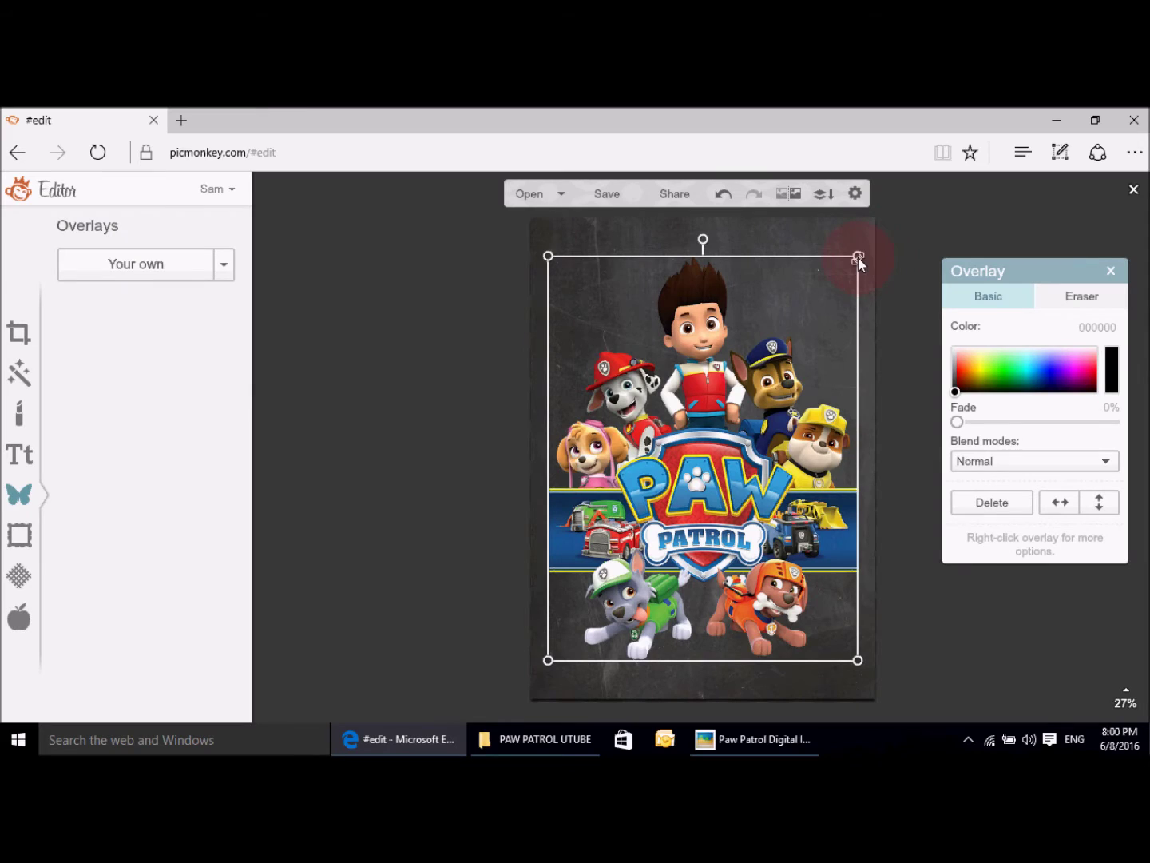
drag(855, 270, 728, 412)
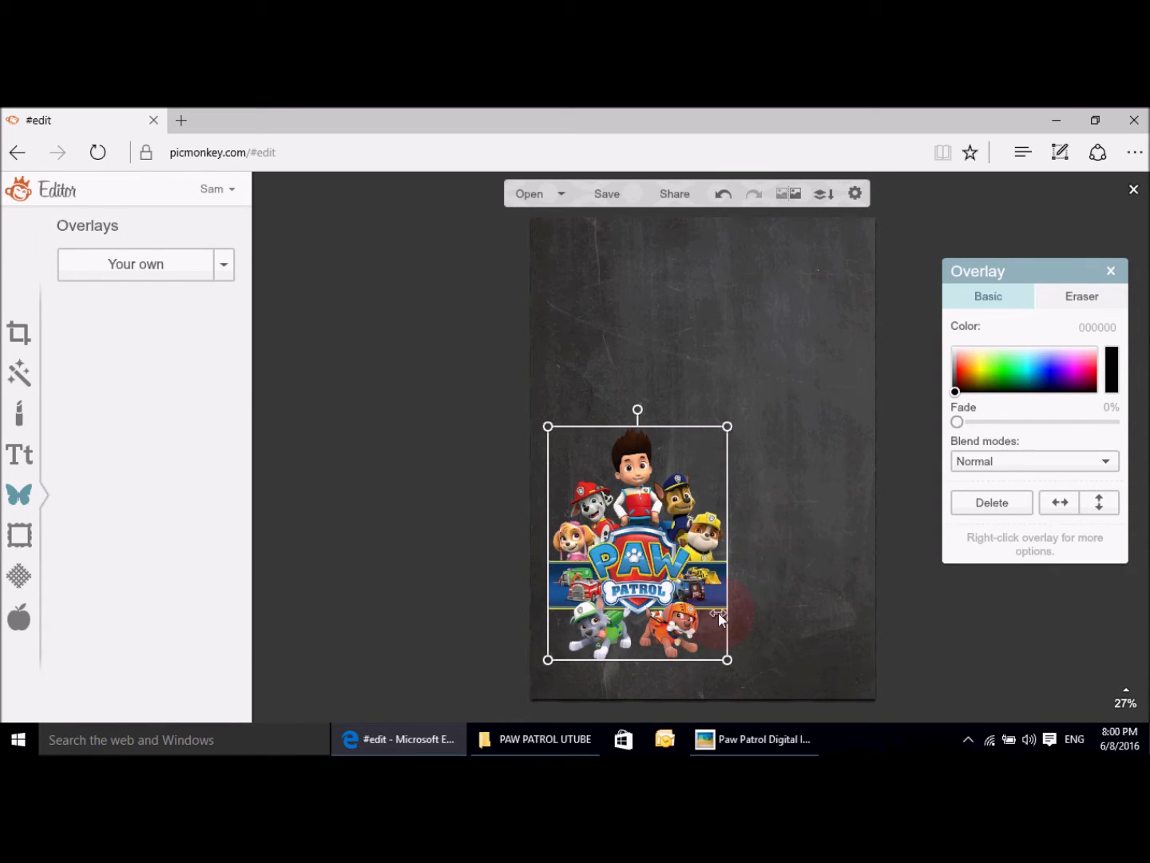
Step: Enlarge the Paw Patrol overlay slightly and place it against the canvas's left edge, leaving room above for the title
drag(671, 586, 652, 425)
drag(716, 502, 735, 524)
drag(653, 457, 649, 438)
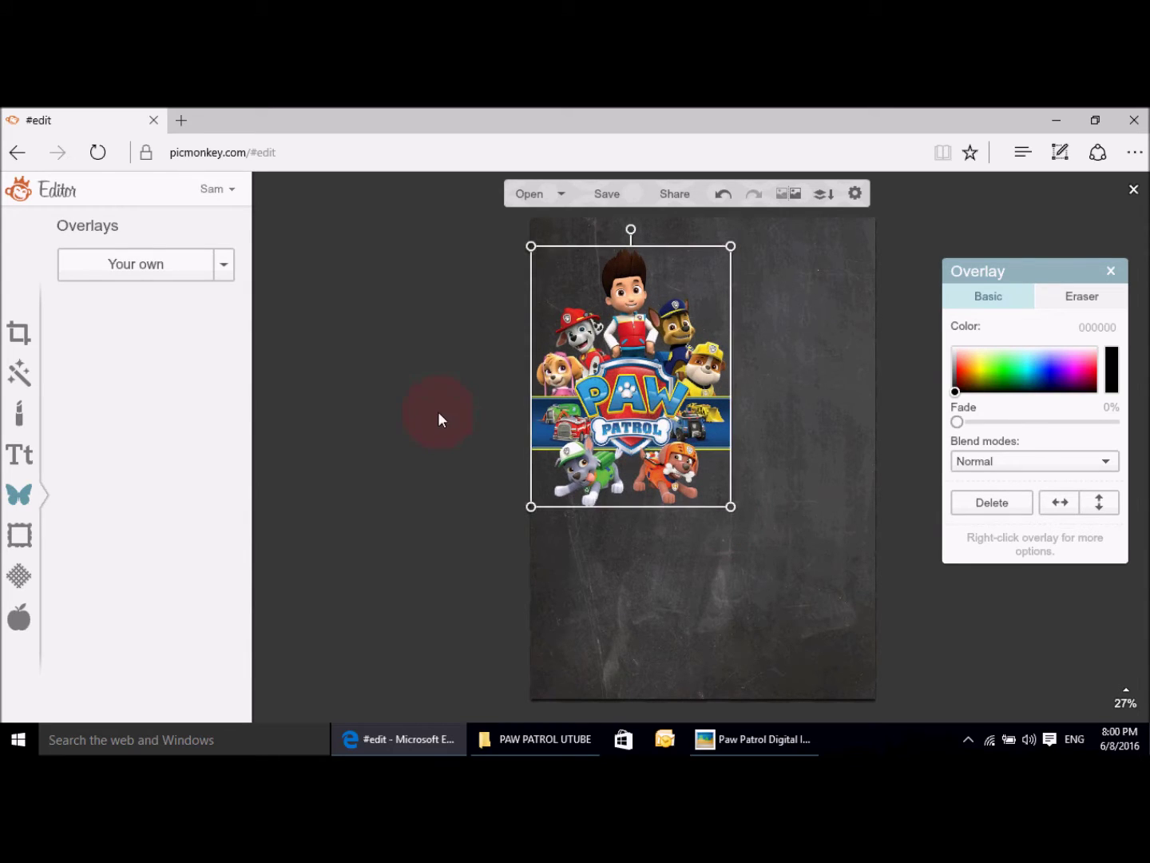
click(439, 406)
drag(647, 407, 644, 441)
click(425, 370)
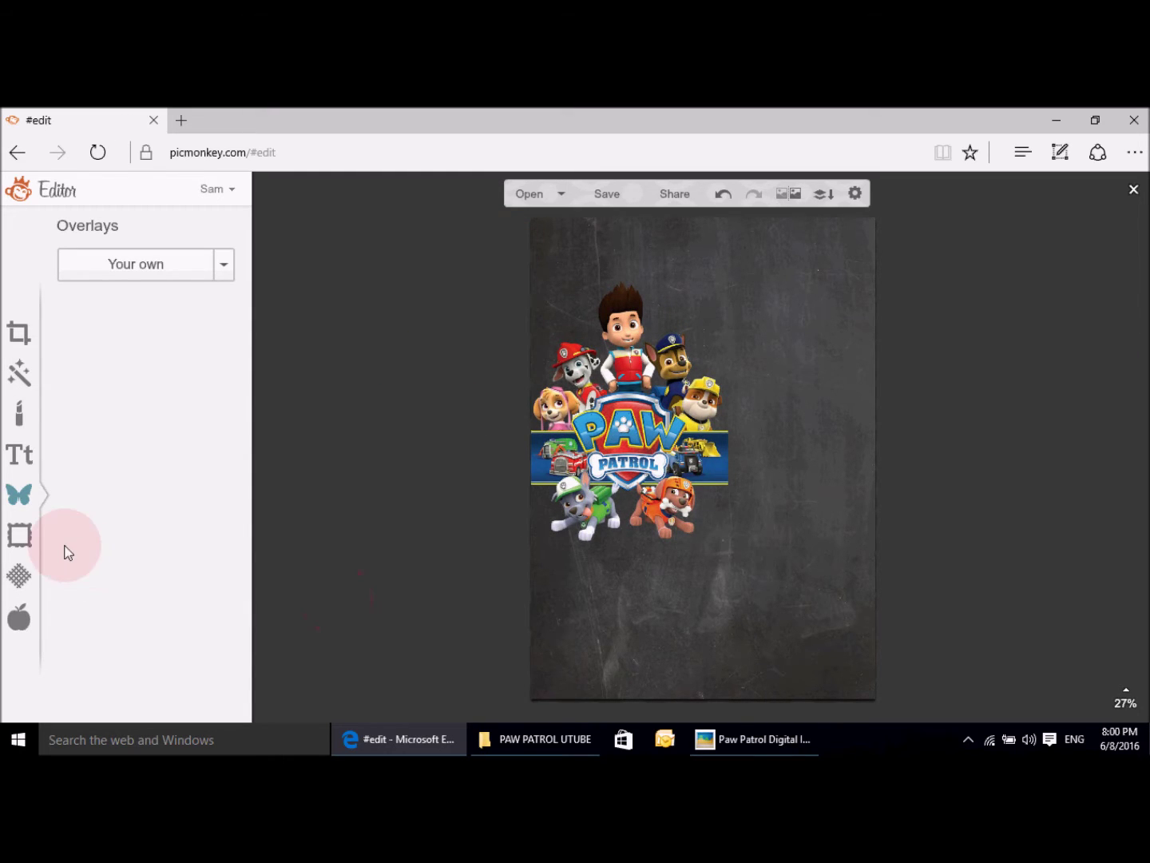
Step: Check the lettering on the finished sample invitation and choose the Sketch Block font for the title text
click(752, 739)
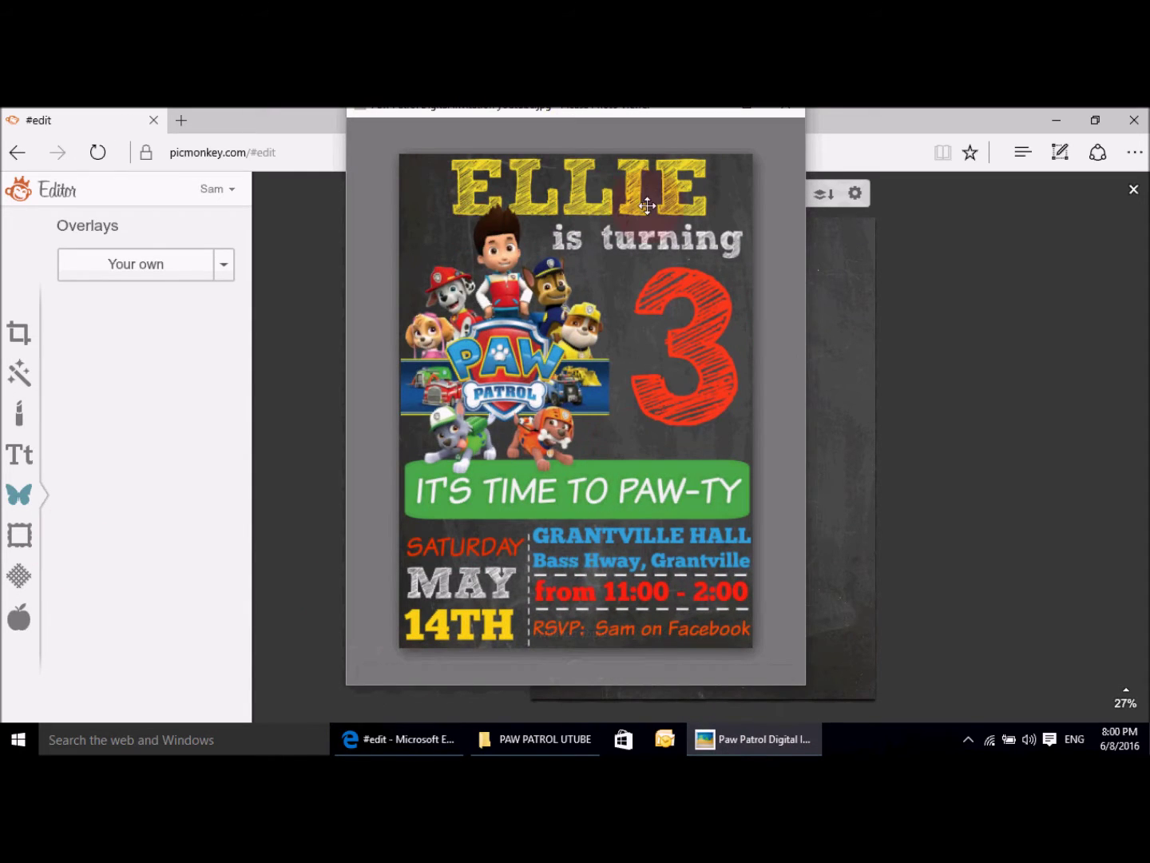
click(427, 740)
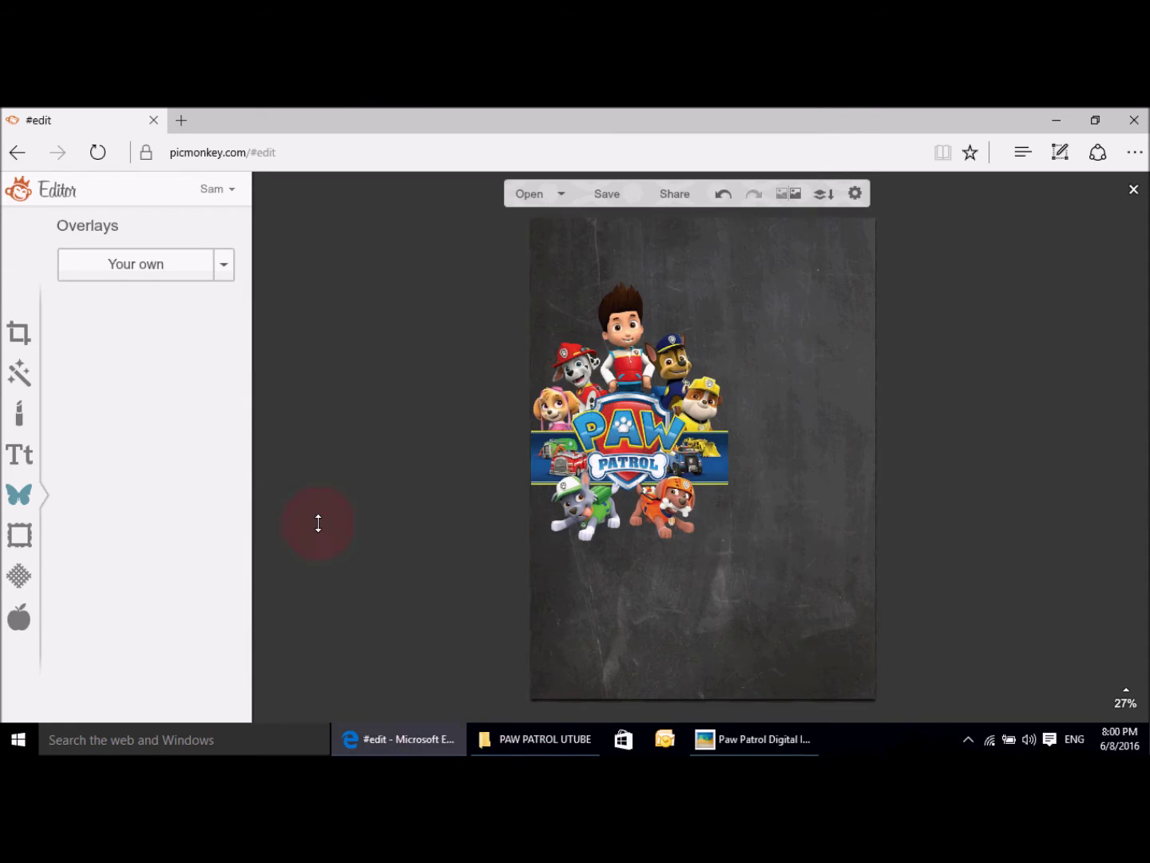
click(14, 457)
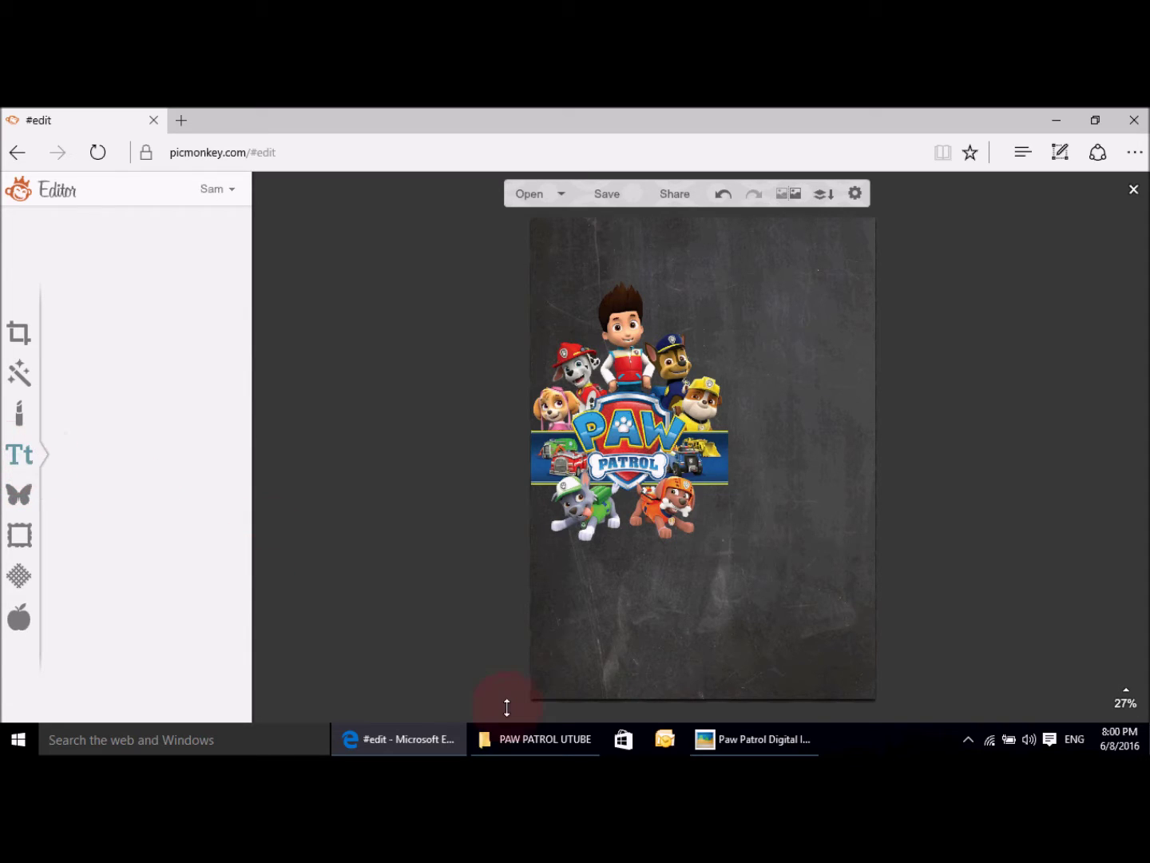
click(700, 737)
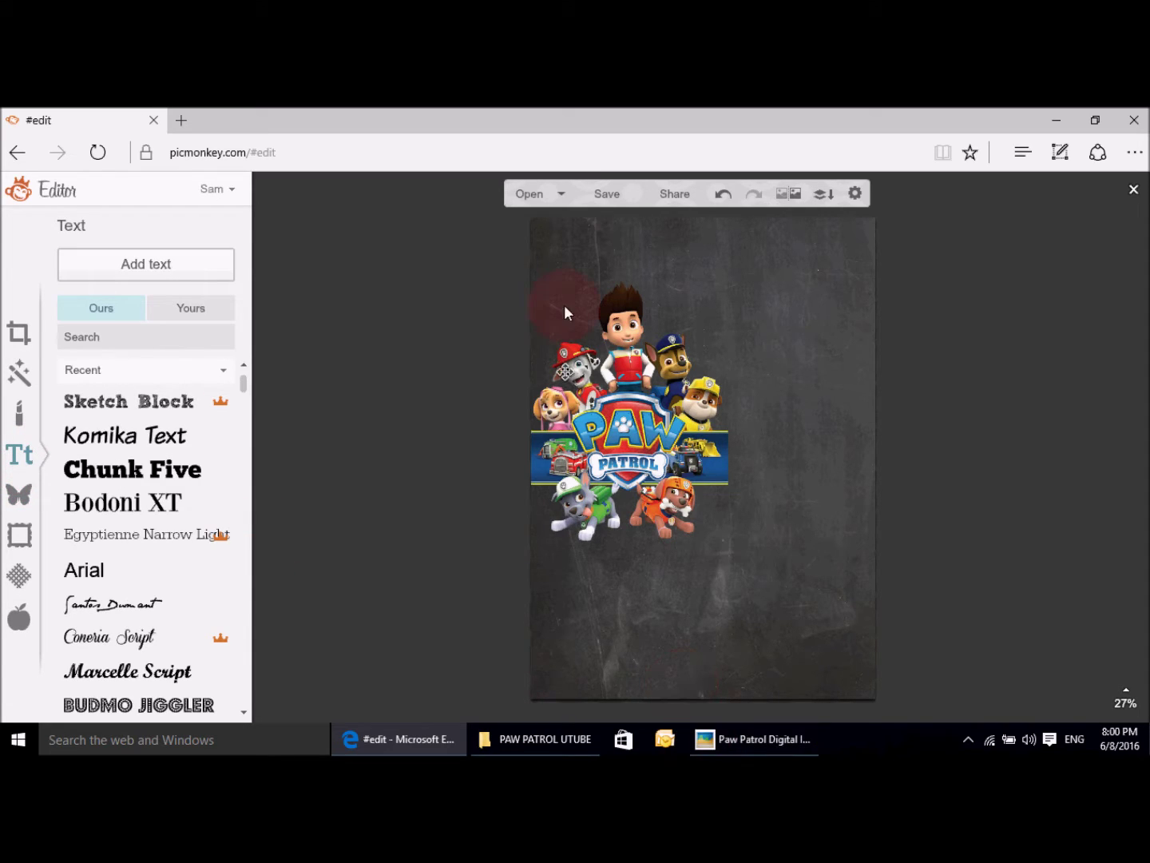
click(245, 497)
click(86, 409)
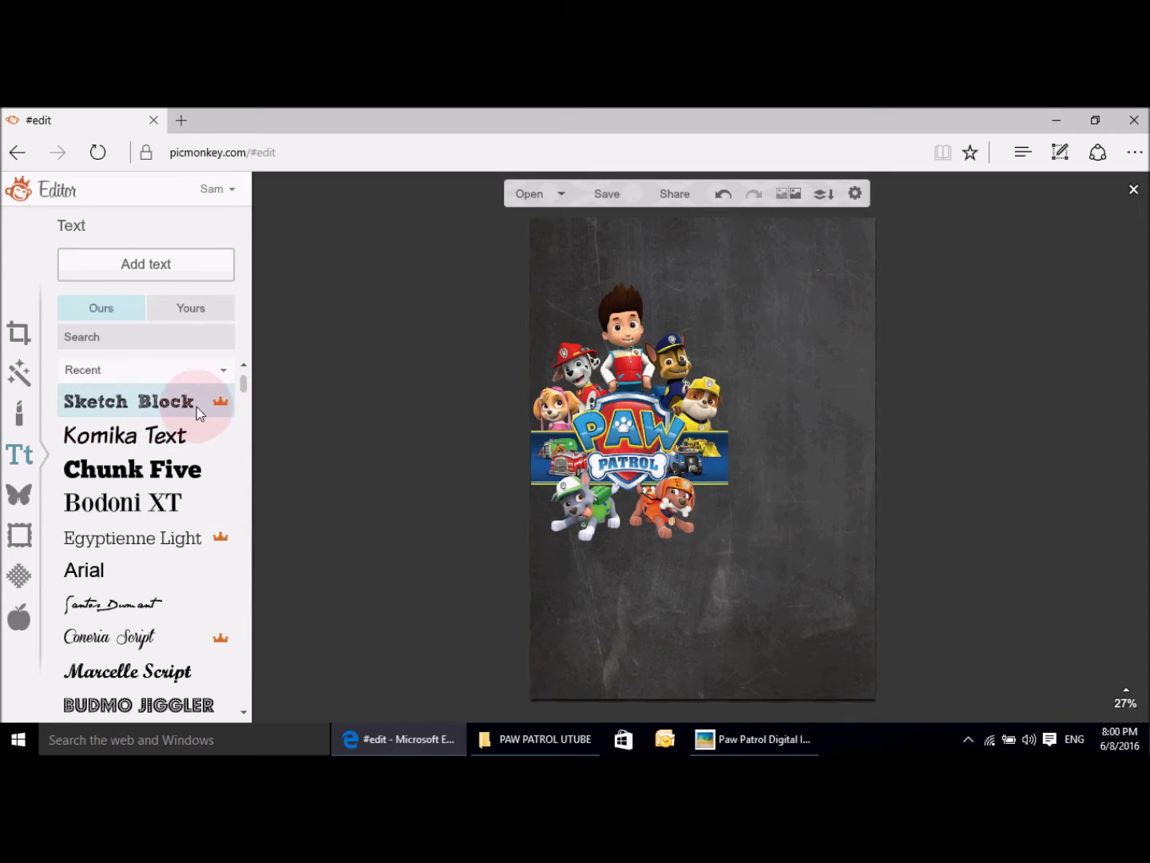
mouse_move(221, 411)
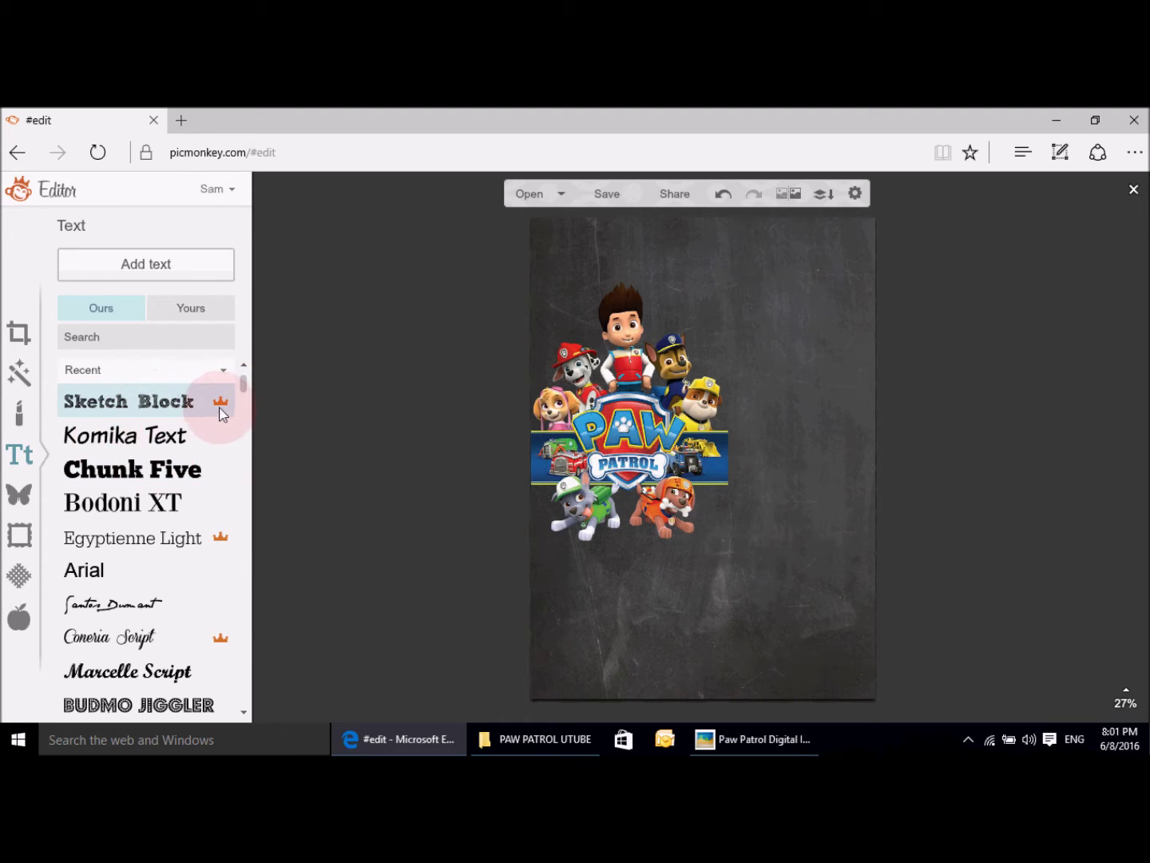
scroll(176, 463, down, 4)
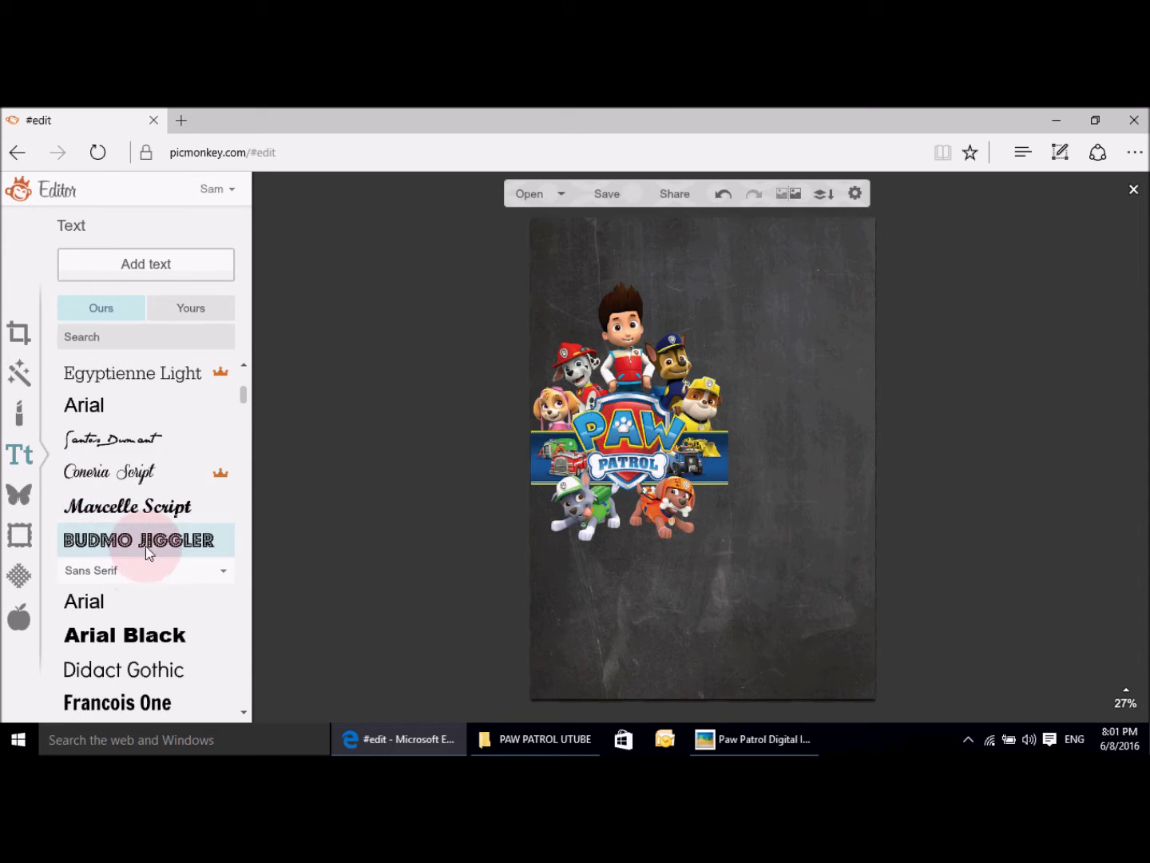
scroll(148, 543, up, 2)
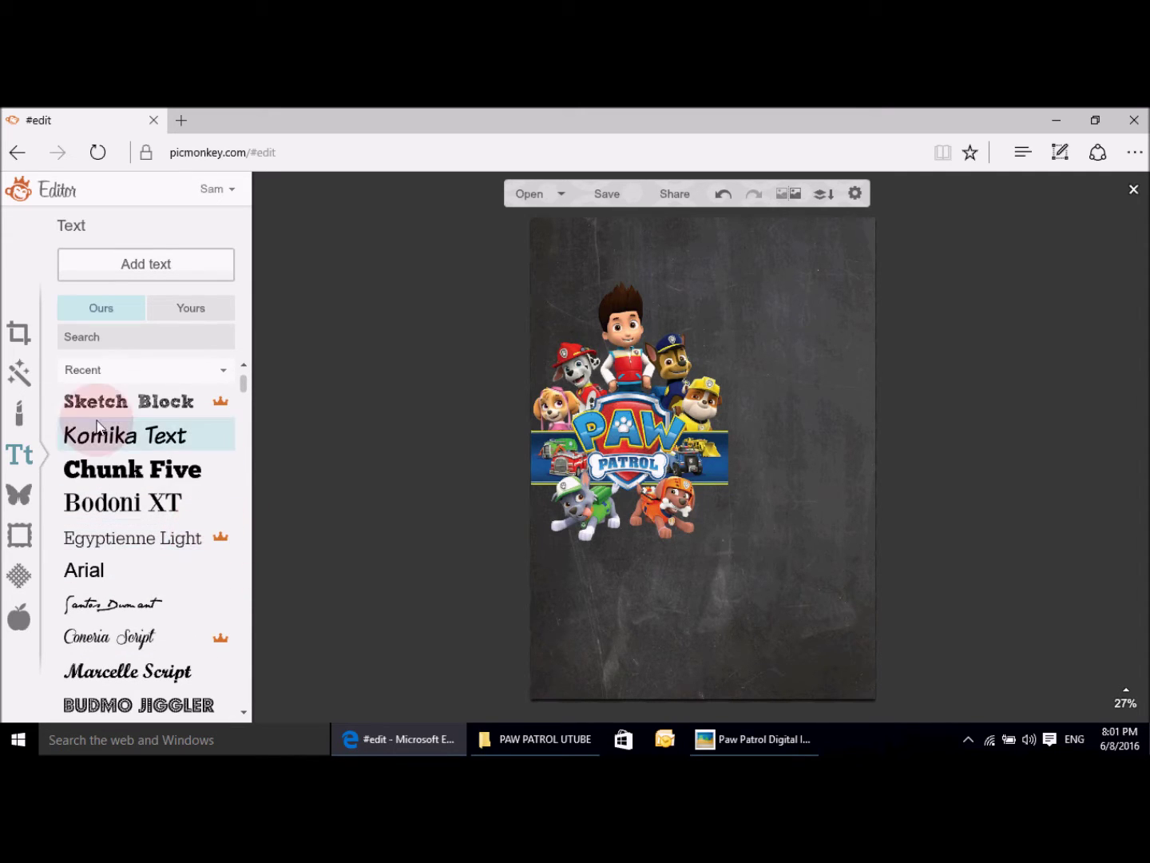
click(147, 407)
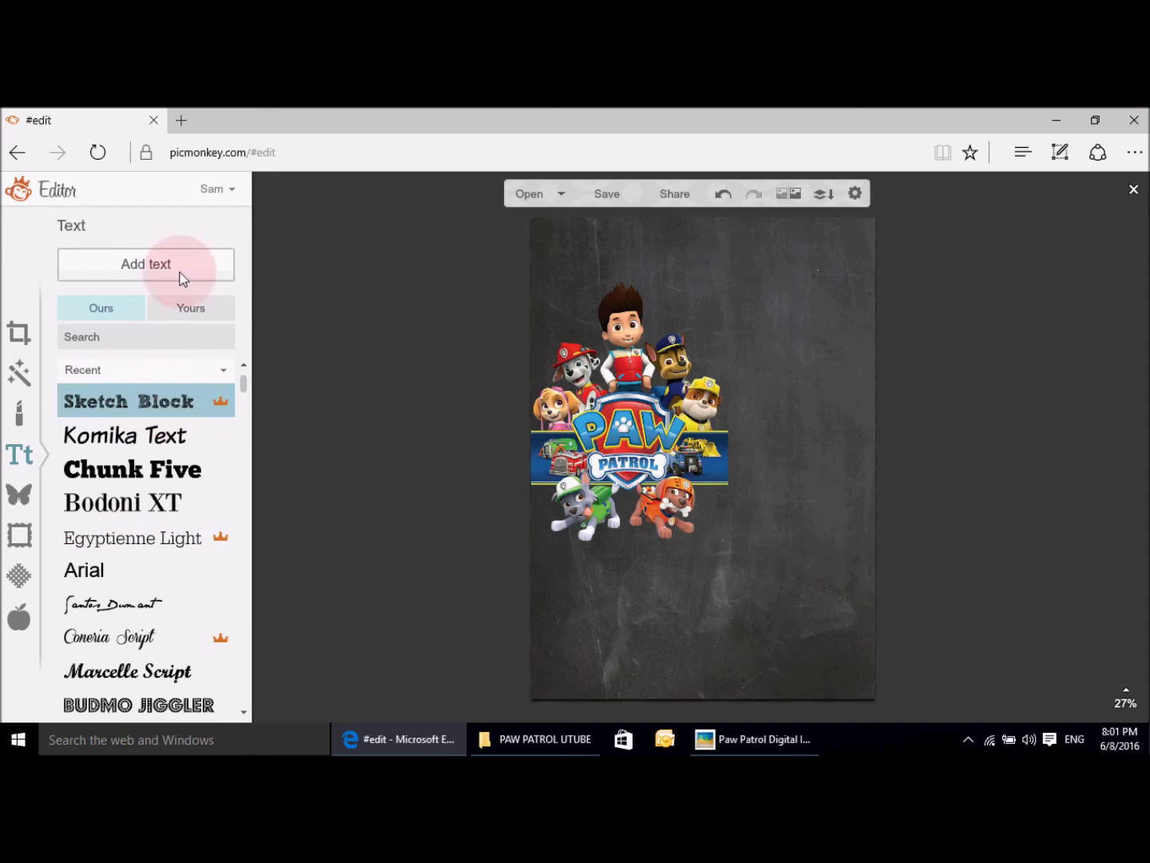
Step: Add a text box at the top of the canvas with the child's first name in capitals, and narrow the box to fit
click(155, 274)
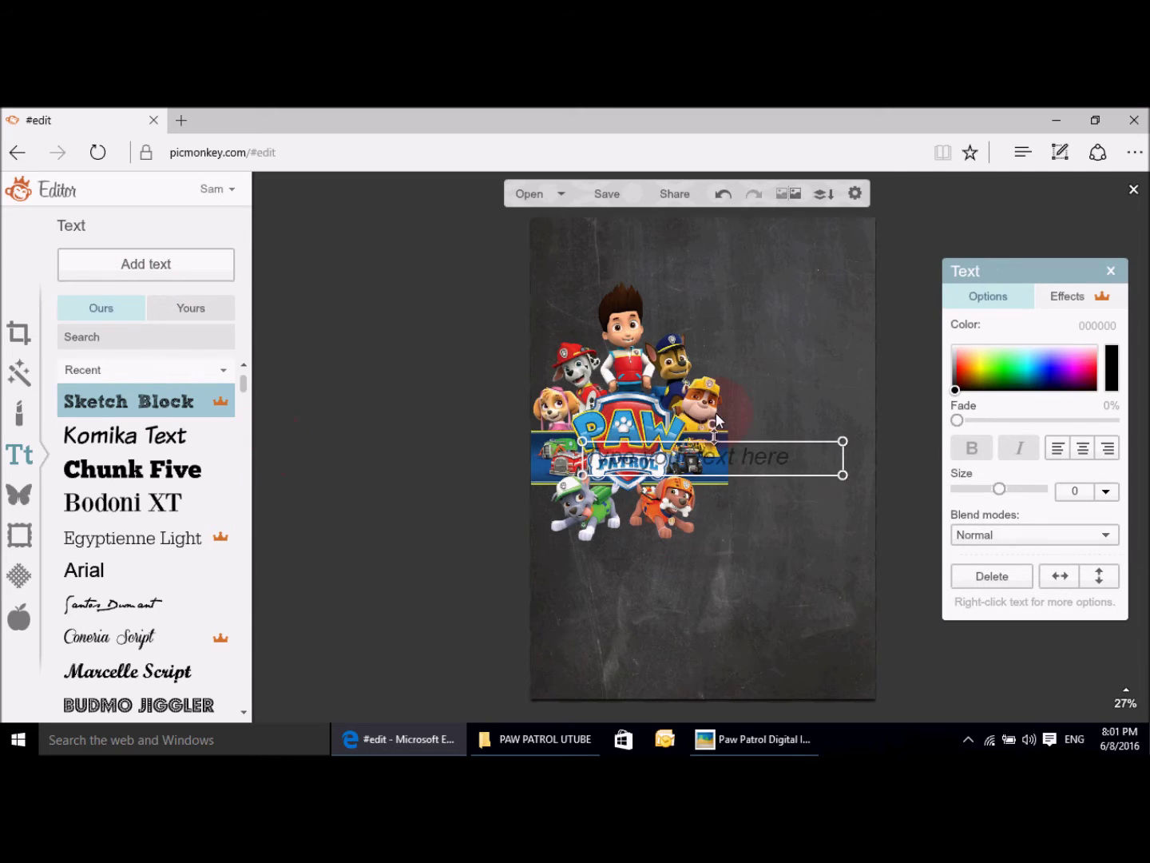
drag(734, 462, 721, 249)
click(719, 246)
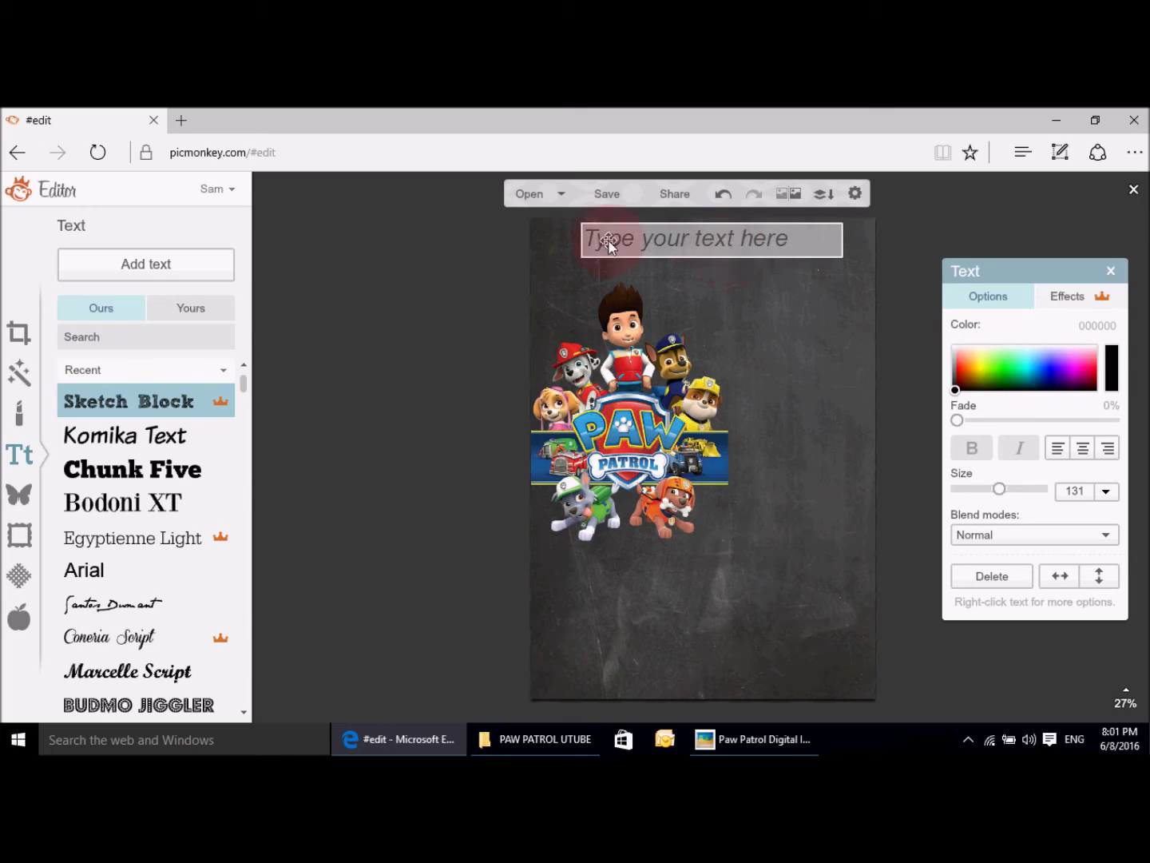
text(E)
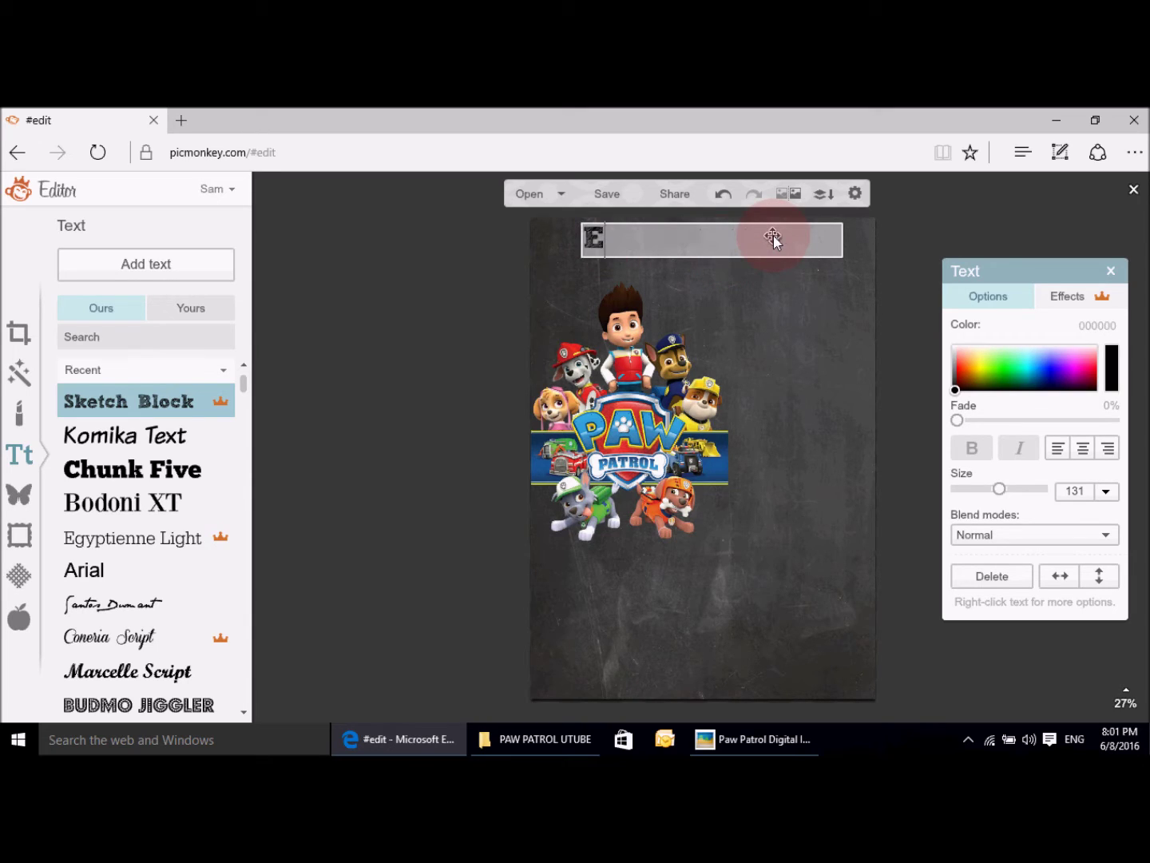
text(LLIE)
click(825, 299)
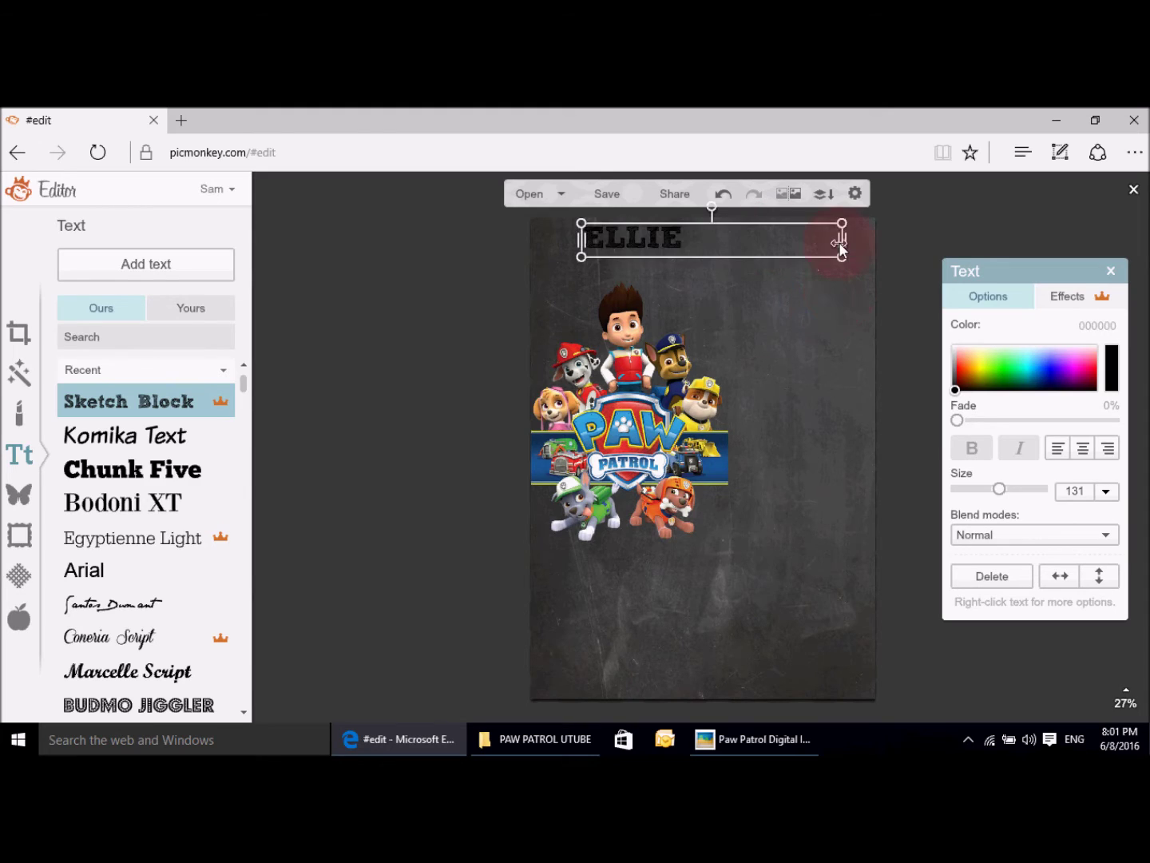
drag(834, 248, 692, 238)
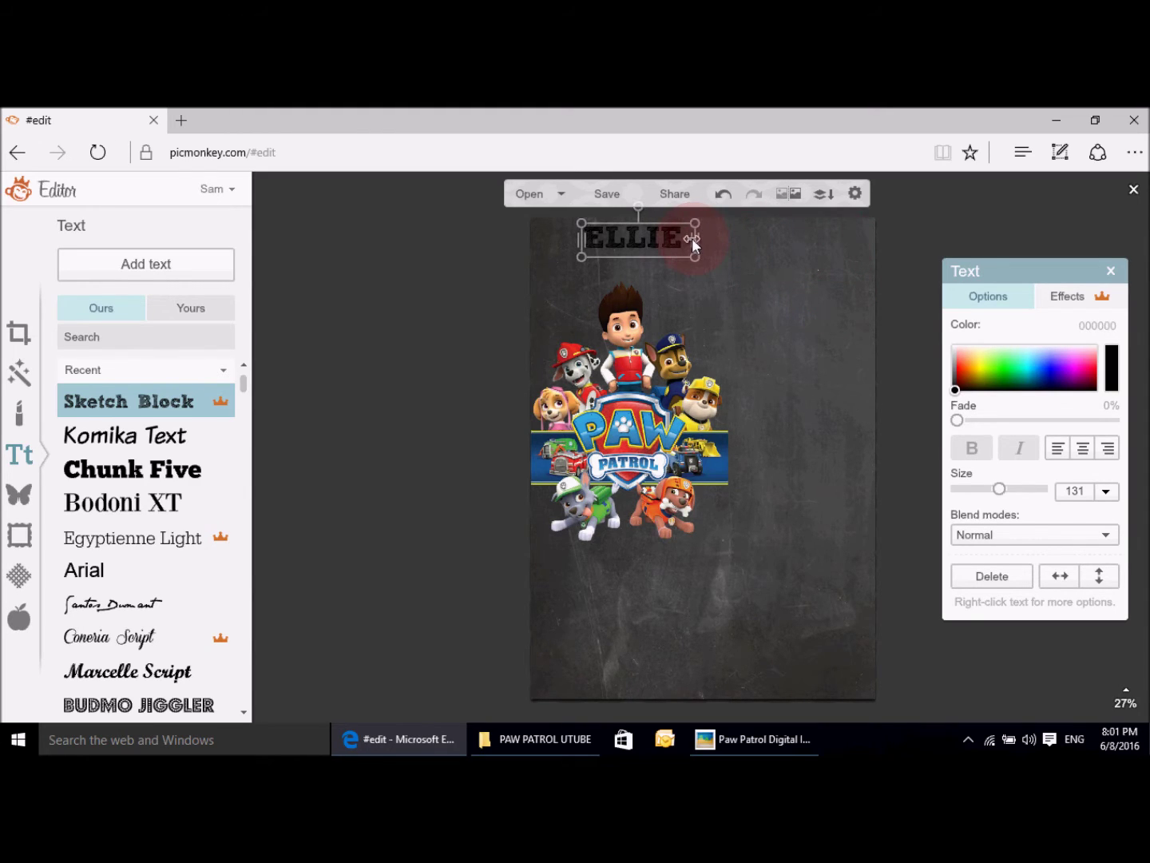
Step: Enlarge the child's name text to size 327 and position it across the top of the invitation
click(608, 238)
drag(696, 259, 861, 341)
drag(706, 276, 702, 263)
Step: Recolour the name text yellow (f5dc23) by sampling colours from the Paw Patrol artwork
double_click(722, 264)
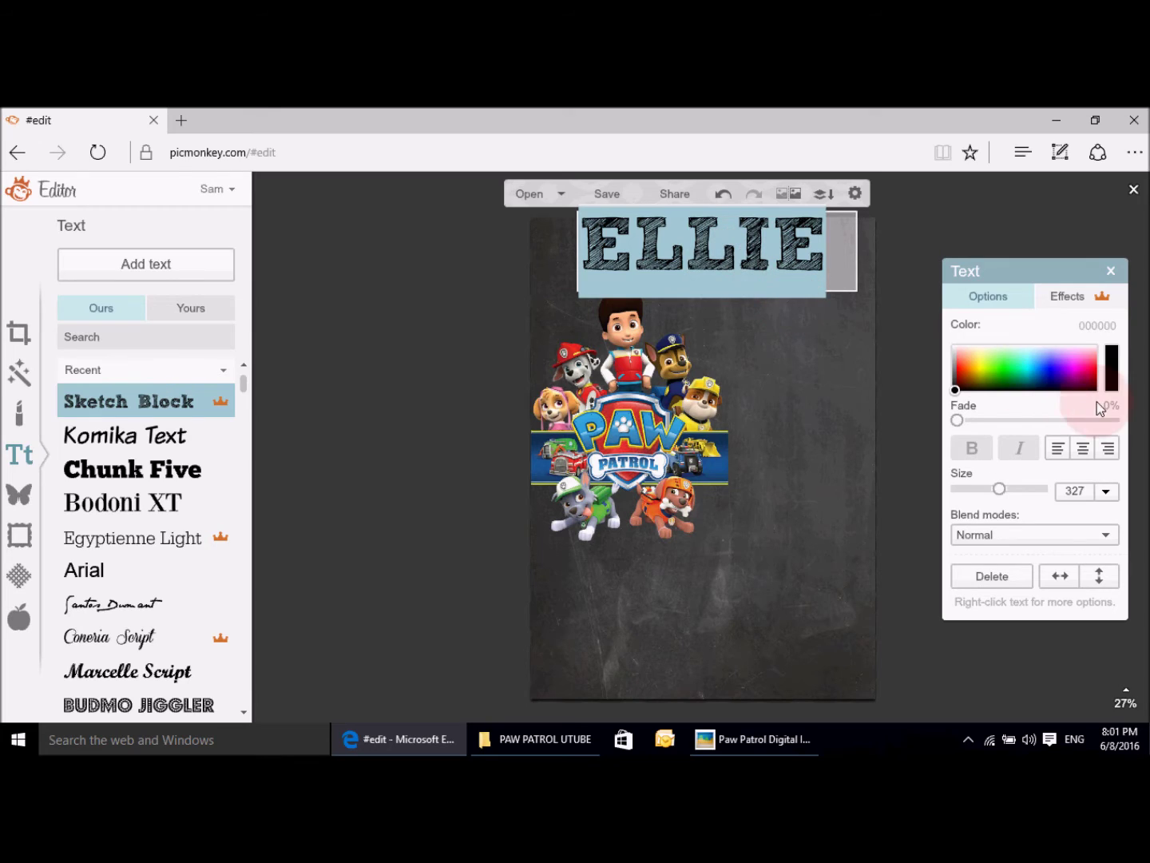
click(718, 199)
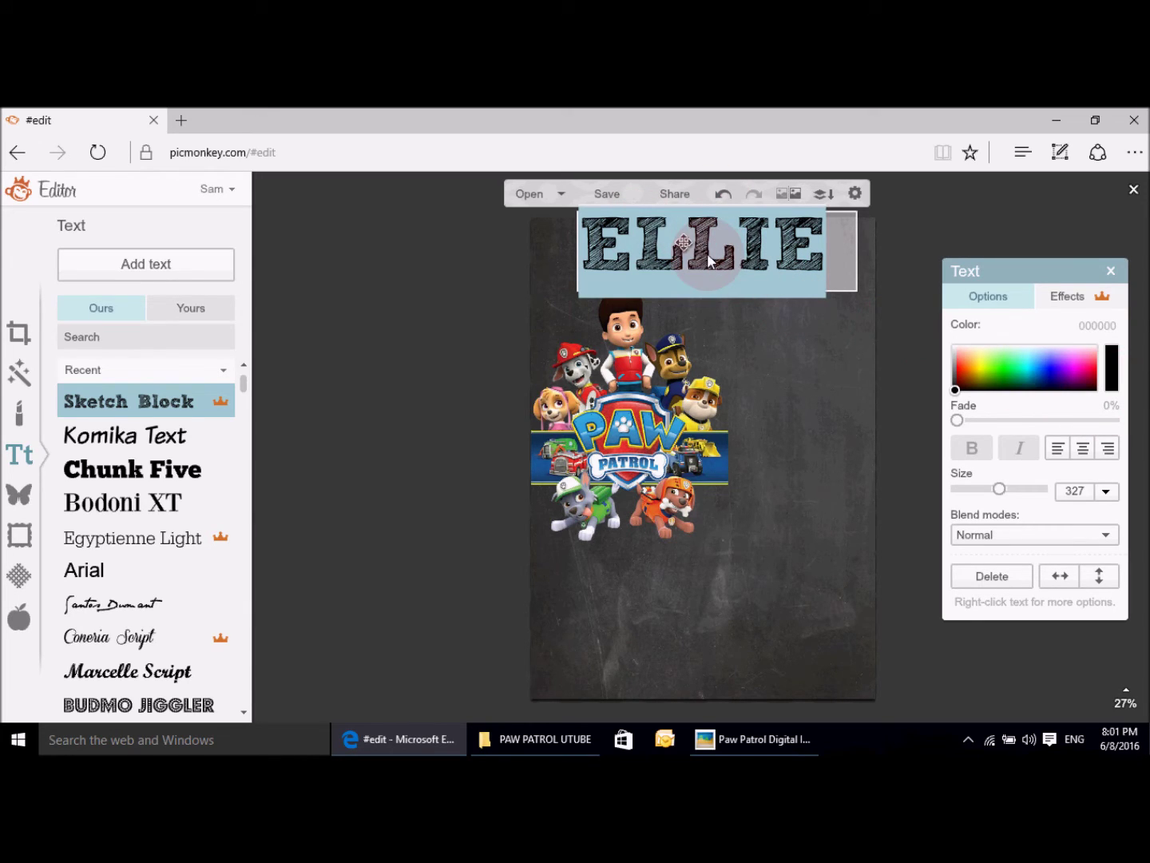
click(869, 327)
click(999, 278)
click(1072, 254)
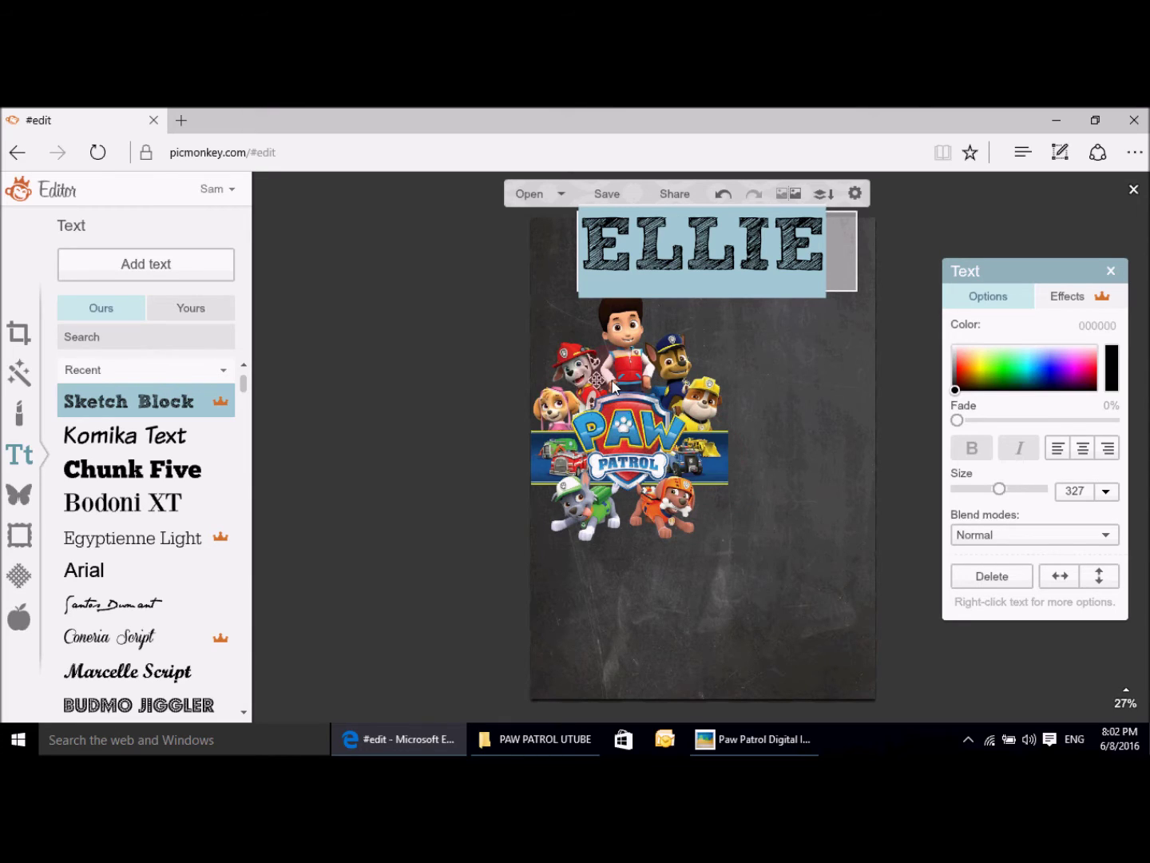
click(1122, 384)
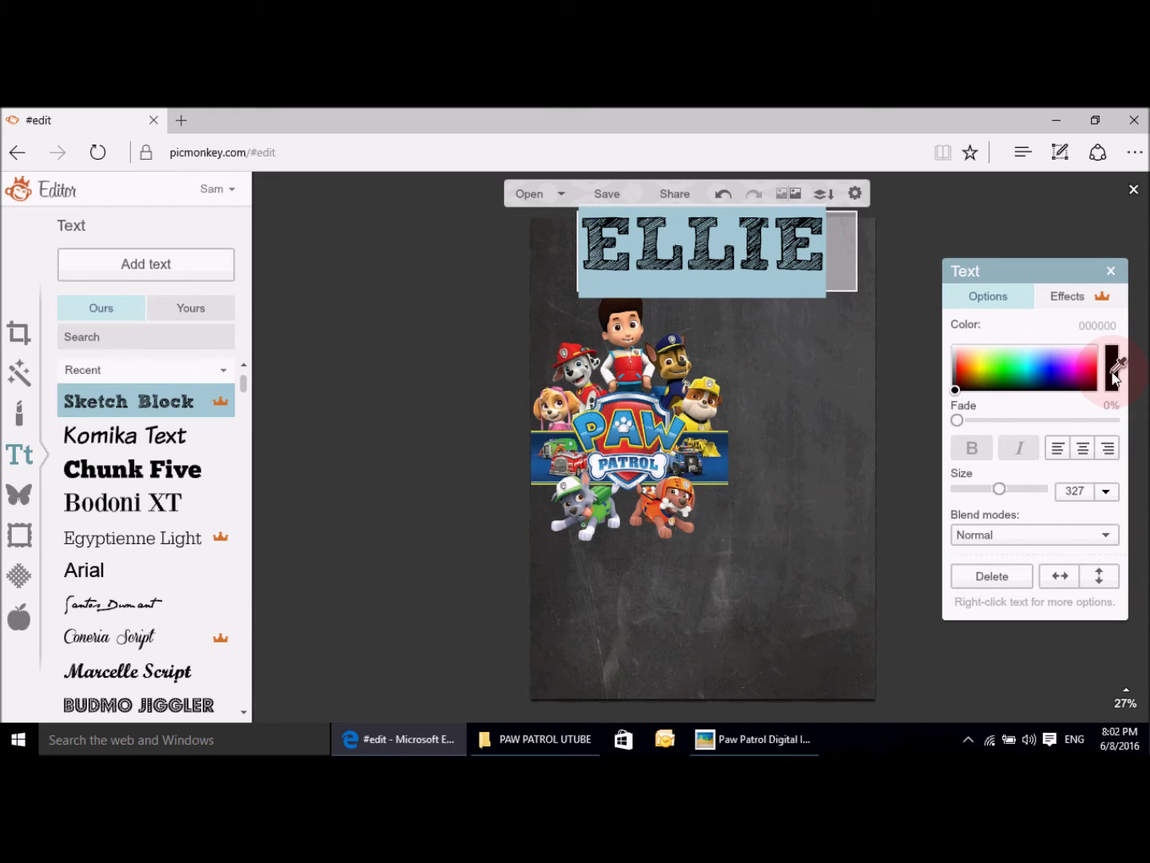
click(703, 389)
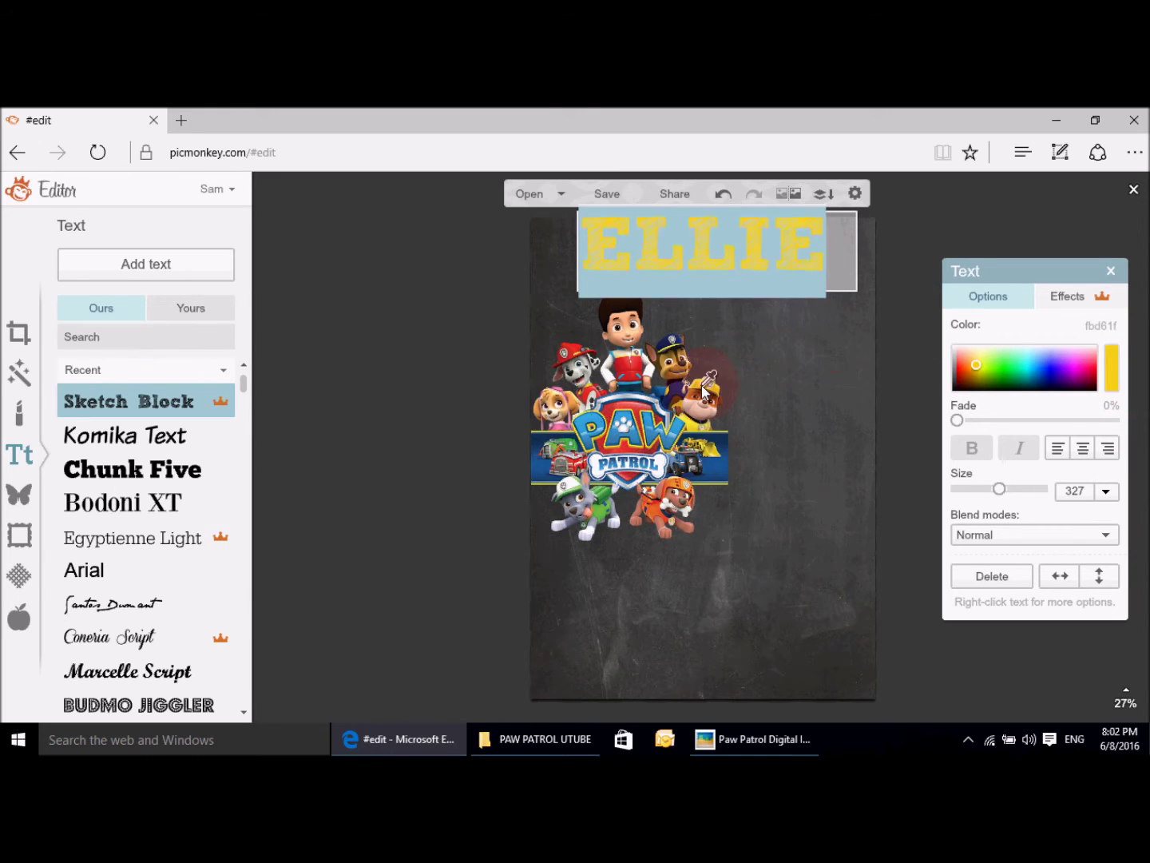
click(536, 437)
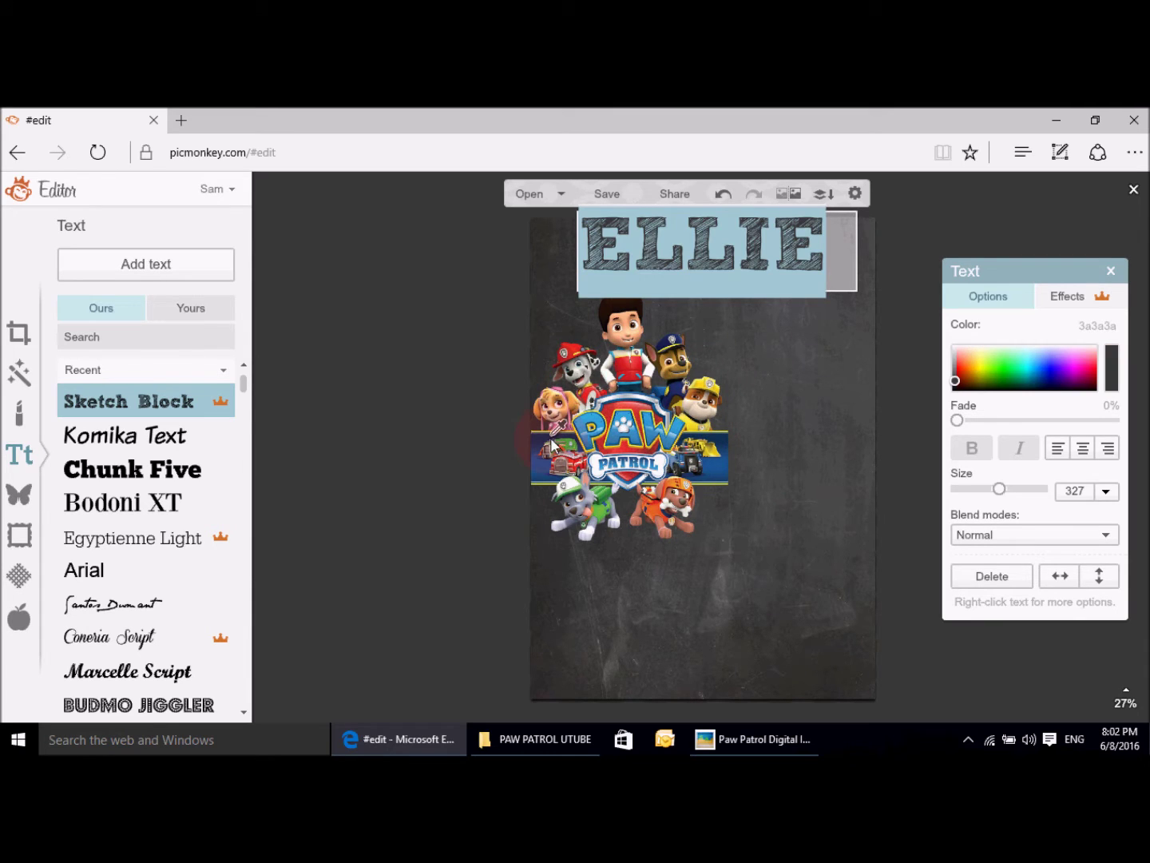
click(627, 435)
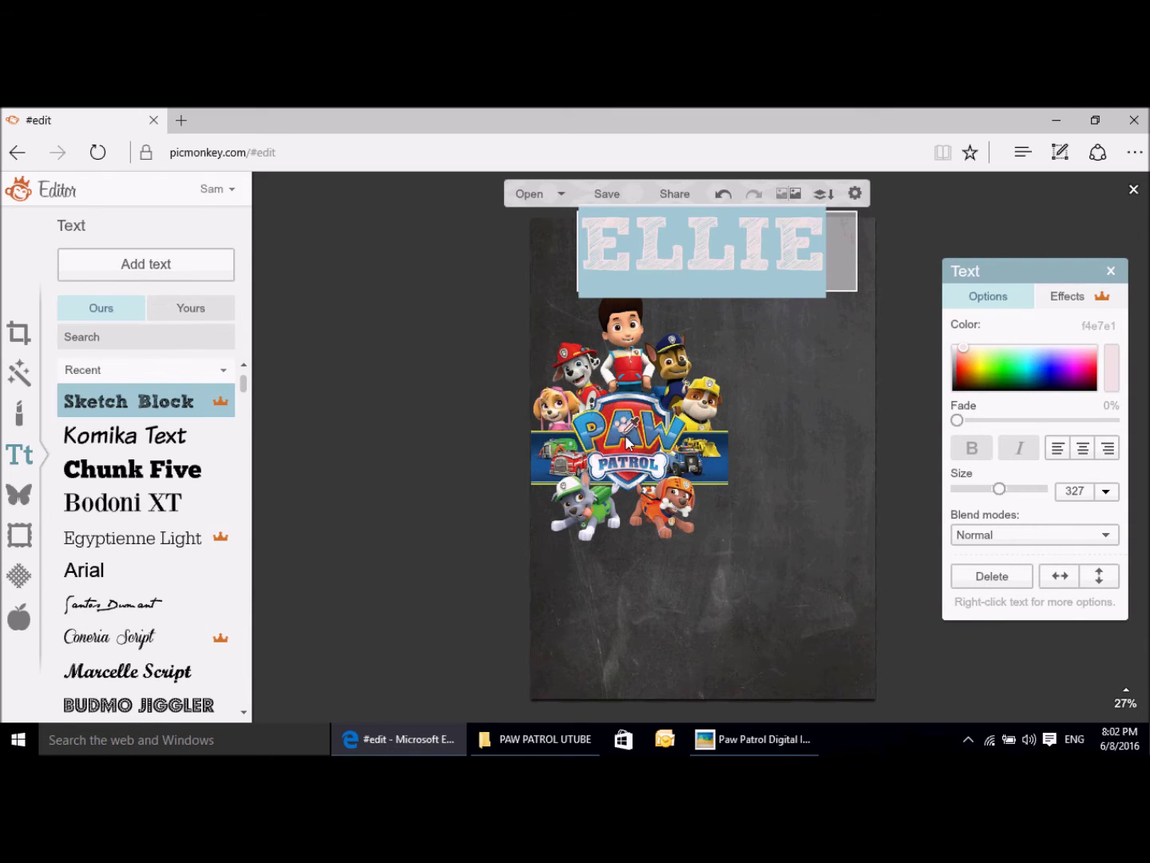
click(693, 431)
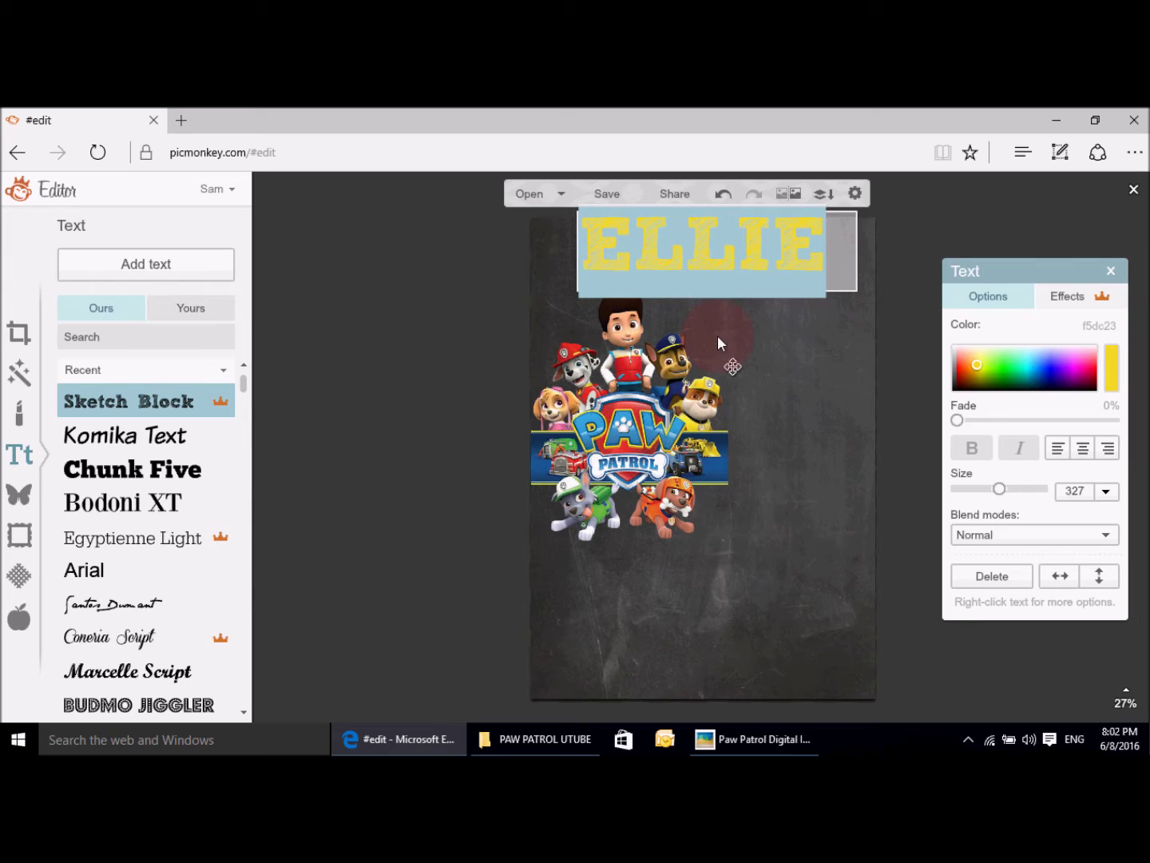
click(294, 324)
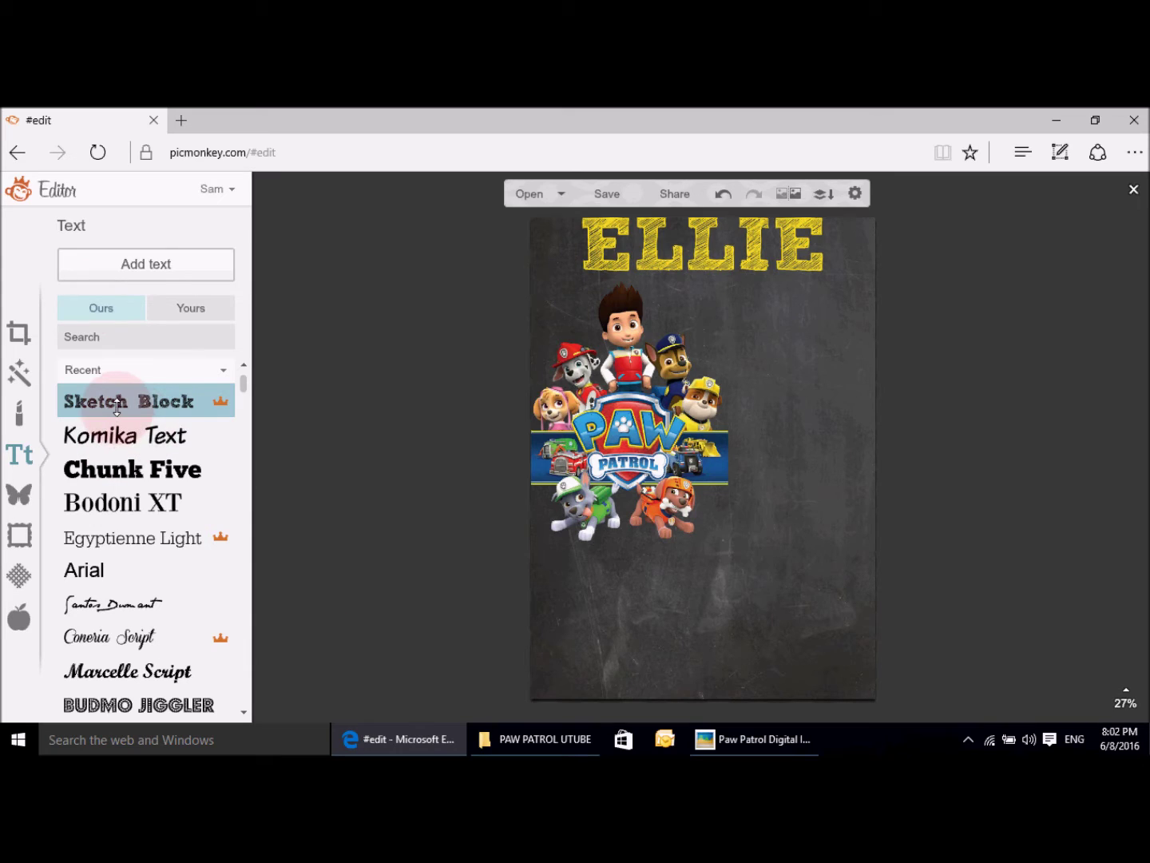
Step: Add a new Sketch Block text box reading "is turning"
click(137, 256)
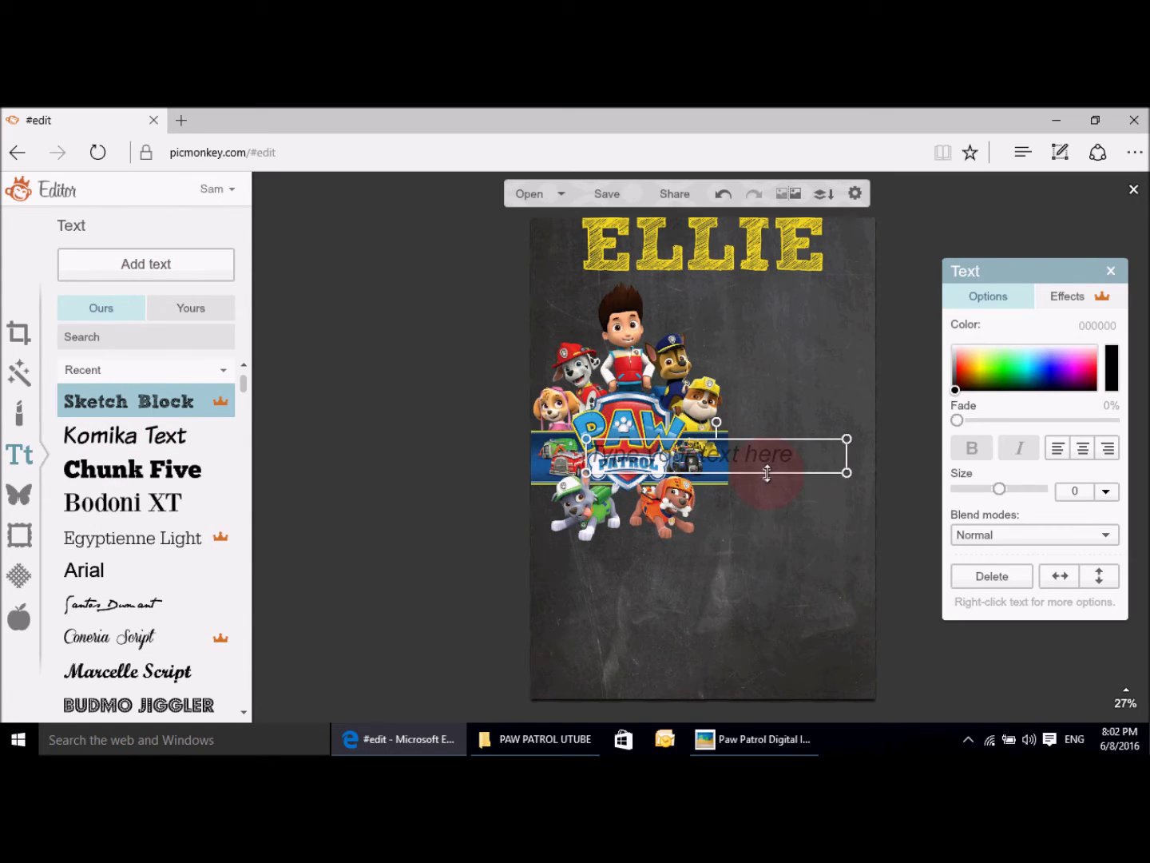
drag(766, 473, 767, 473)
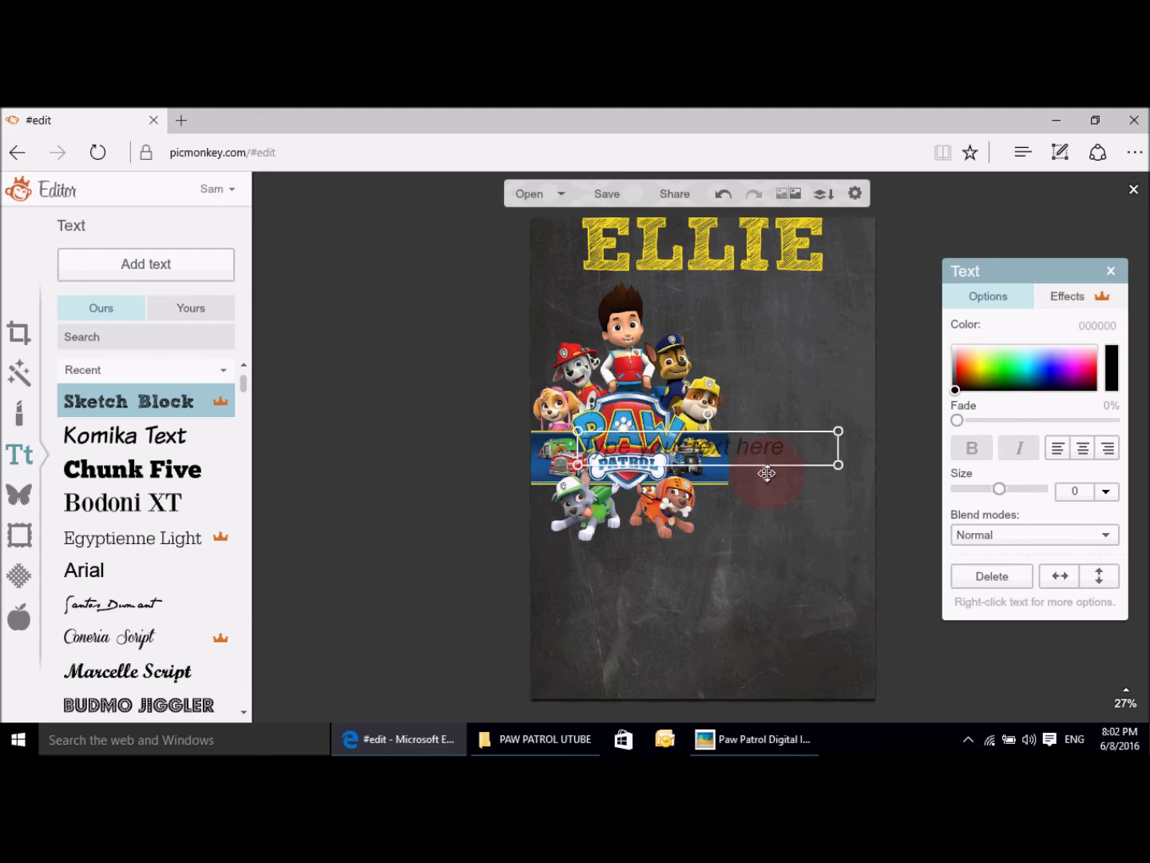
click(669, 448)
text(is t)
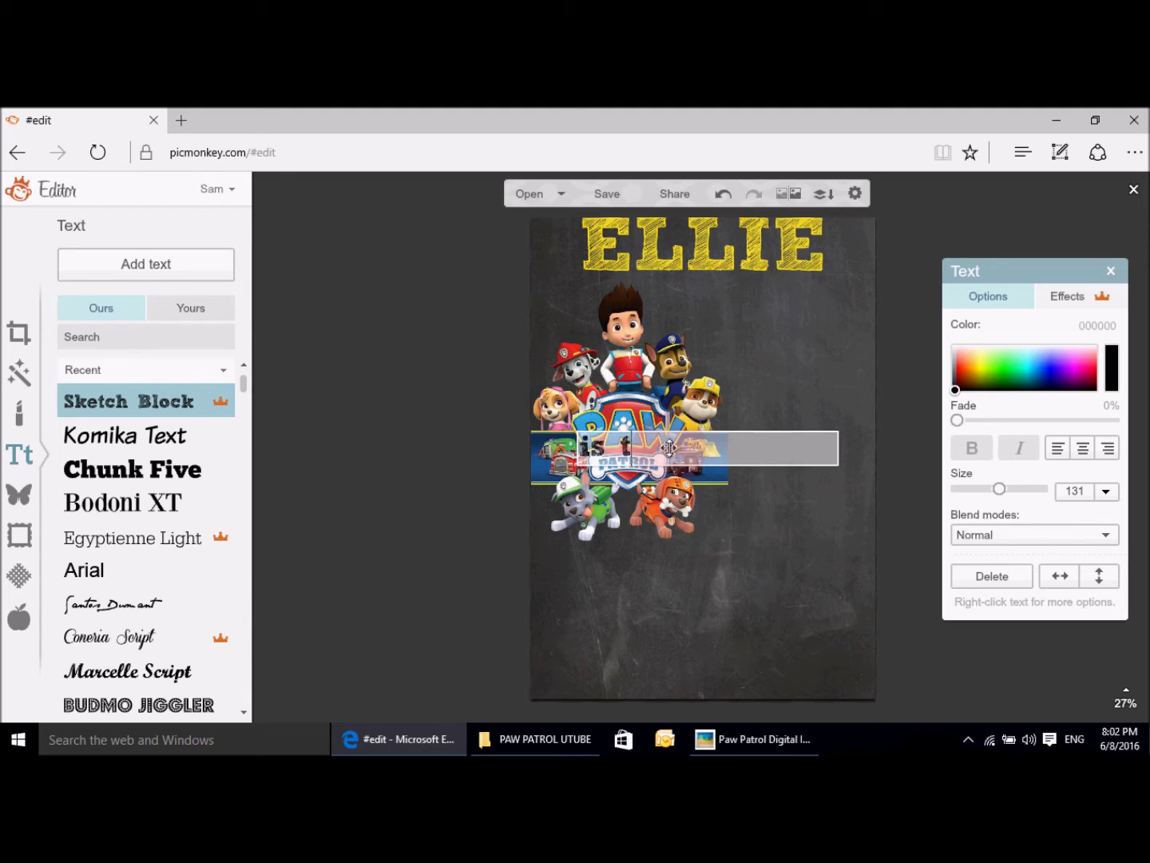
text(urning)
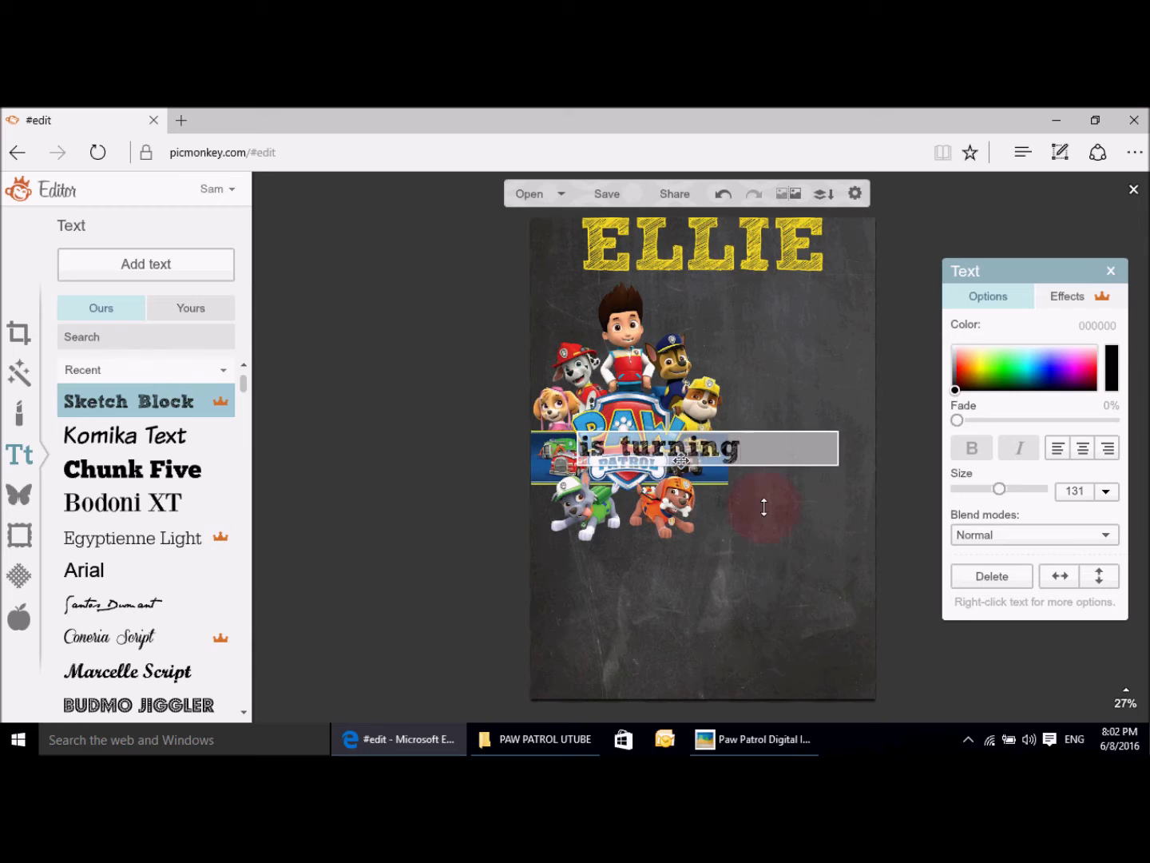
Step: Enlarge the "is turning" text to size 177 and place it beneath the name, towards the canvas's right edge
click(798, 528)
drag(837, 447, 814, 493)
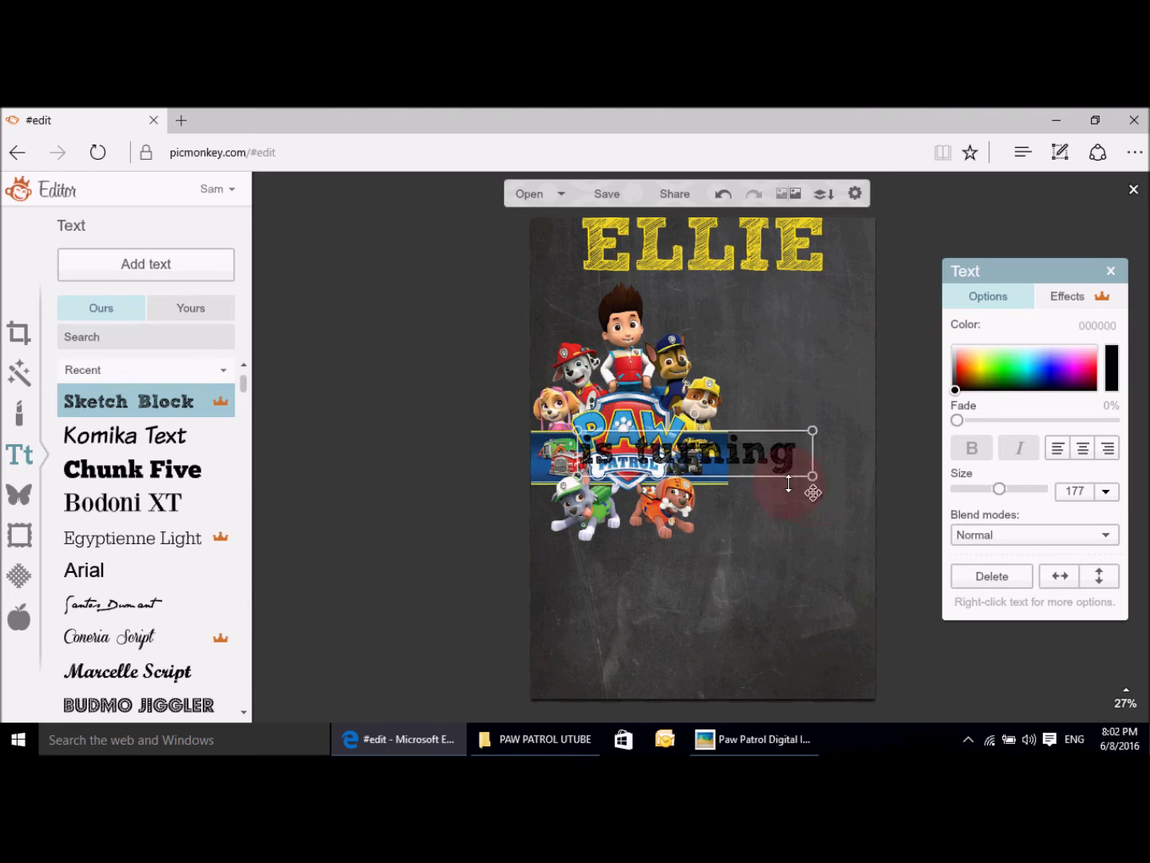
drag(736, 456, 808, 301)
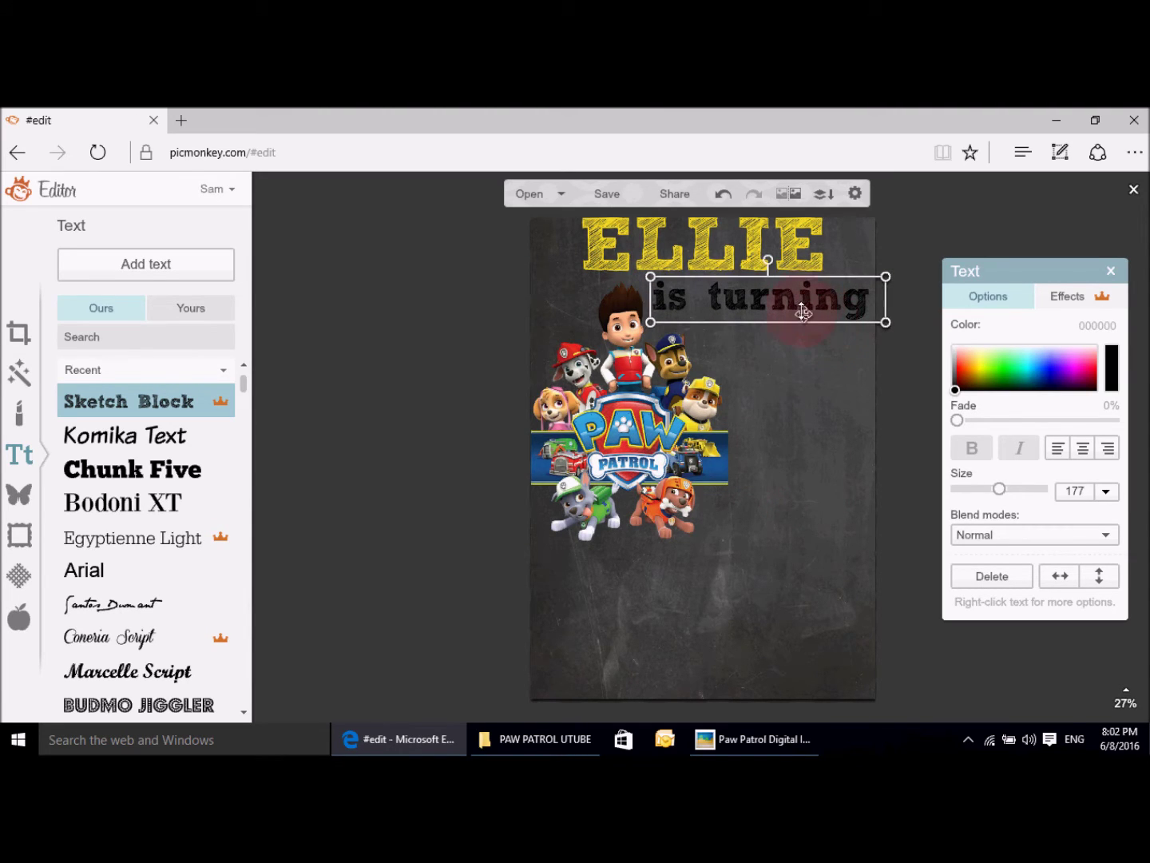
Step: Recolour the "is turning" text near-white (fafafa)
double_click(799, 301)
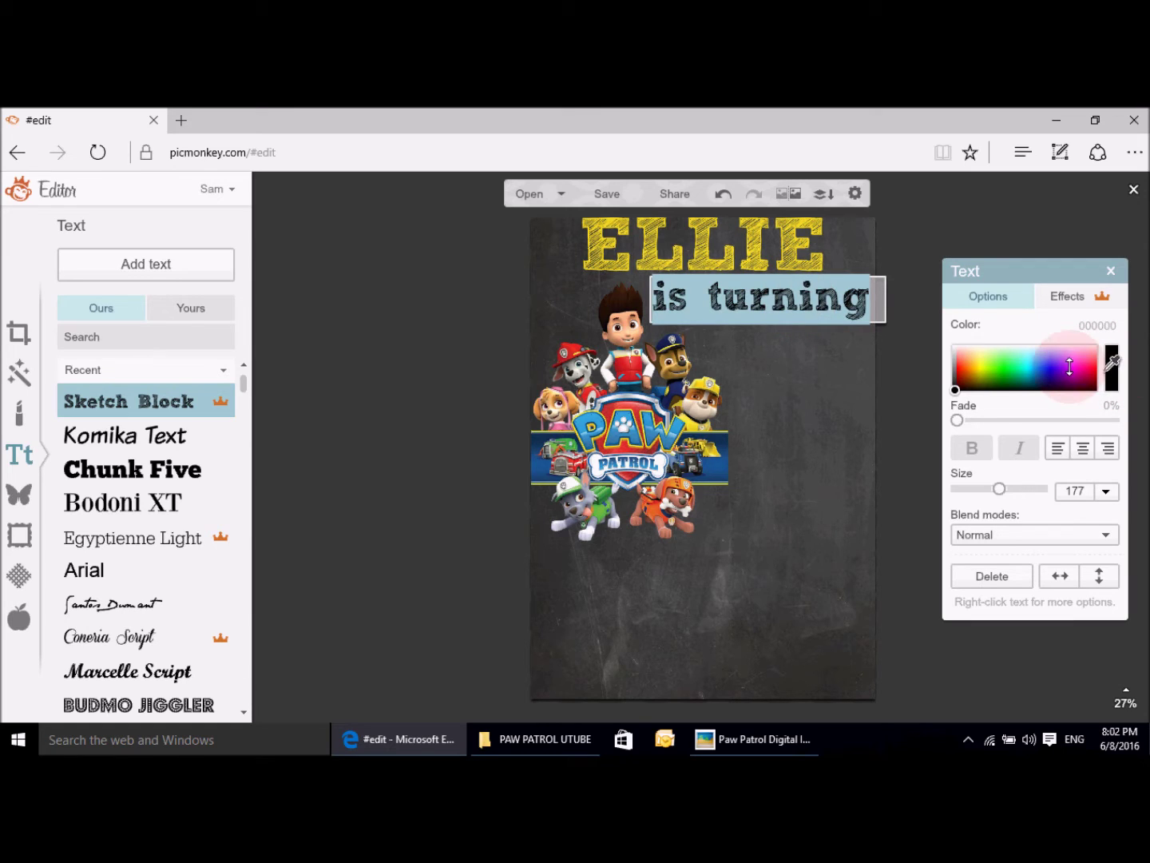
click(954, 343)
click(954, 345)
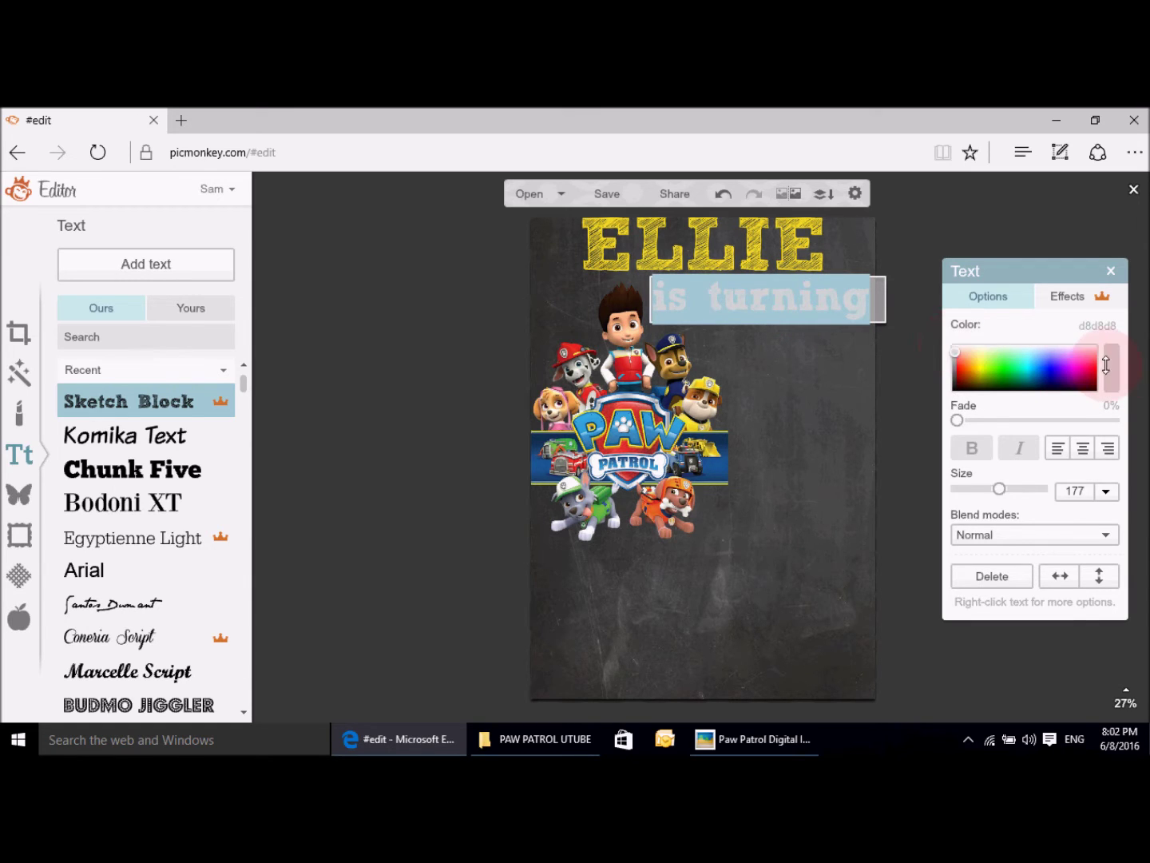
click(963, 344)
click(955, 345)
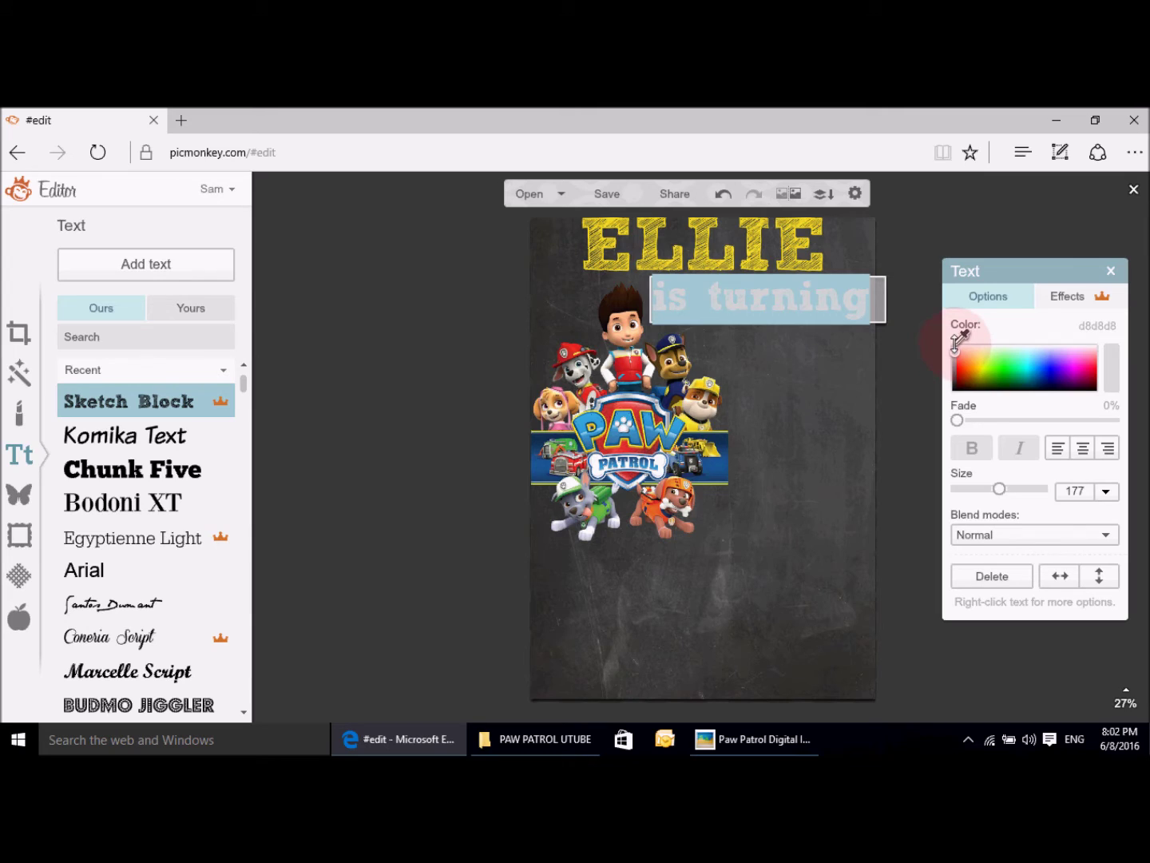
click(957, 345)
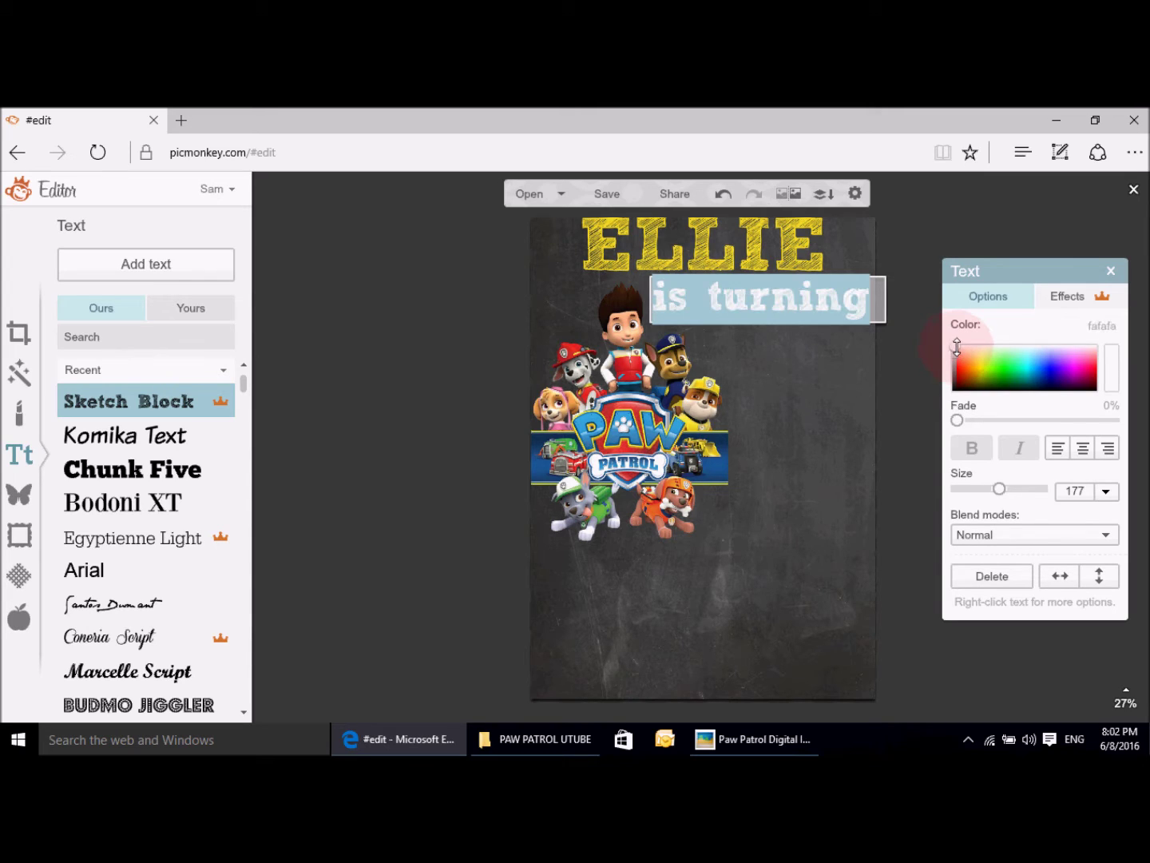
click(384, 534)
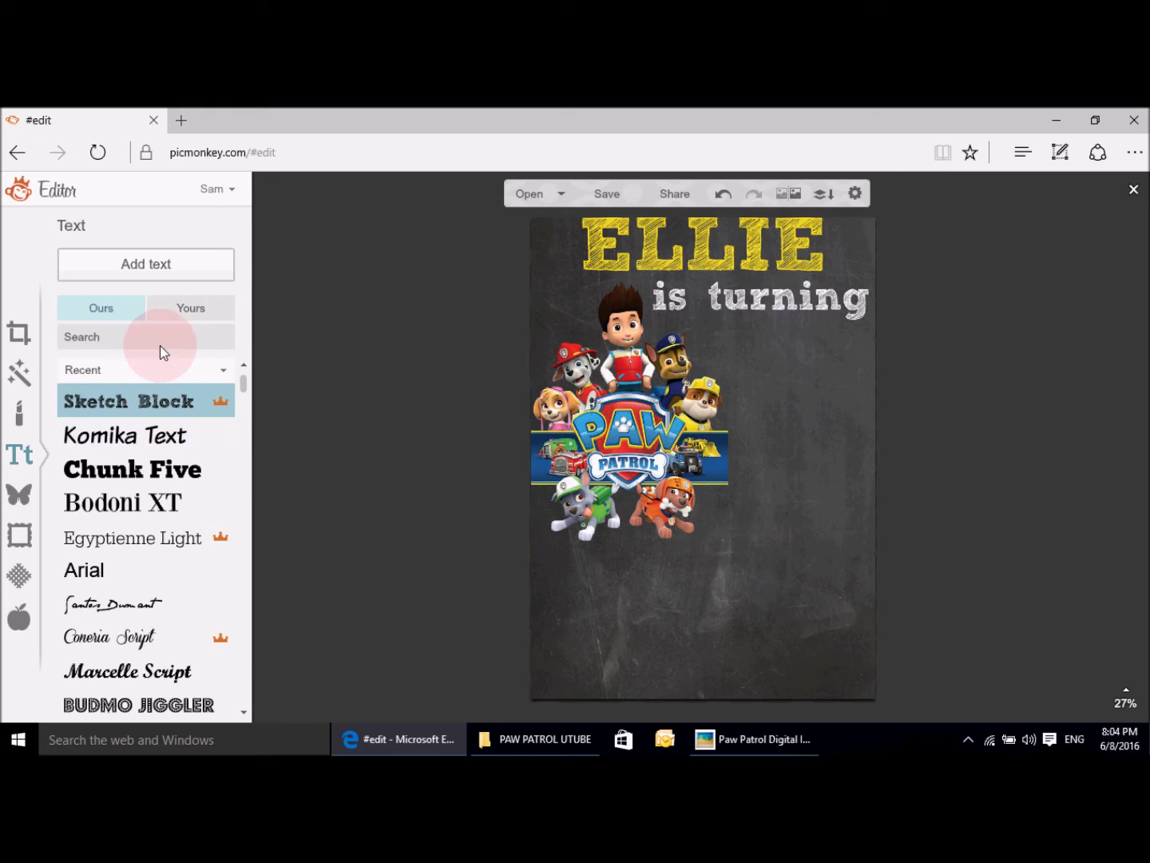
Step: Add a Sketch Block text box containing the number 3 and narrow the box to fit
click(187, 266)
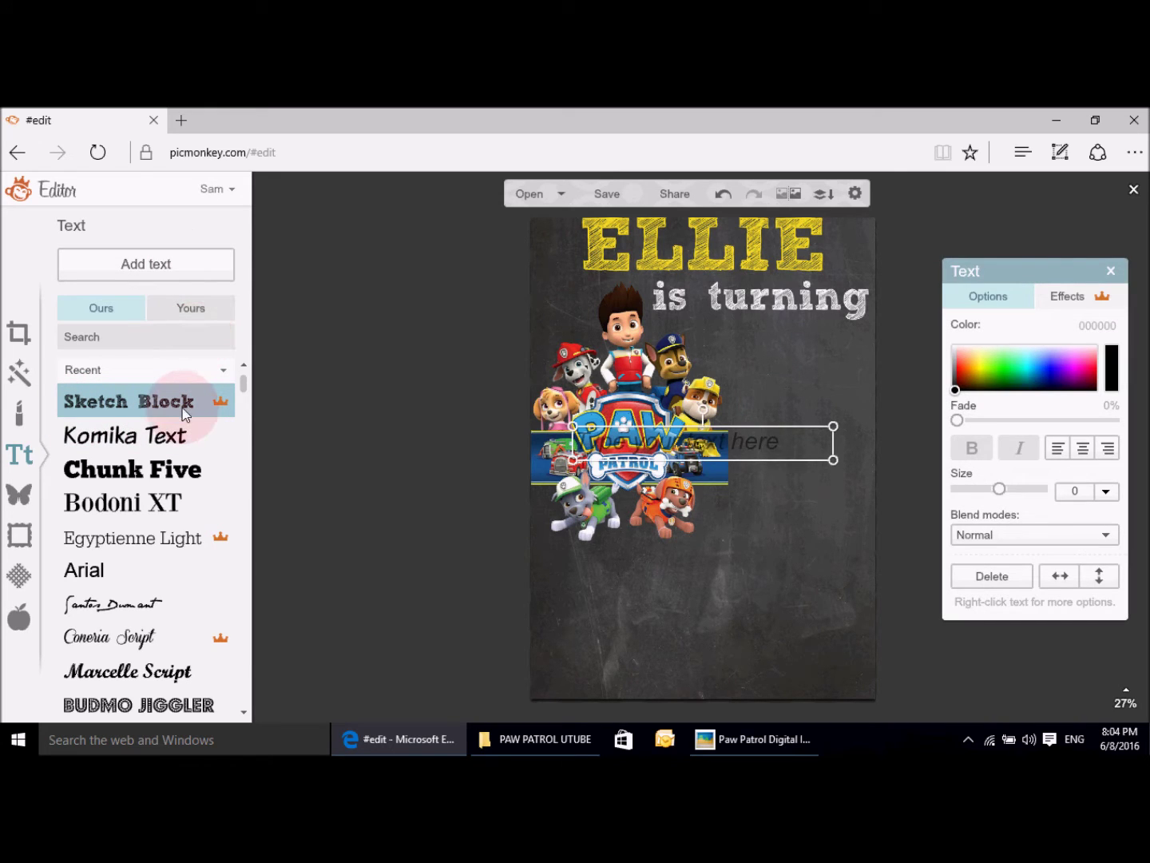
click(777, 444)
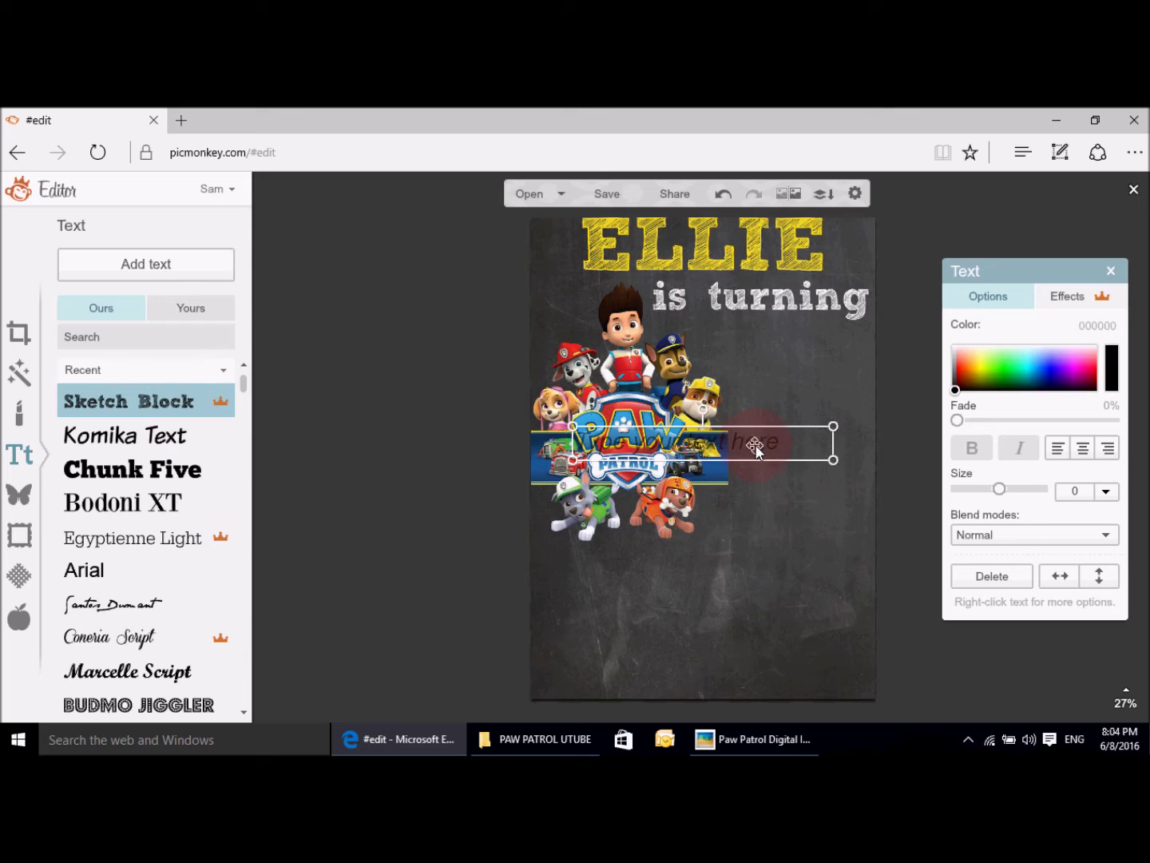
click(930, 485)
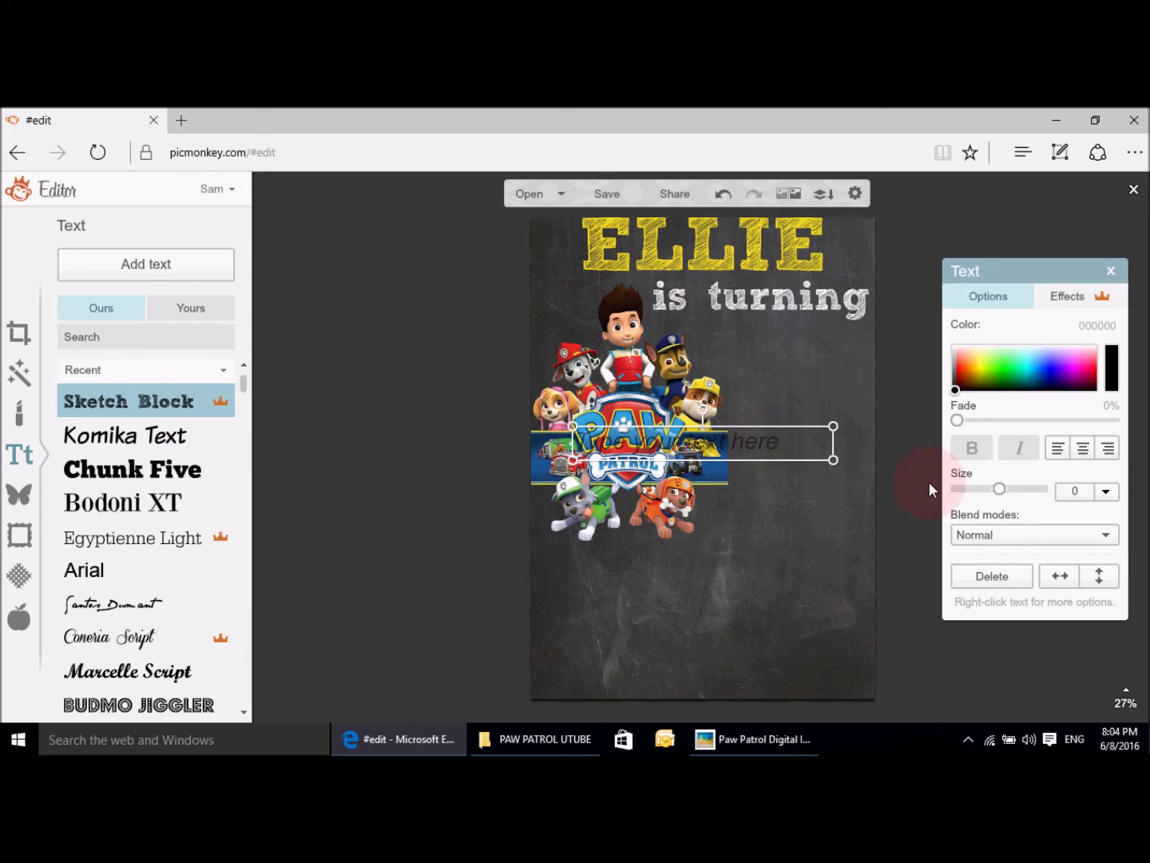
click(608, 443)
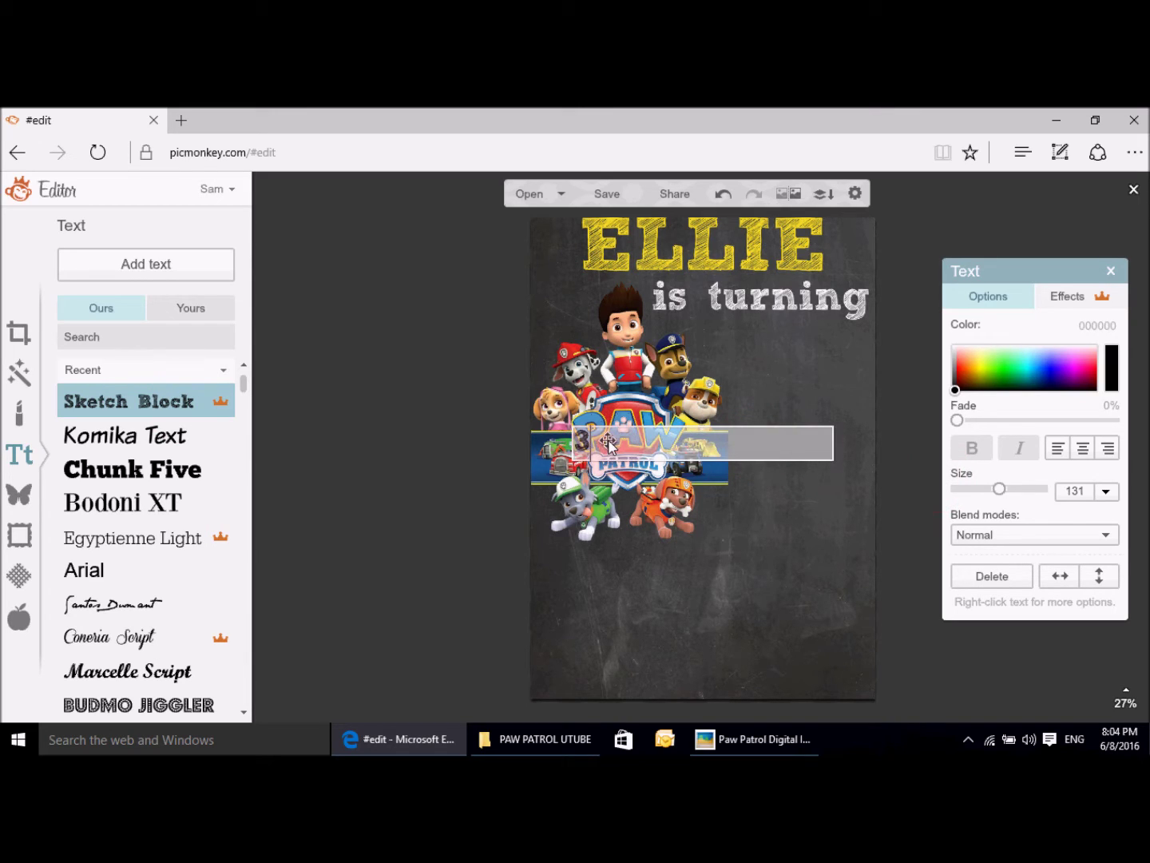
click(831, 441)
drag(831, 442, 601, 460)
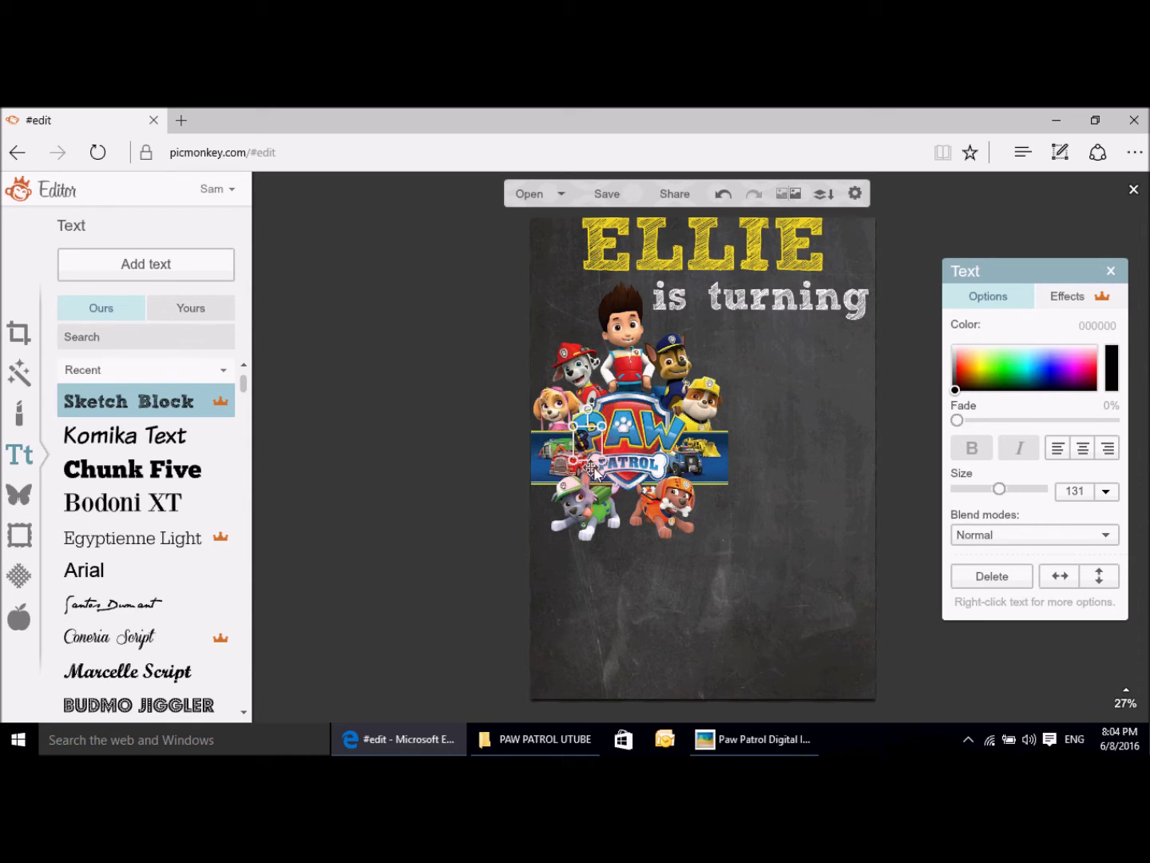
Step: Enlarge the number 3 to size 863 and place it under "is turning", beside the Paw Patrol artwork
drag(606, 470, 744, 613)
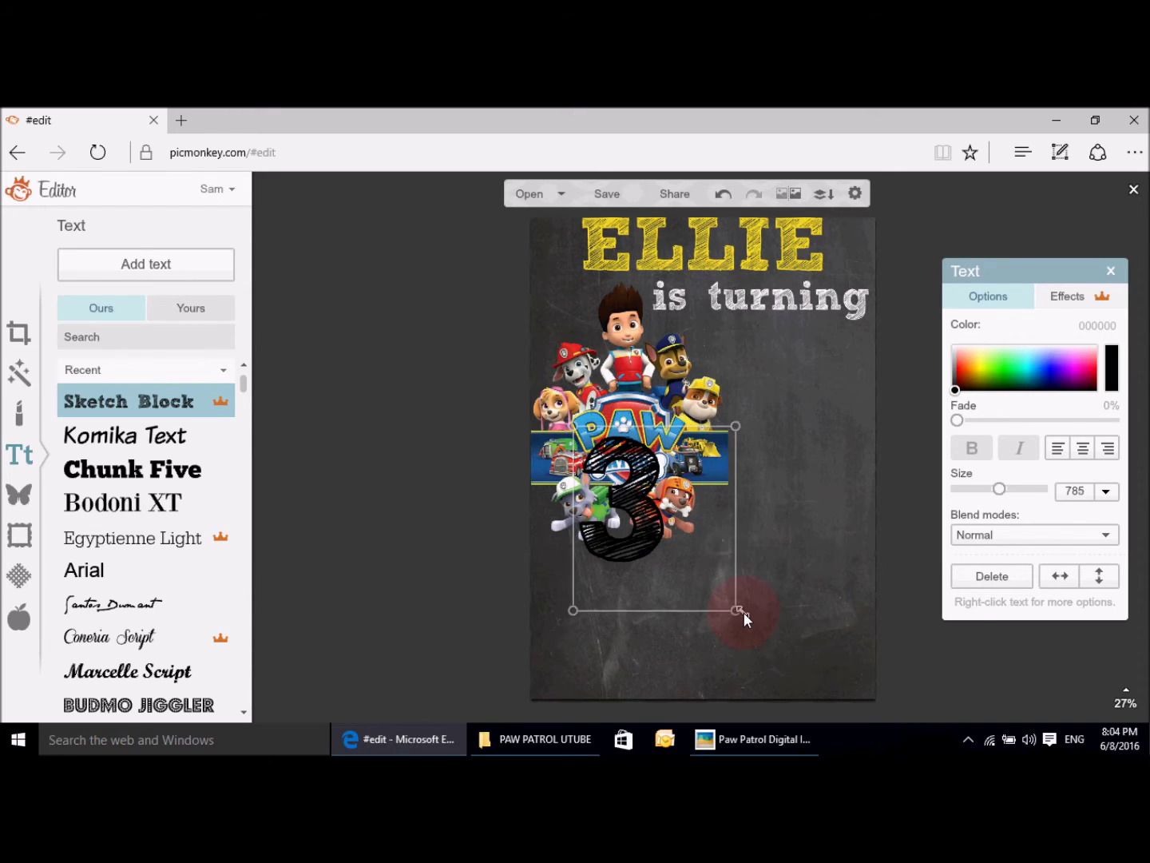
drag(697, 518, 808, 433)
drag(752, 497, 738, 515)
drag(795, 449, 809, 449)
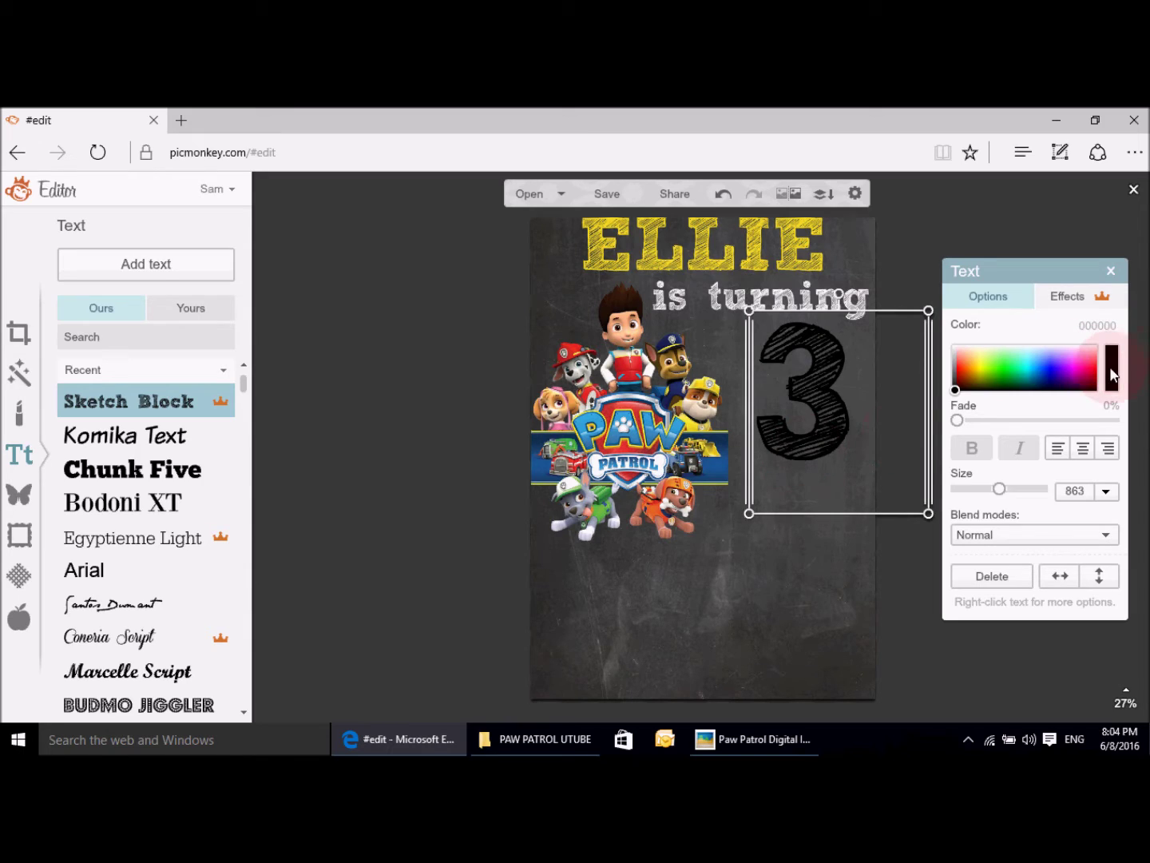
Step: Recolour the large number 3 red (ff3412)
click(960, 367)
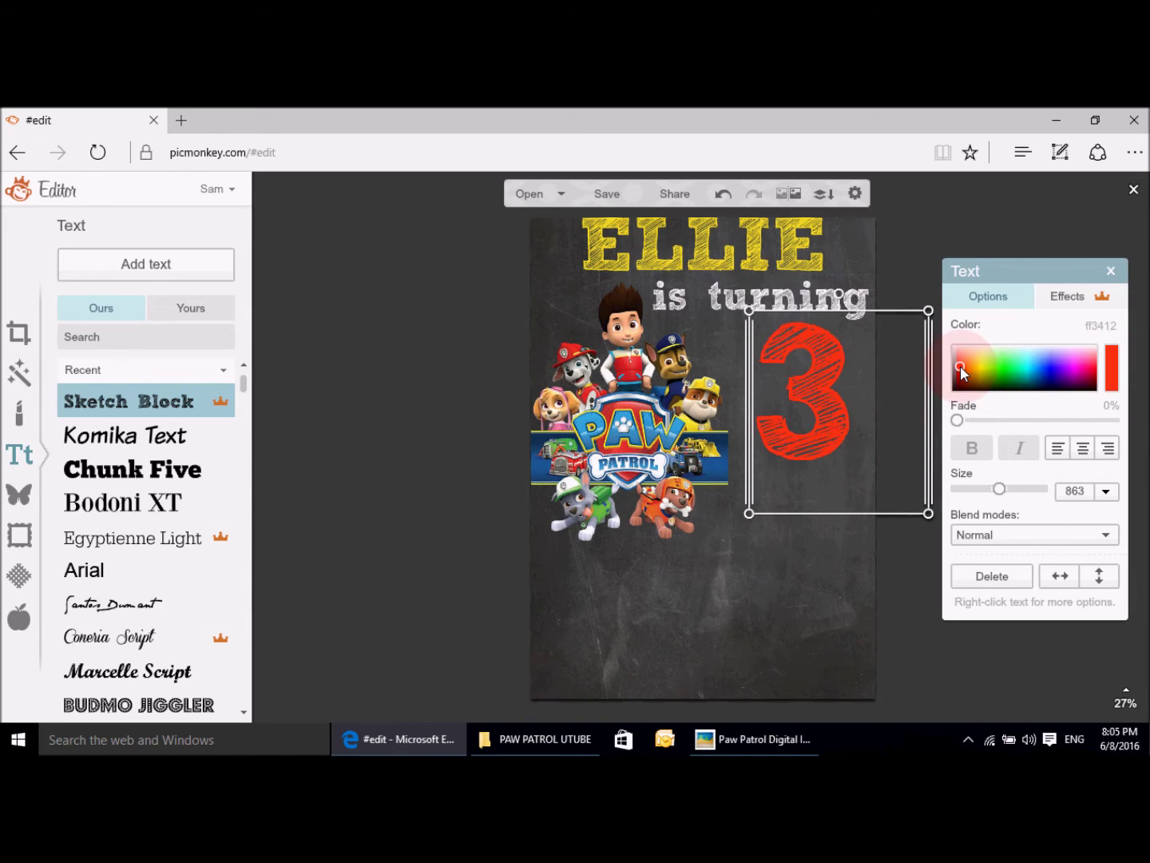
click(903, 572)
click(386, 432)
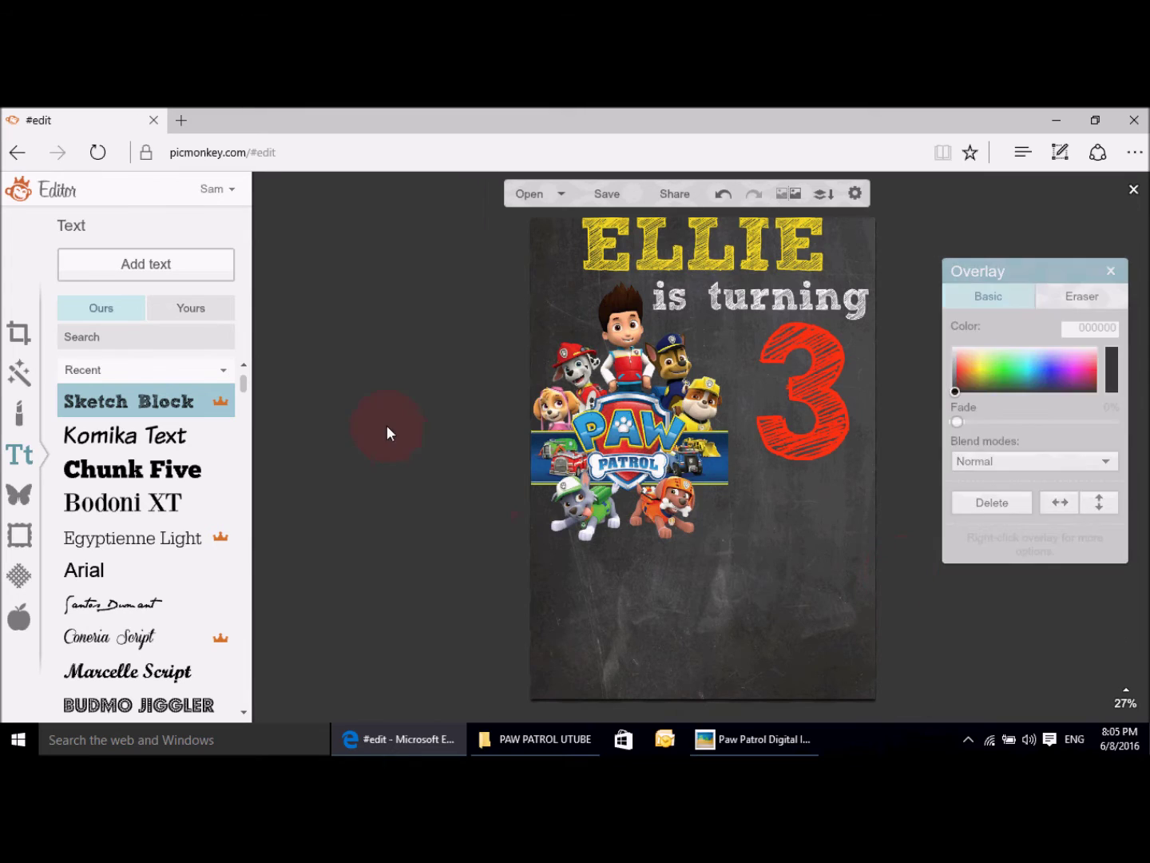
Step: Enlarge the Paw Patrol overlay slightly and shift it up against the canvas's left edge, just below the name
click(609, 431)
drag(731, 547, 766, 559)
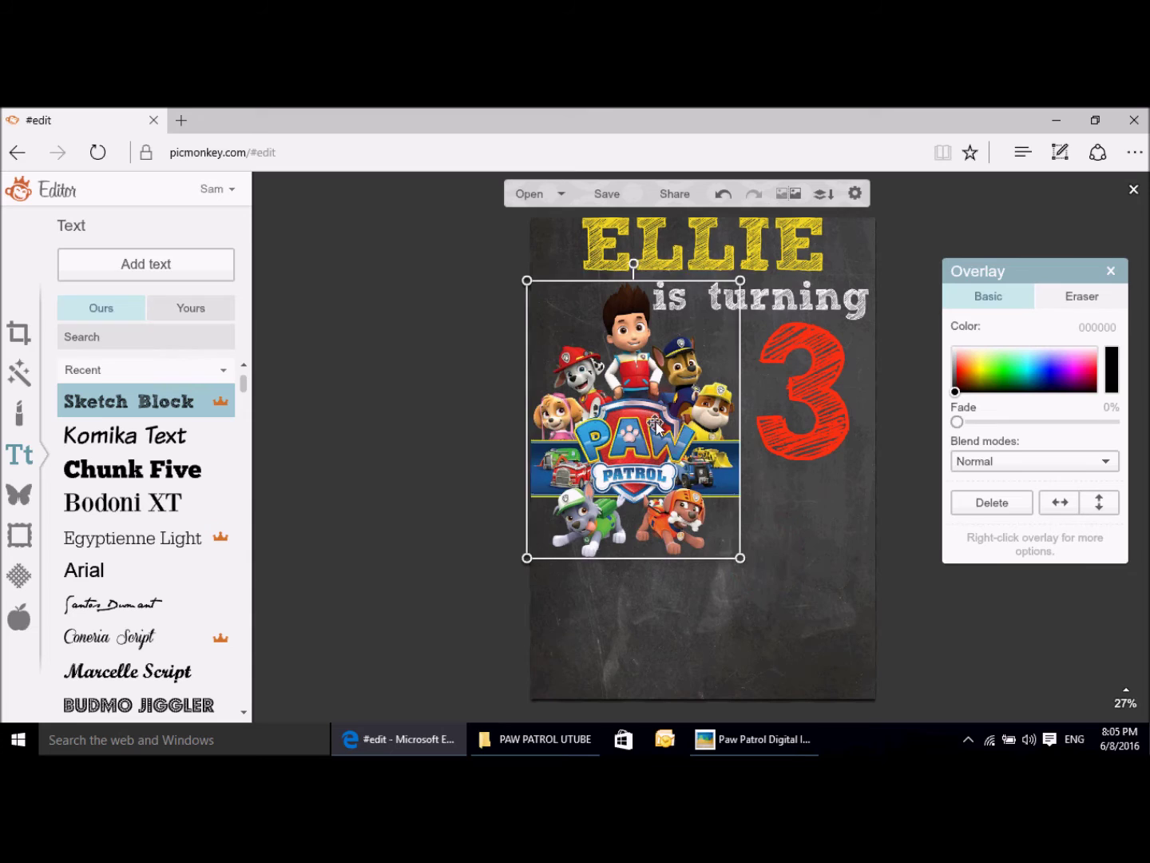
drag(657, 426, 657, 416)
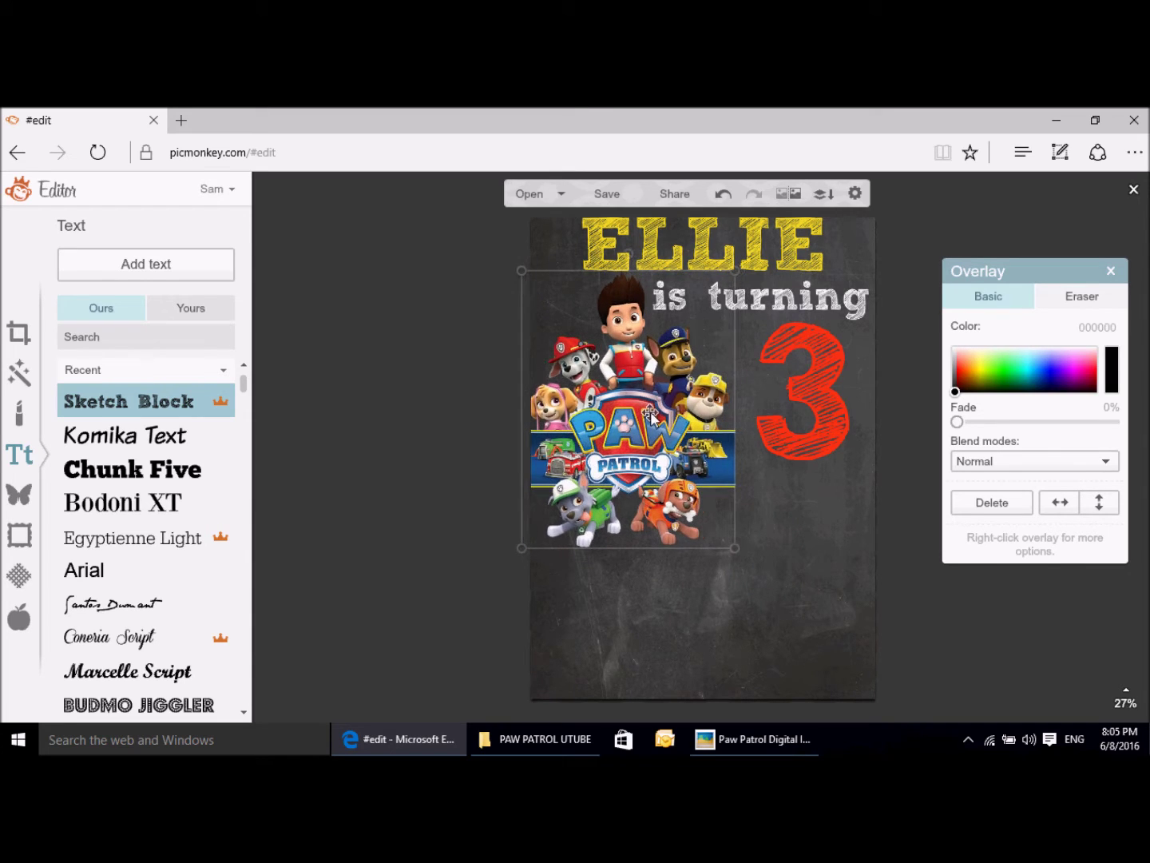
Step: Move the red 3 slightly lower beside the artwork and compare the layout with the finished sample invitation
click(835, 441)
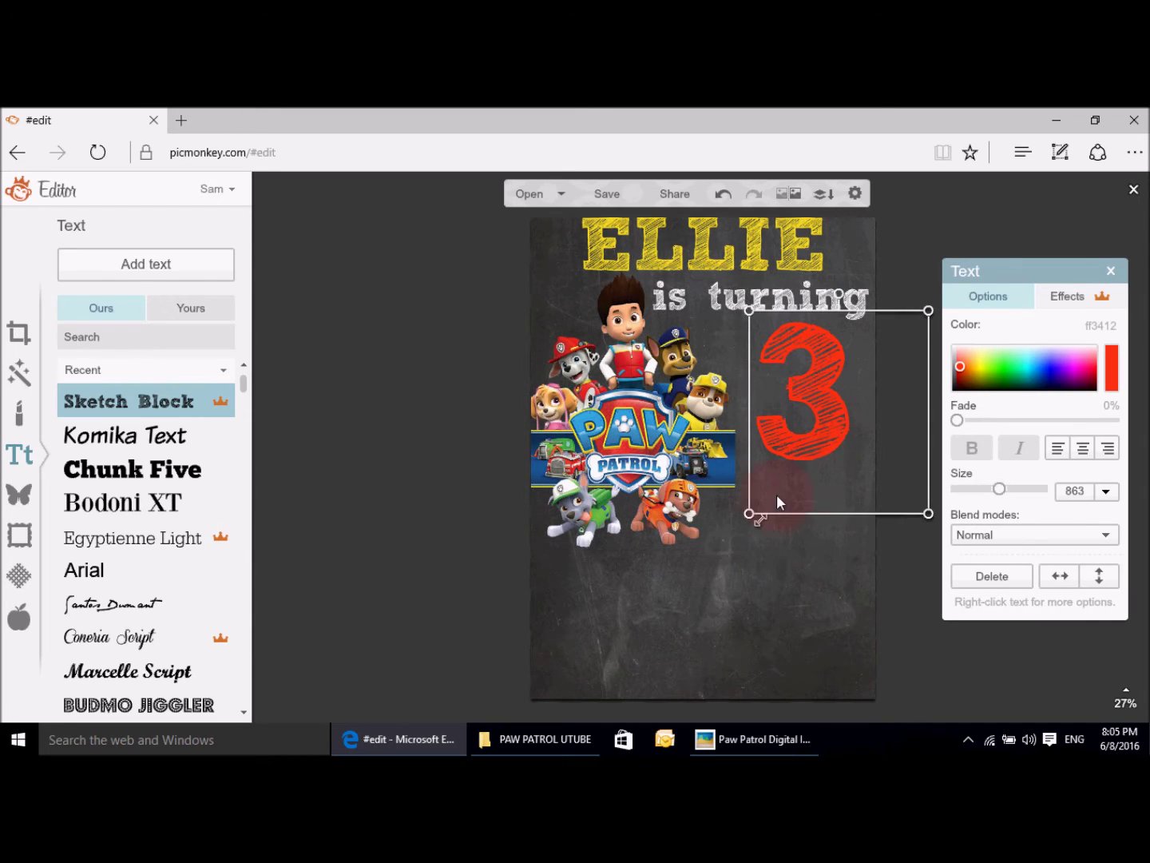
drag(804, 456, 802, 482)
click(486, 477)
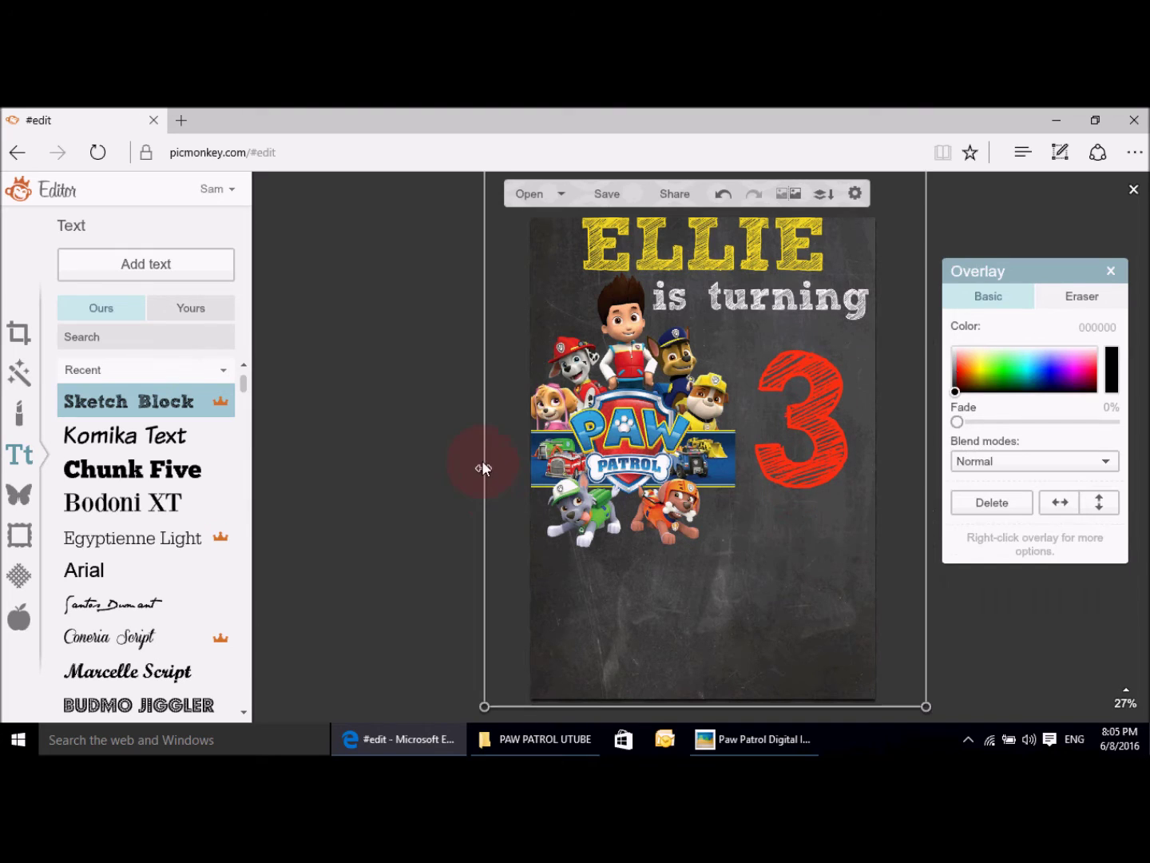
click(451, 465)
click(771, 738)
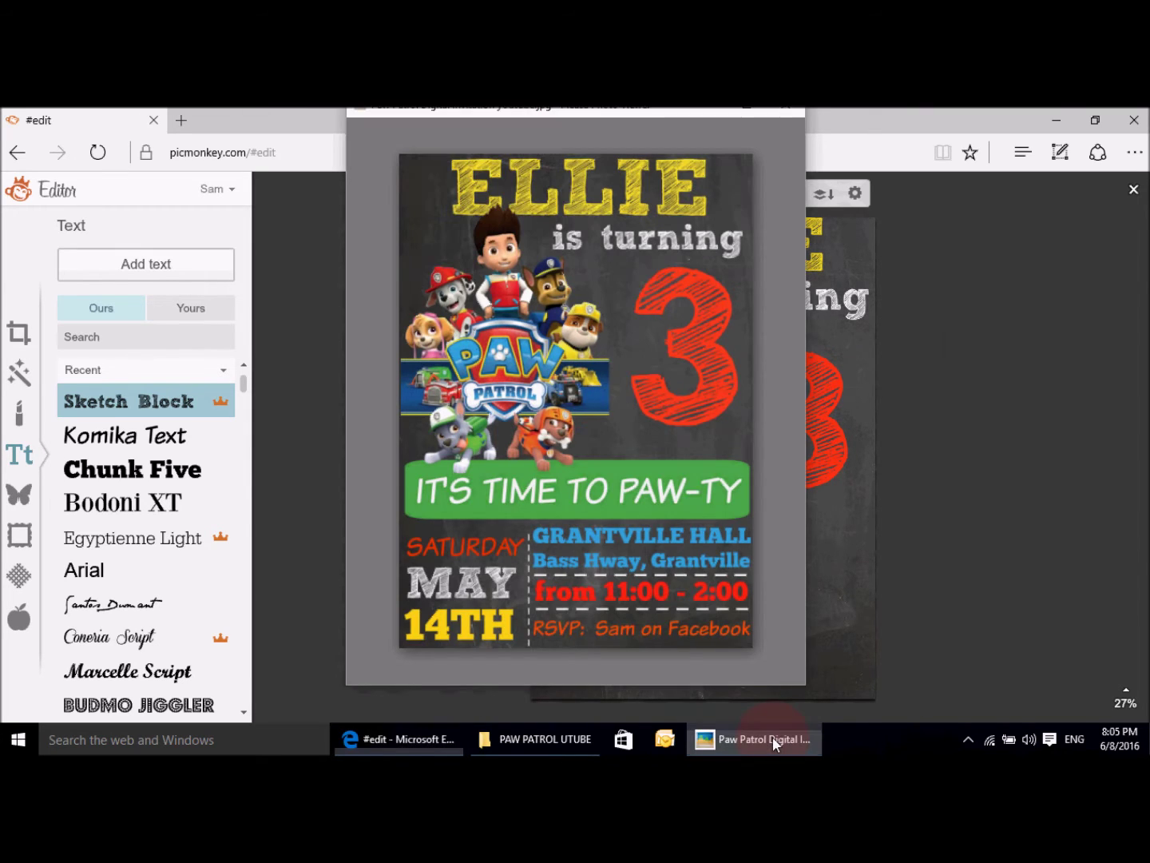
click(425, 744)
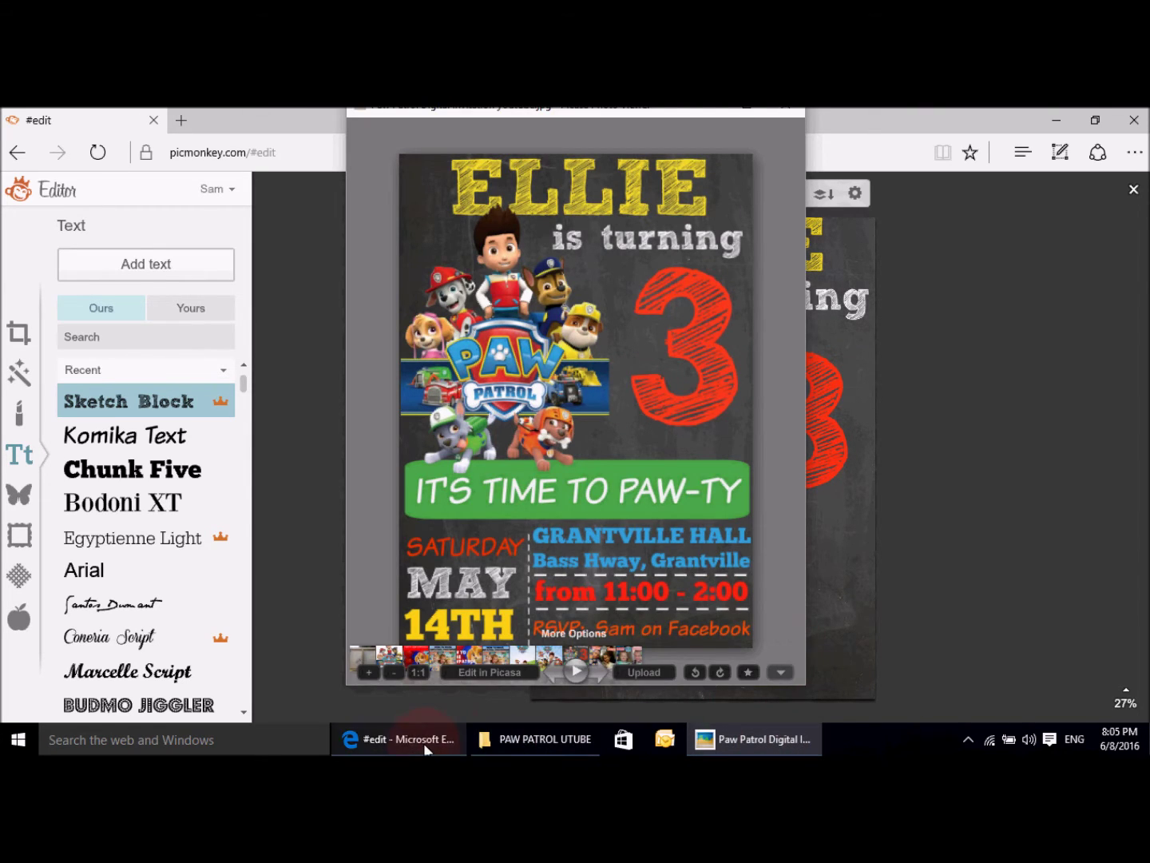
Step: Shrink the Paw Patrol overlay slightly from its lower-left corner so it clears the canvas's left edge
click(709, 429)
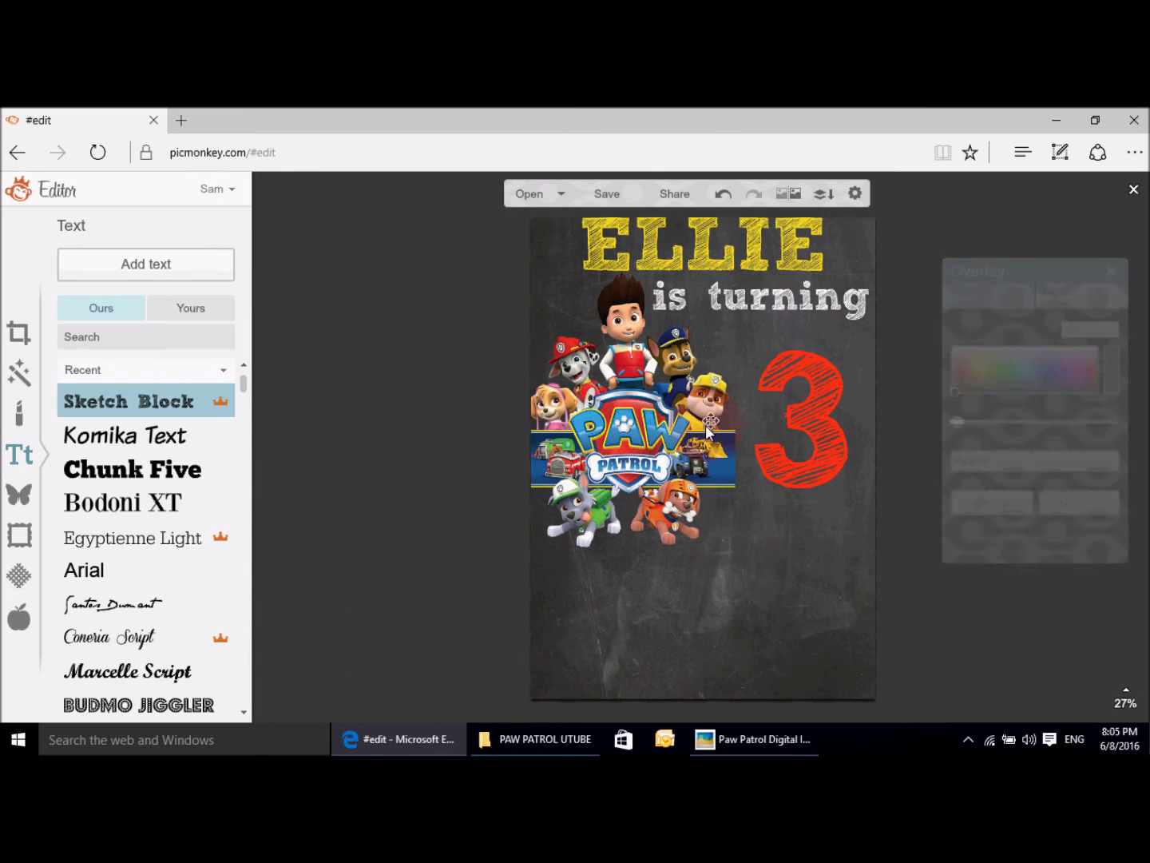
drag(523, 546, 537, 534)
click(900, 553)
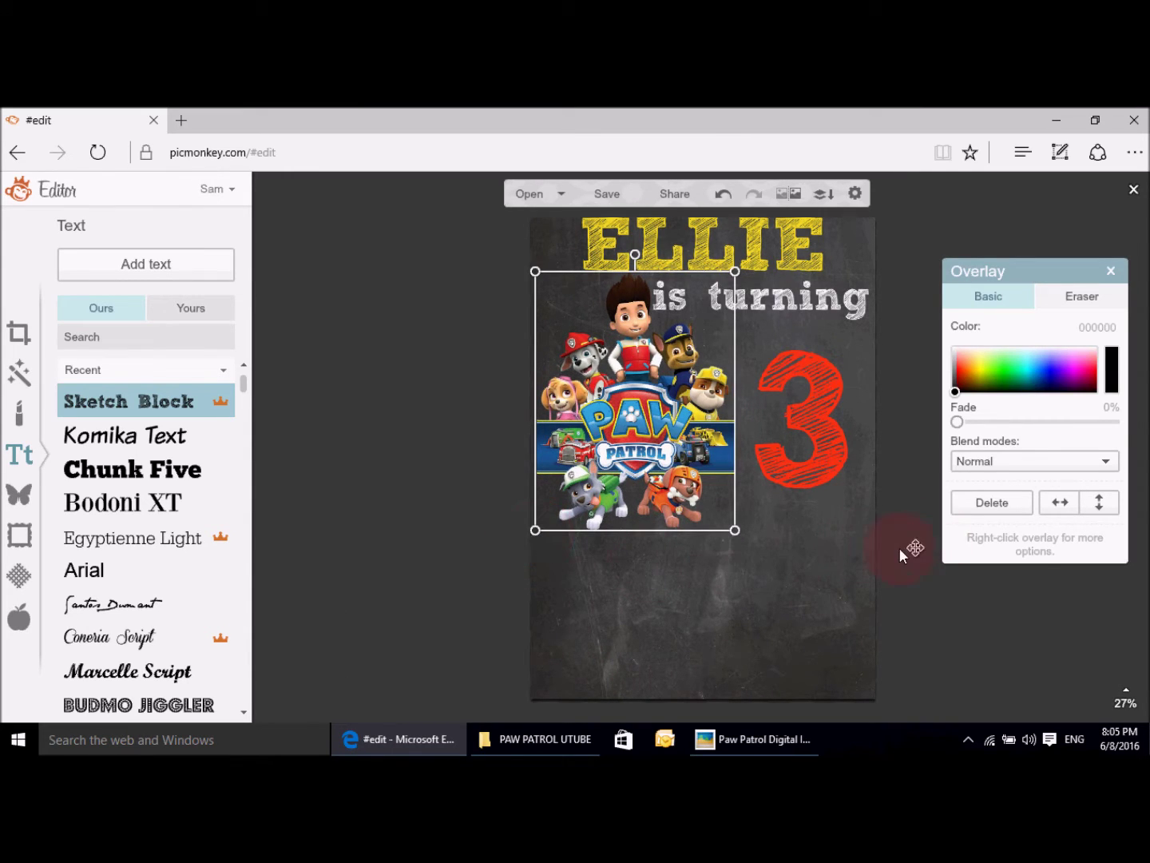
click(402, 400)
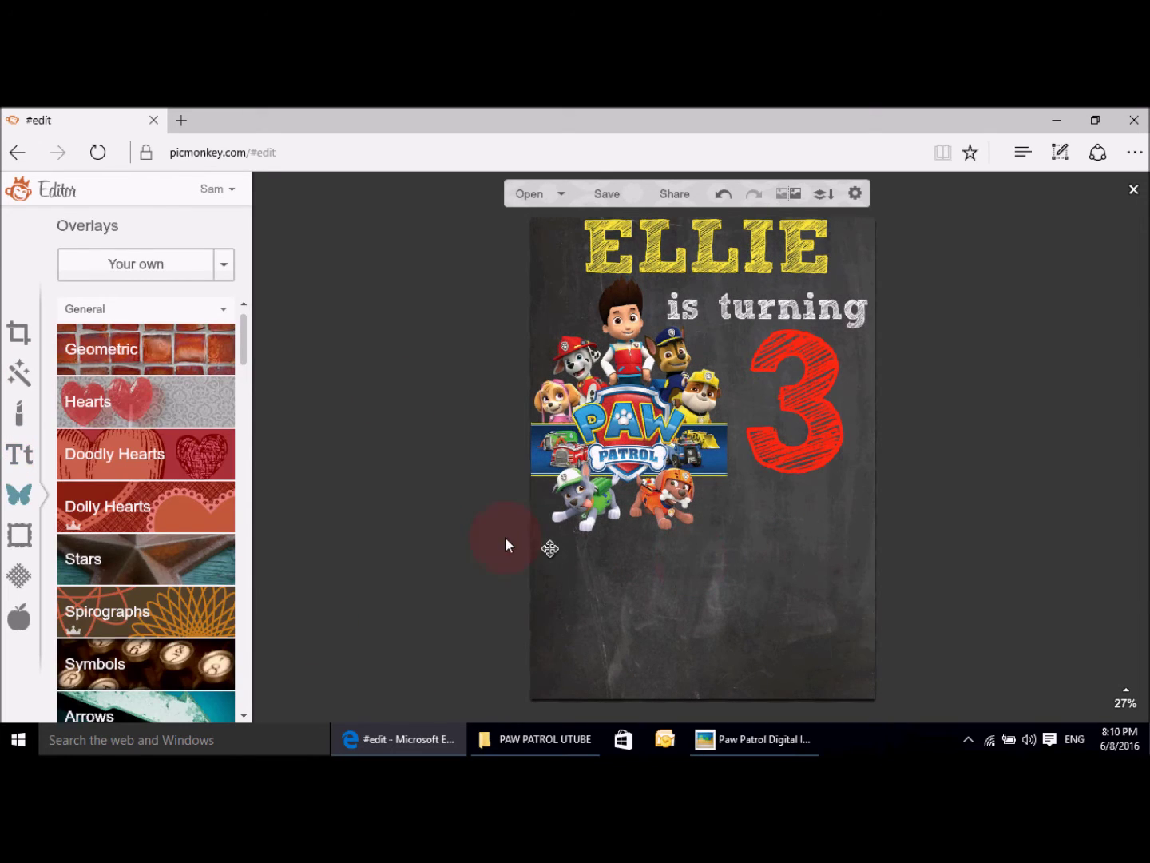
Step: Add a rounded rectangle from the Geometric overlays to the invitation and keep its settings clear of the canvas
click(21, 497)
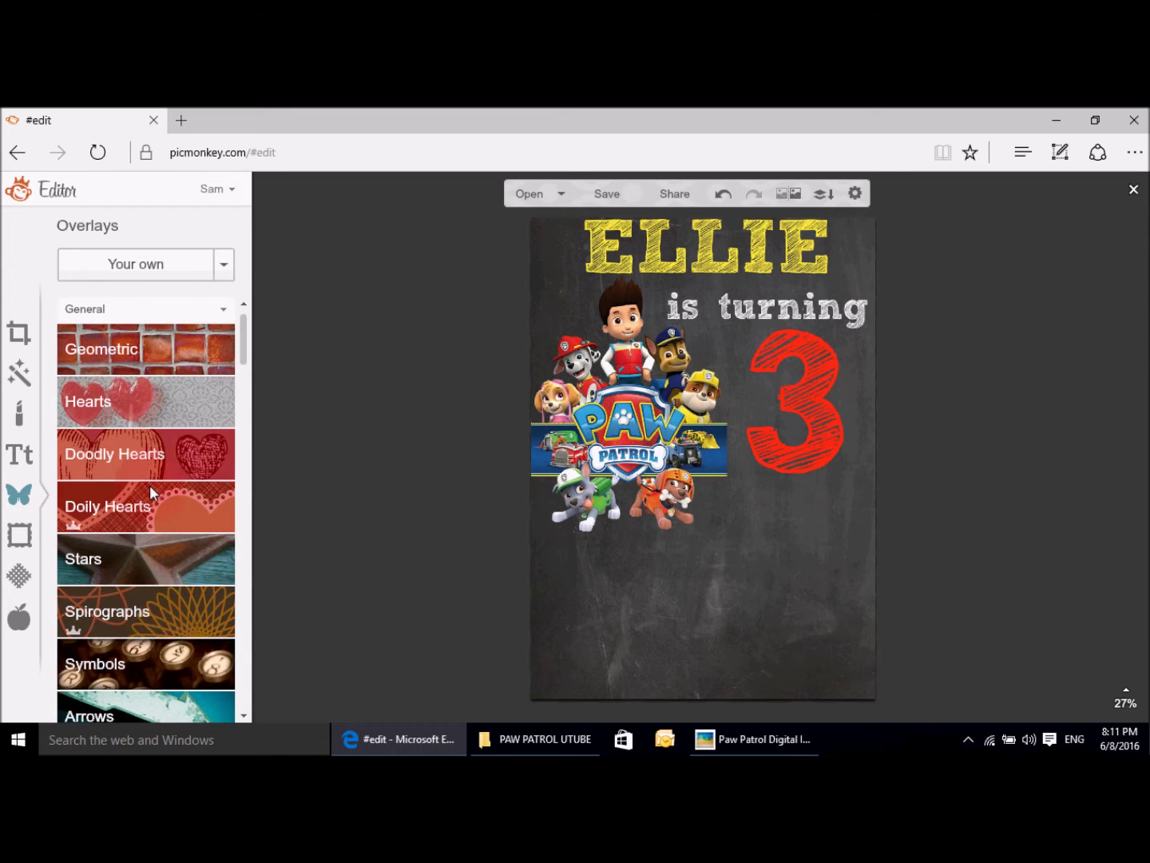
click(72, 352)
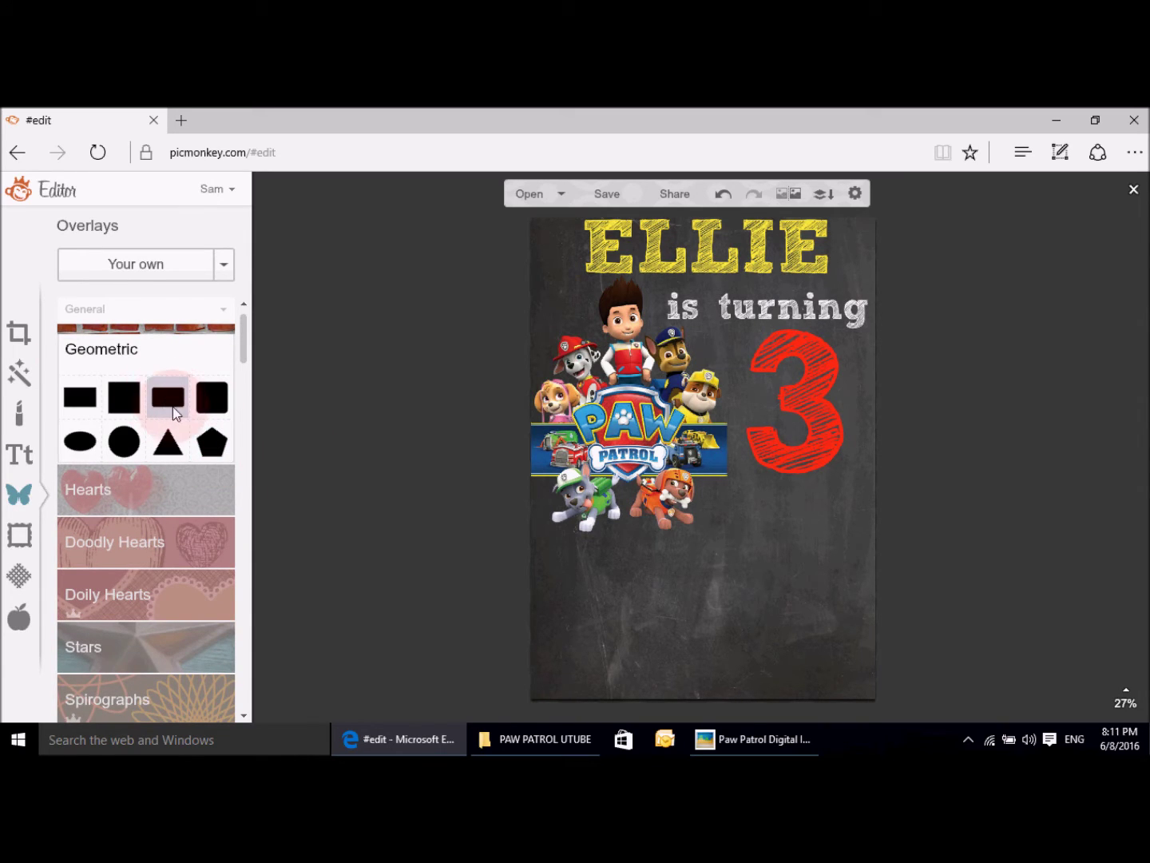
click(172, 407)
click(656, 448)
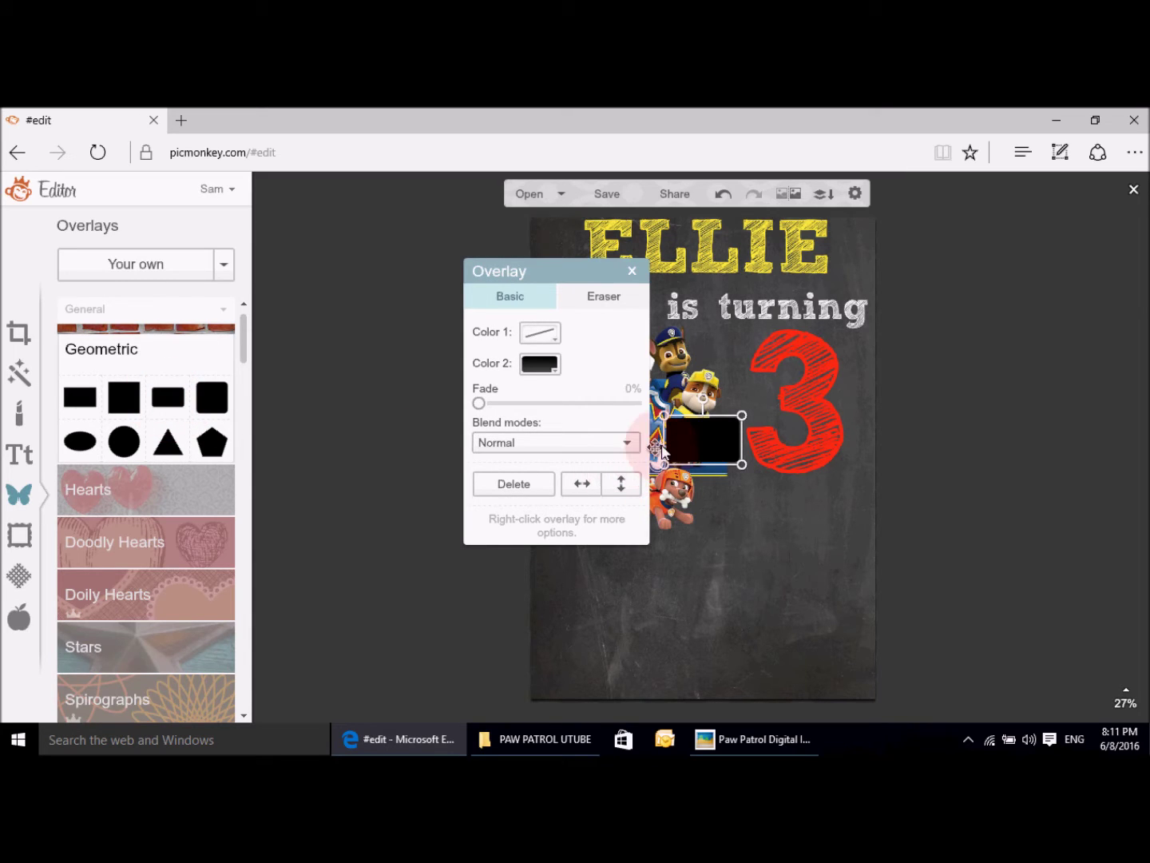
drag(592, 272, 441, 269)
Step: Stretch the black rounded rectangle across the full canvas width and place it at the lower pups' feet
drag(671, 450, 534, 435)
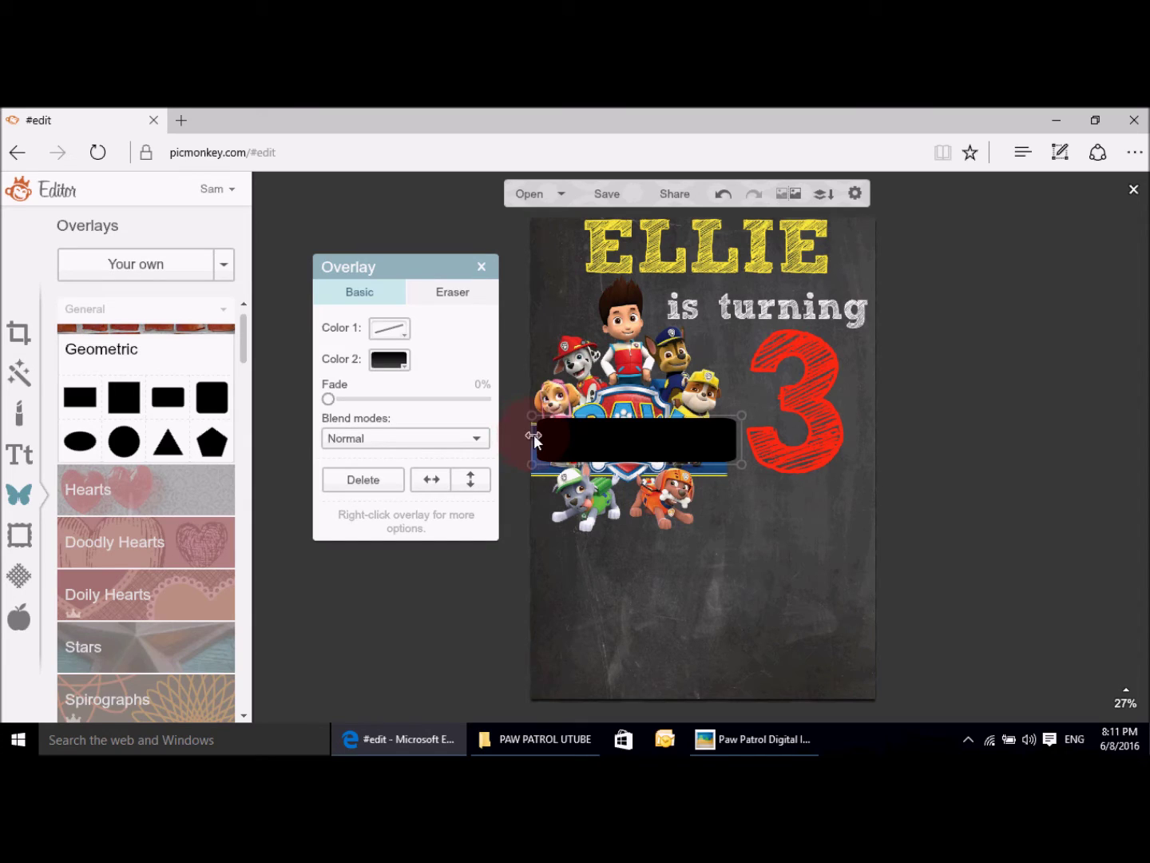
drag(742, 442, 885, 454)
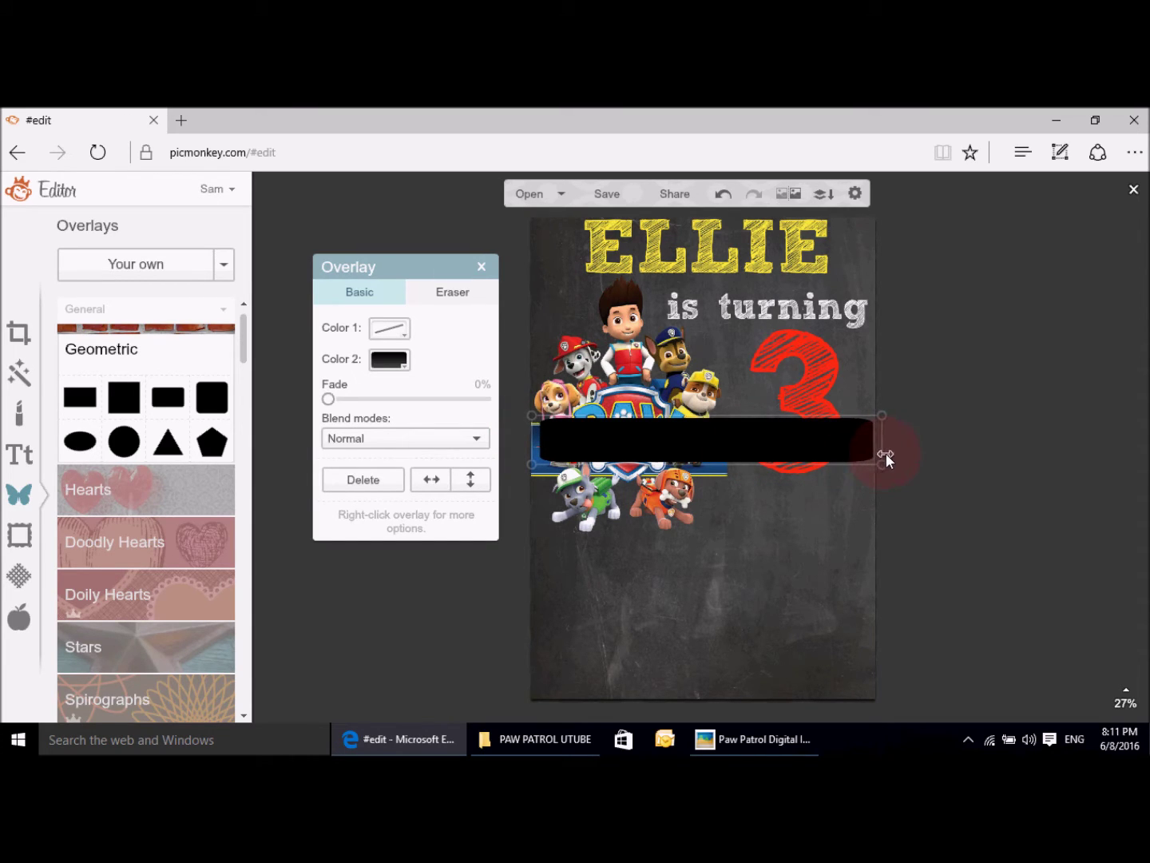
drag(727, 442, 722, 537)
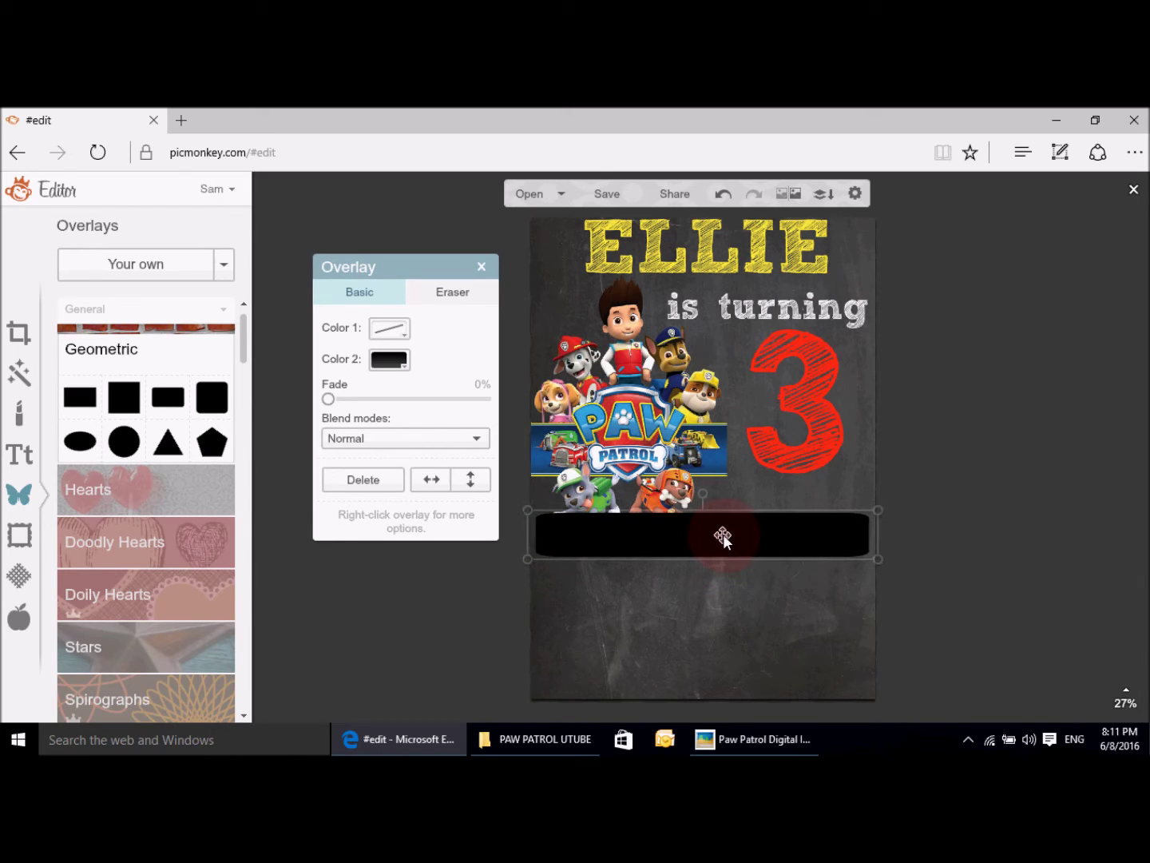
drag(723, 534, 723, 536)
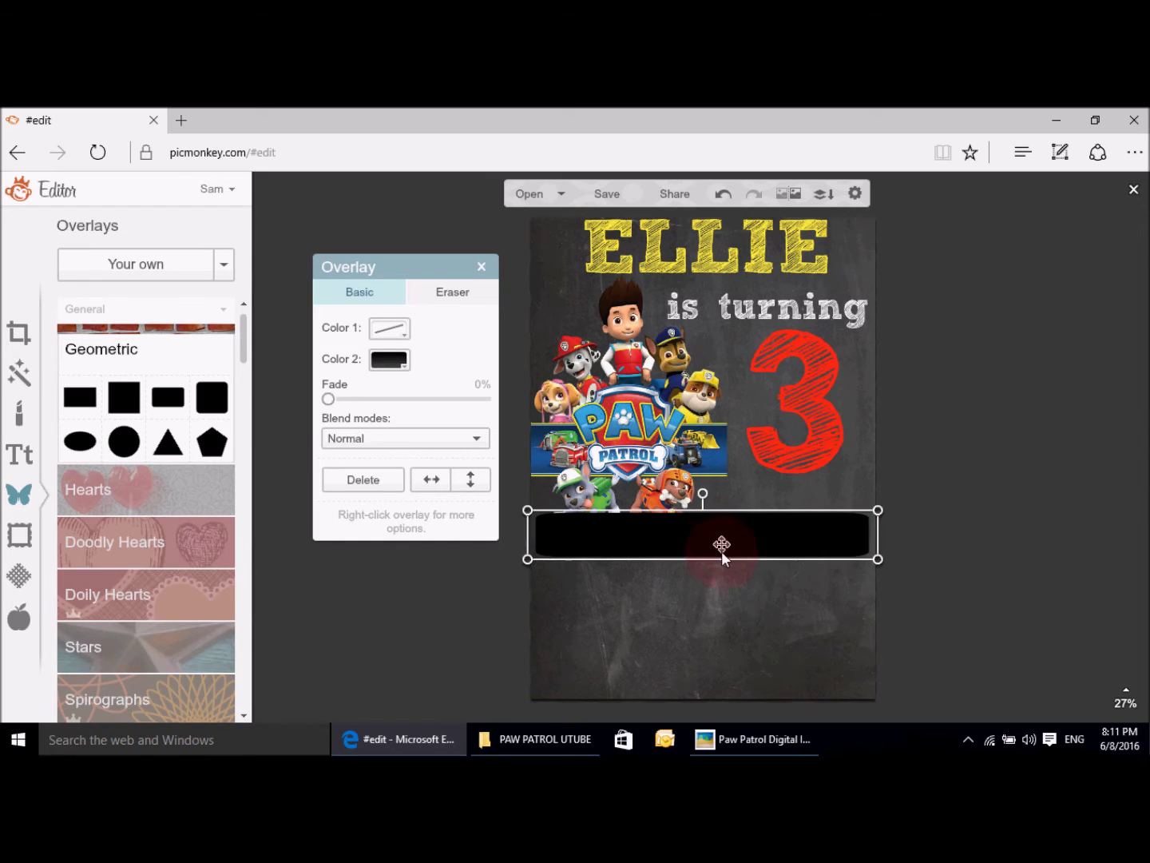
Step: Nudge the Paw Patrol artwork slightly up and bring it to the front, over the black bar
click(615, 428)
drag(615, 426, 619, 414)
right_click(619, 413)
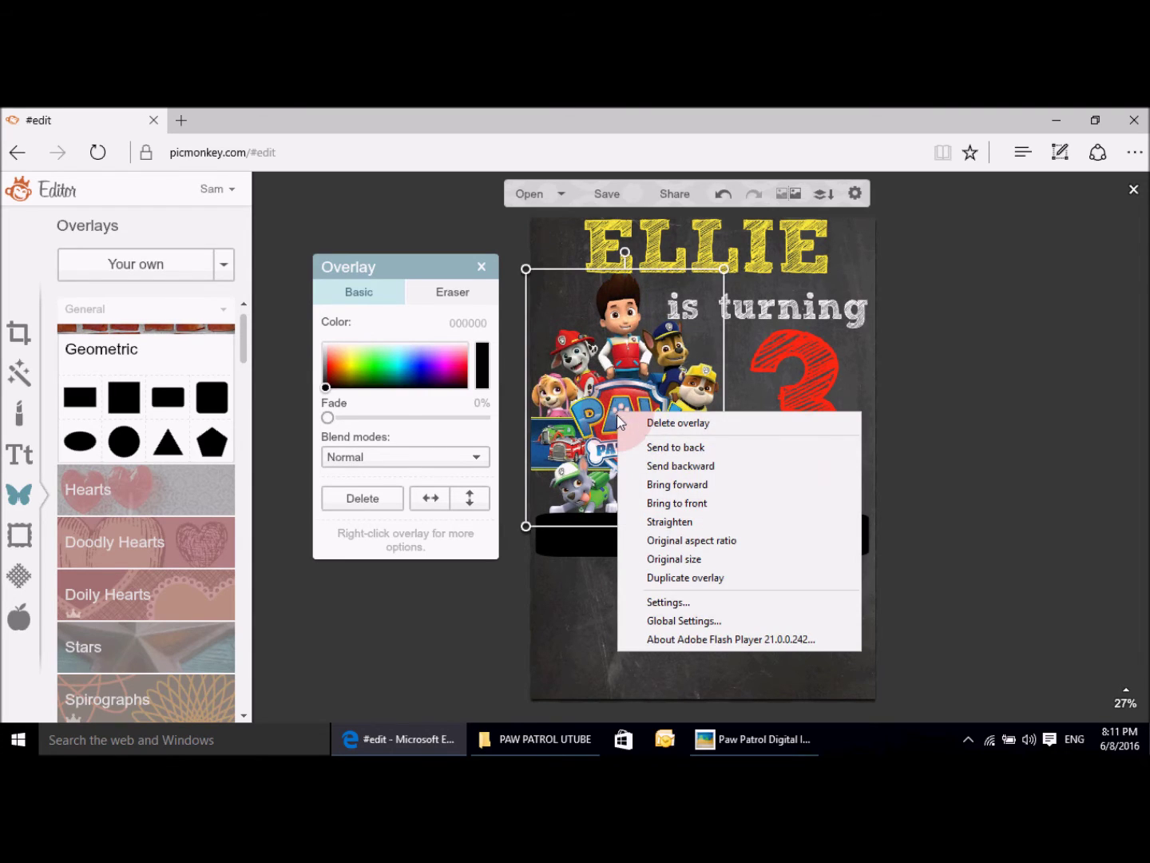
click(675, 503)
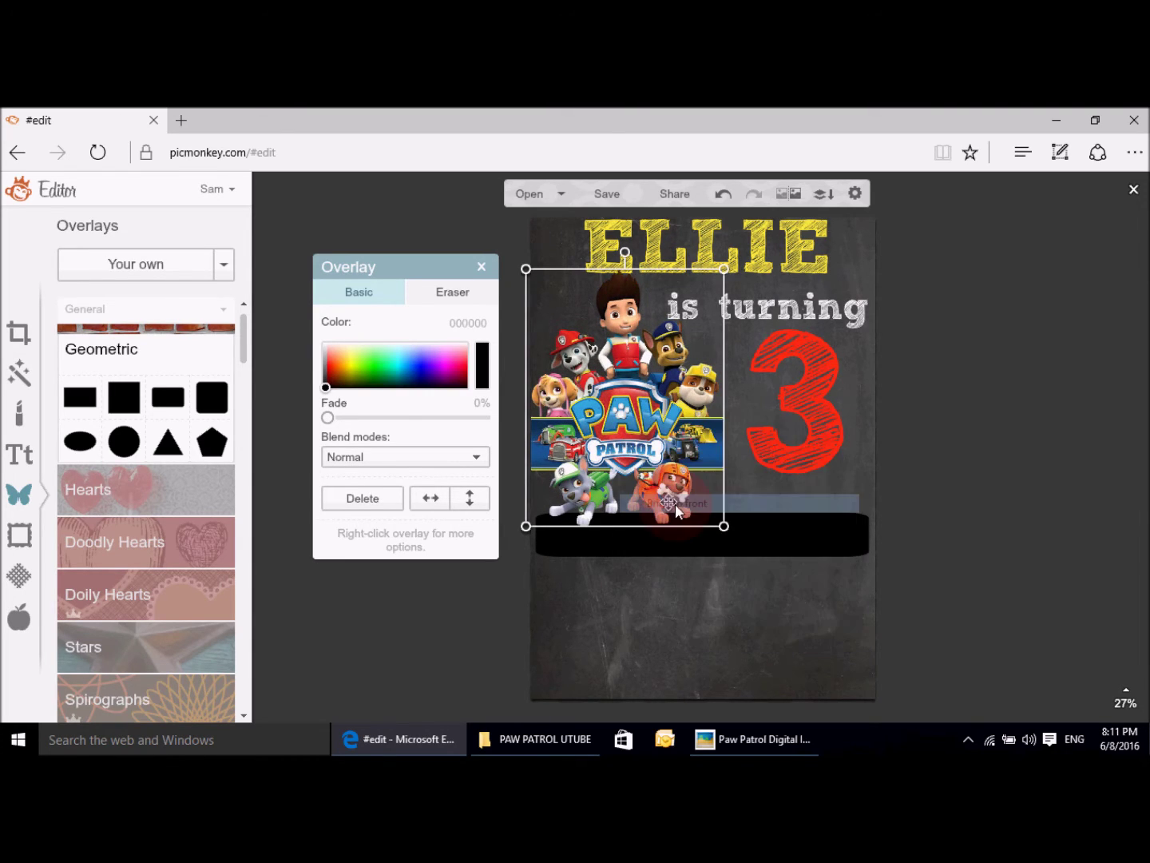
click(1031, 505)
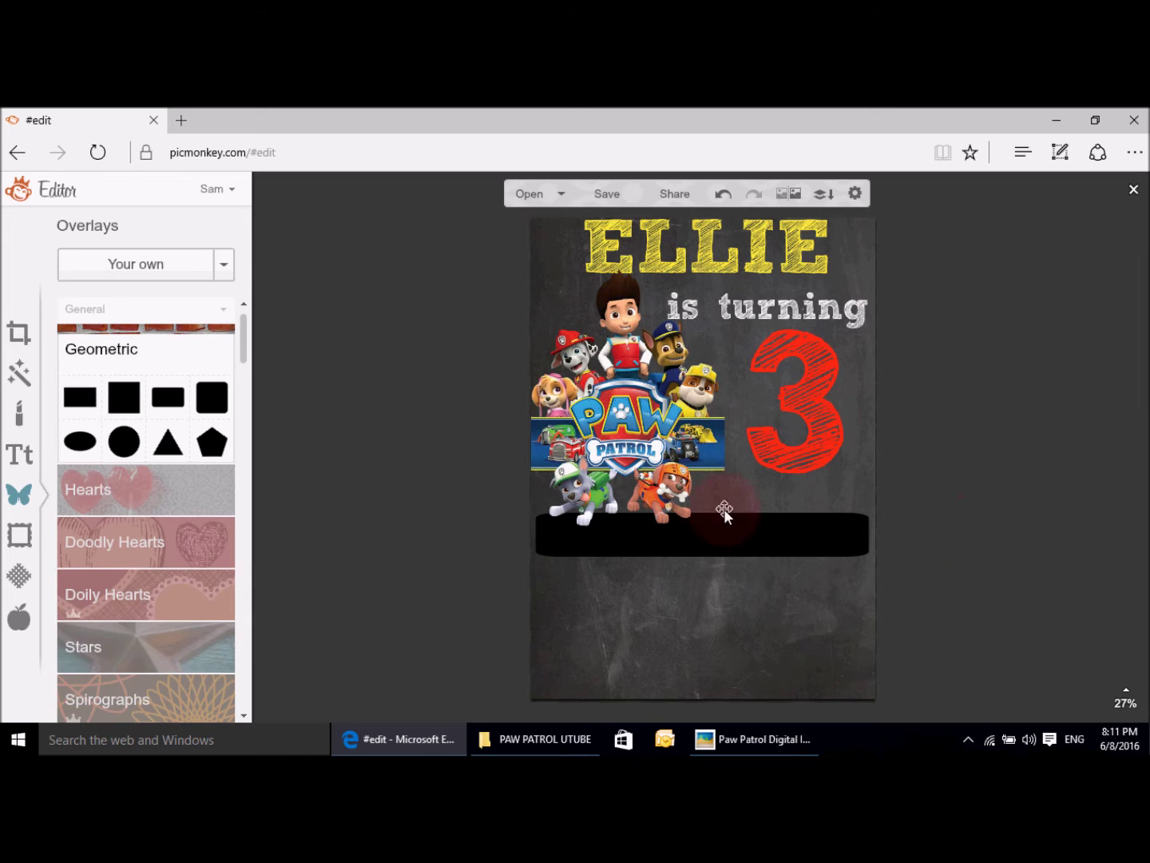
Step: Recolour the rounded bar by sampling the green of the lower pup's outfit as Color 2
click(751, 534)
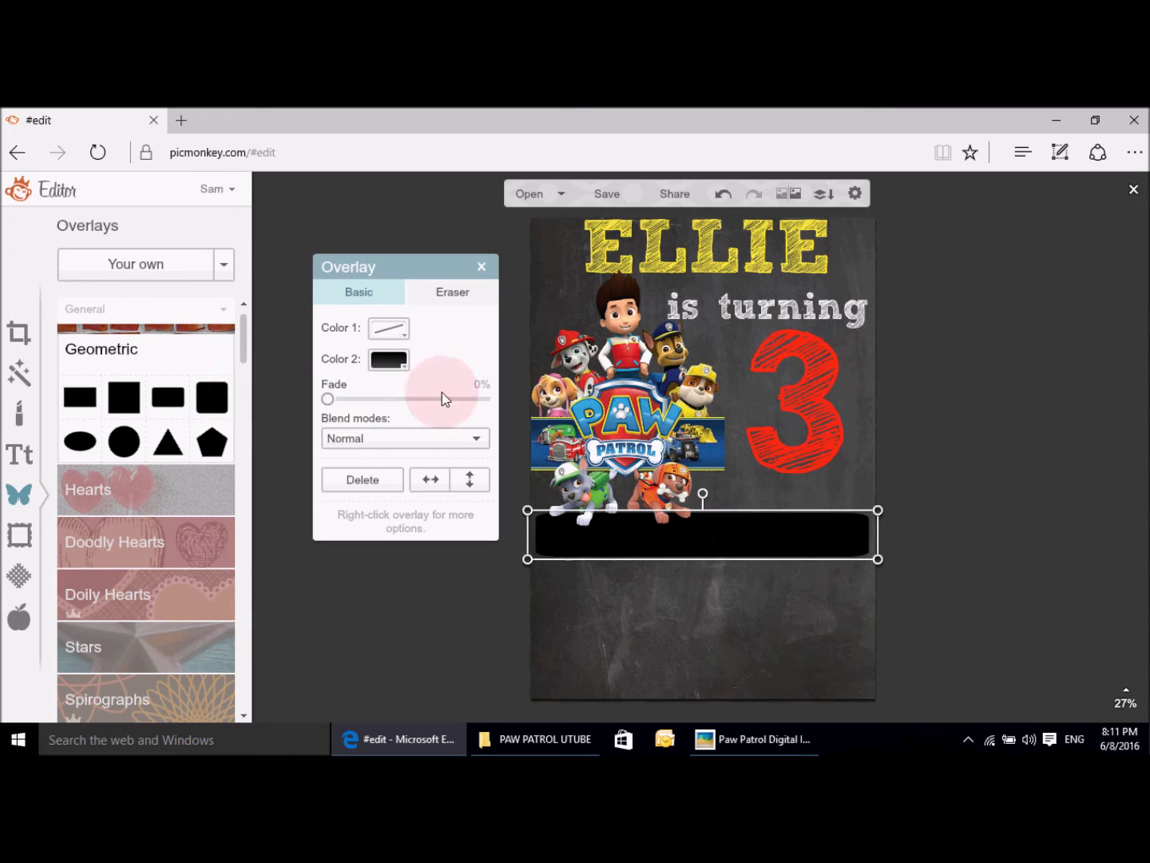
click(389, 360)
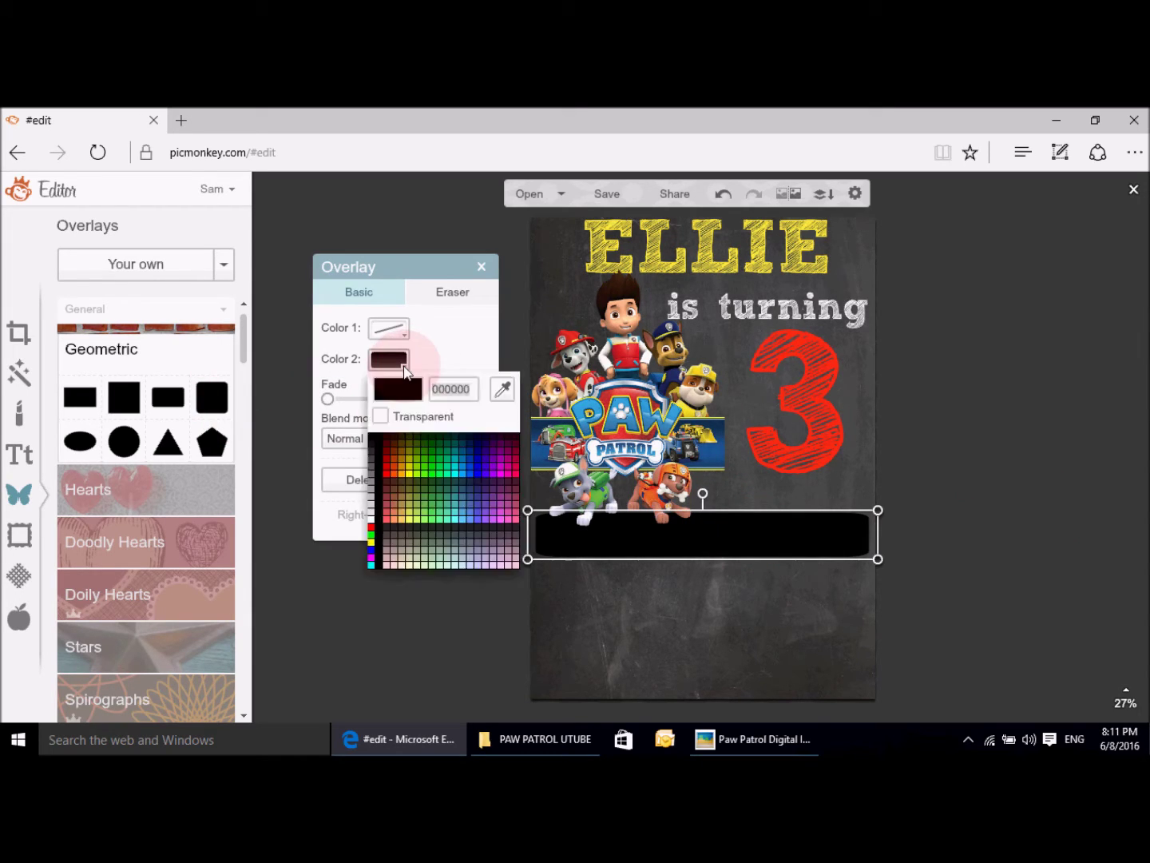
click(502, 390)
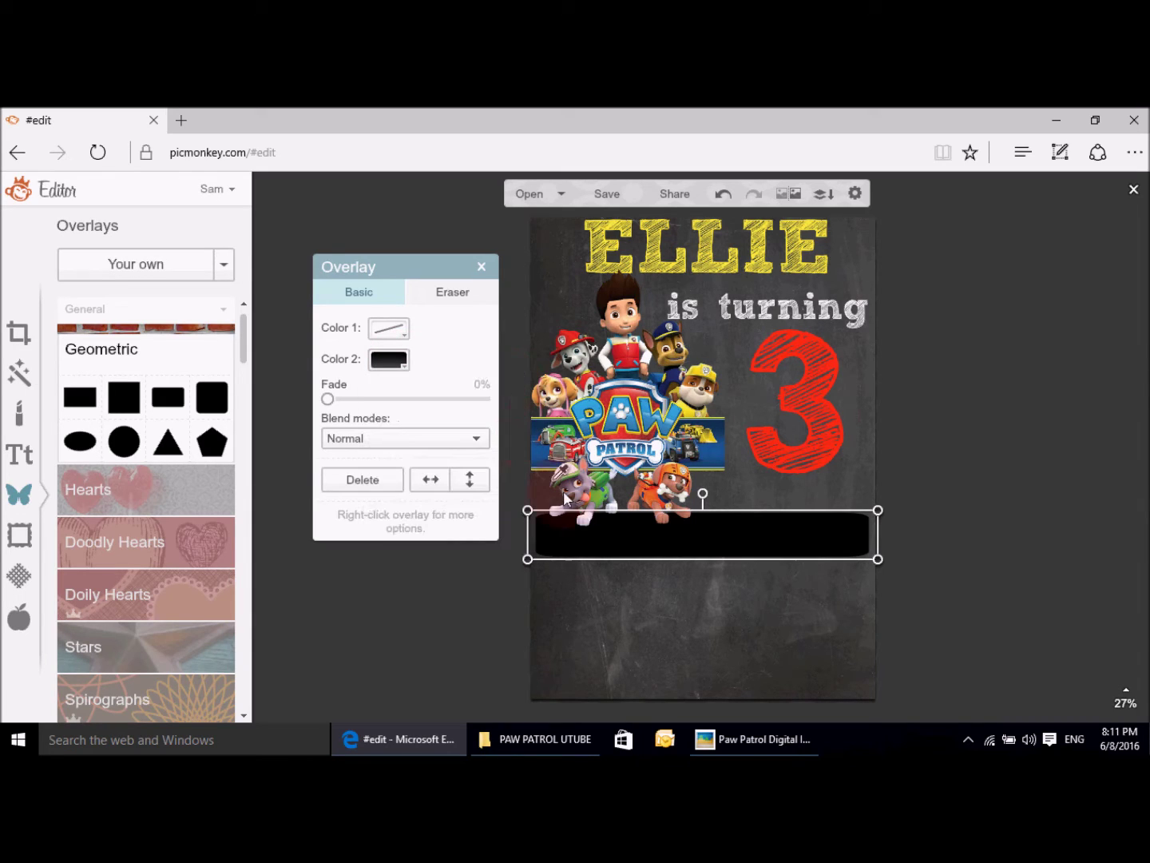
click(600, 496)
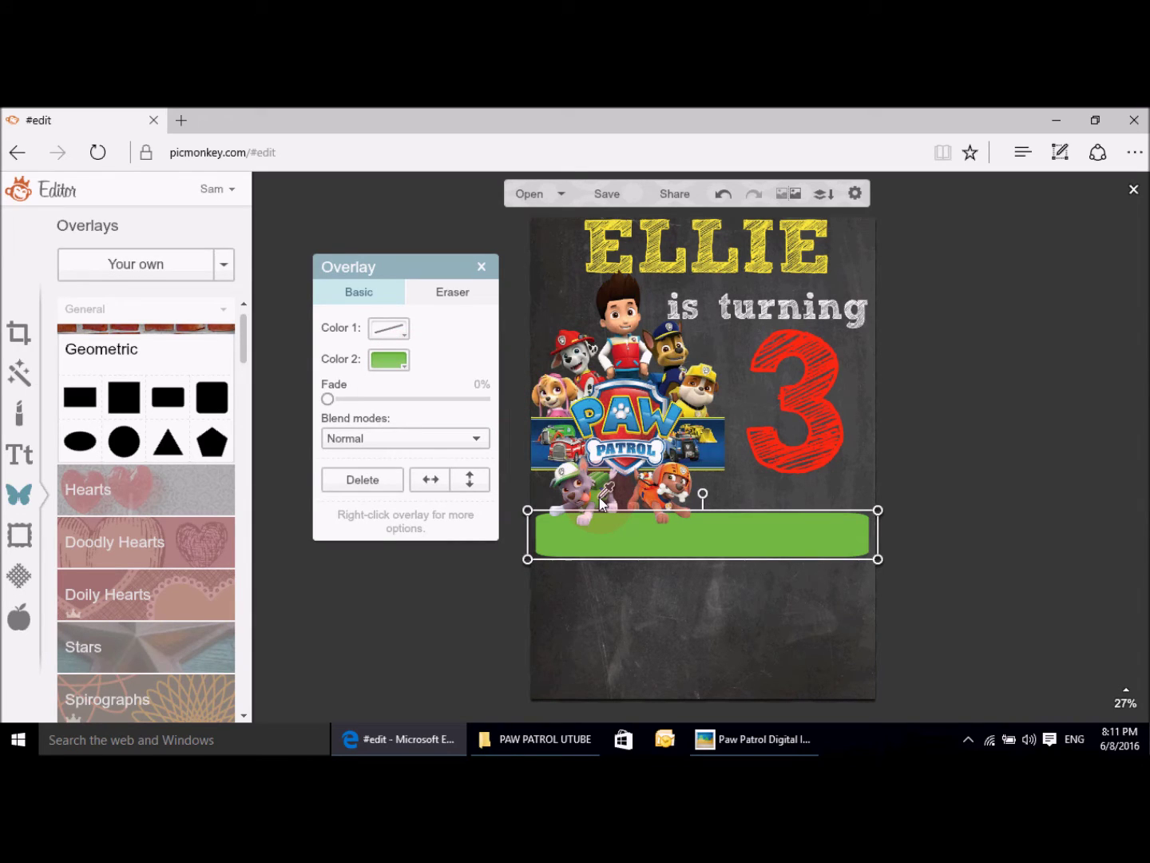
click(1037, 451)
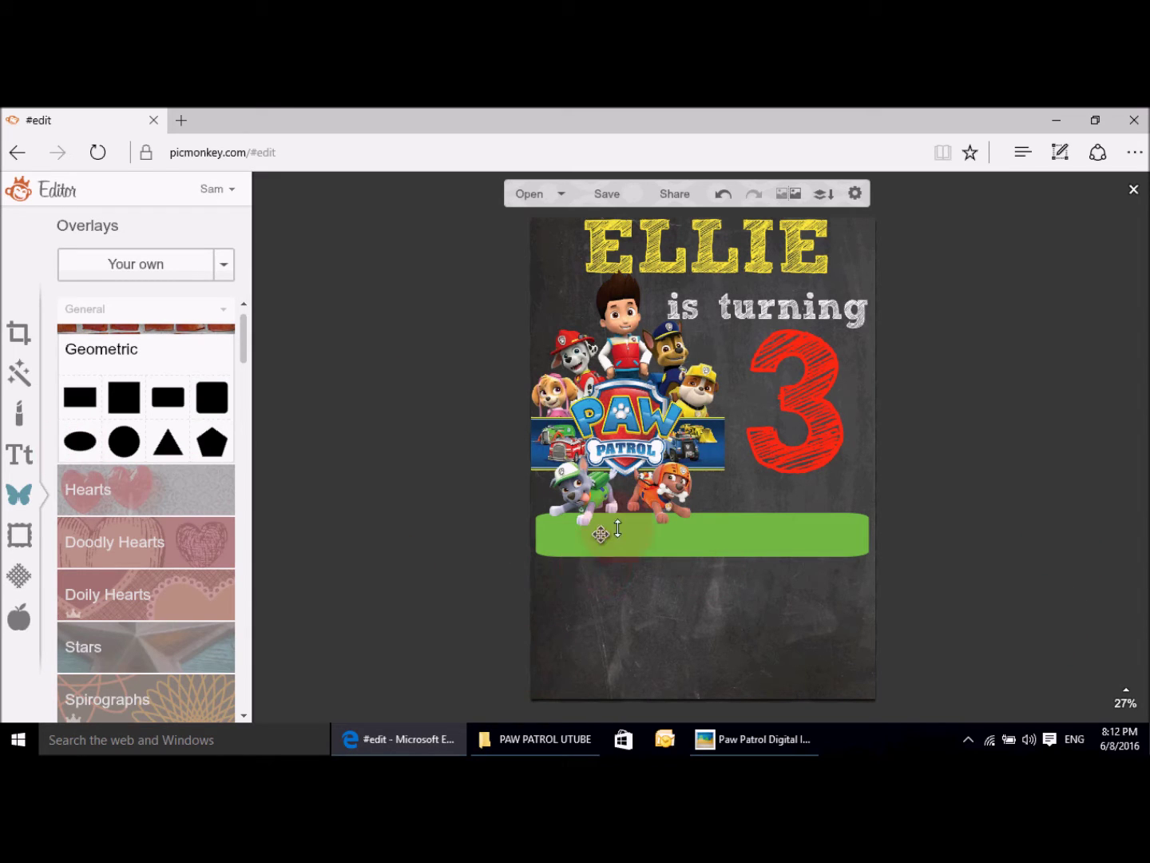
Step: Add the text "IT'S TIME TO PAW-TY" in the Komika Text font, checking the wording against the finished sample
click(21, 454)
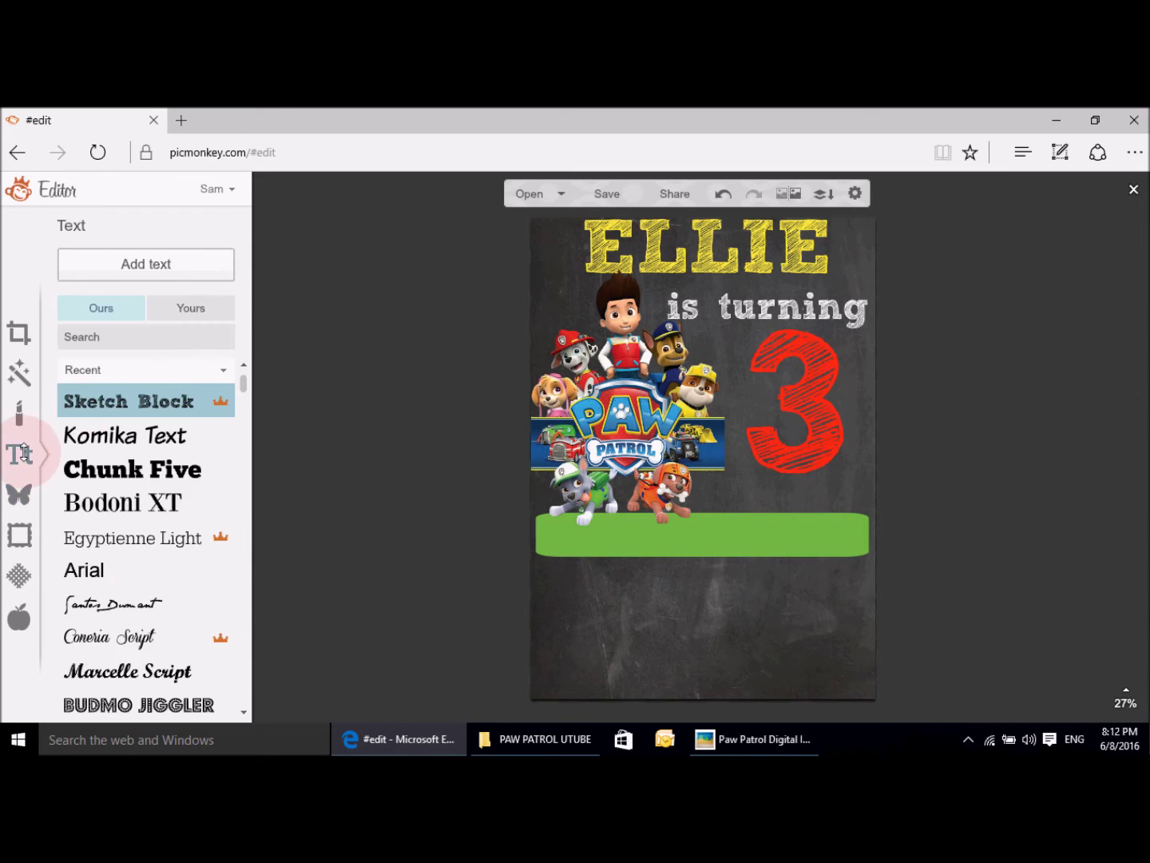
click(131, 439)
click(157, 270)
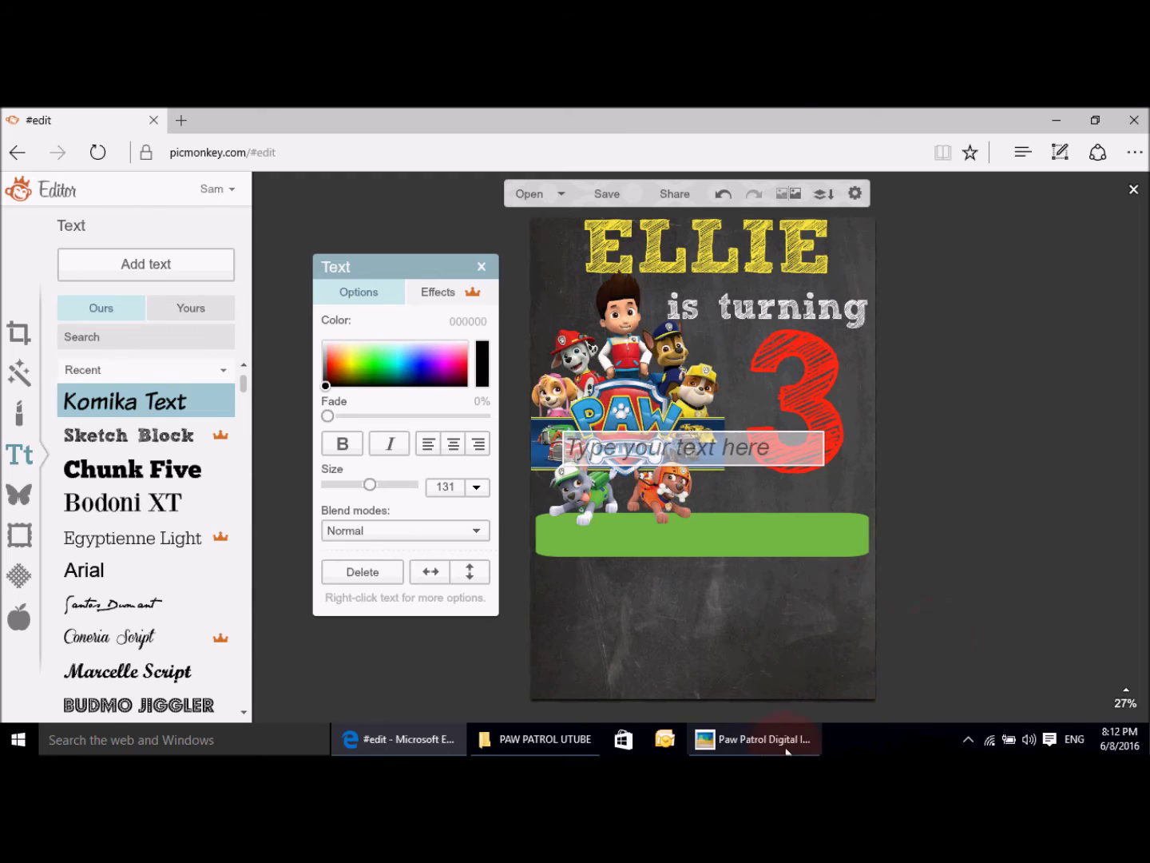
click(763, 740)
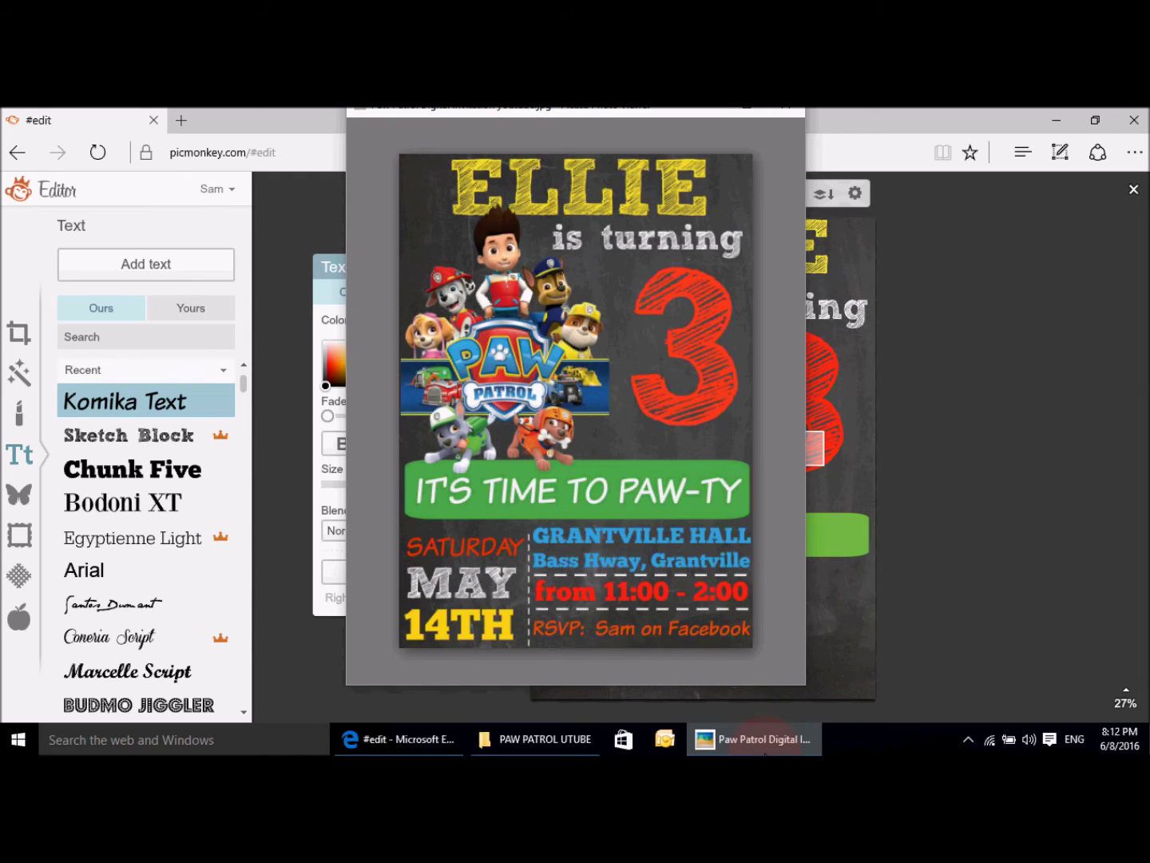
click(430, 738)
click(626, 449)
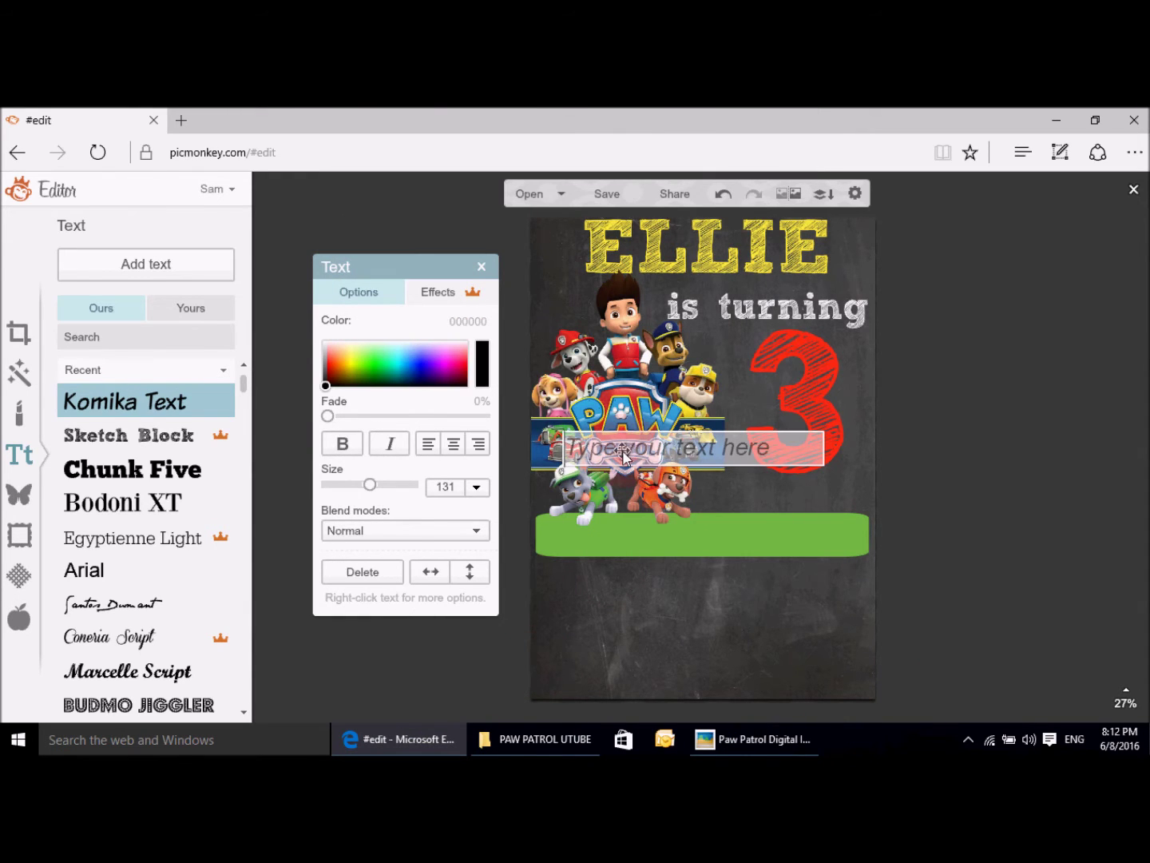
text(IT')
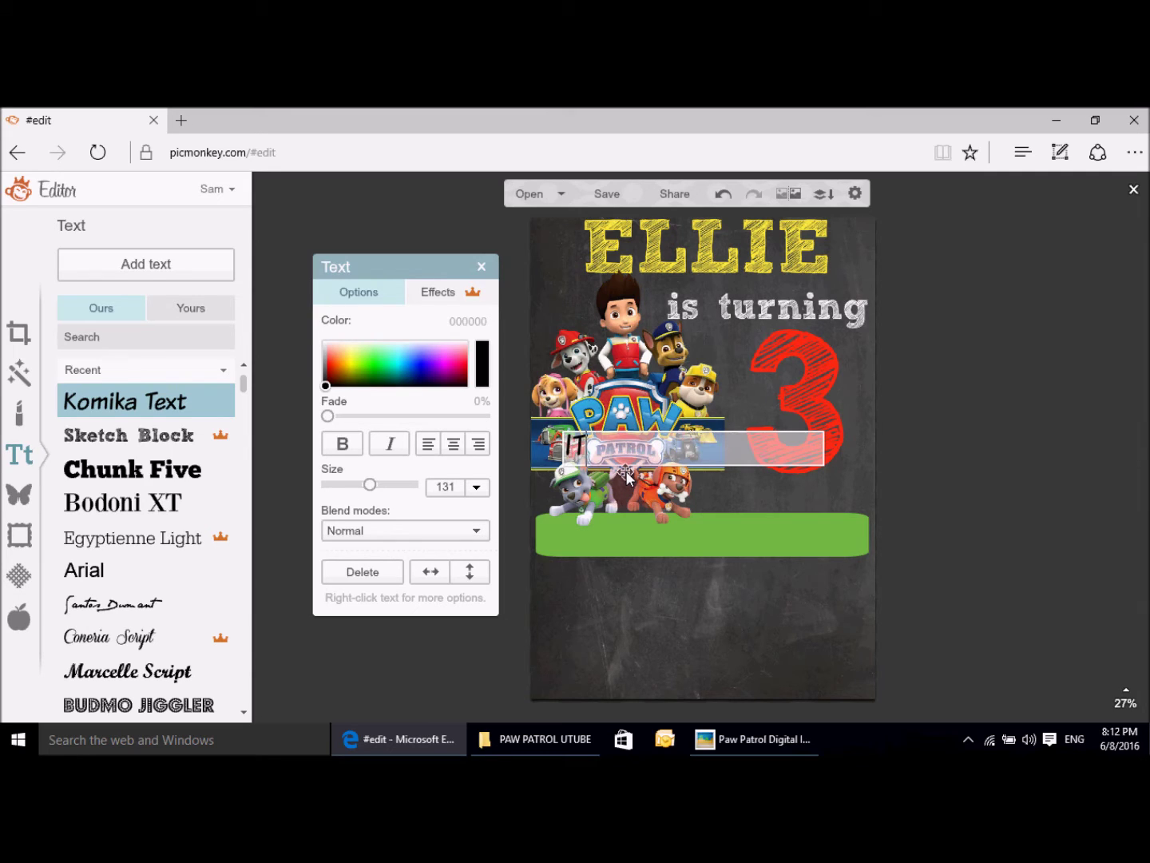
text(S TIME TO PAW-TY)
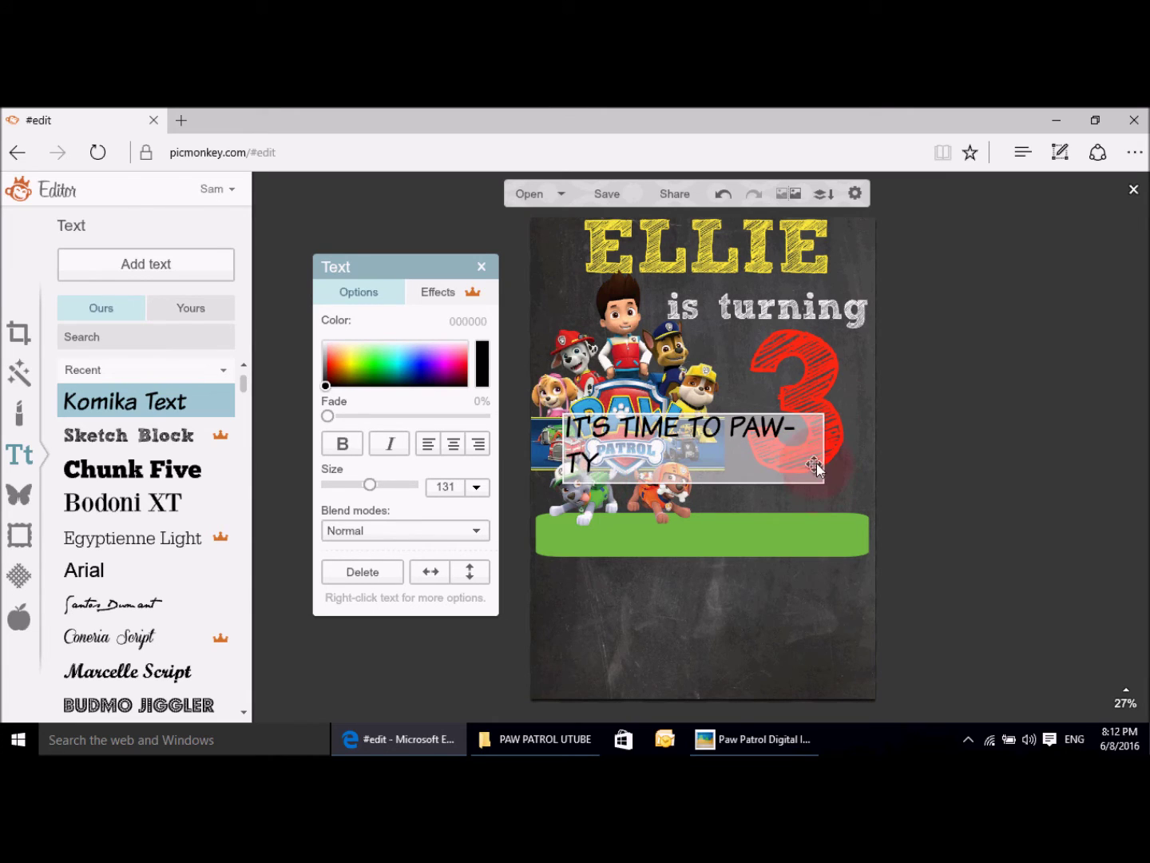
Step: Fit "IT'S TIME TO PAW-TY" on a single line across the green bar, enlarged to size 151
click(837, 464)
drag(827, 460, 862, 457)
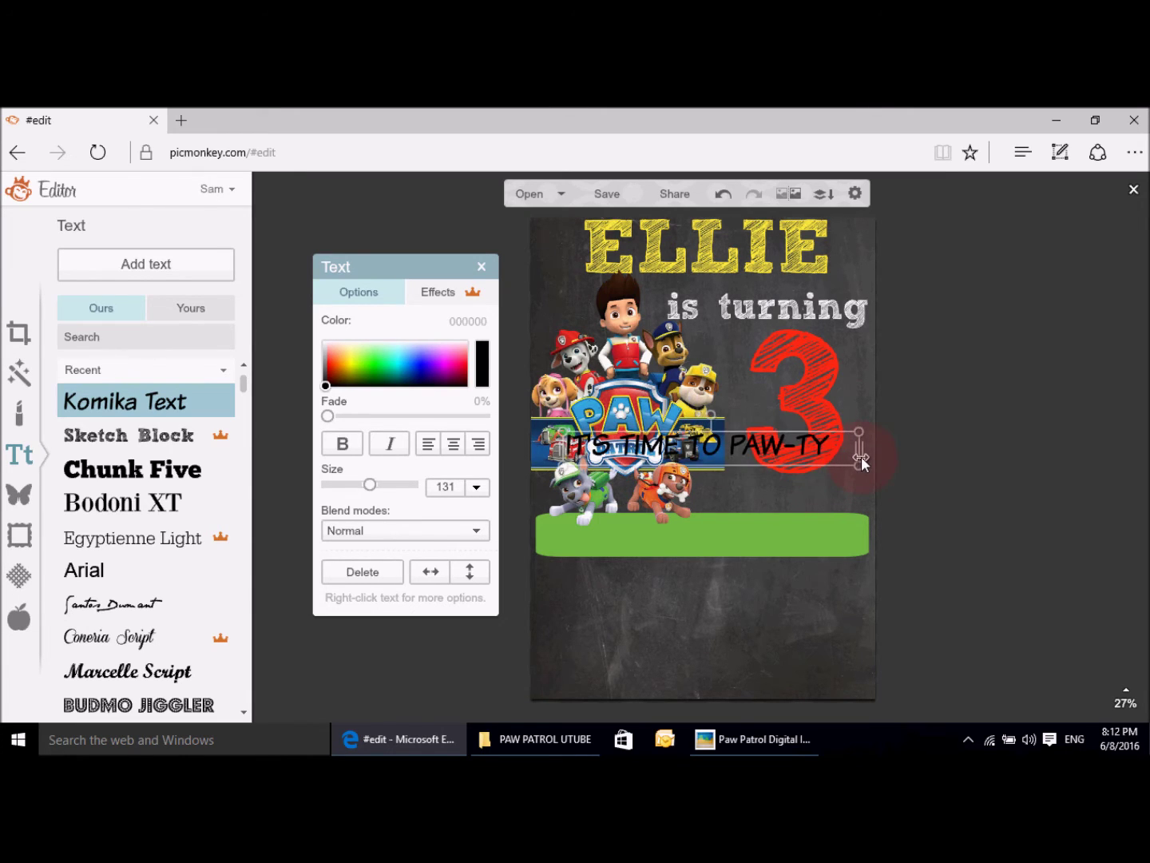
drag(713, 460, 714, 540)
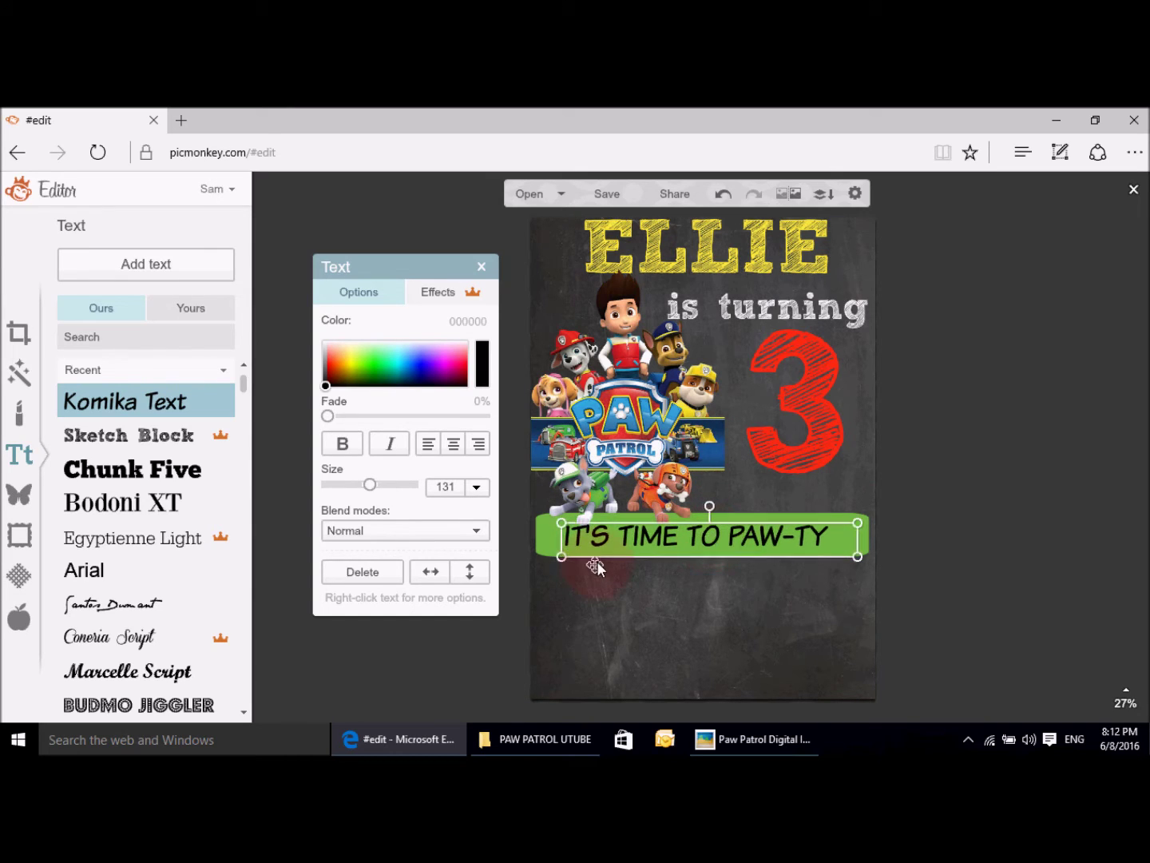
drag(565, 557, 546, 567)
drag(857, 558, 881, 560)
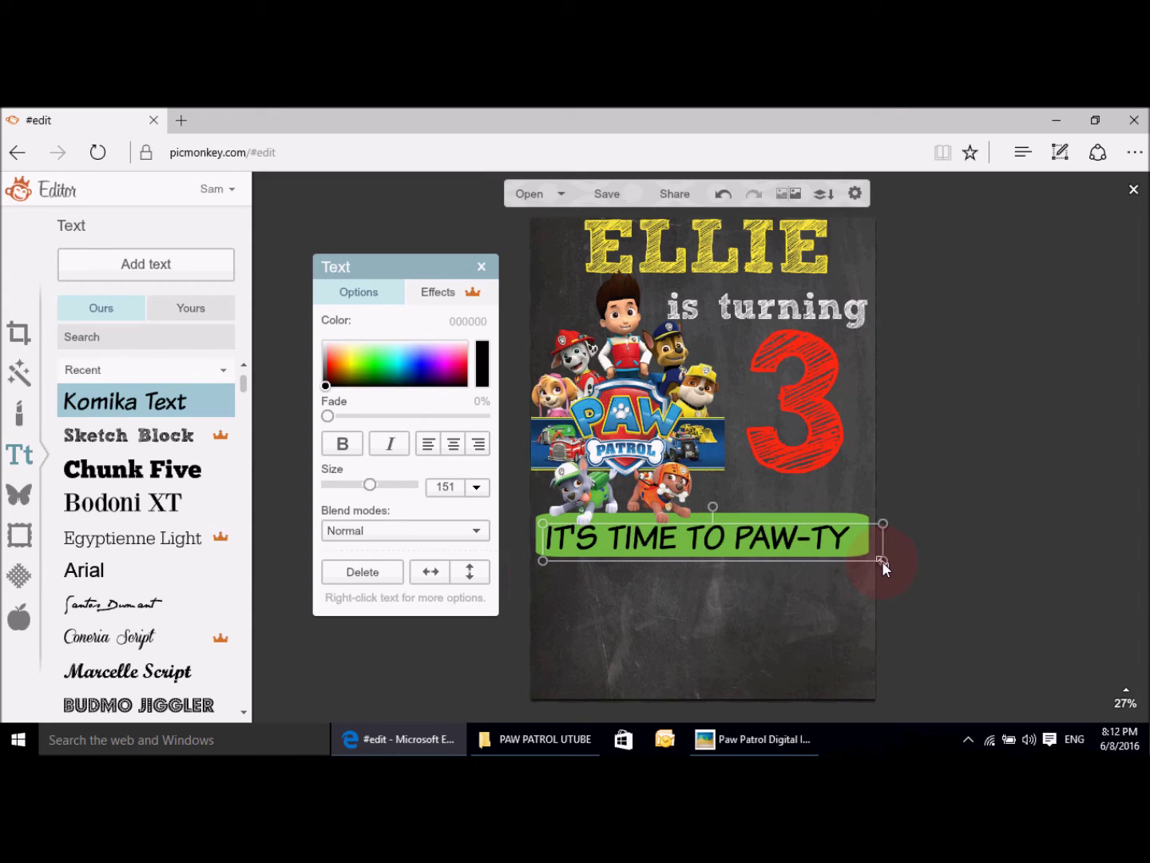
click(779, 543)
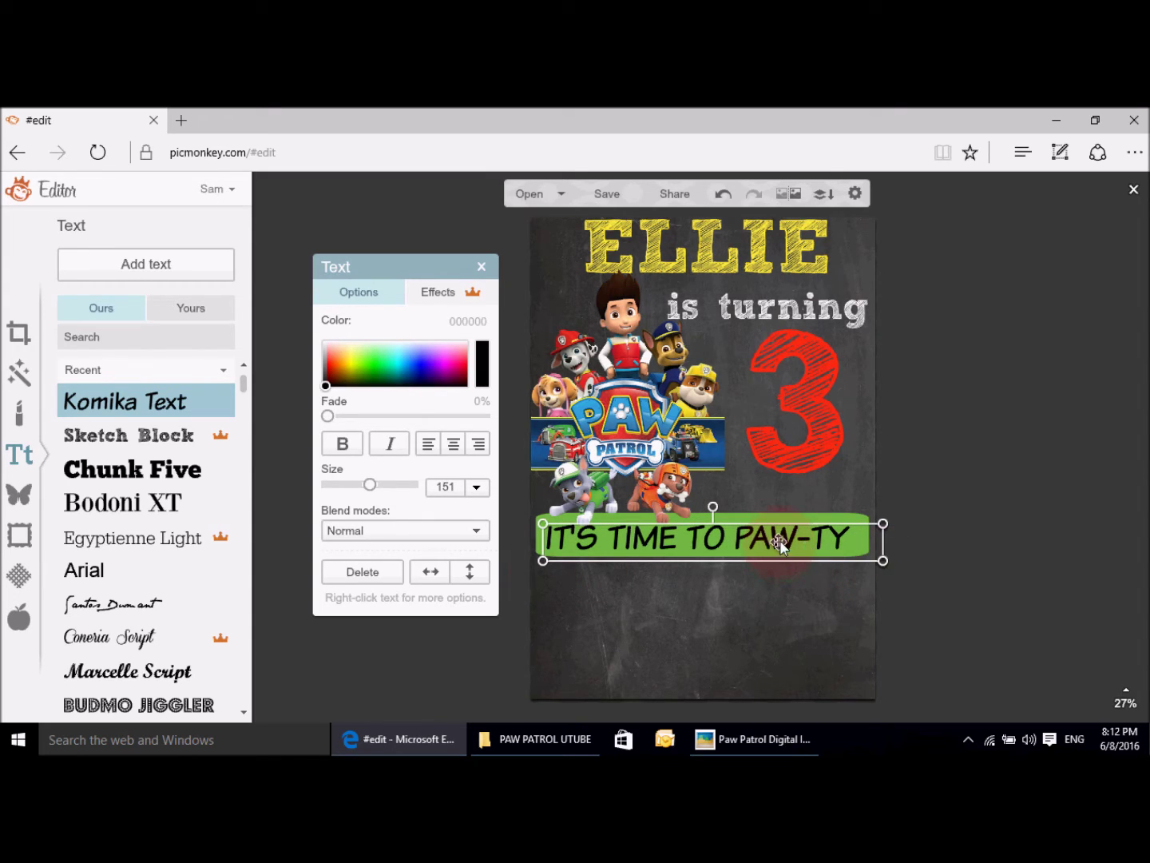
drag(781, 542, 781, 540)
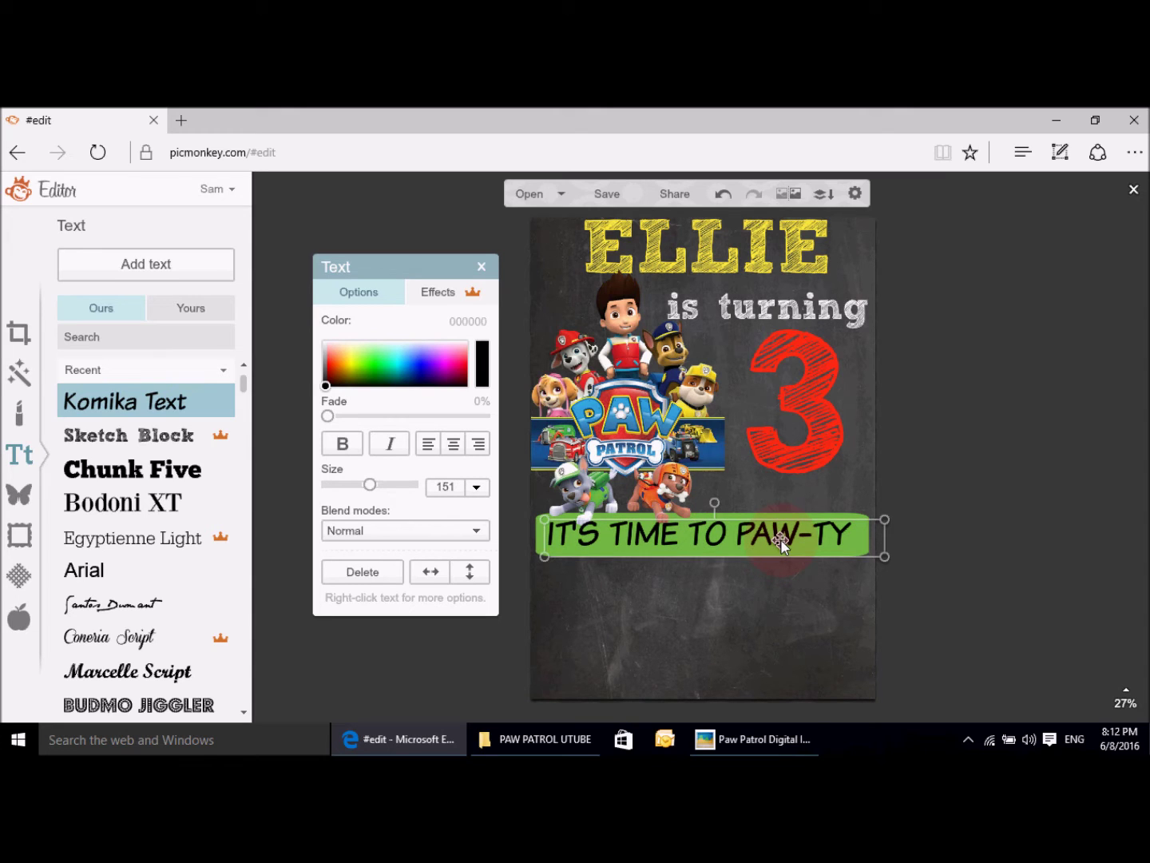
Step: Check the finished sample and recolour the "IT'S TIME TO PAW-TY" text off-white (f5f5f5)
click(775, 739)
click(403, 737)
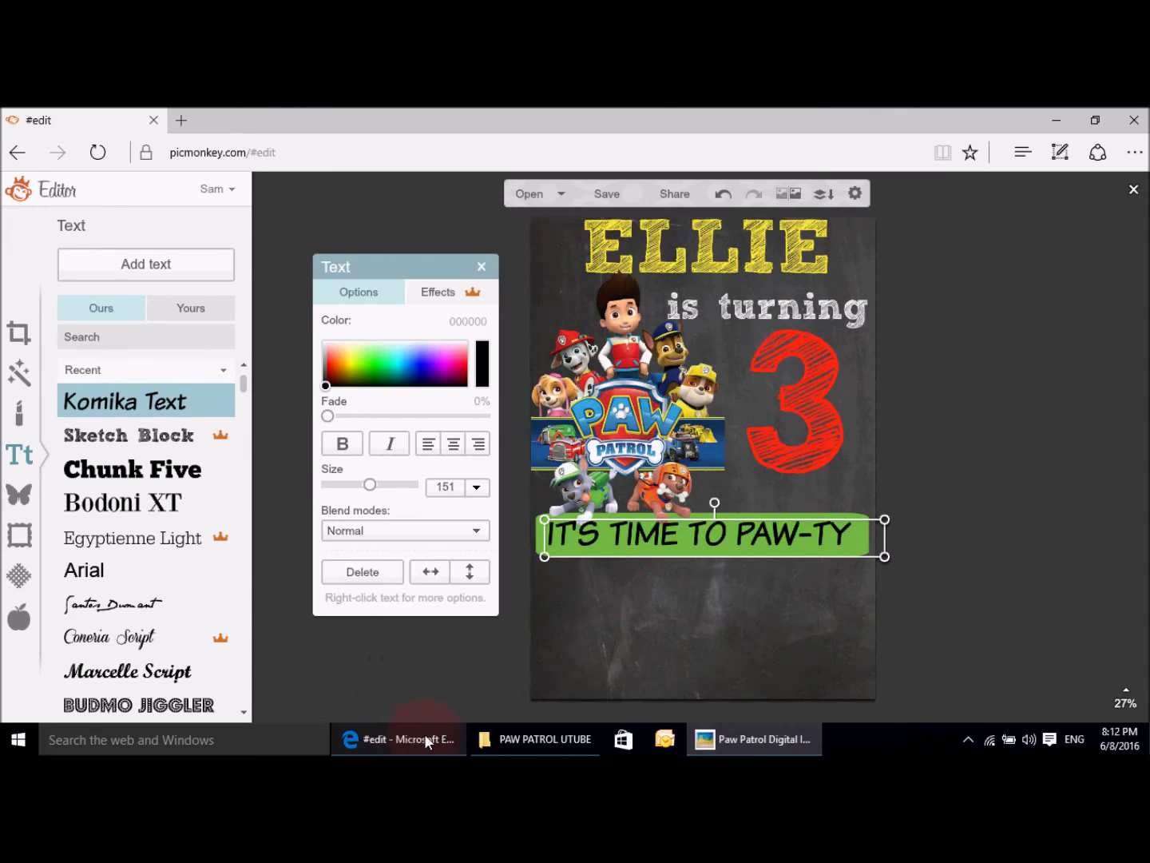
double_click(675, 540)
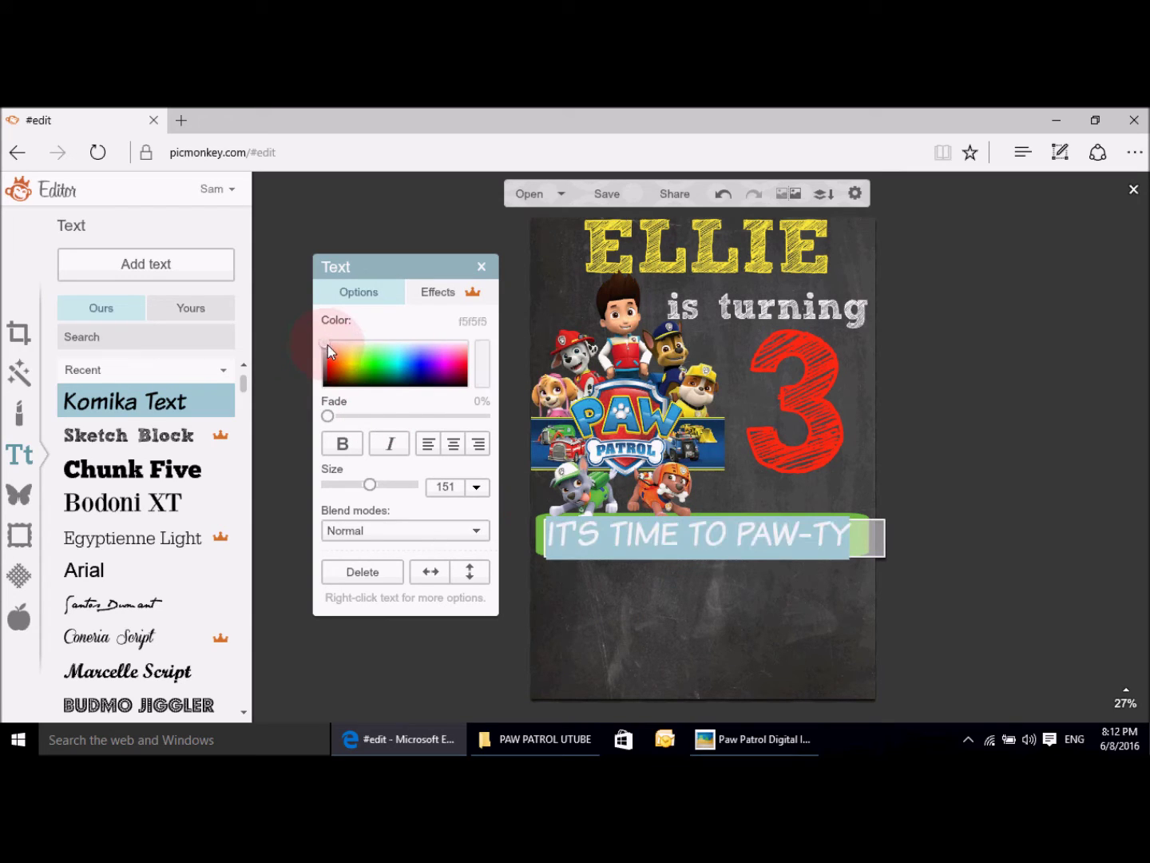
click(1004, 534)
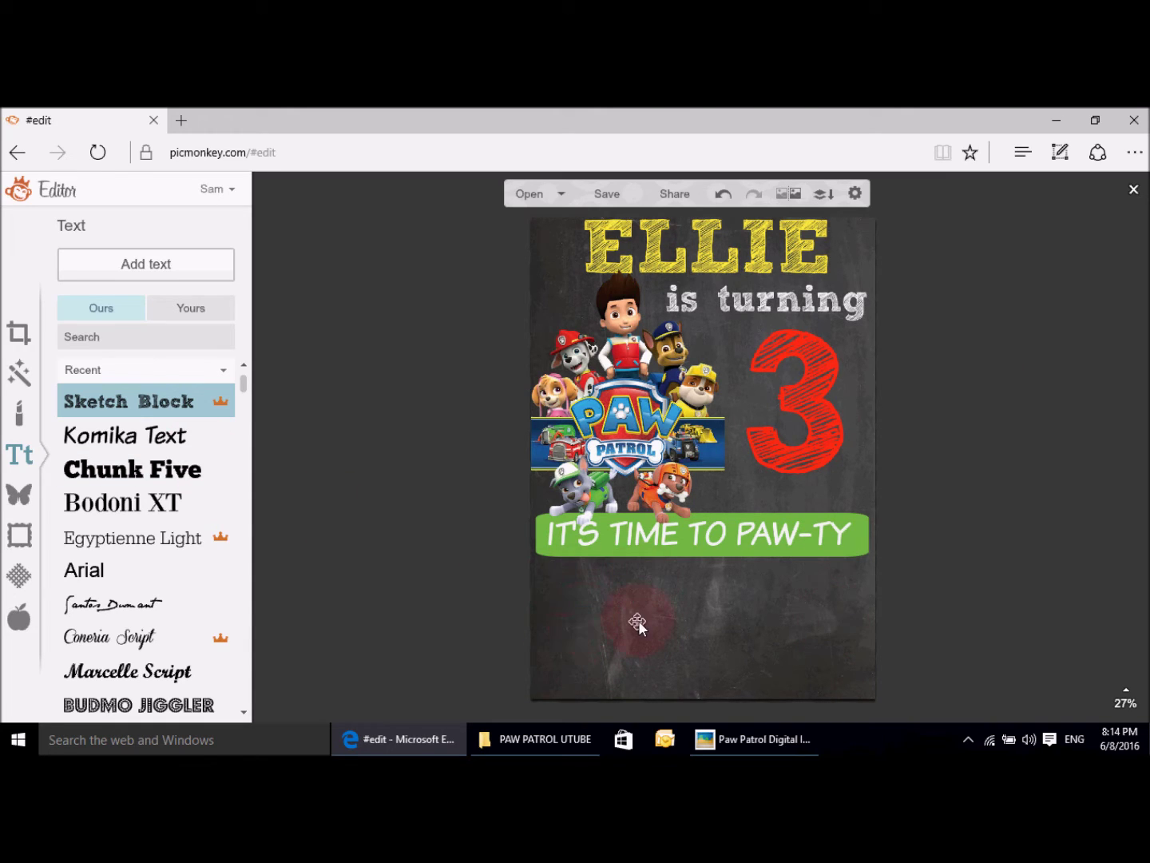
Step: Add the text "SATURDAY" in the Komika Text font
click(83, 437)
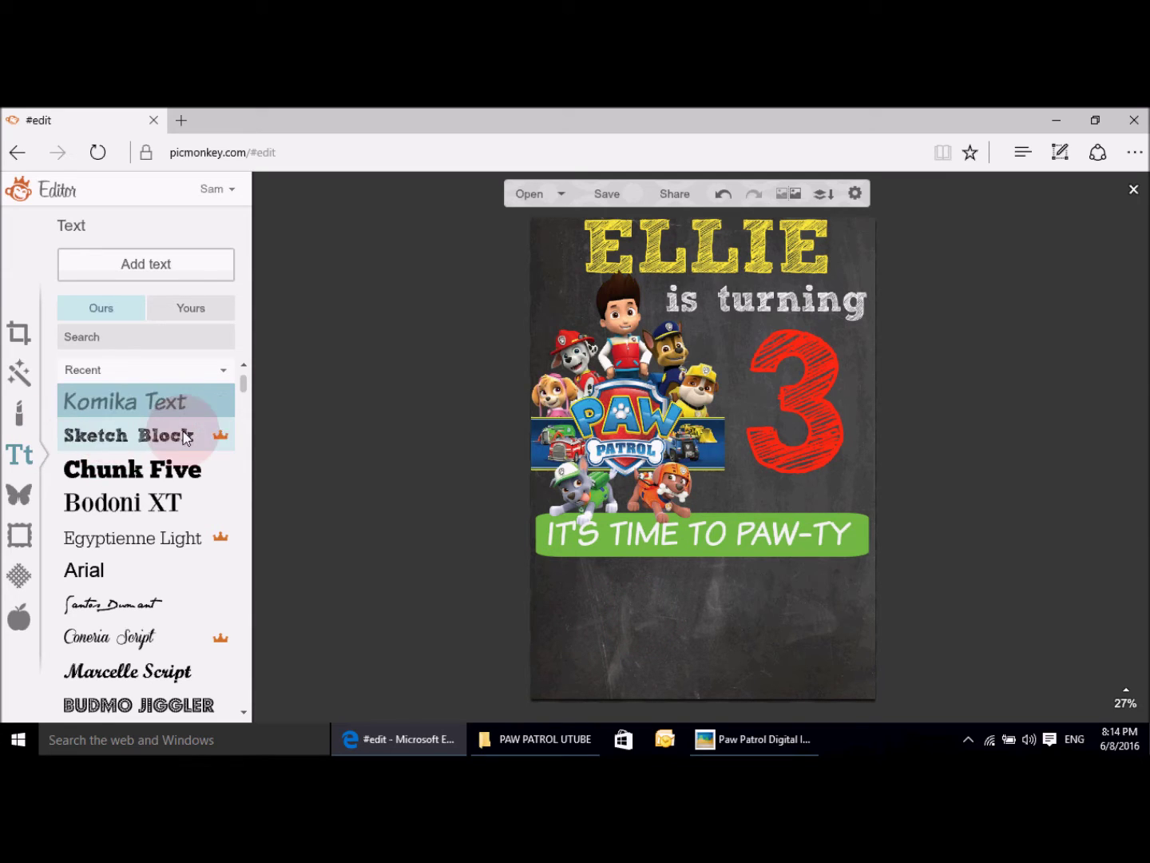
click(159, 265)
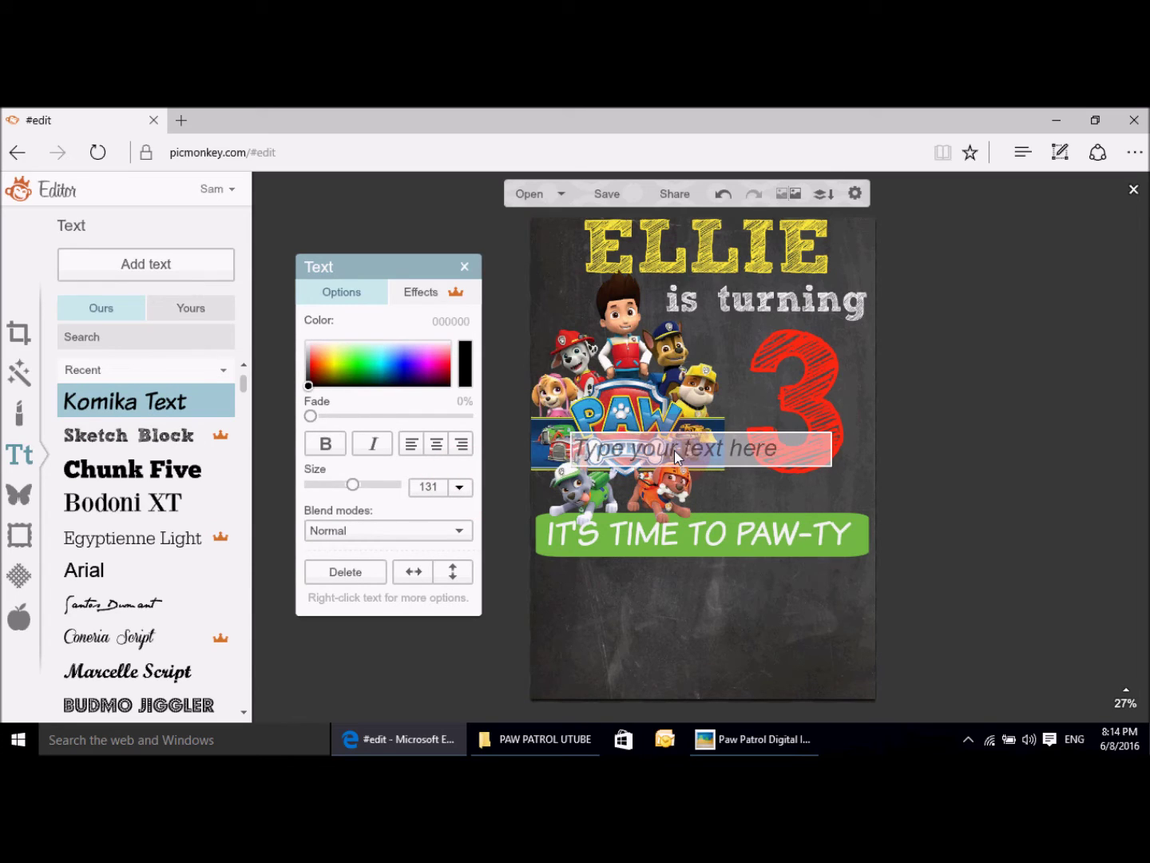
text(SATURDAY)
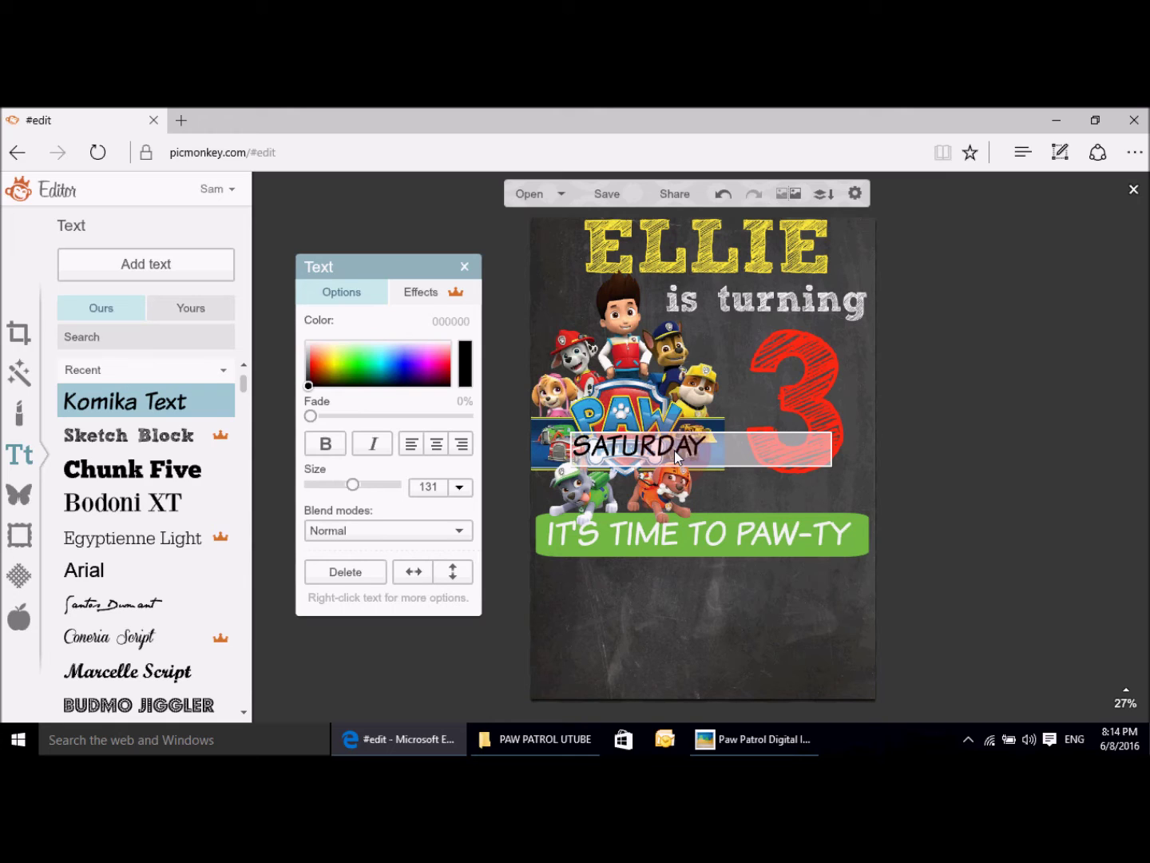
Step: Narrow the "SATURDAY" text box to its wording and place it beneath the left end of the green banner
click(740, 536)
drag(837, 444, 715, 451)
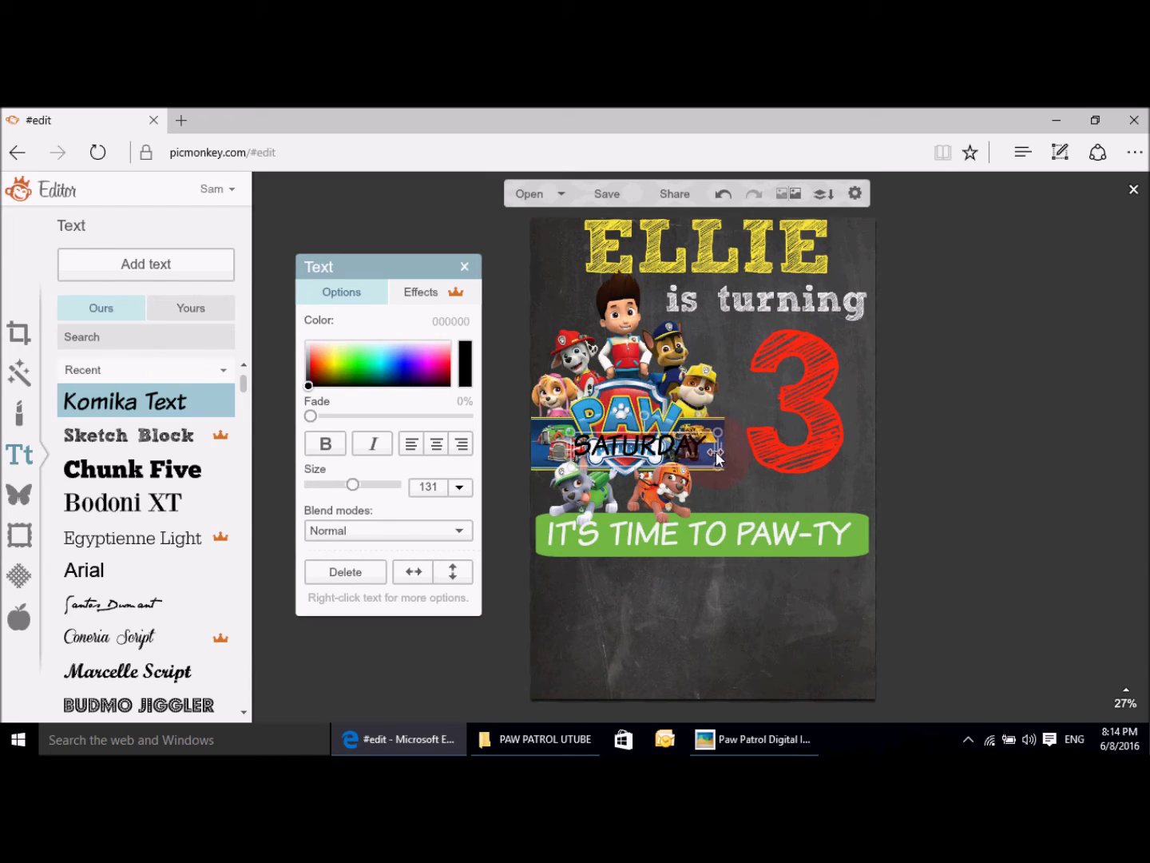
drag(655, 459, 622, 580)
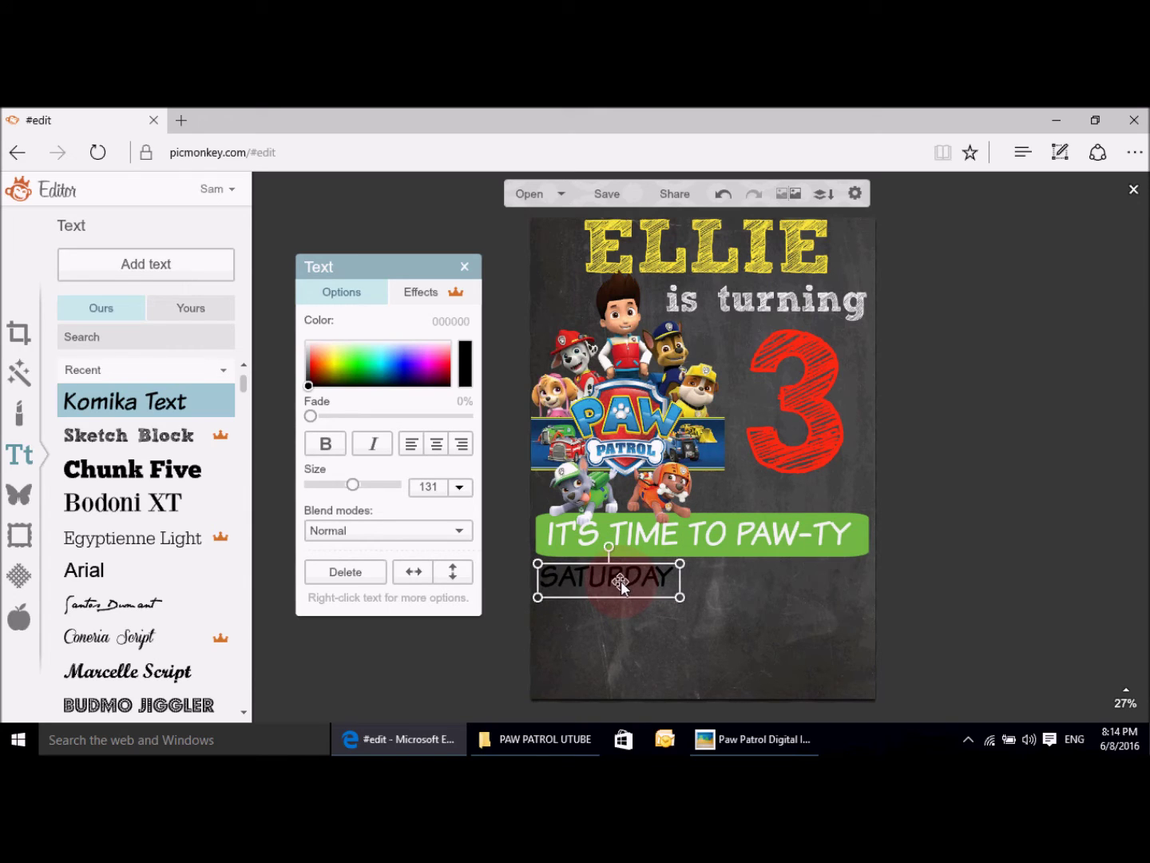
Step: Check the finished sample and recolour the "SATURDAY" text red (ff2312)
click(757, 743)
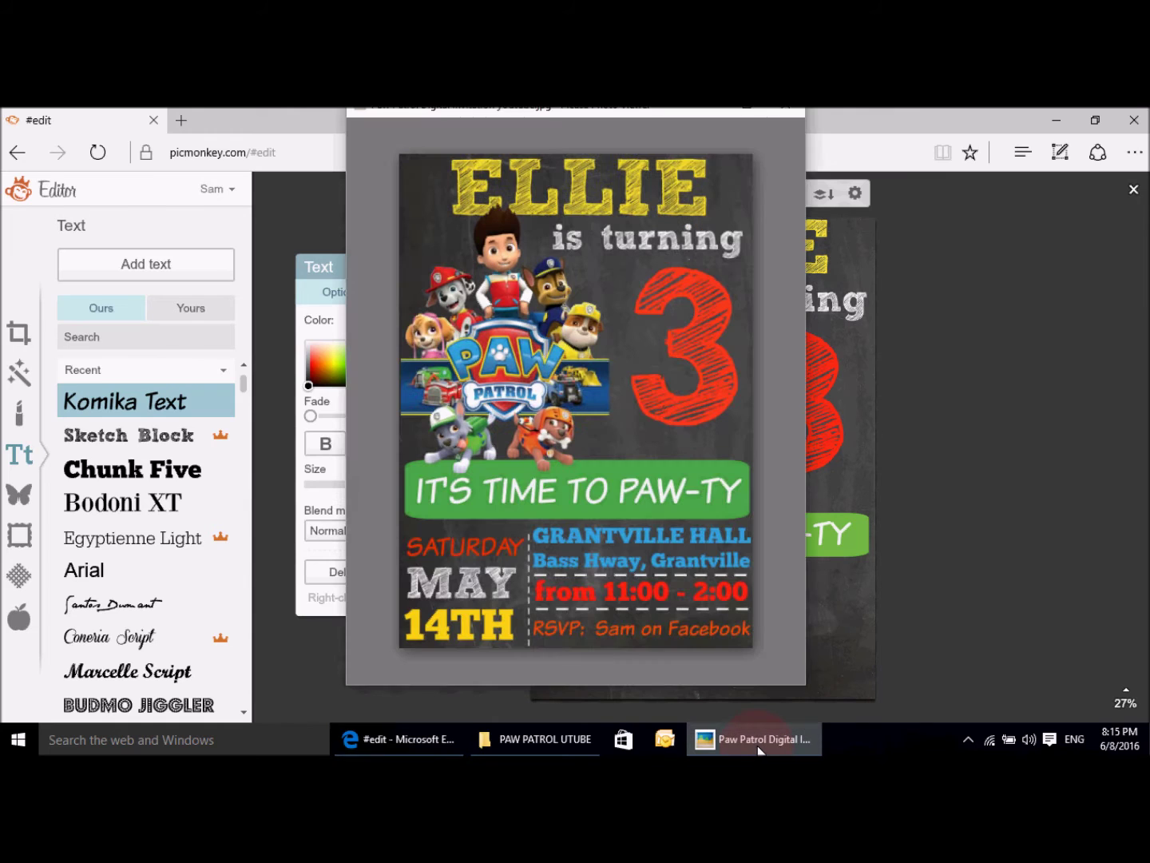
click(408, 739)
click(627, 587)
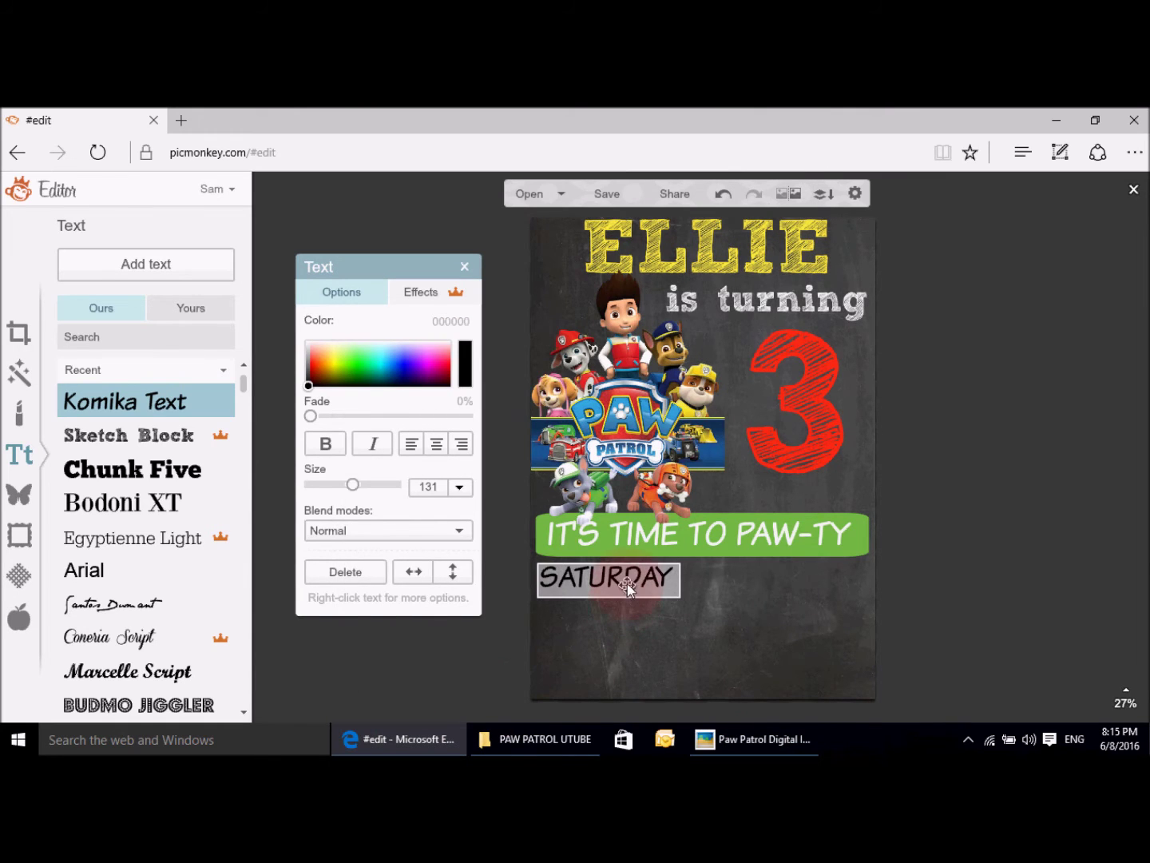
click(315, 367)
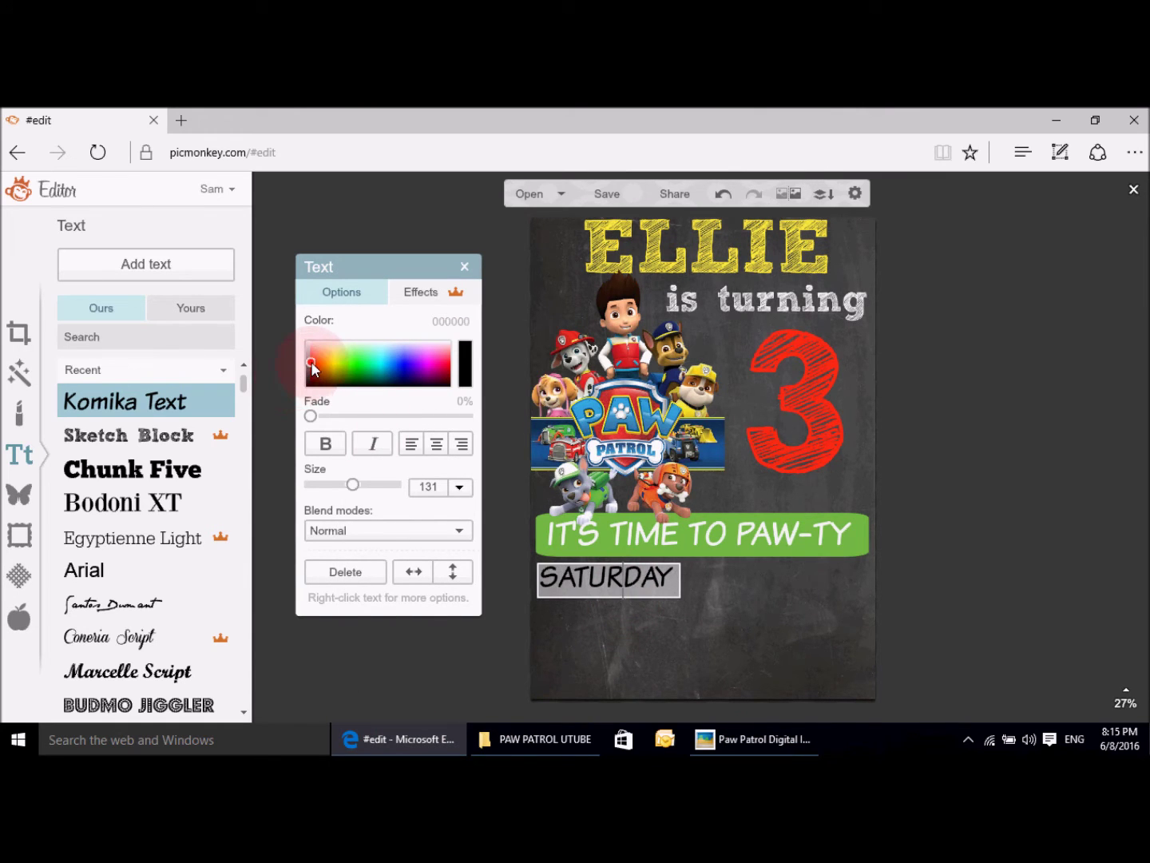
double_click(641, 578)
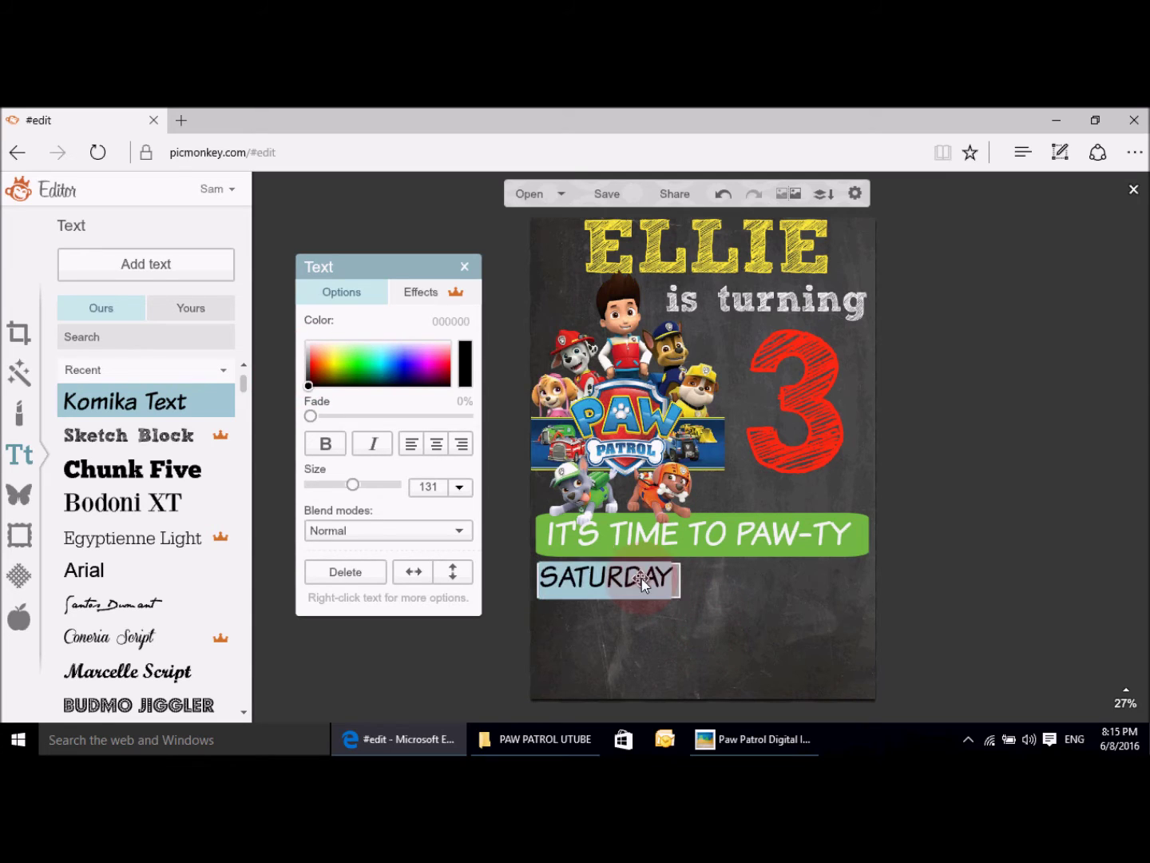
click(312, 361)
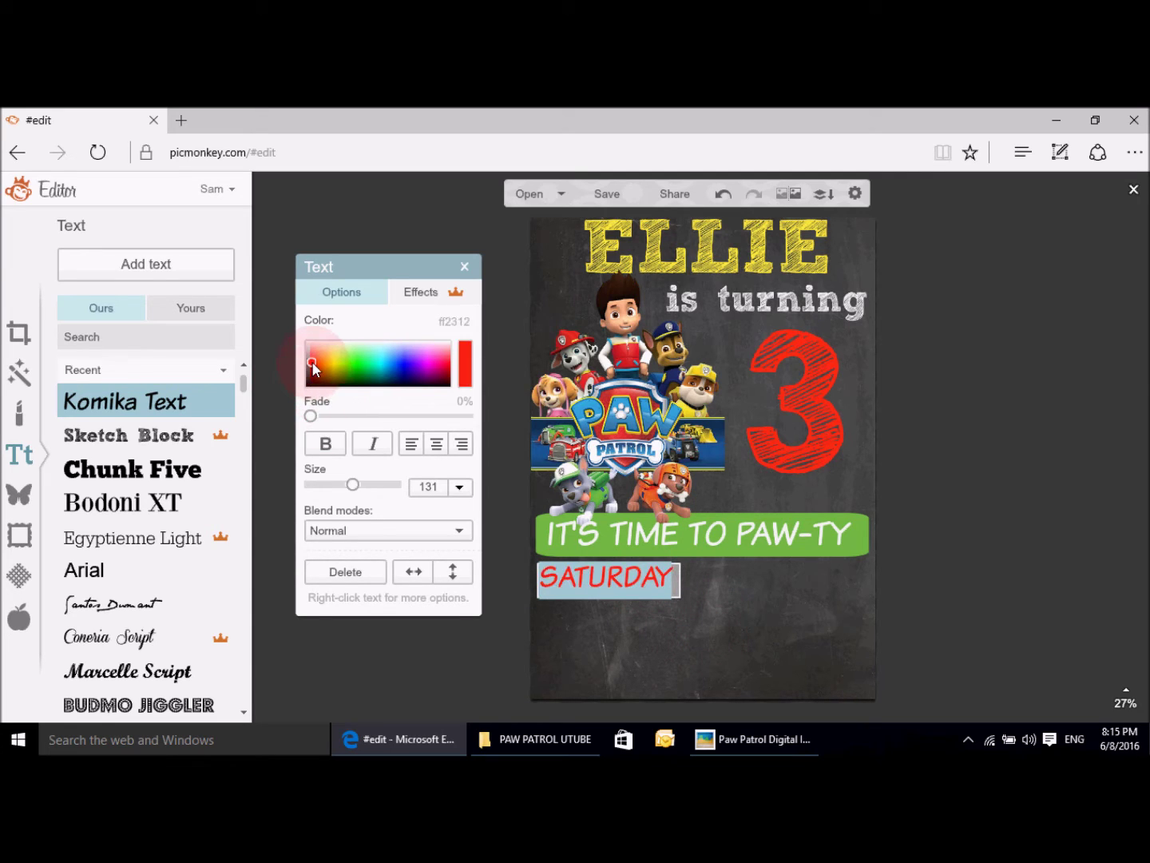
click(418, 656)
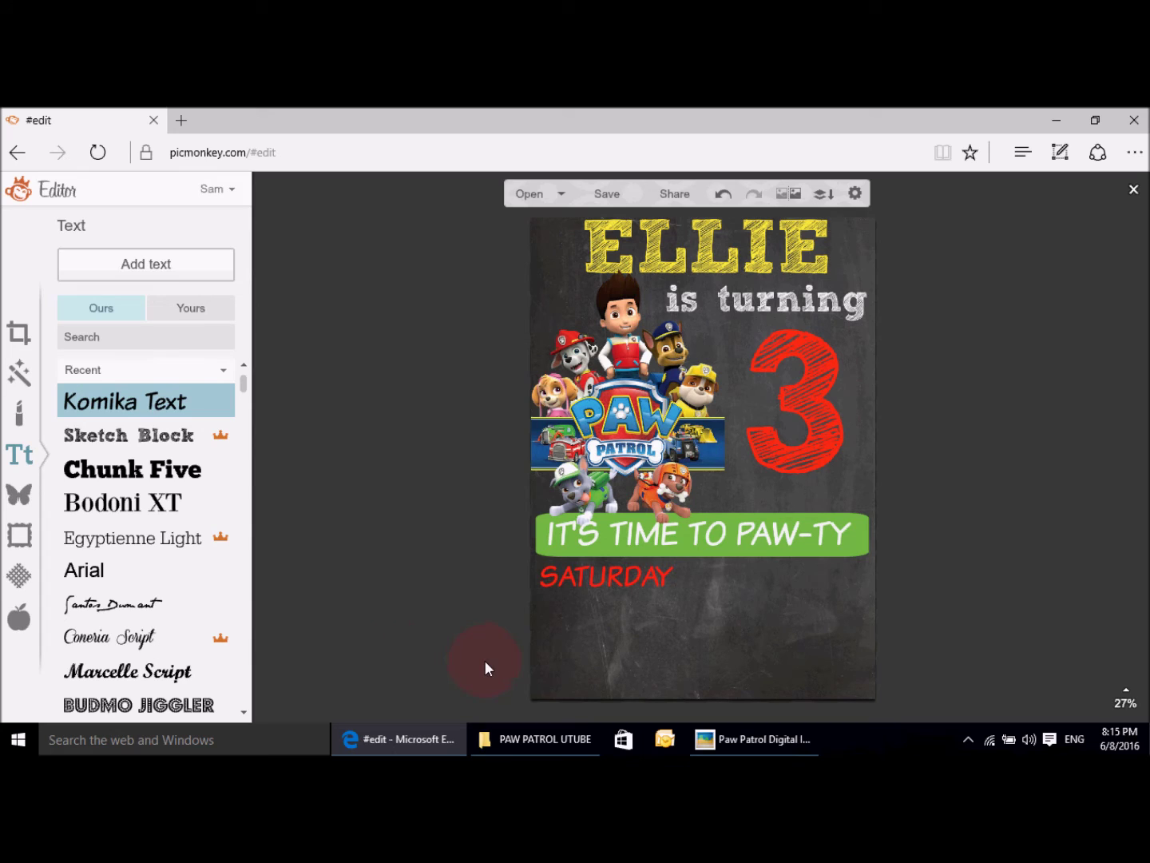
Step: Add the text "MAY" in the Sketch Block font, enlarged to size 195 and placed directly beneath "SATURDAY"
click(158, 438)
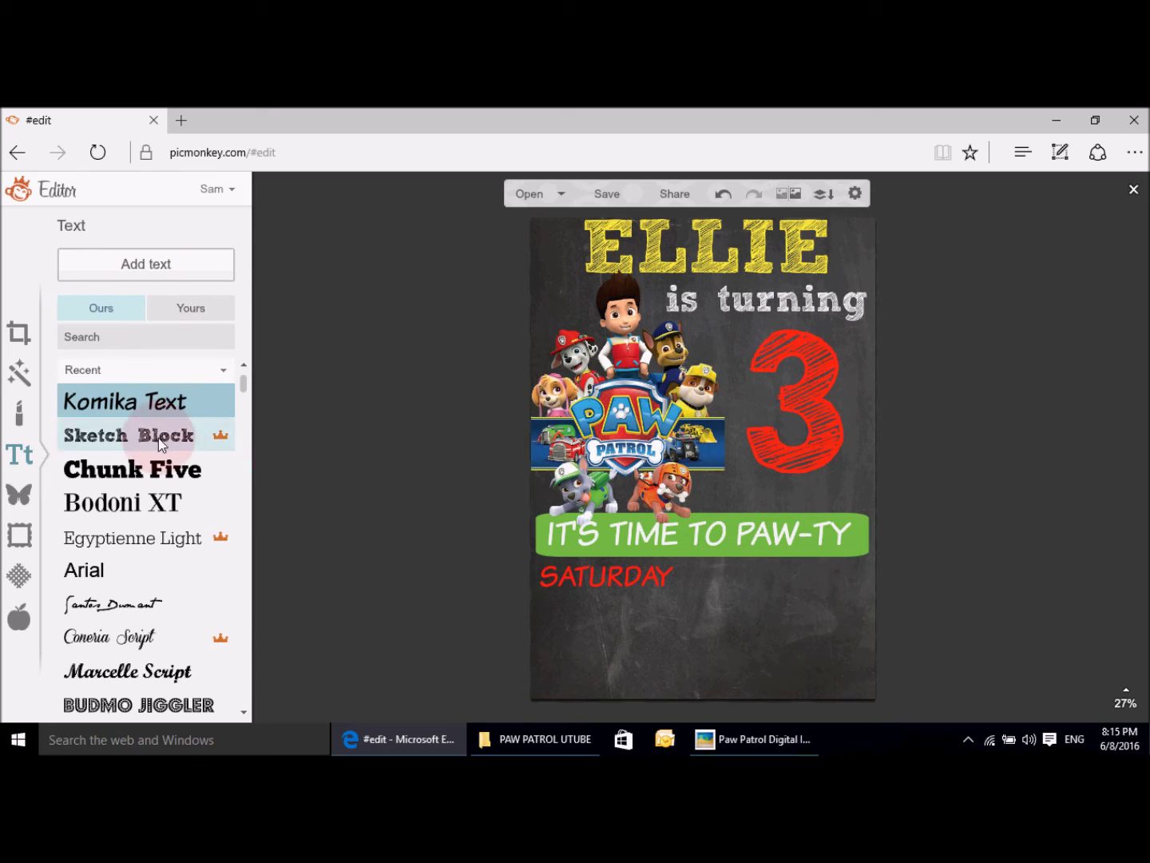
click(160, 270)
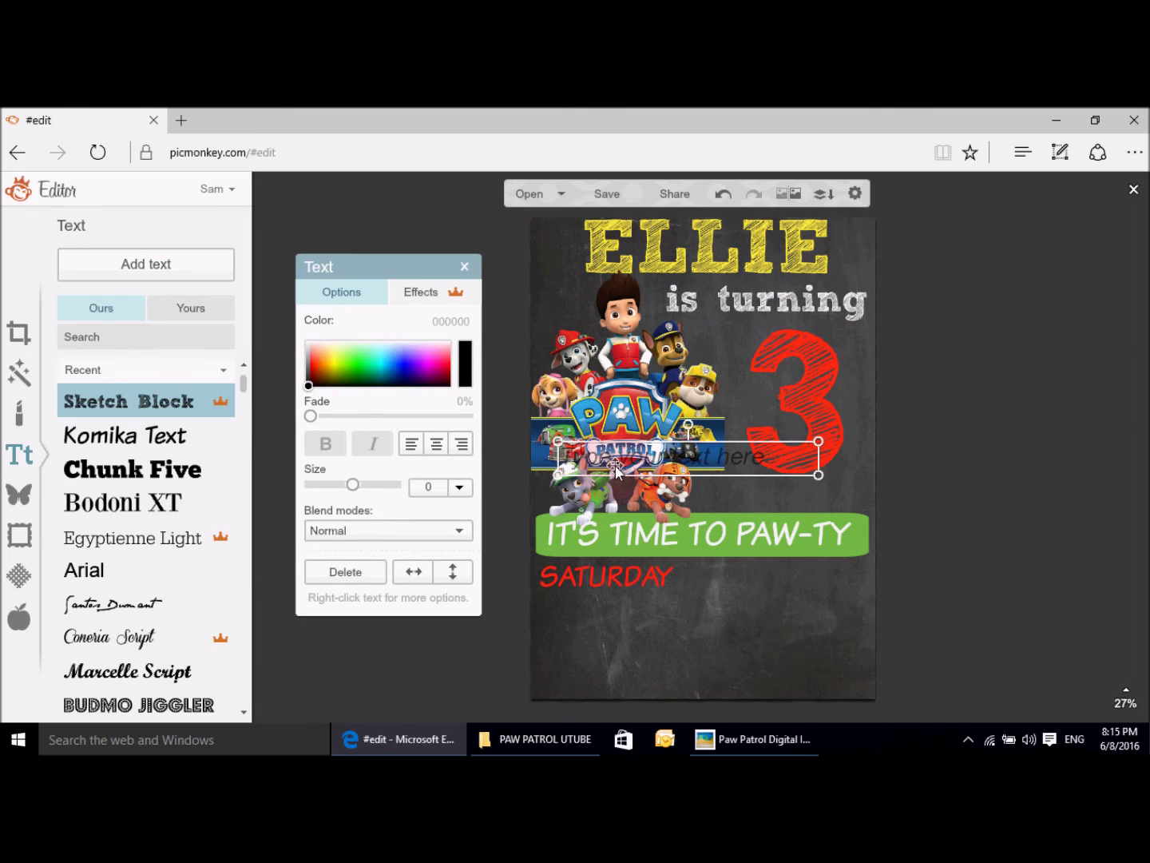
drag(616, 471, 627, 472)
click(626, 472)
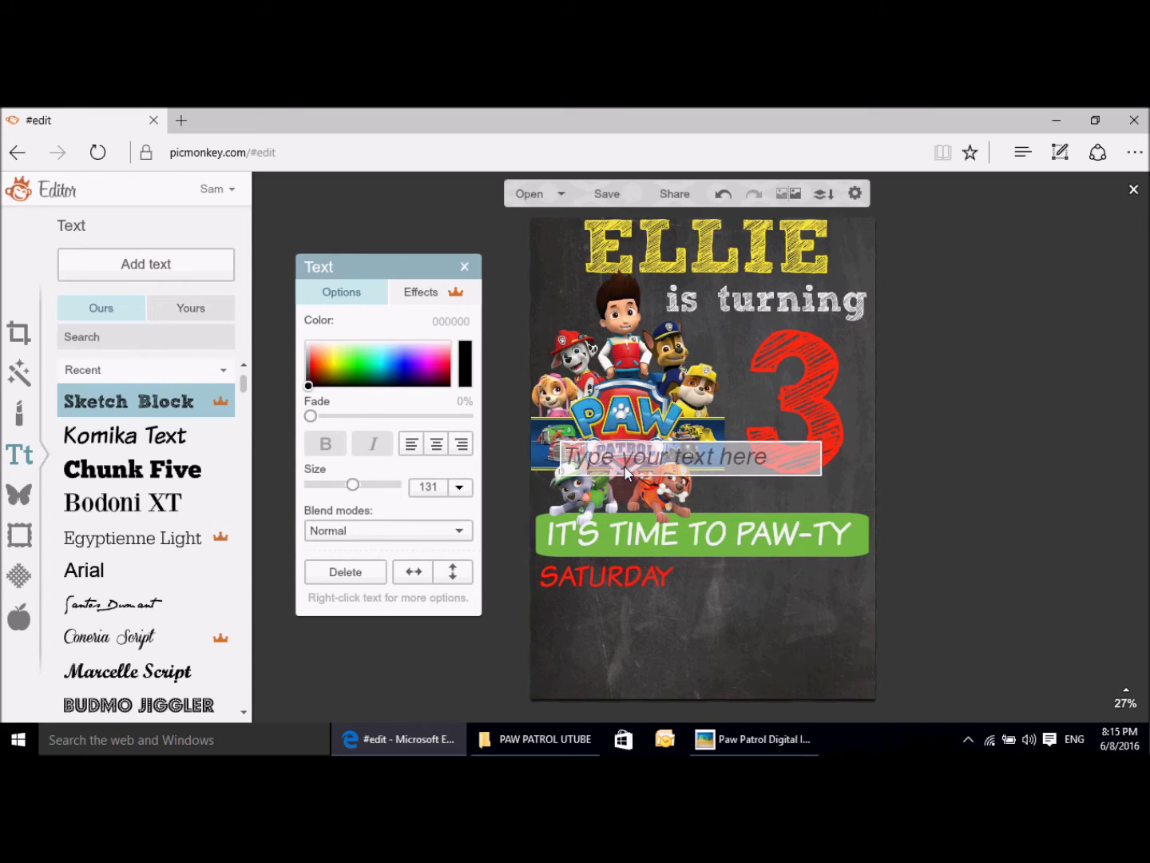
text(MAY)
click(845, 481)
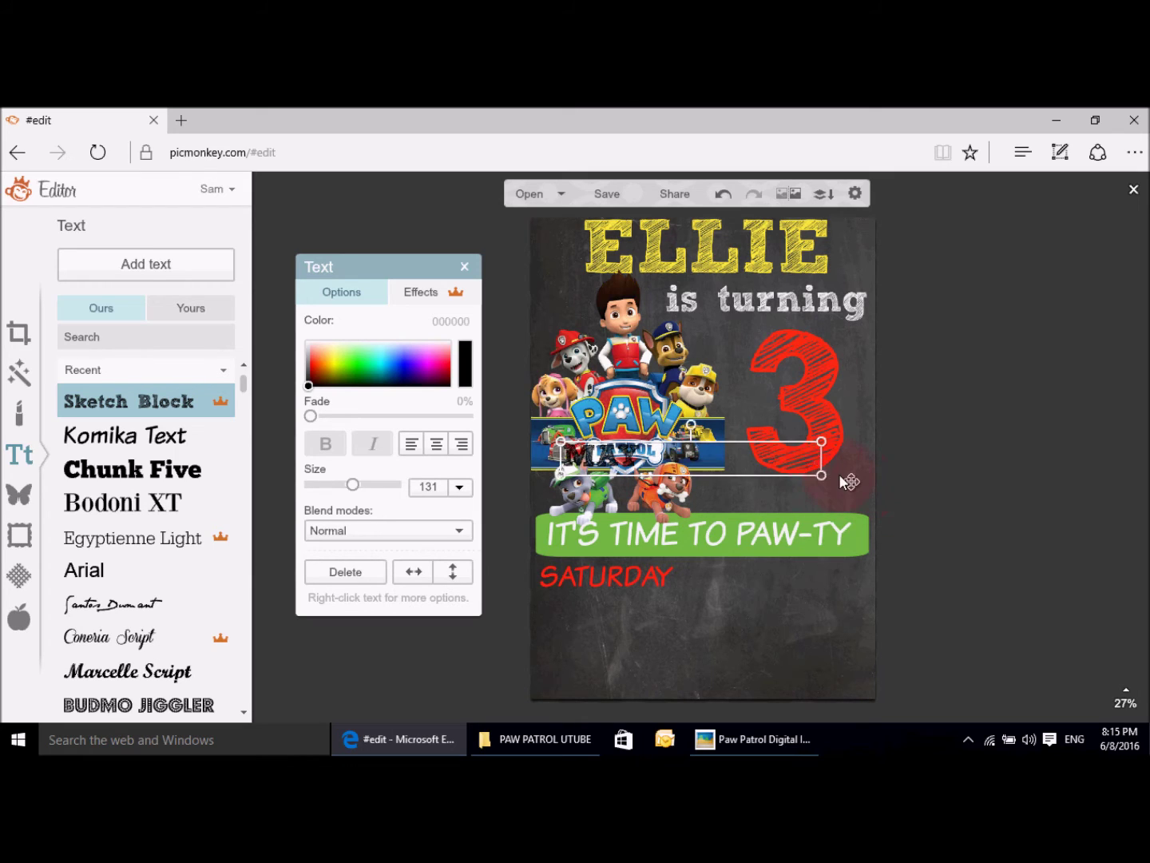
click(647, 470)
drag(655, 486, 633, 616)
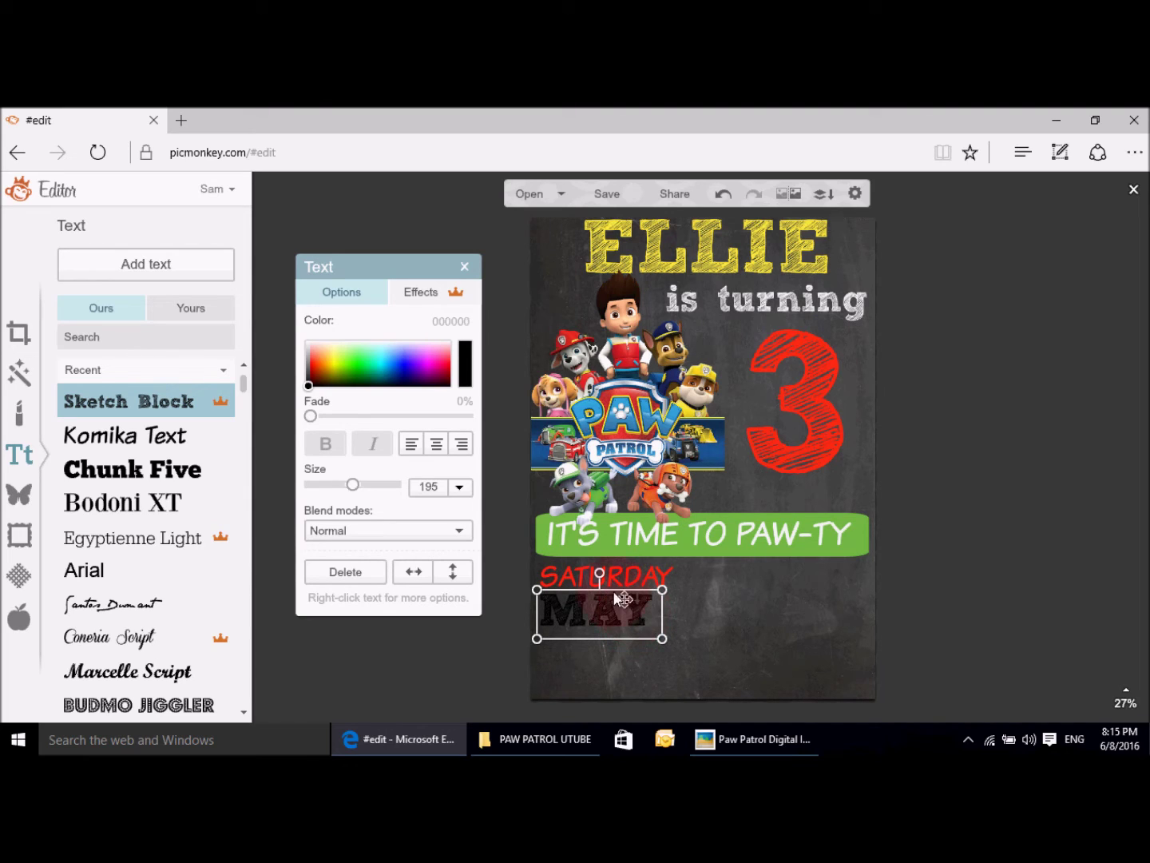
Step: Check the finished sample and recolour the "MAY" text off-white (fafafa)
click(761, 744)
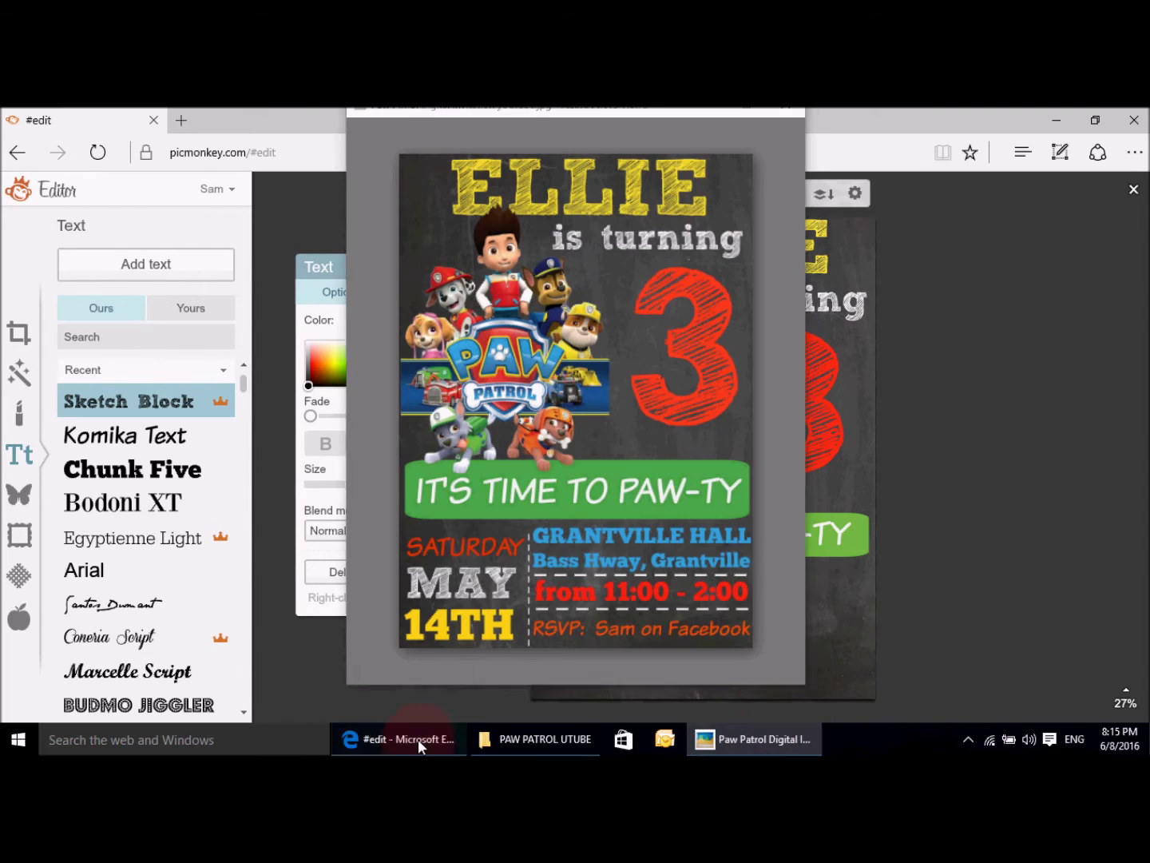
click(417, 740)
double_click(614, 612)
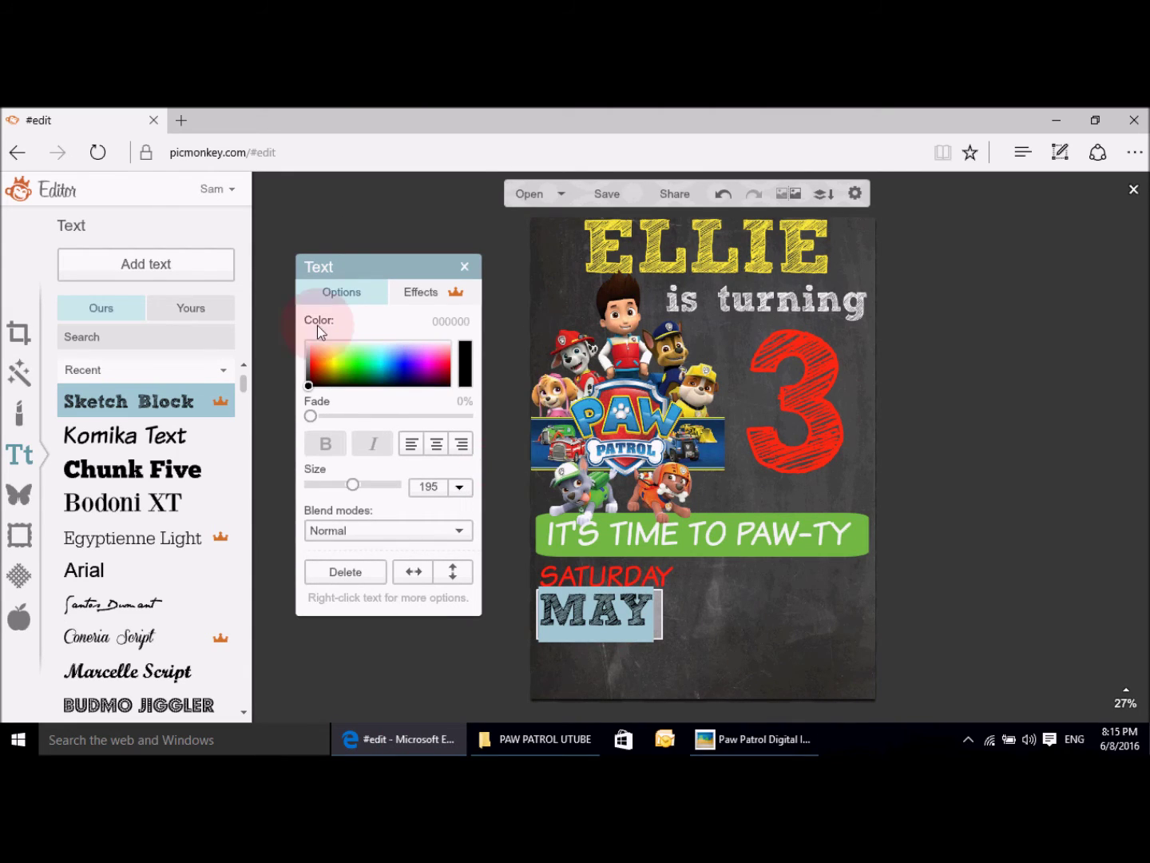
click(310, 348)
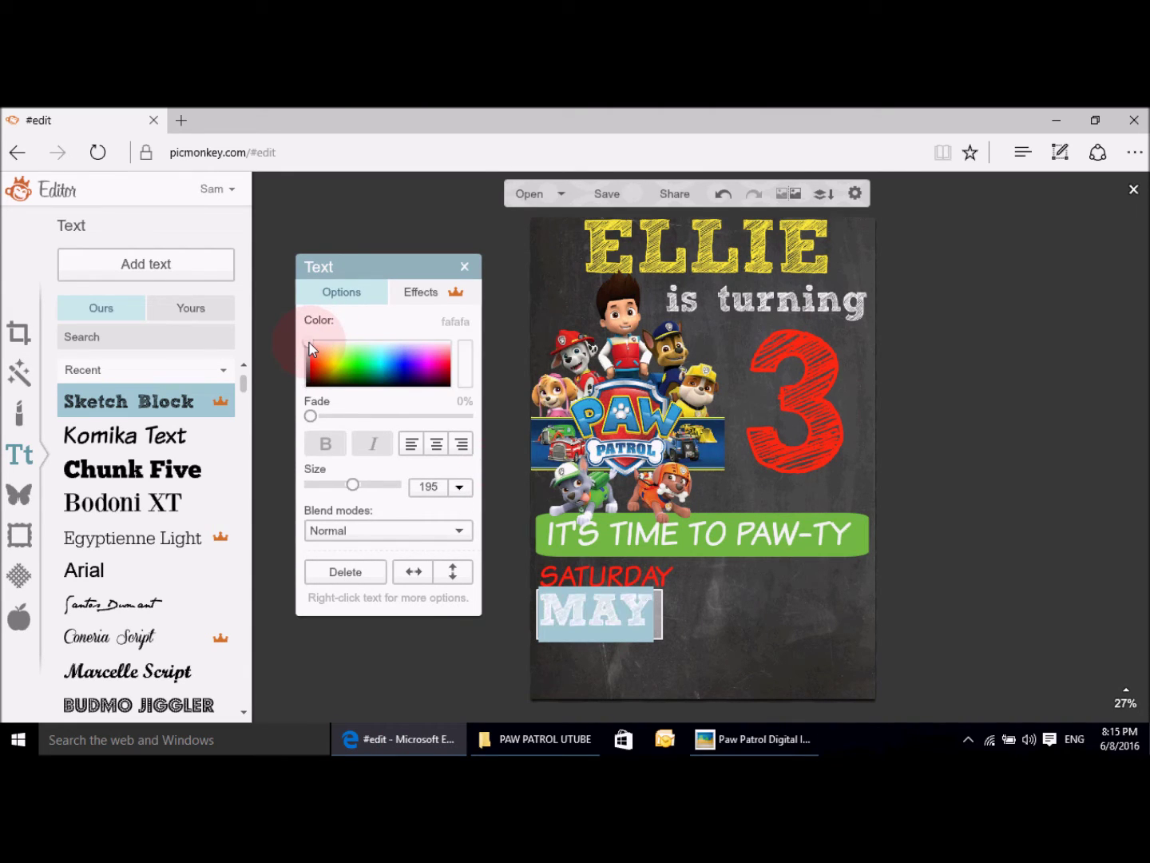
click(430, 651)
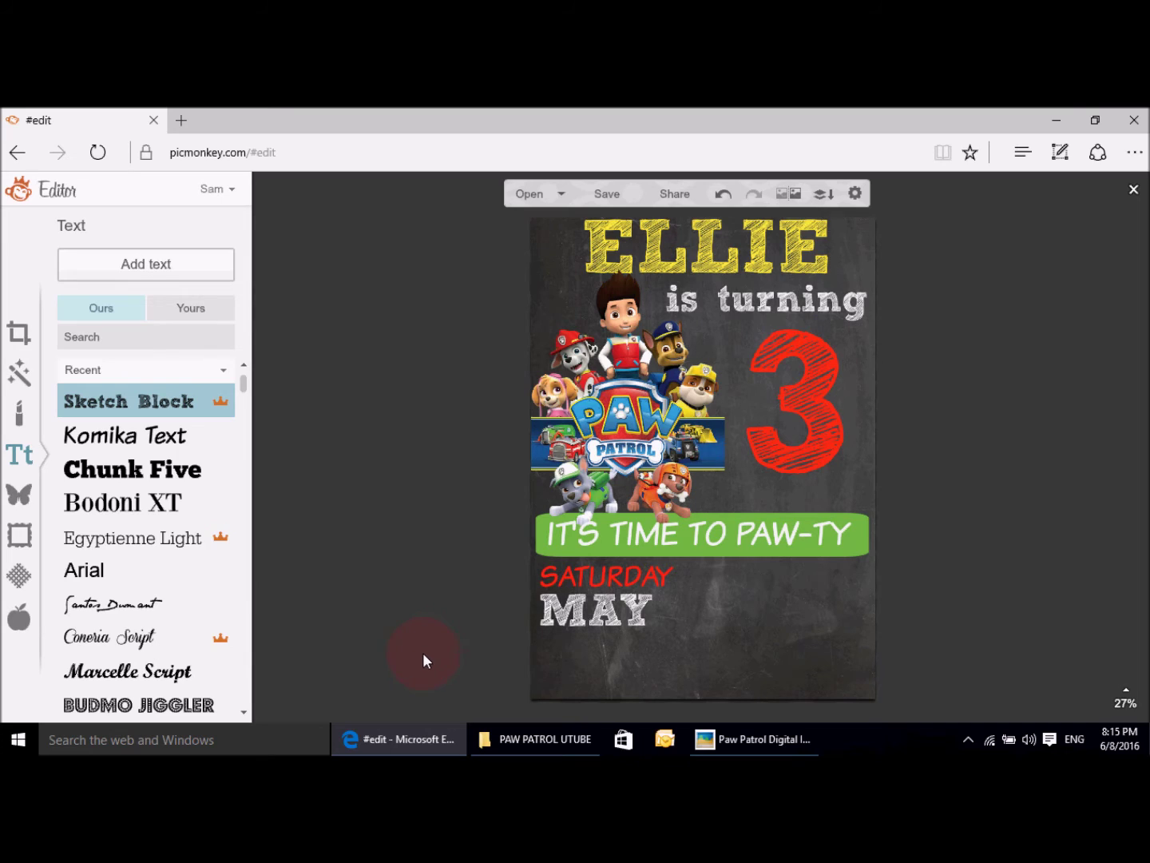
Step: Add the text "14TH" in the Chunk Five font, enlarged to size 193 and placed beneath "MAY" at the invitation's lower edge
click(116, 473)
click(157, 265)
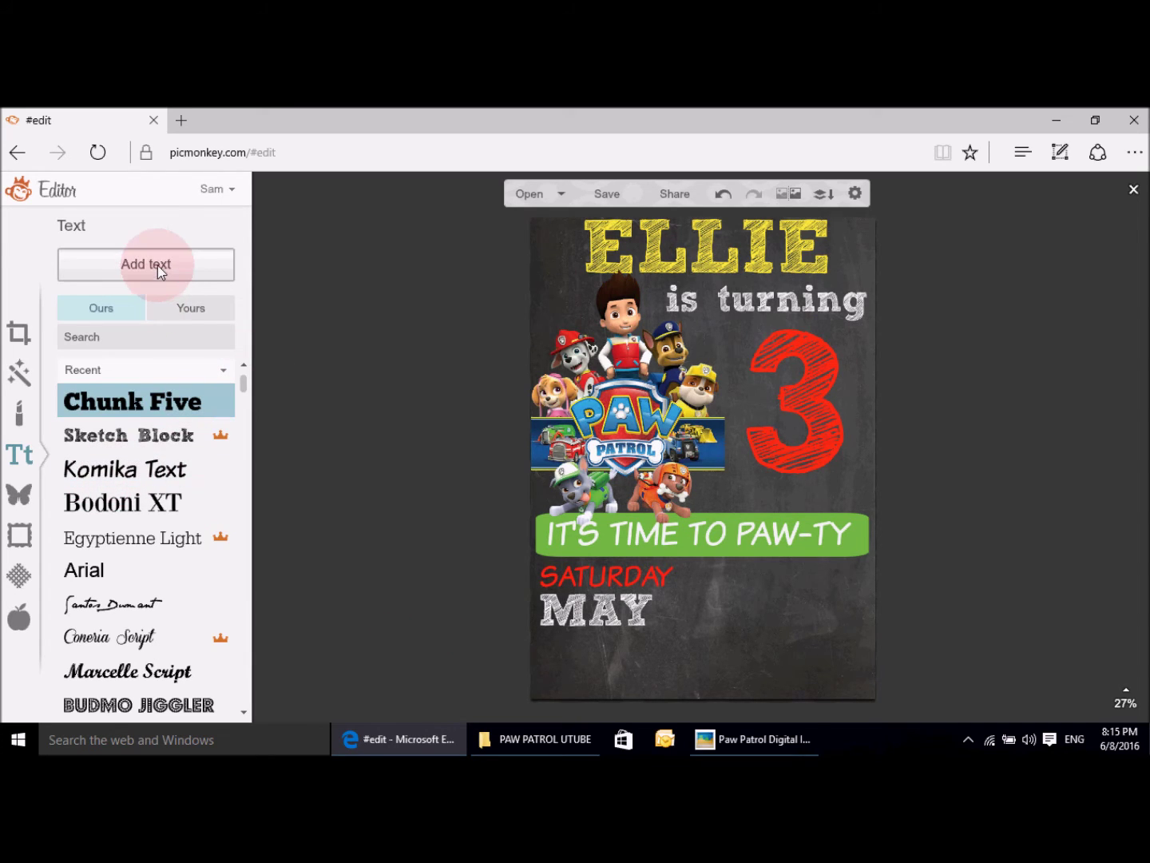
click(661, 462)
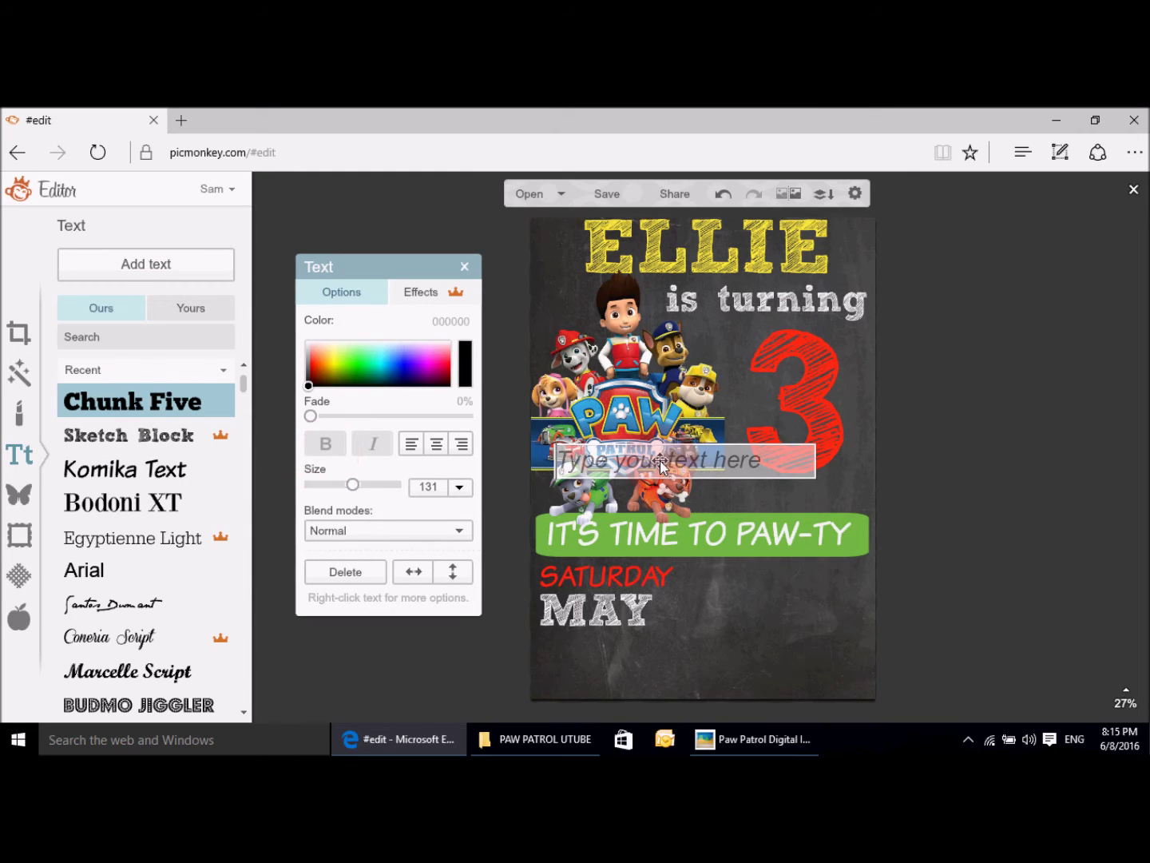
text(14TH)
click(816, 455)
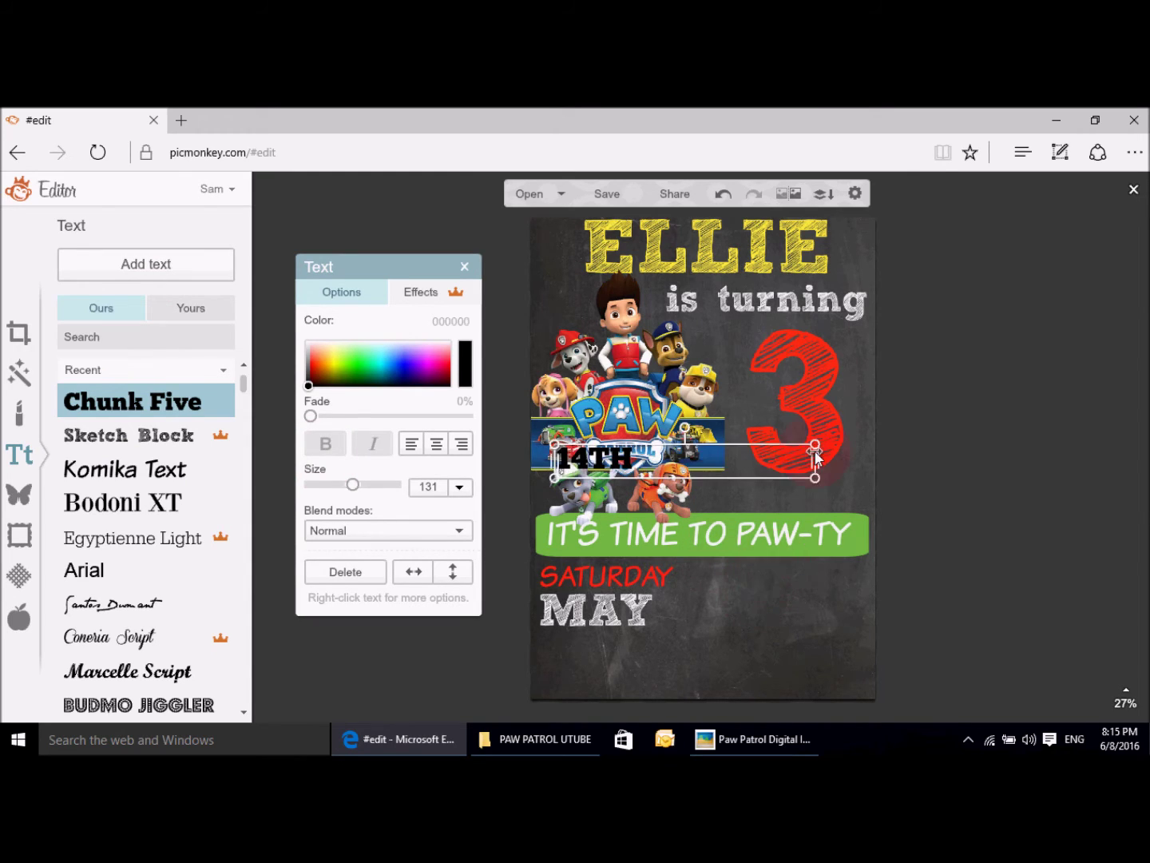
drag(813, 457, 697, 518)
mouse_move(627, 464)
mouse_down()
mouse_move(622, 694)
mouse_move(608, 676)
mouse_up()
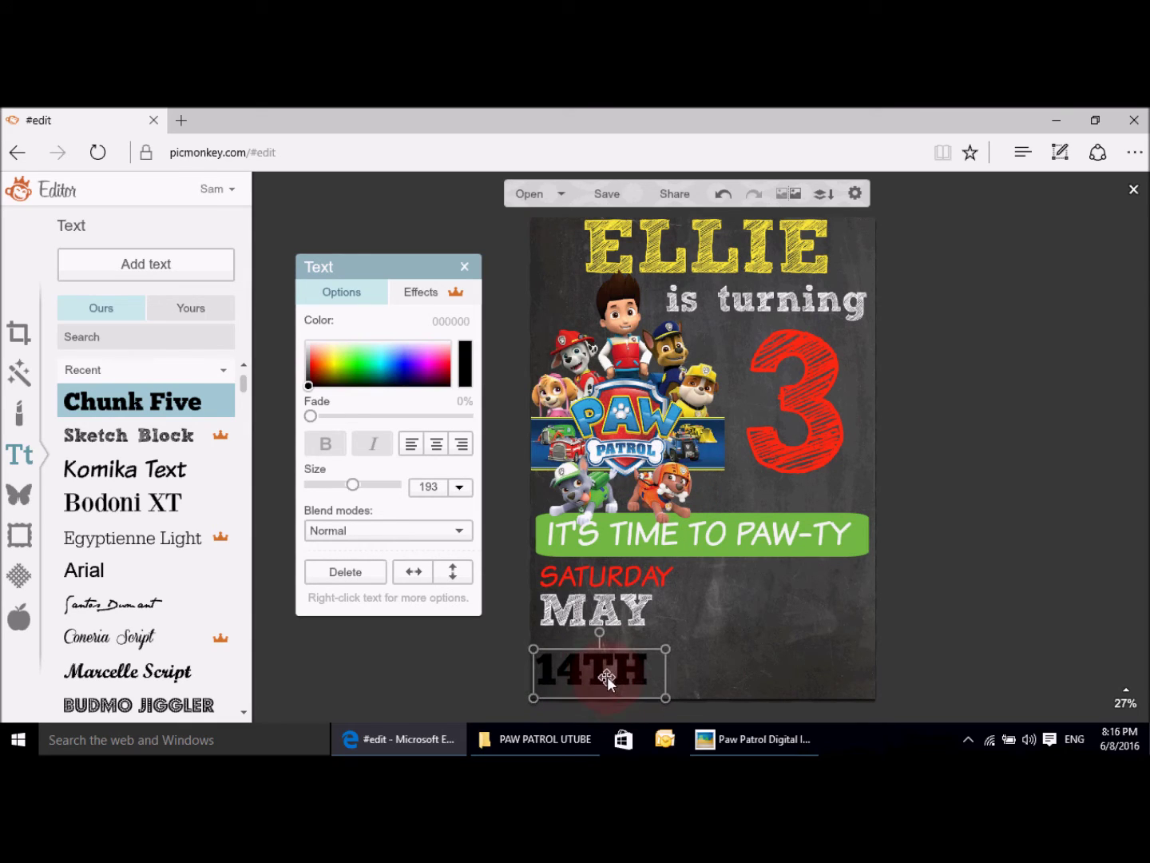
Step: Shift "MAY" and "SATURDAY" slightly down to space the three date lines evenly above "14TH"
click(577, 612)
drag(578, 611, 577, 626)
click(569, 579)
click(485, 589)
click(563, 578)
drag(564, 577, 565, 587)
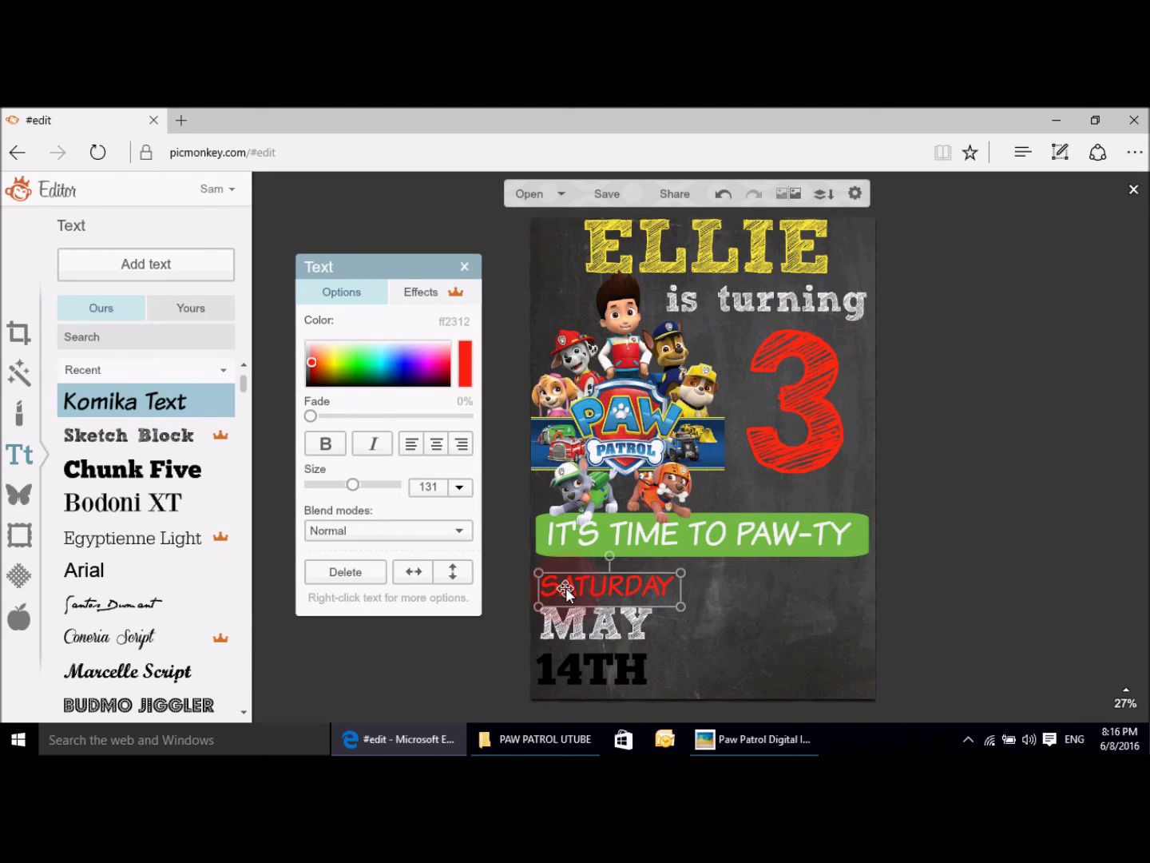
click(965, 627)
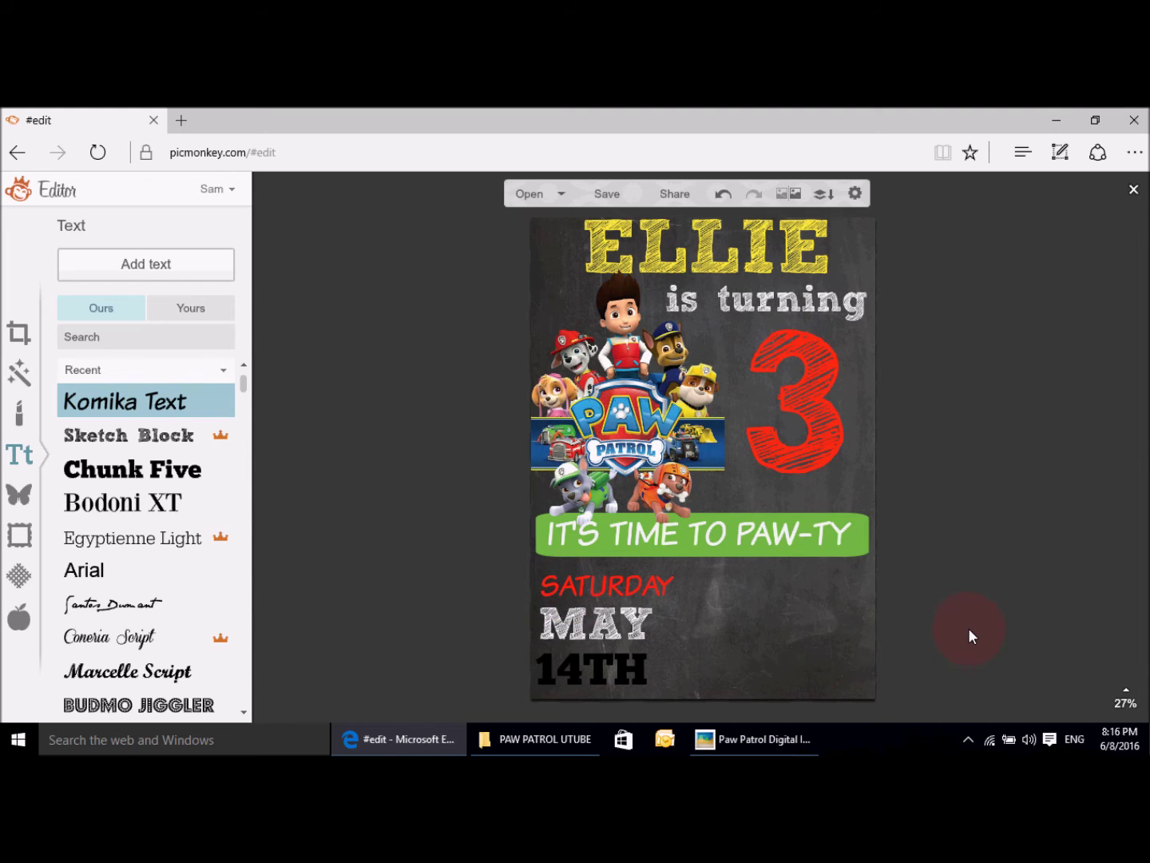
Step: Check the finished sample and recolour the "14TH" text yellow, matching the "ELLIE" heading
click(797, 739)
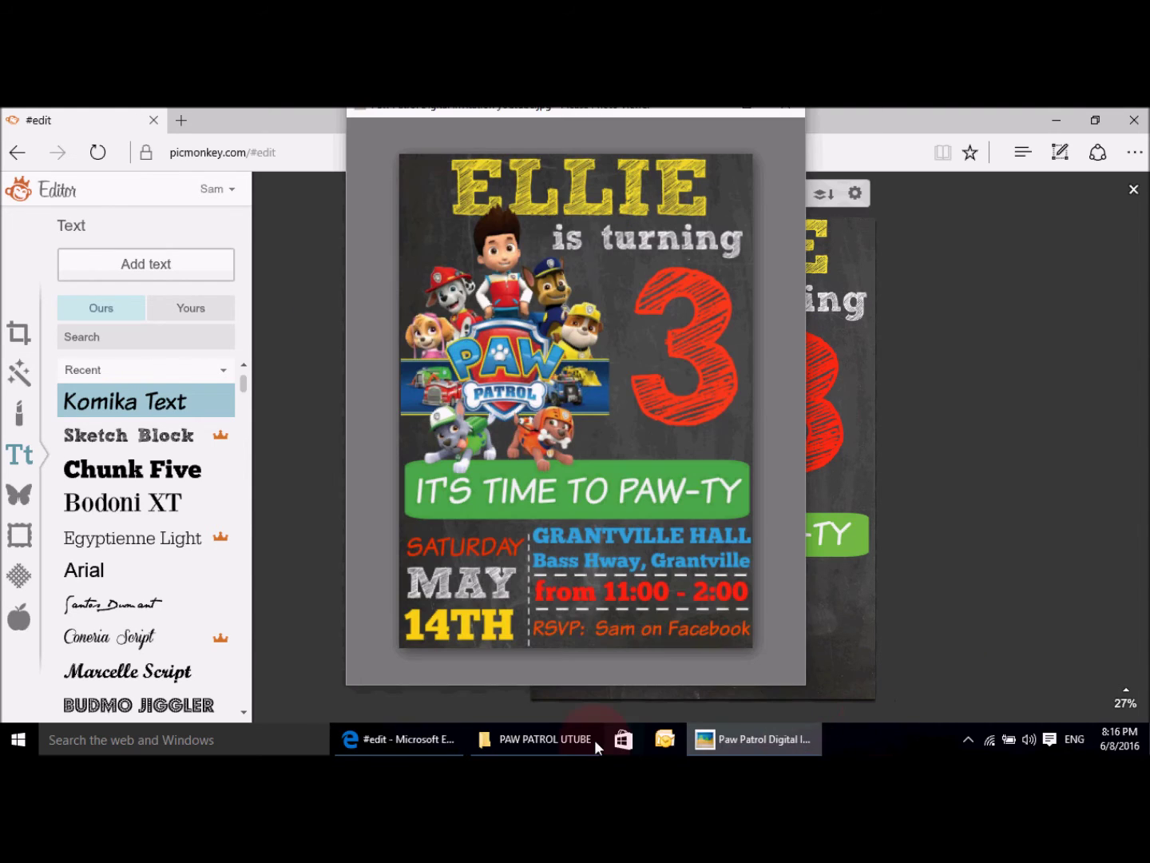
click(425, 739)
click(552, 676)
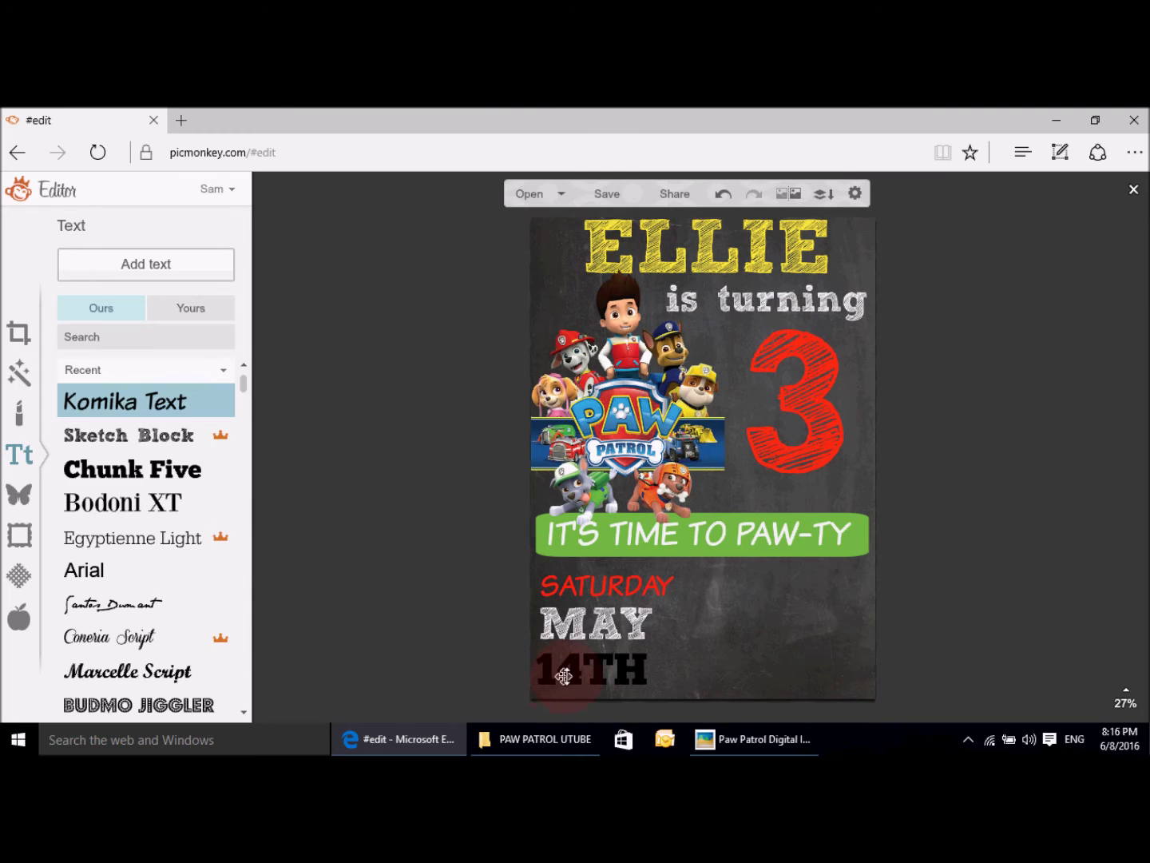
click(559, 675)
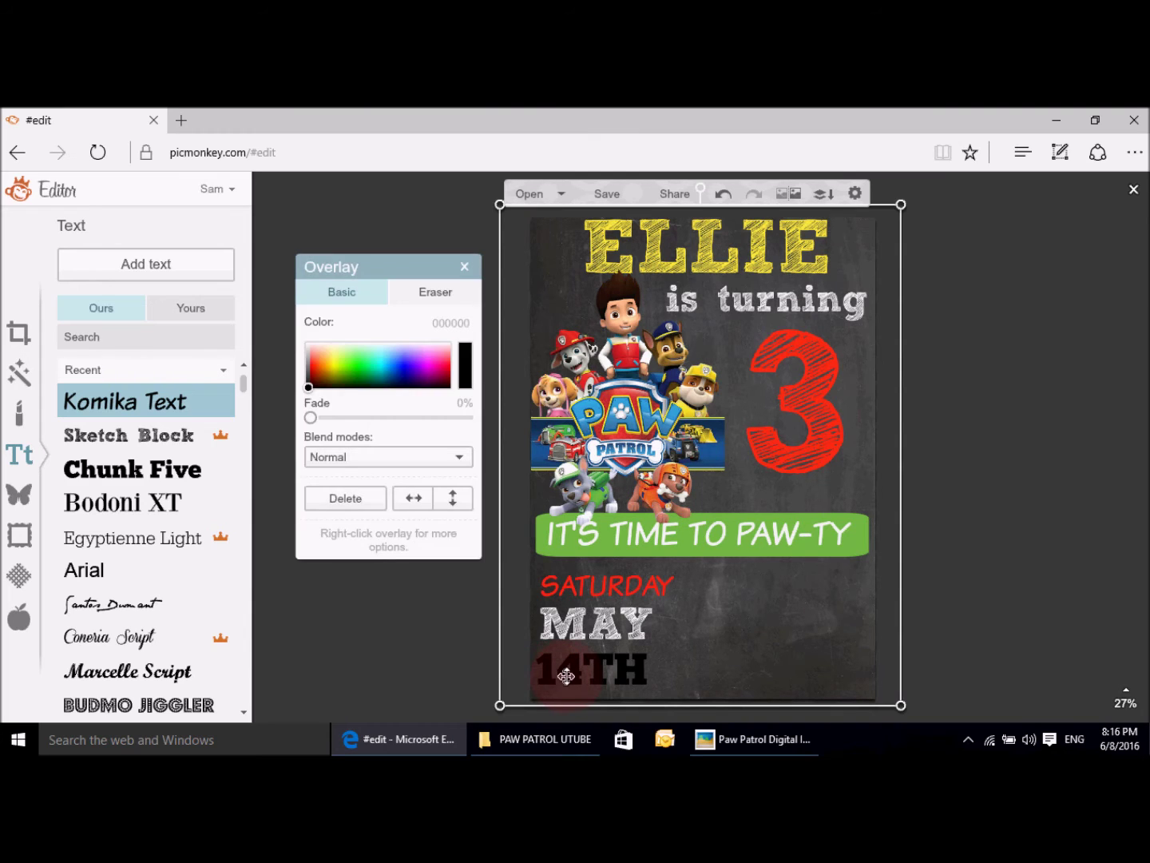
click(439, 673)
click(589, 667)
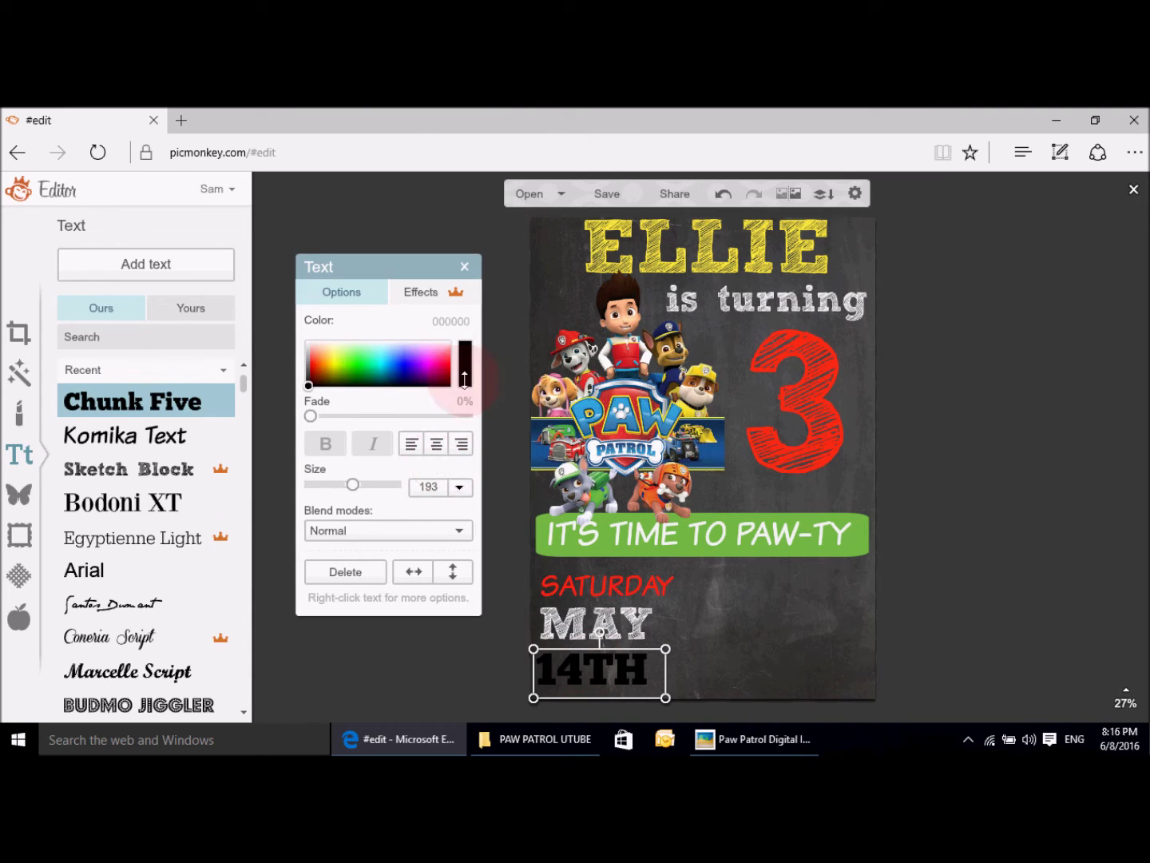
drag(464, 364, 679, 260)
click(1014, 586)
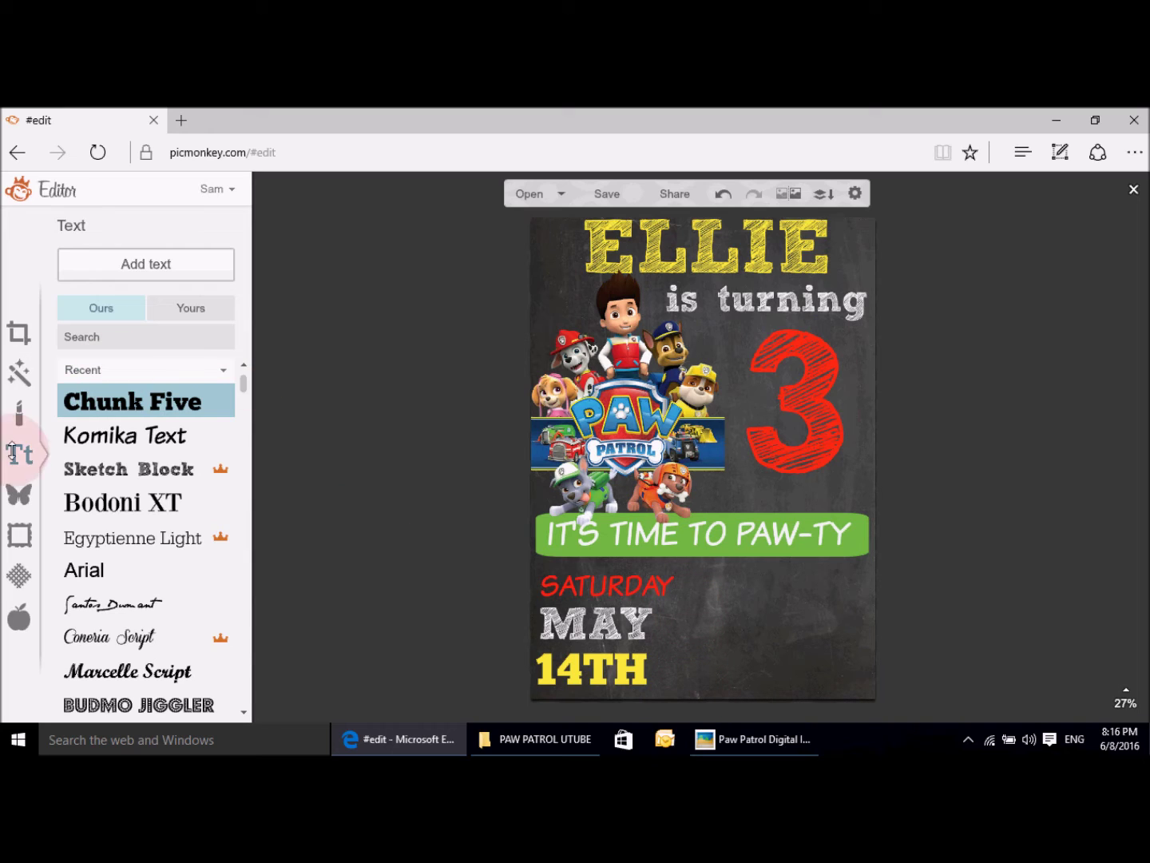
Step: Add the plain dashed line overlay from the Dashed & Lined set to the invitation
click(18, 494)
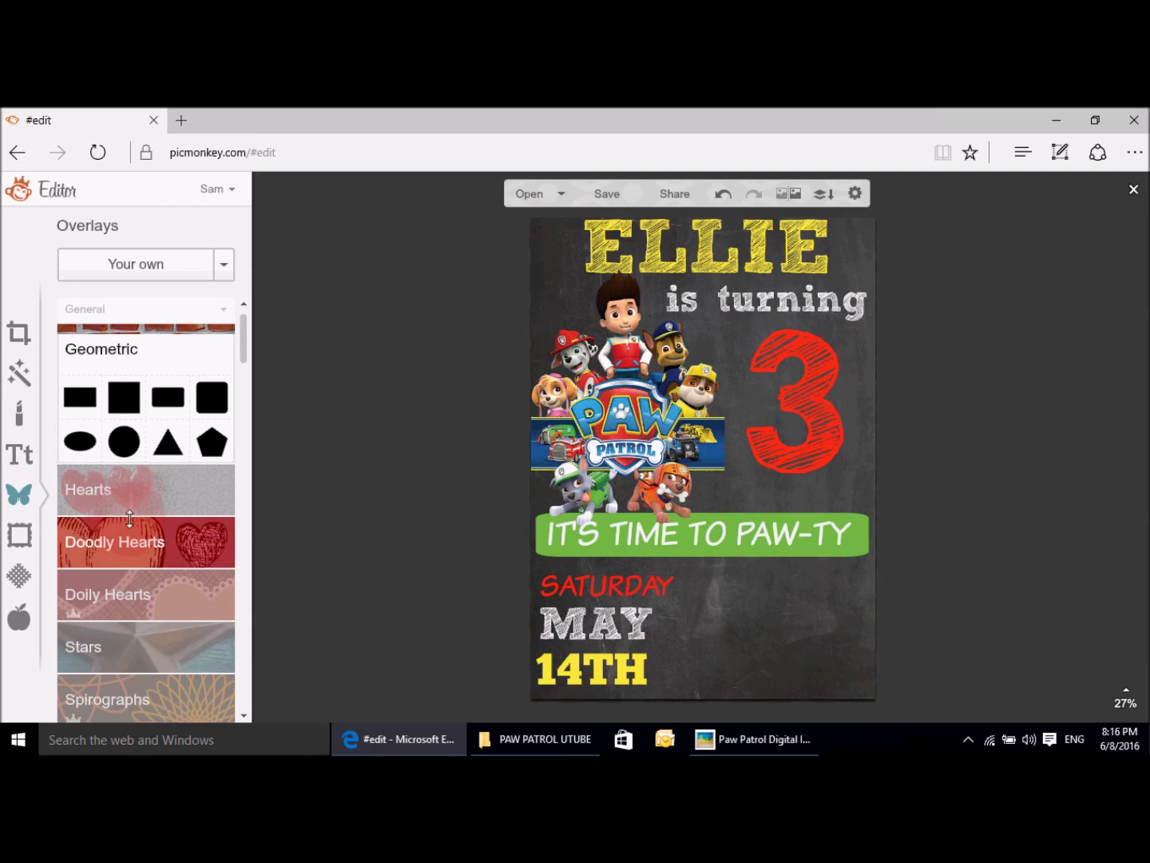
scroll(142, 514, down, 10)
scroll(142, 514, down, 15)
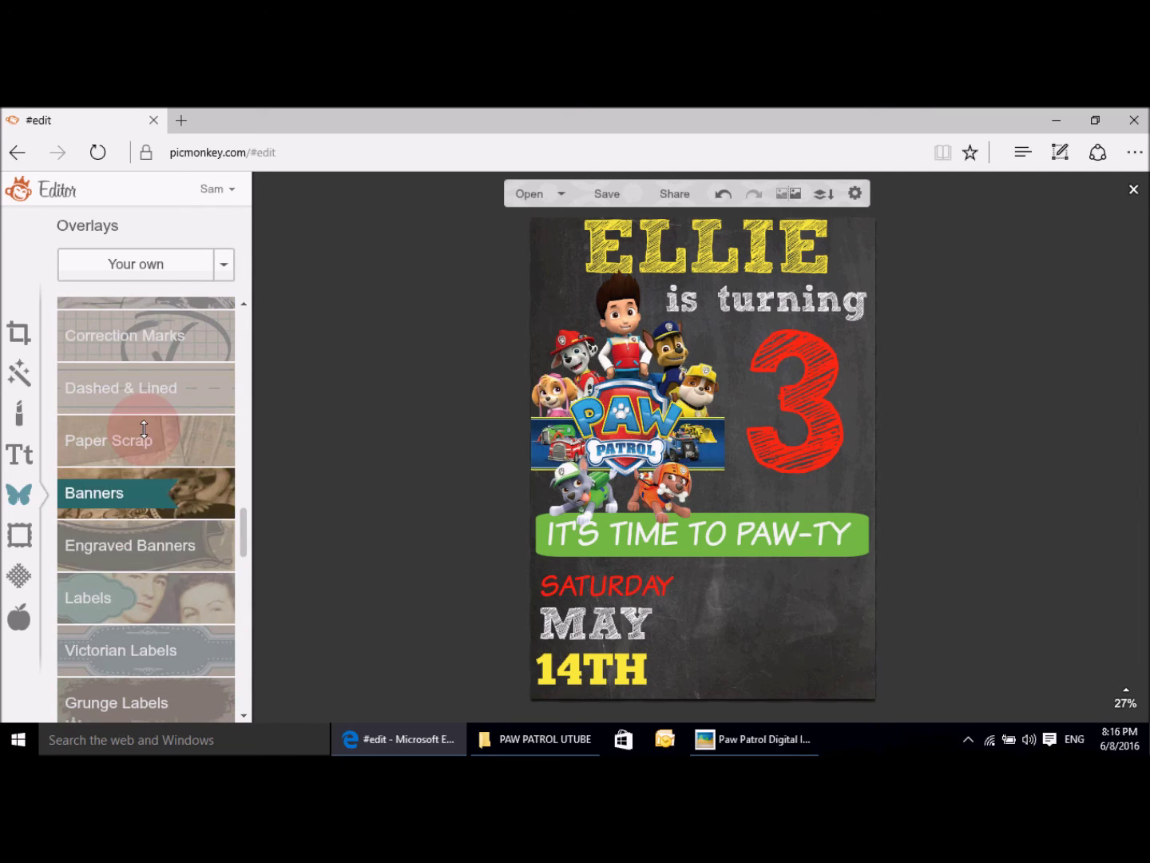
click(133, 389)
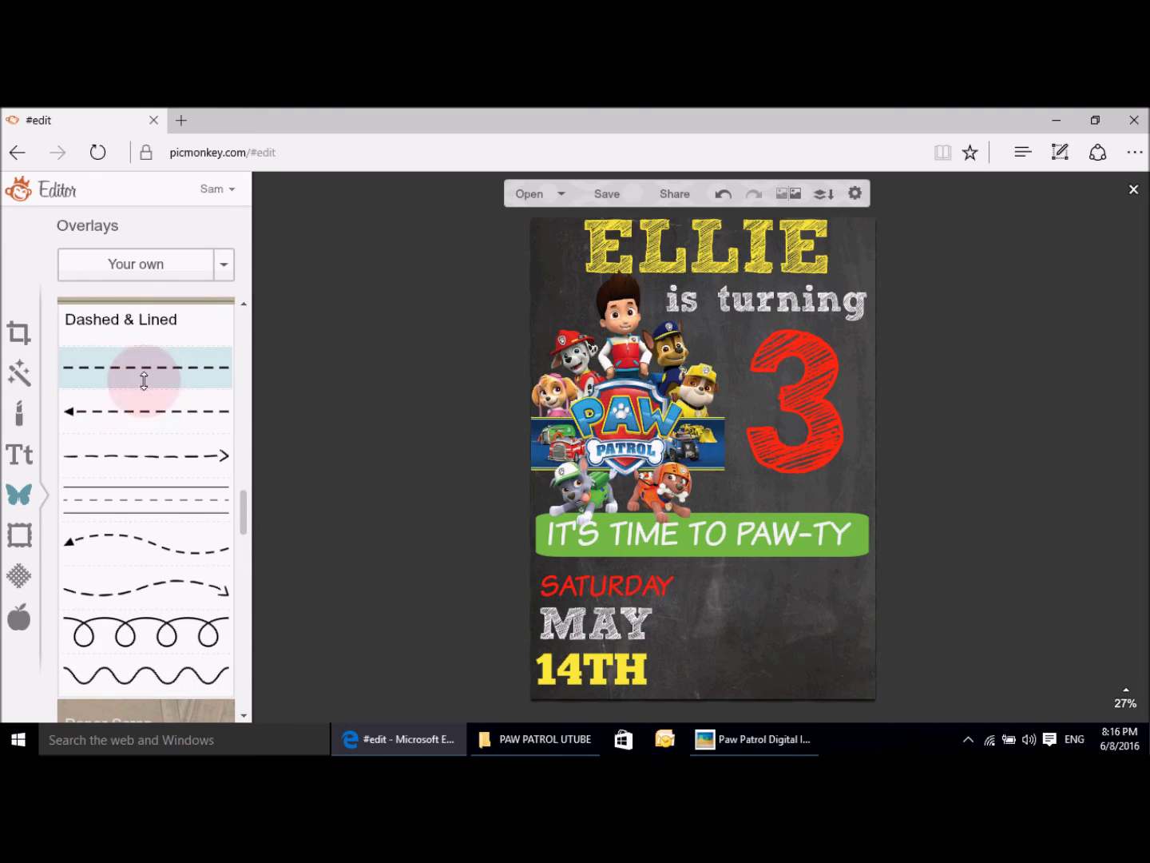
click(147, 370)
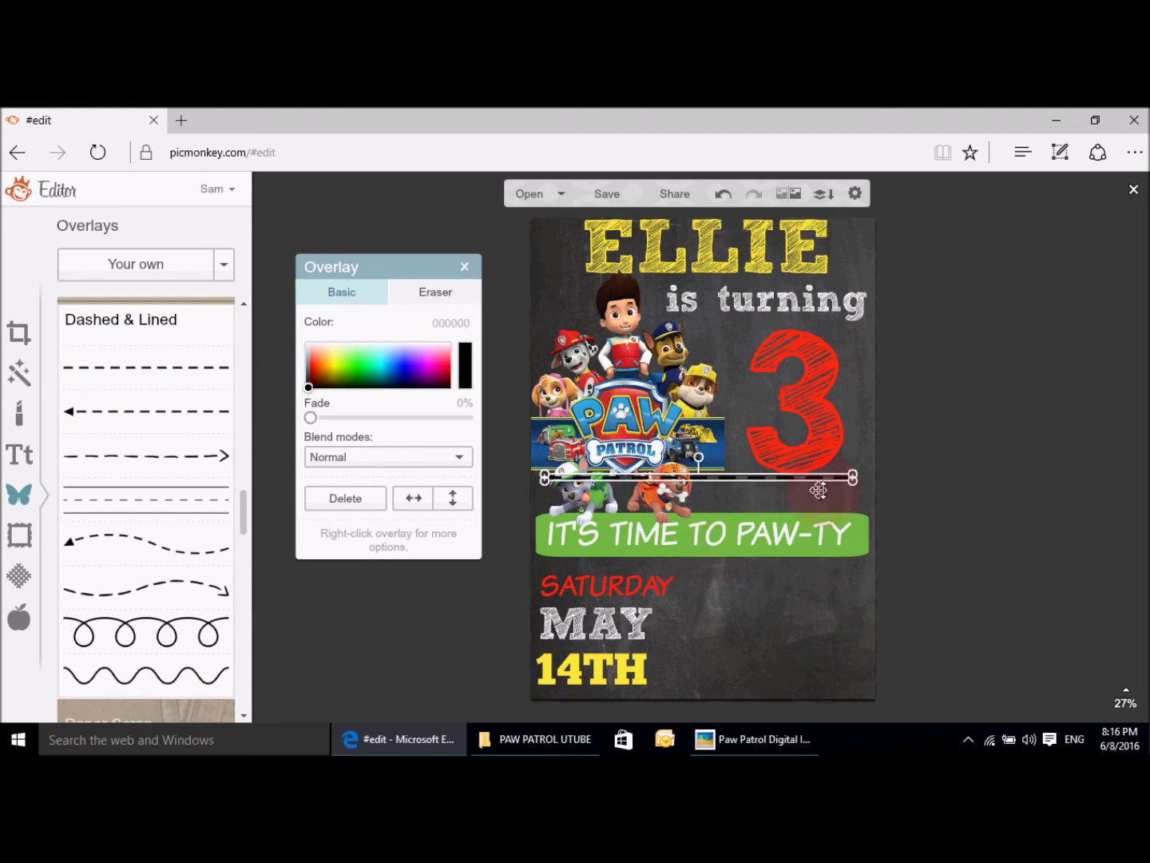
Step: Rotate the dashed line to vertical, shorten it to the height of the date block and place it just right of the date
drag(704, 458, 664, 475)
drag(664, 480, 664, 478)
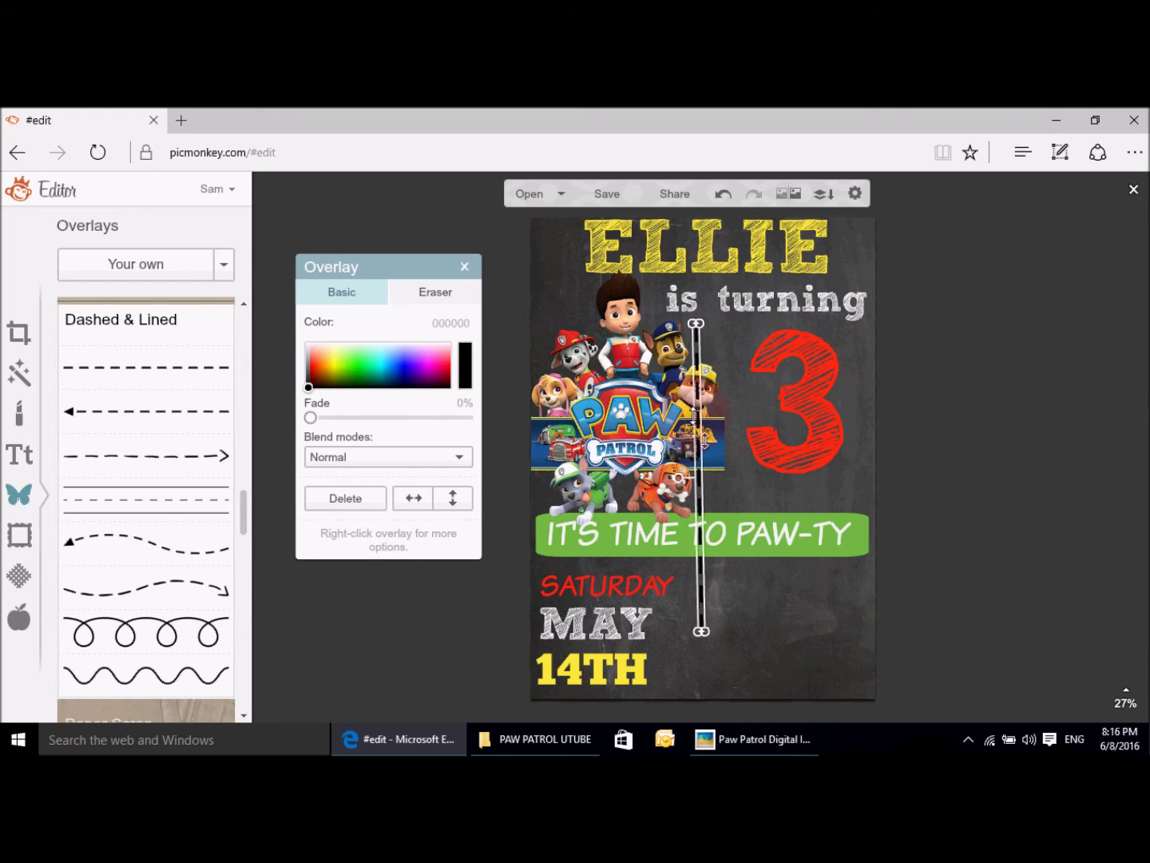
drag(692, 324, 701, 462)
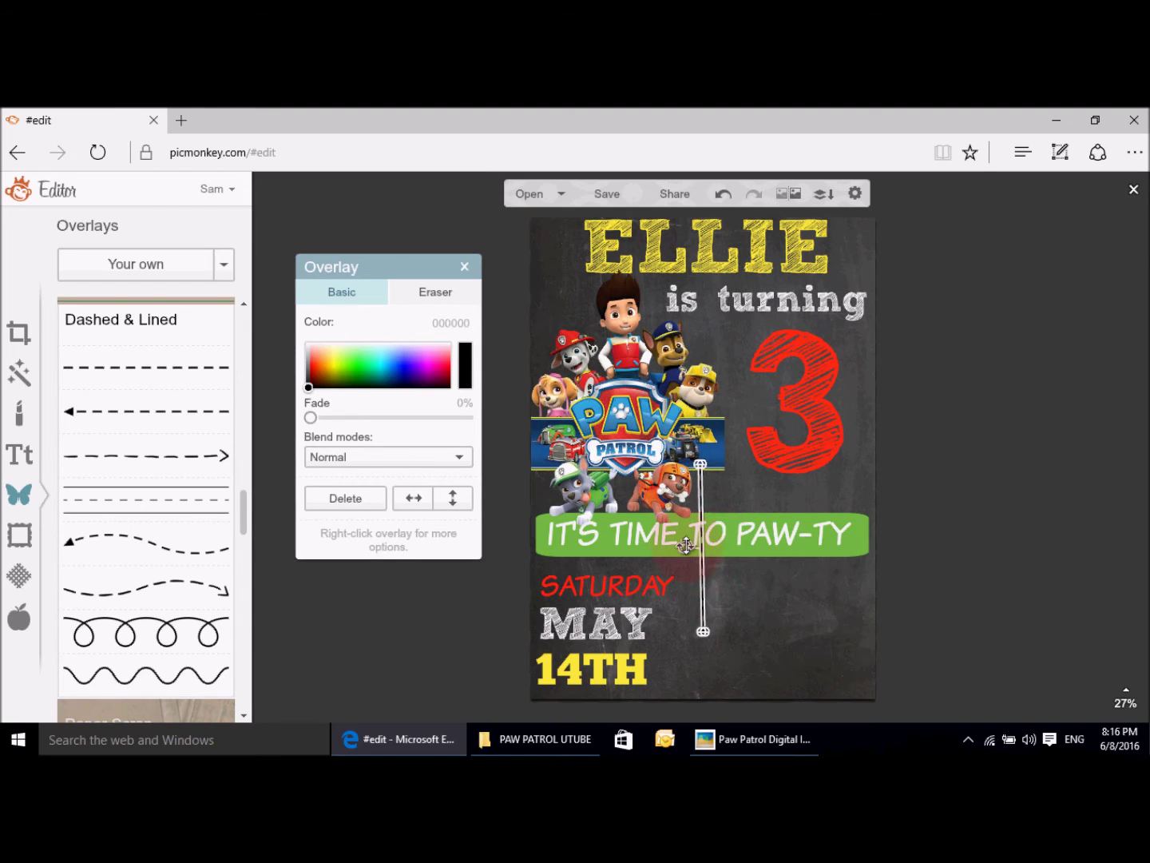
drag(687, 548, 679, 647)
mouse_move(678, 559)
mouse_down()
mouse_move(683, 614)
mouse_move(679, 590)
mouse_up()
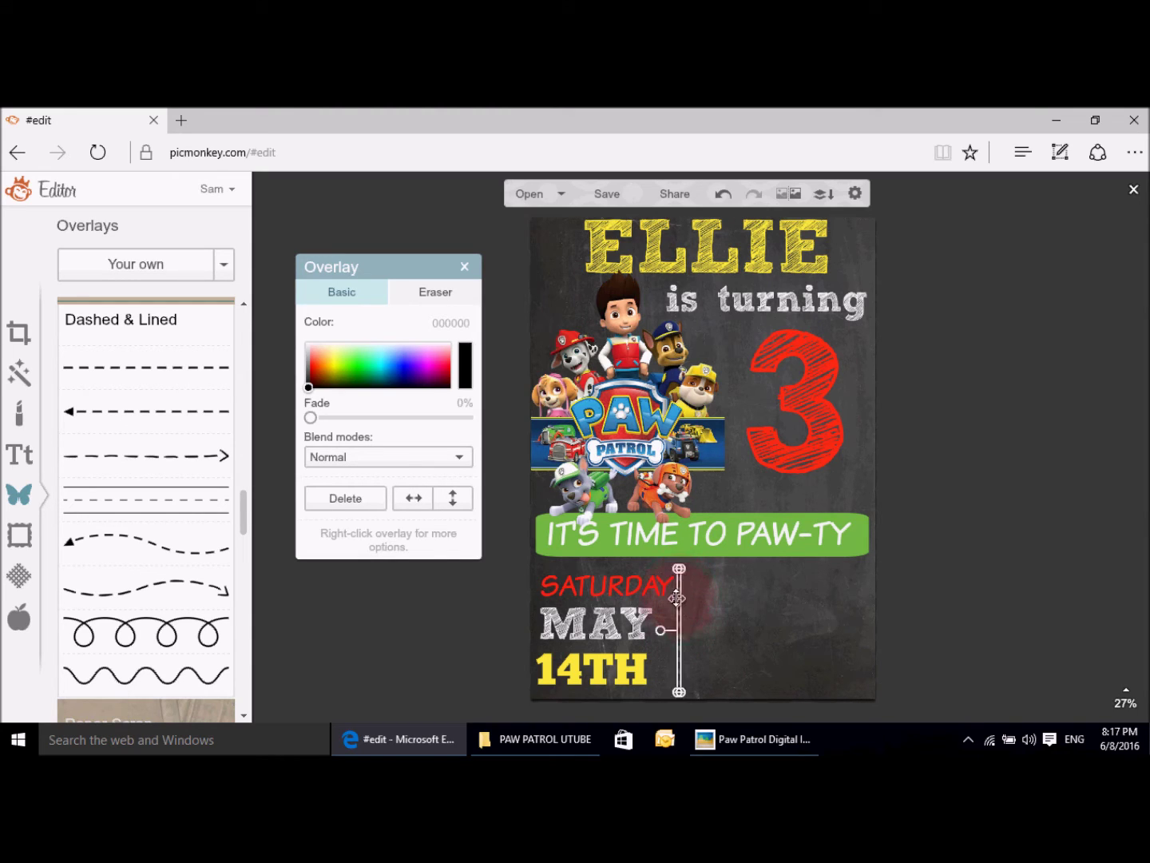
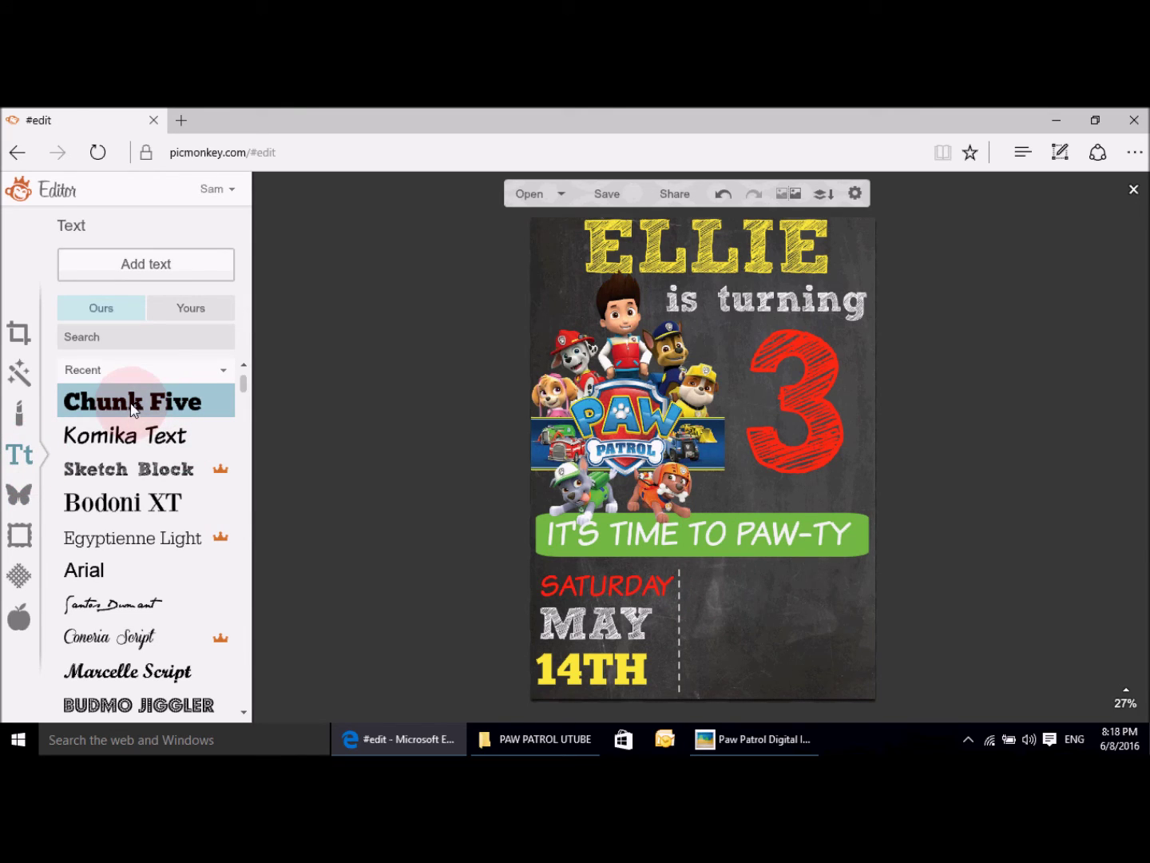
Step: Add the text "GRANTVILLE HALL" in Chunk Five and widen its box so it fits on one line
click(169, 264)
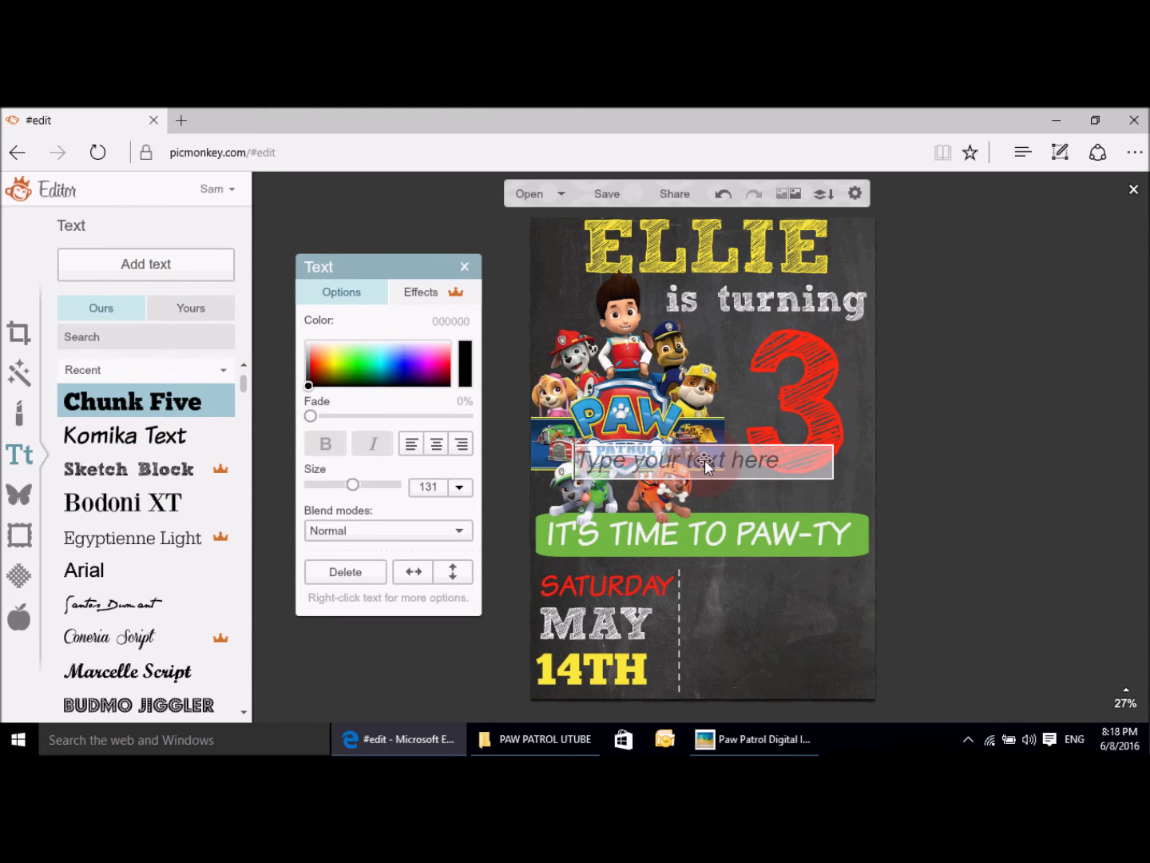
text(GRANTVILLE H)
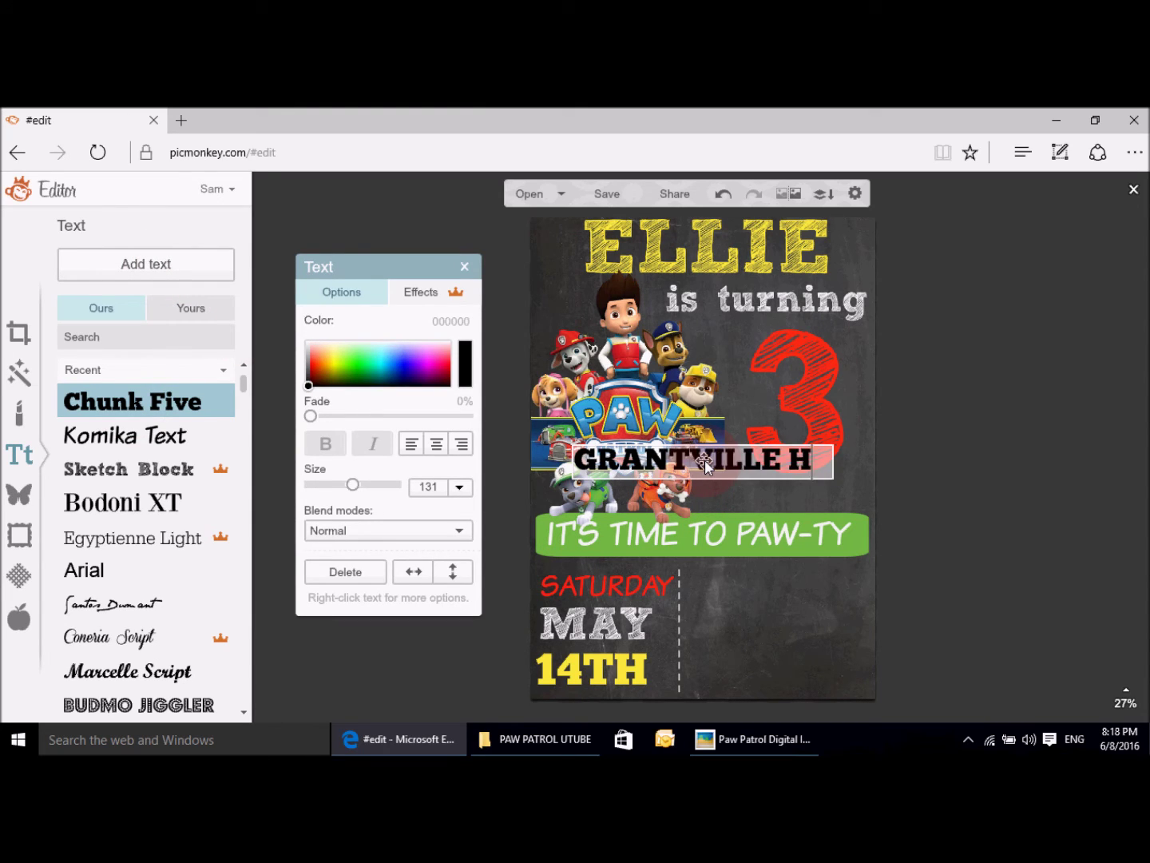
text(ALL)
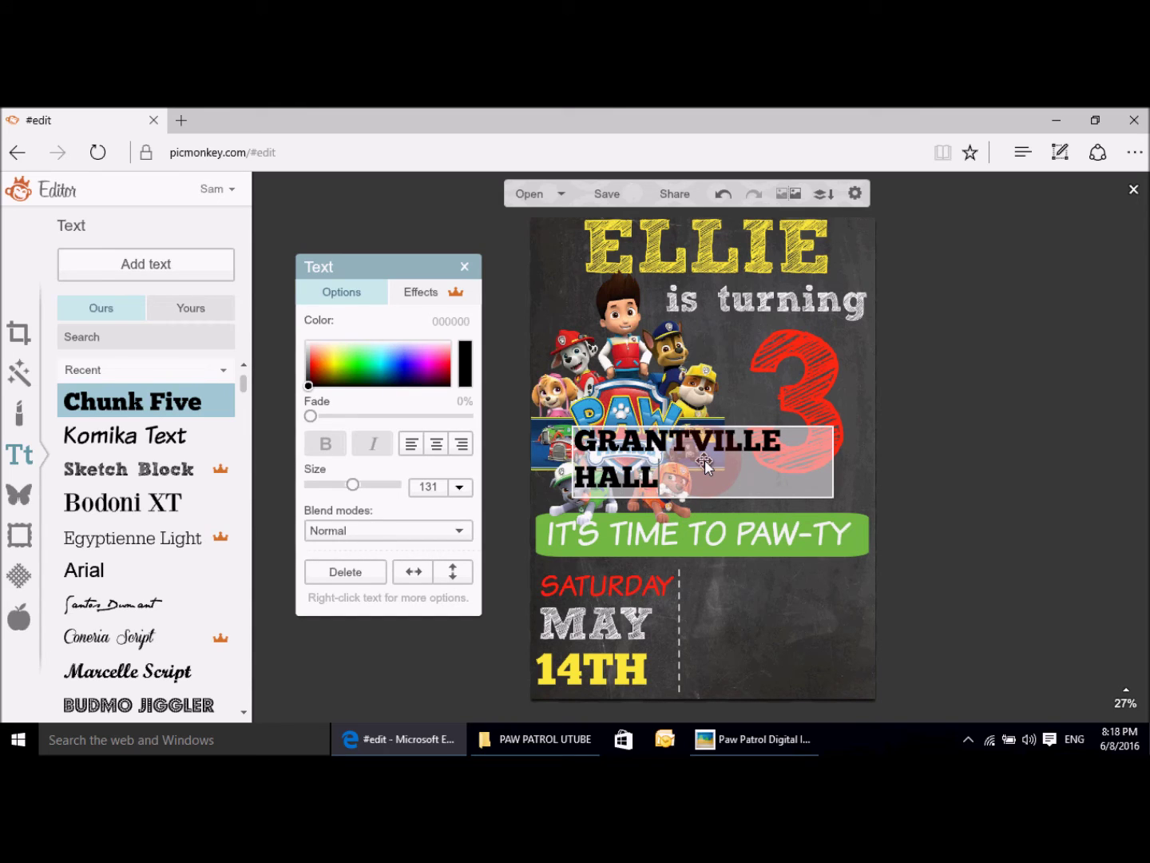
click(721, 594)
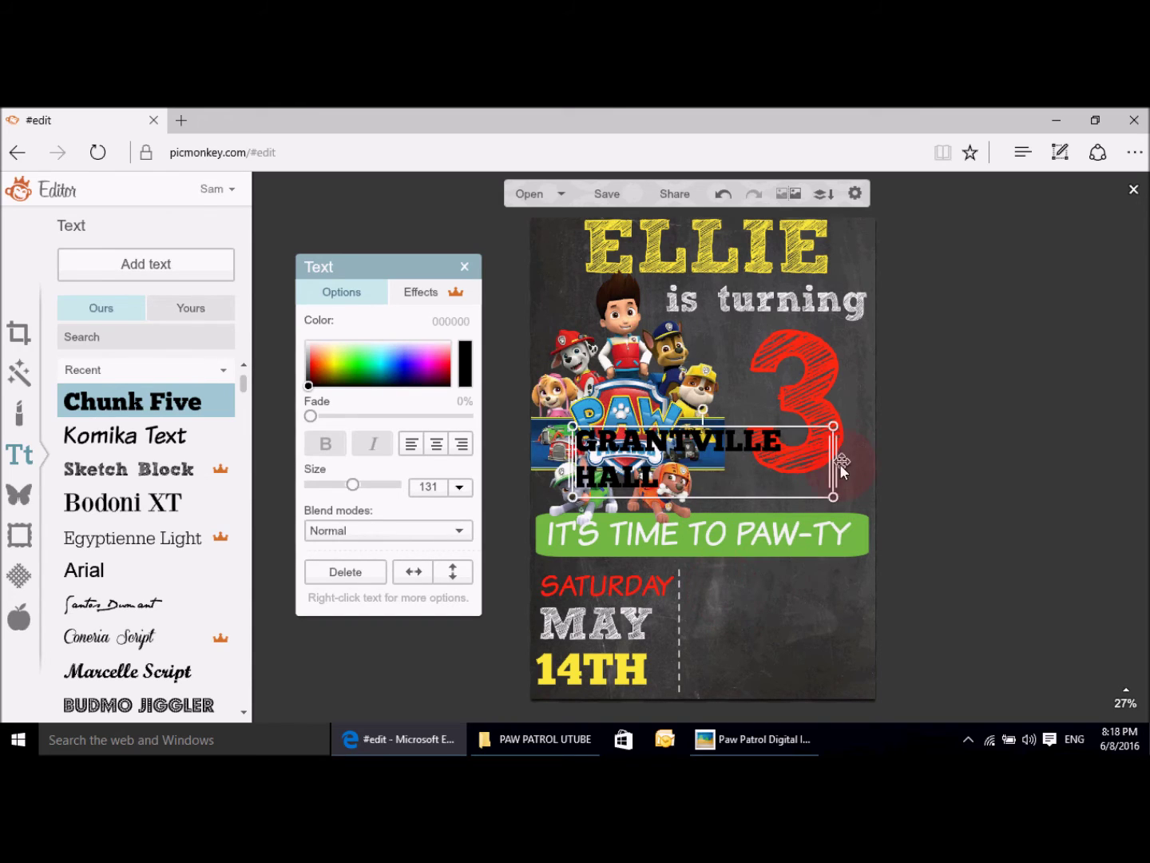
drag(835, 467, 884, 471)
Step: Set the "GRANTVILLE HALL" text to size 85 and place it just right of the dashed line, level with "SATURDAY"
click(771, 466)
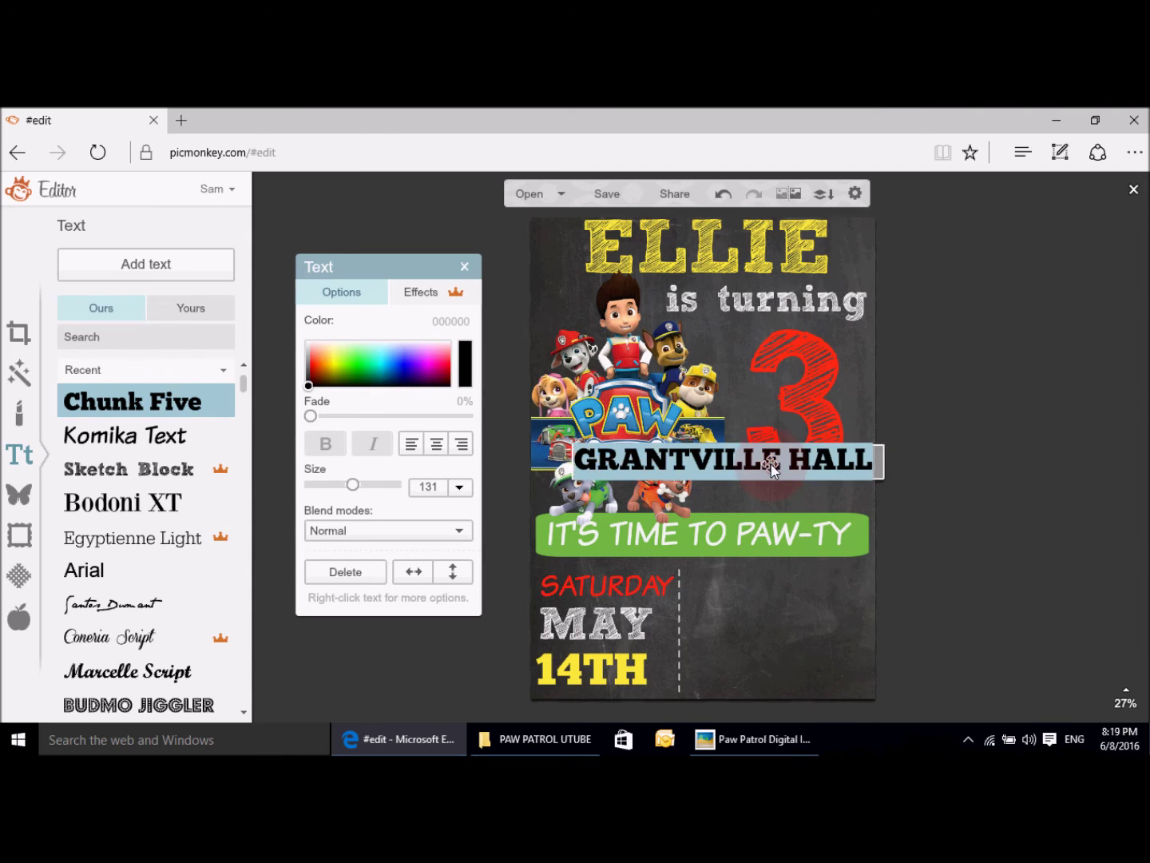
click(427, 488)
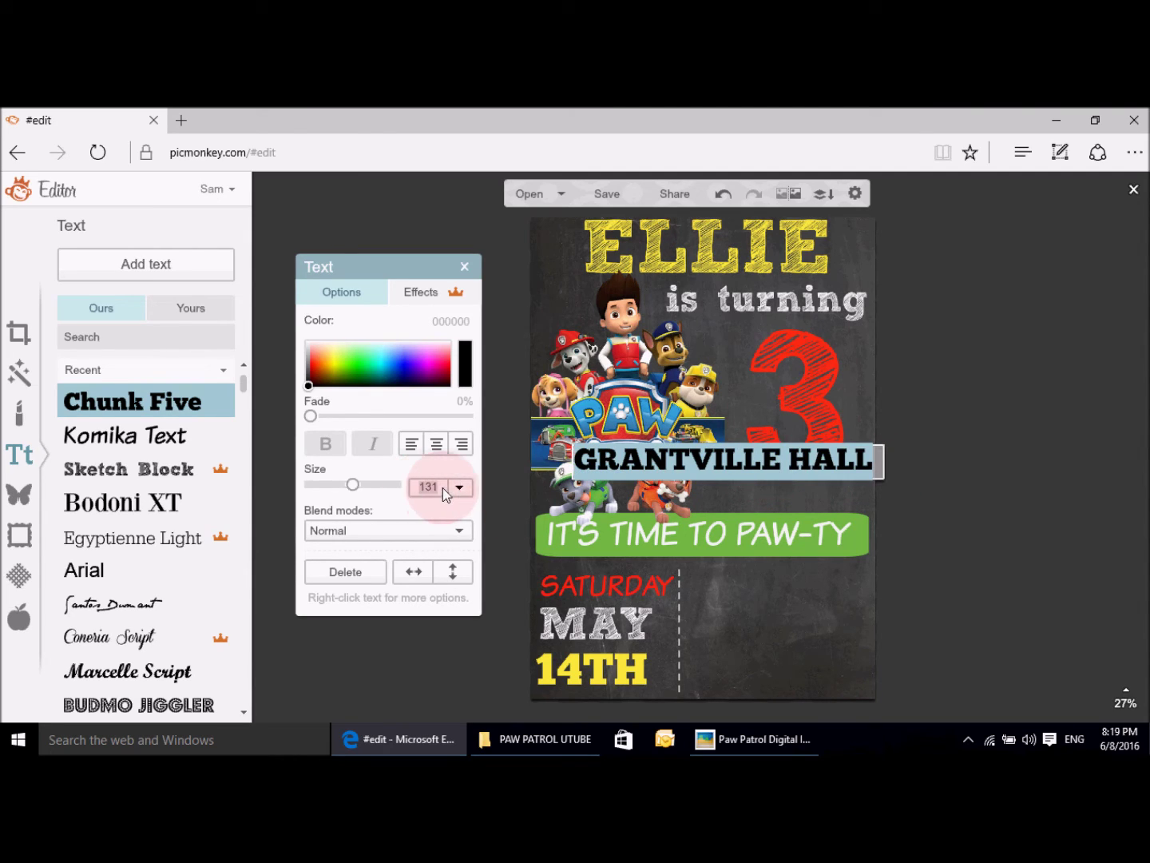
text(85)
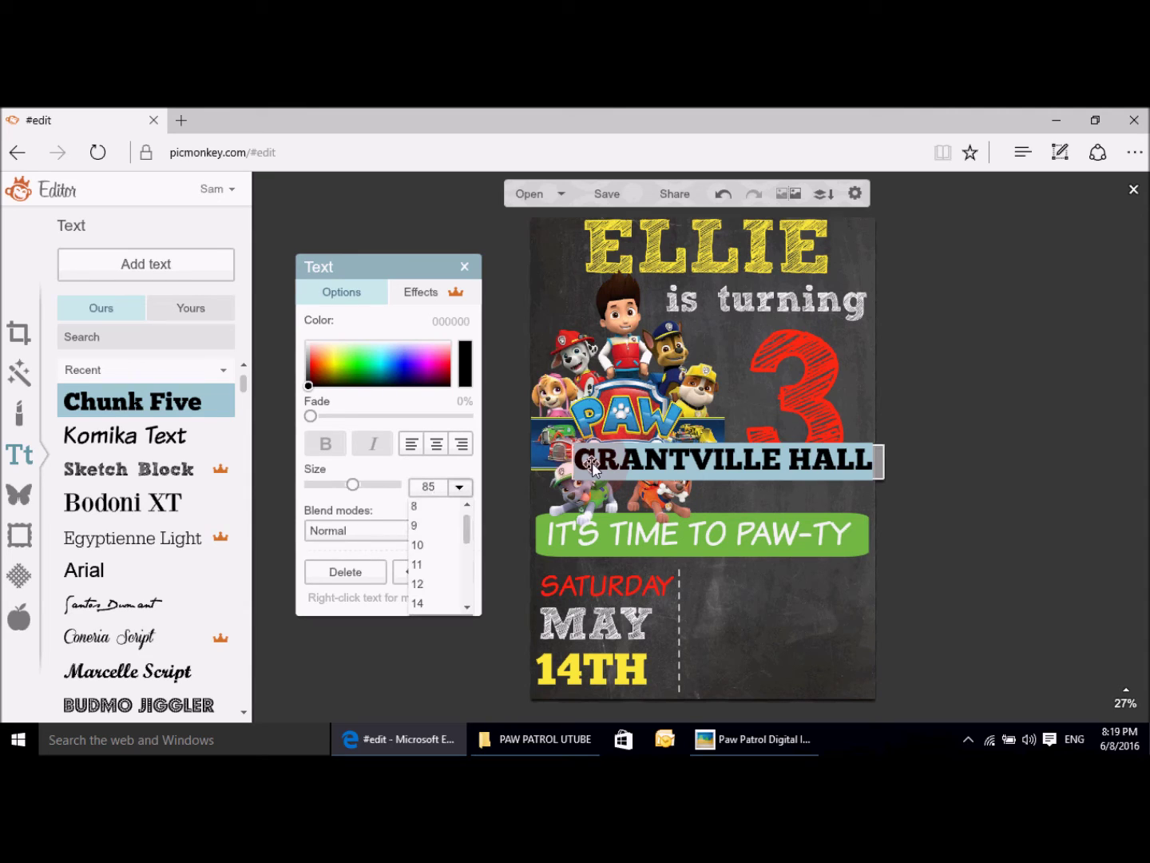
click(592, 467)
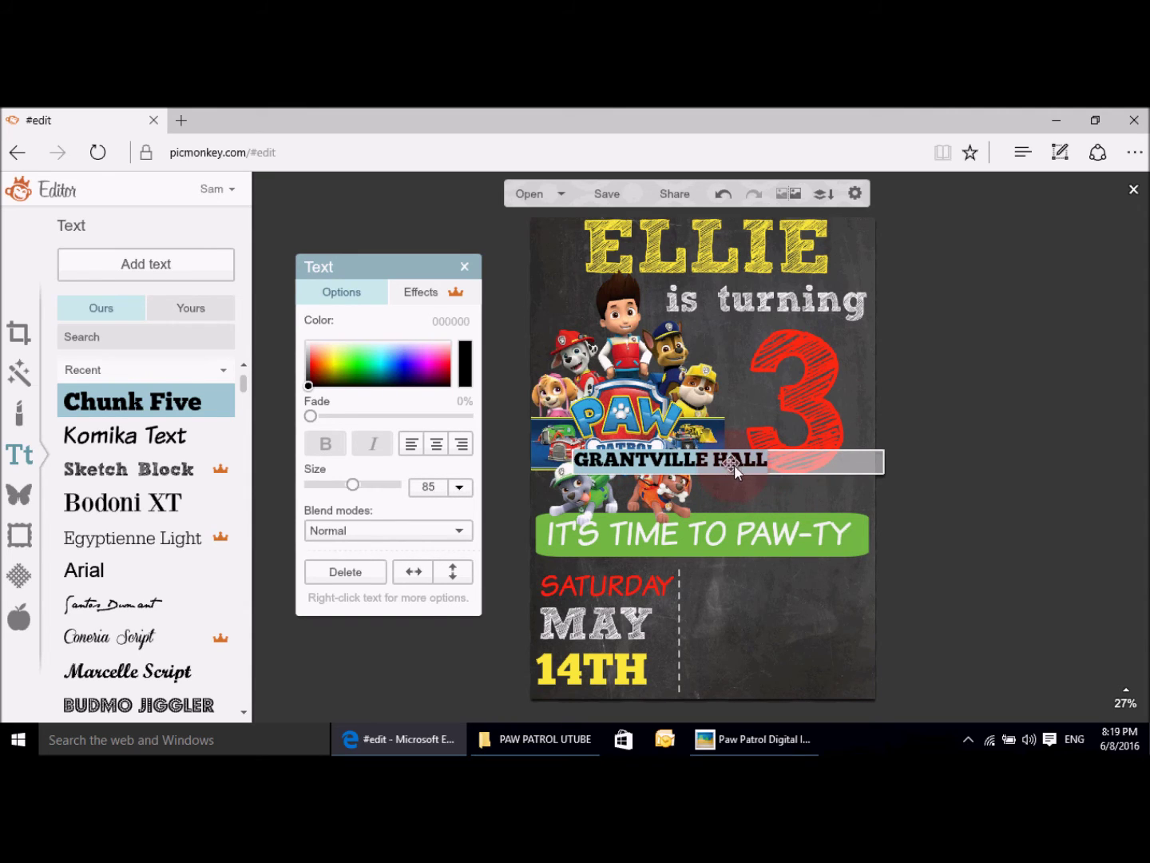
click(755, 496)
drag(757, 471, 868, 588)
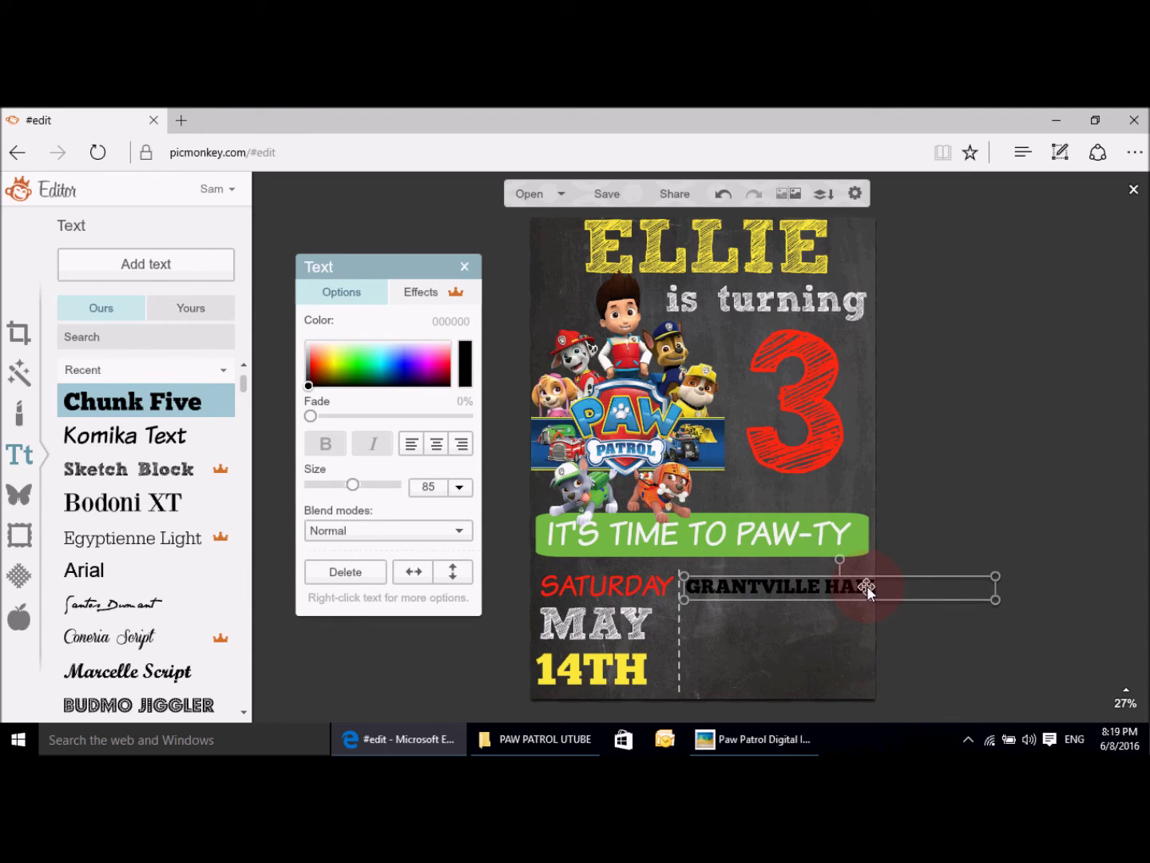
Step: Check the finished sample and add the venue's street address as a second line under "GRANTVILLE HALL"
click(882, 592)
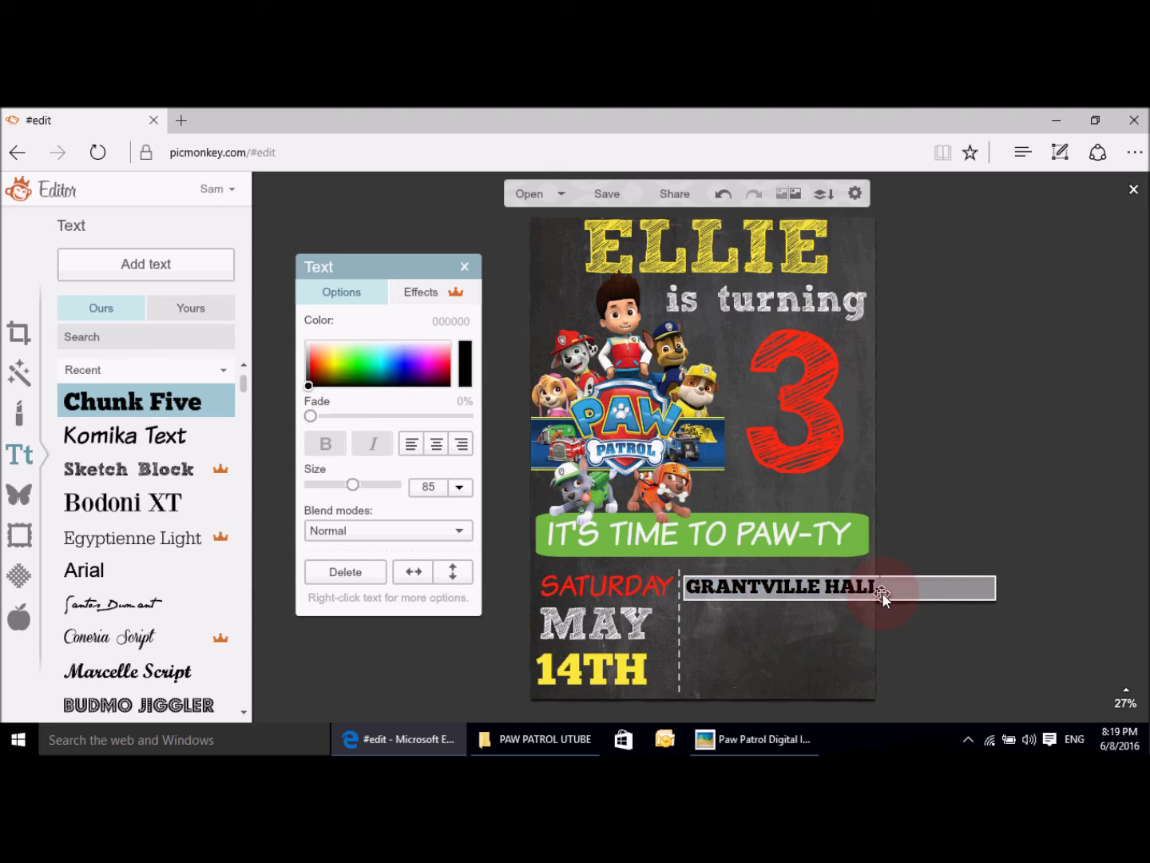
key(Return)
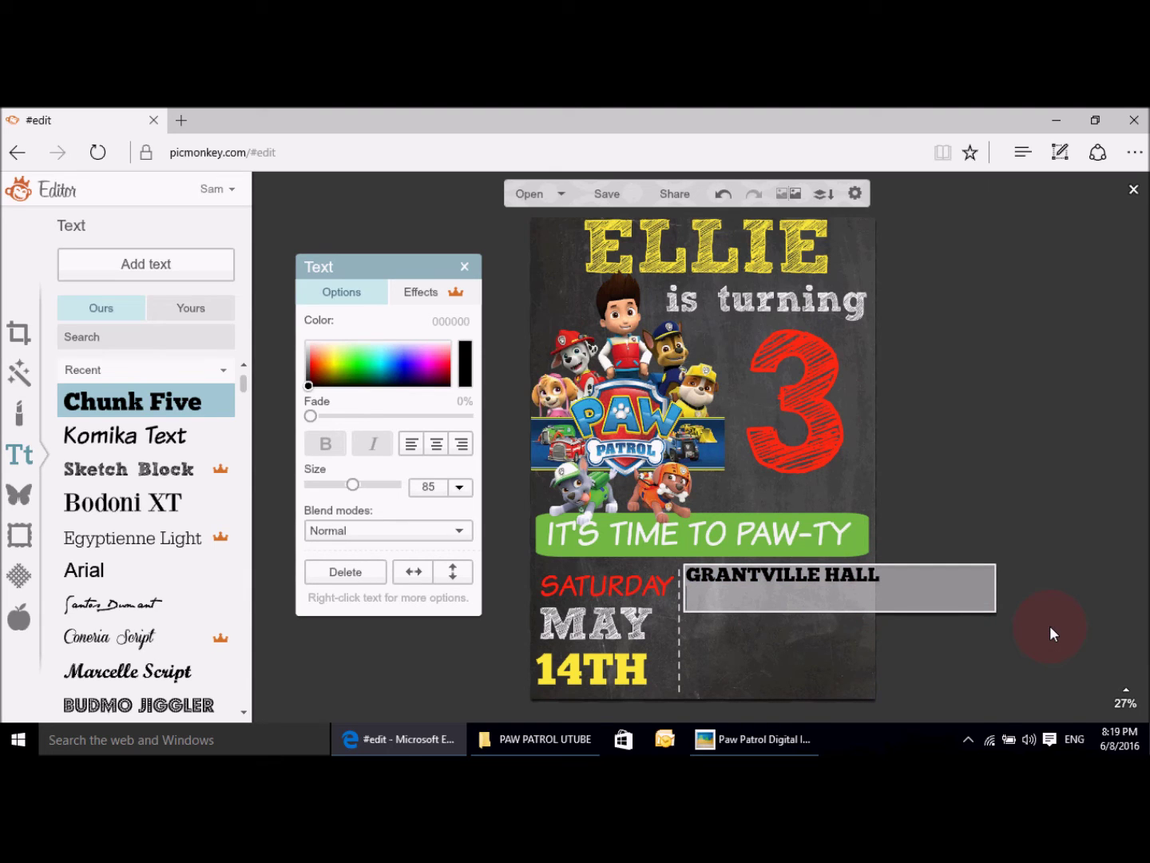
click(780, 748)
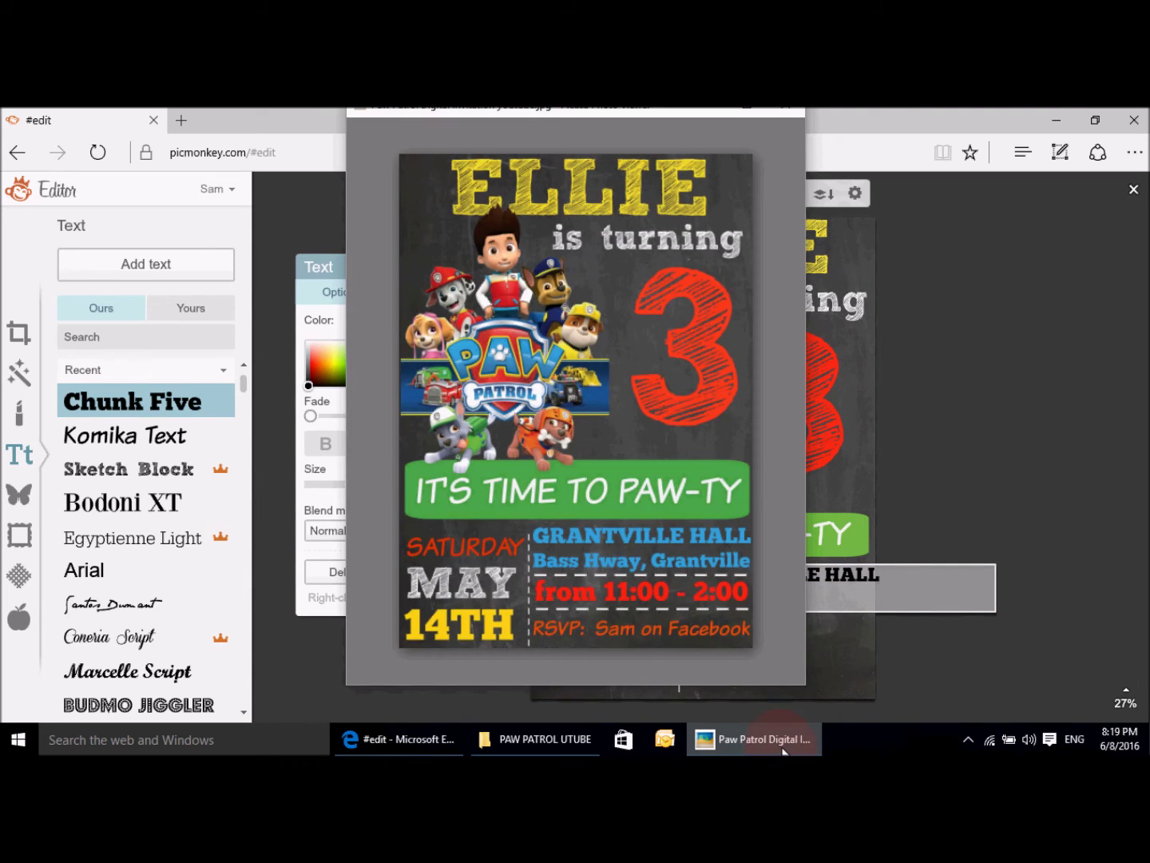
click(673, 686)
click(746, 599)
click(843, 574)
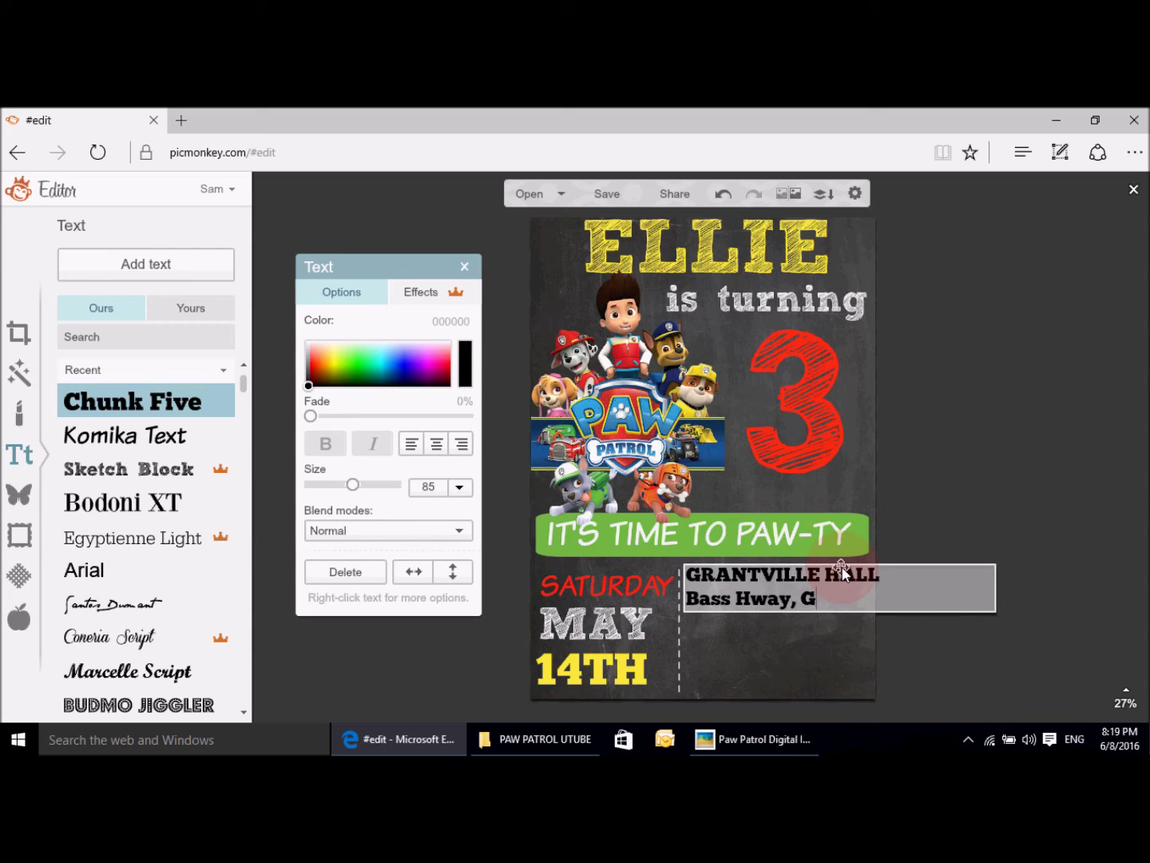
click(907, 516)
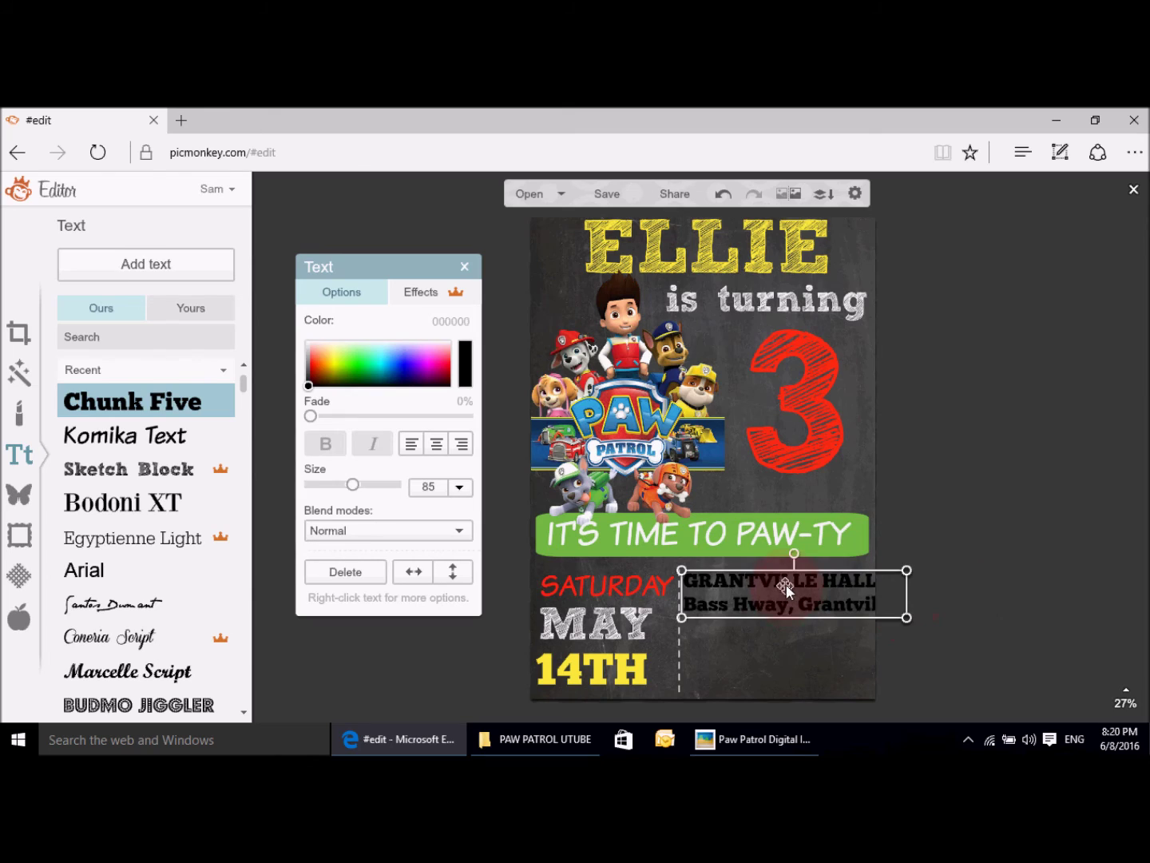
Step: Reduce both lines of the venue text to size 76 so they fit within the invitation's width
double_click(789, 593)
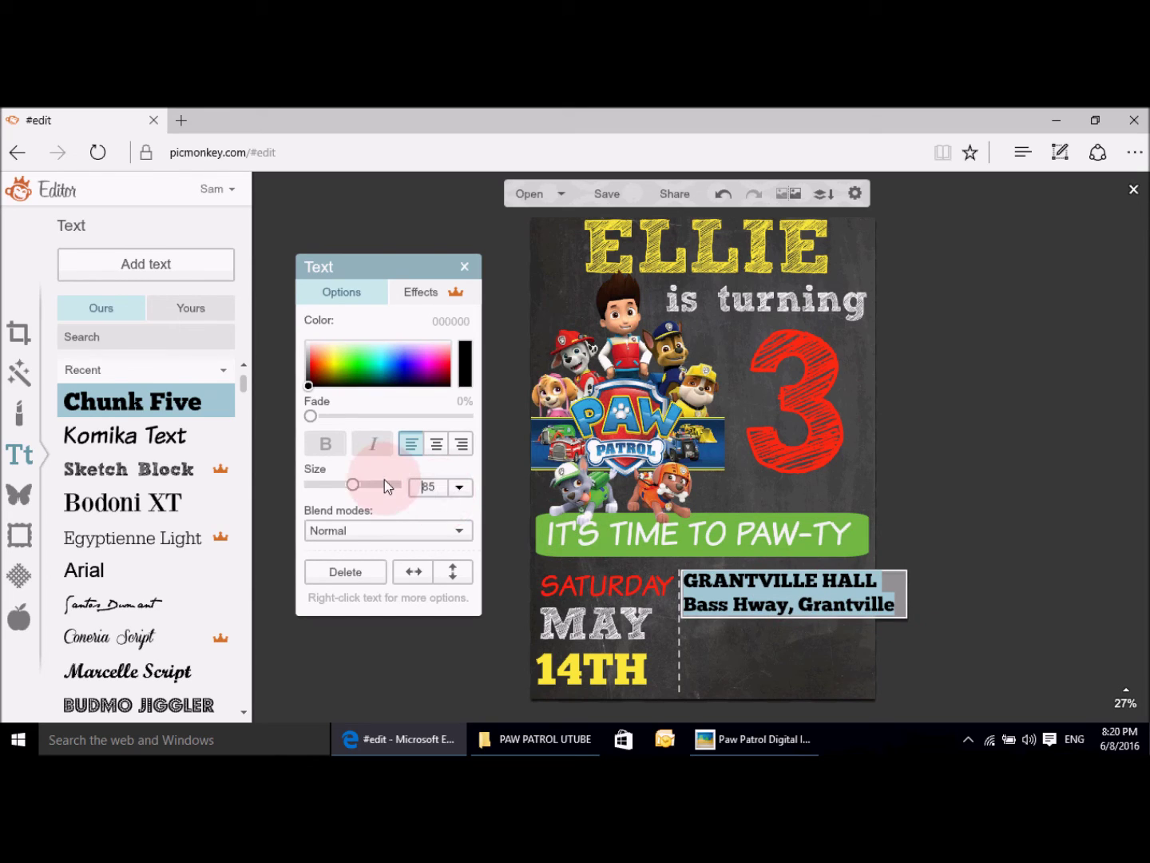
key(BackSpace)
text(0)
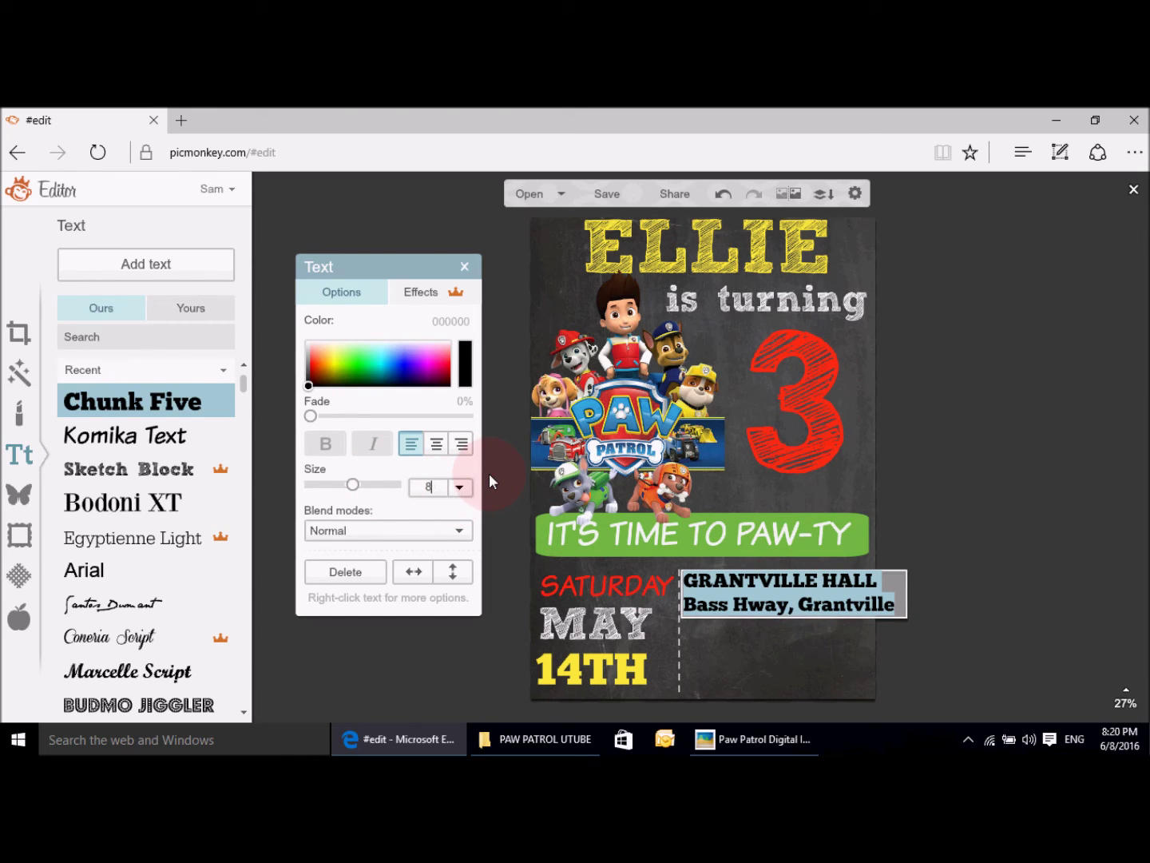
key(Return)
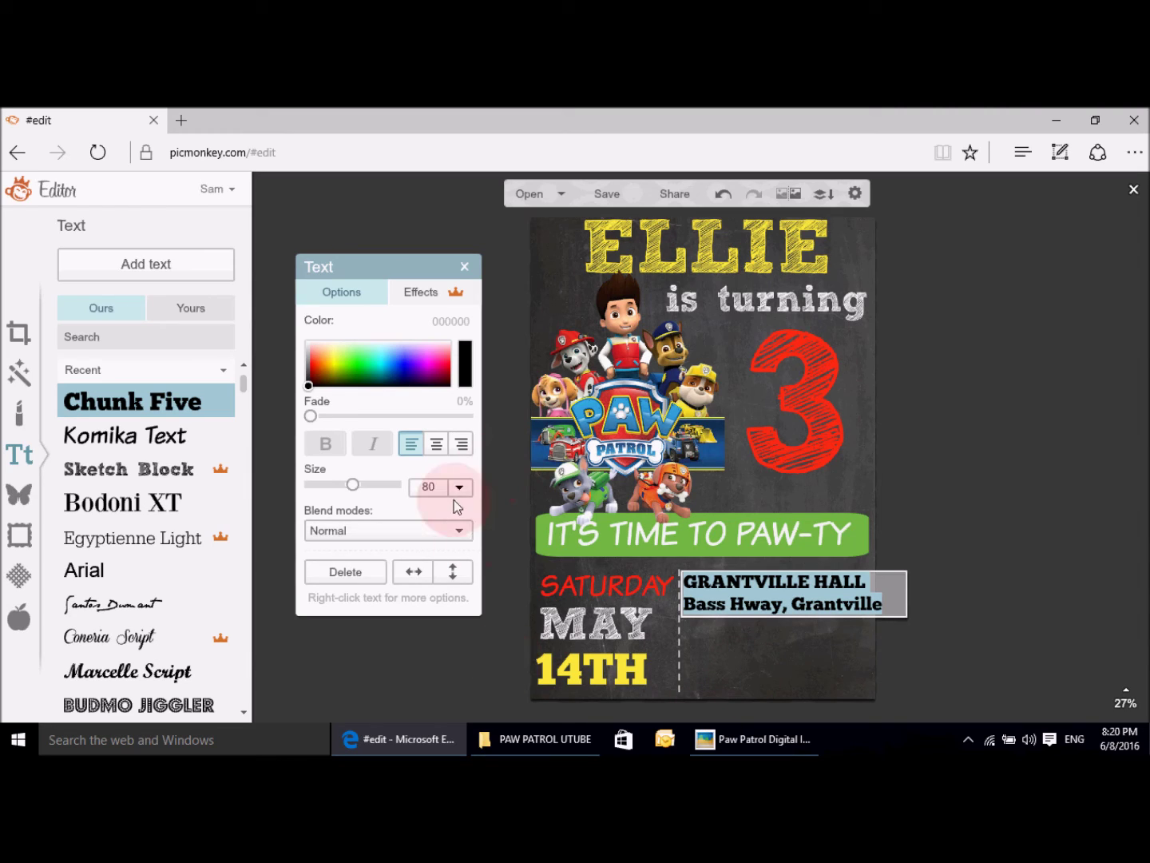
key(BackSpace)
key(BackSpace)
text(76)
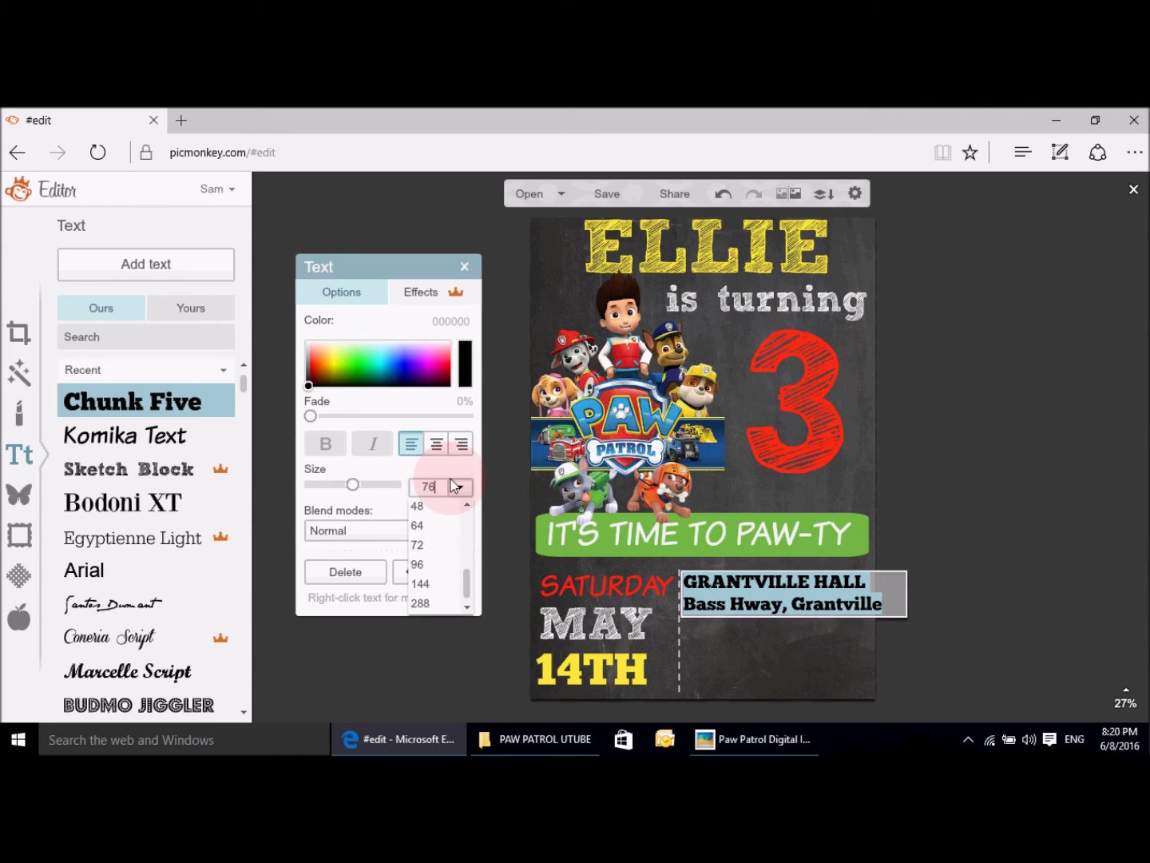
key(Return)
click(940, 661)
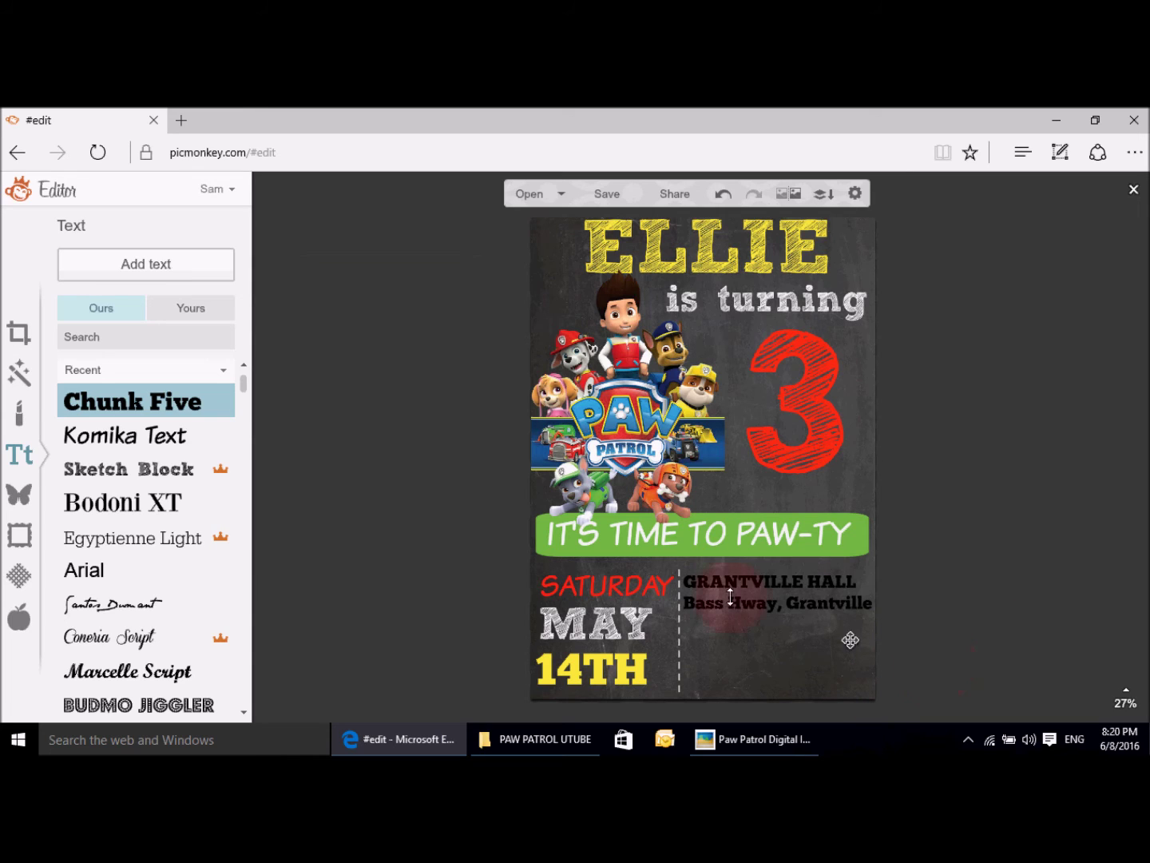
Step: Recolour both lines of the venue text light blue (2caad3), sampled from the Paw Patrol artwork
click(763, 586)
click(906, 665)
click(789, 605)
double_click(788, 606)
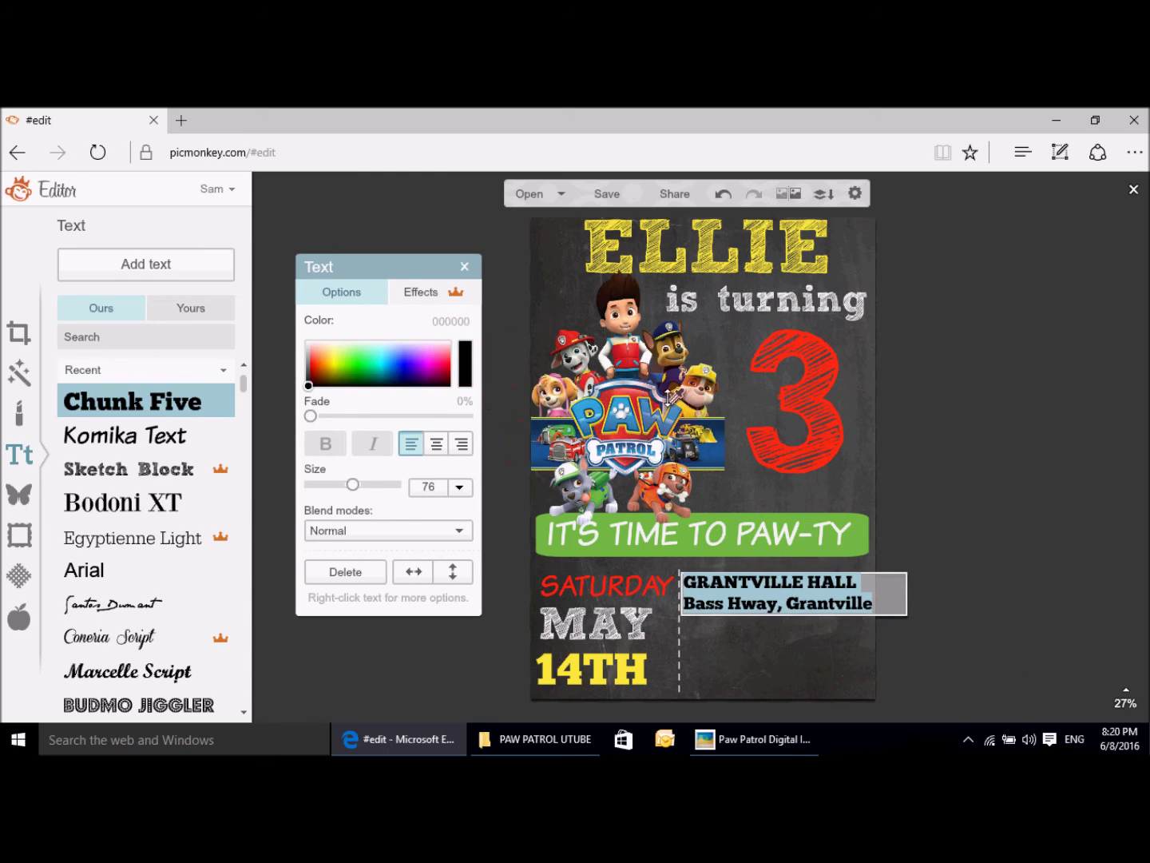
drag(637, 366, 635, 367)
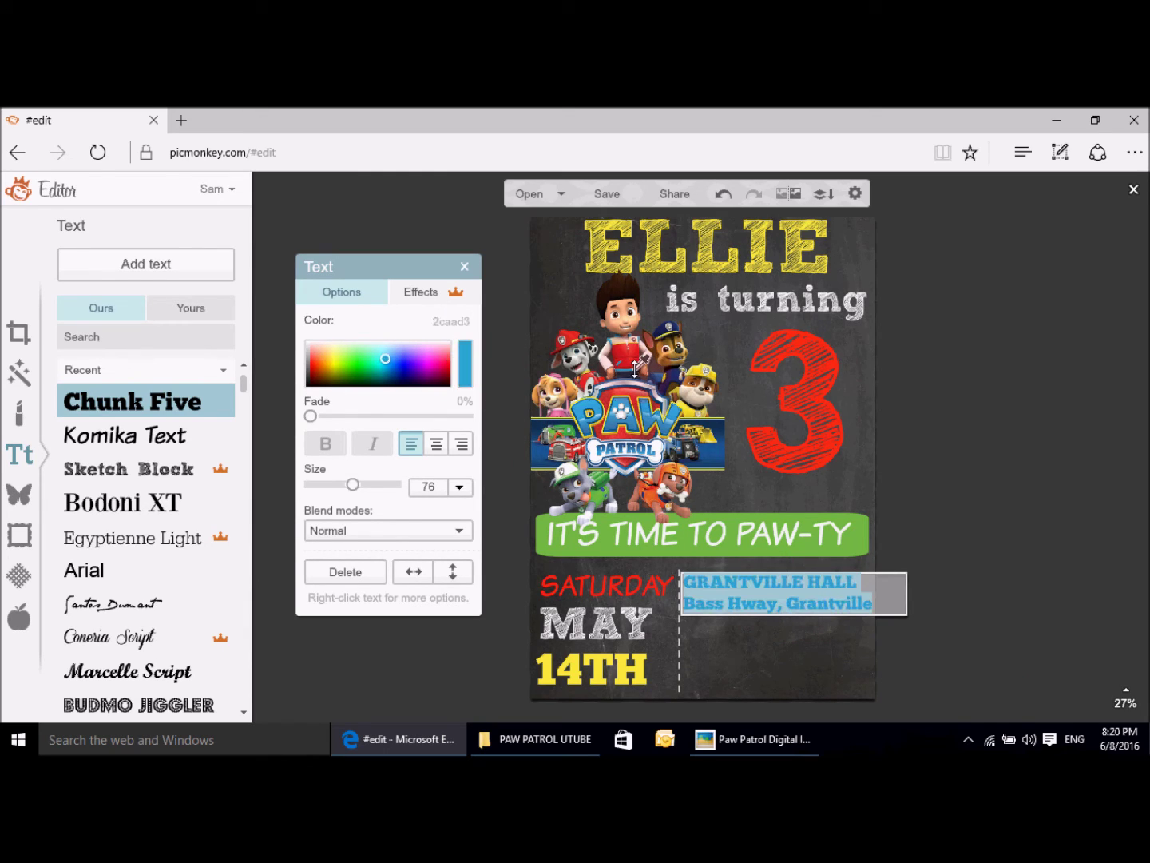
click(1036, 585)
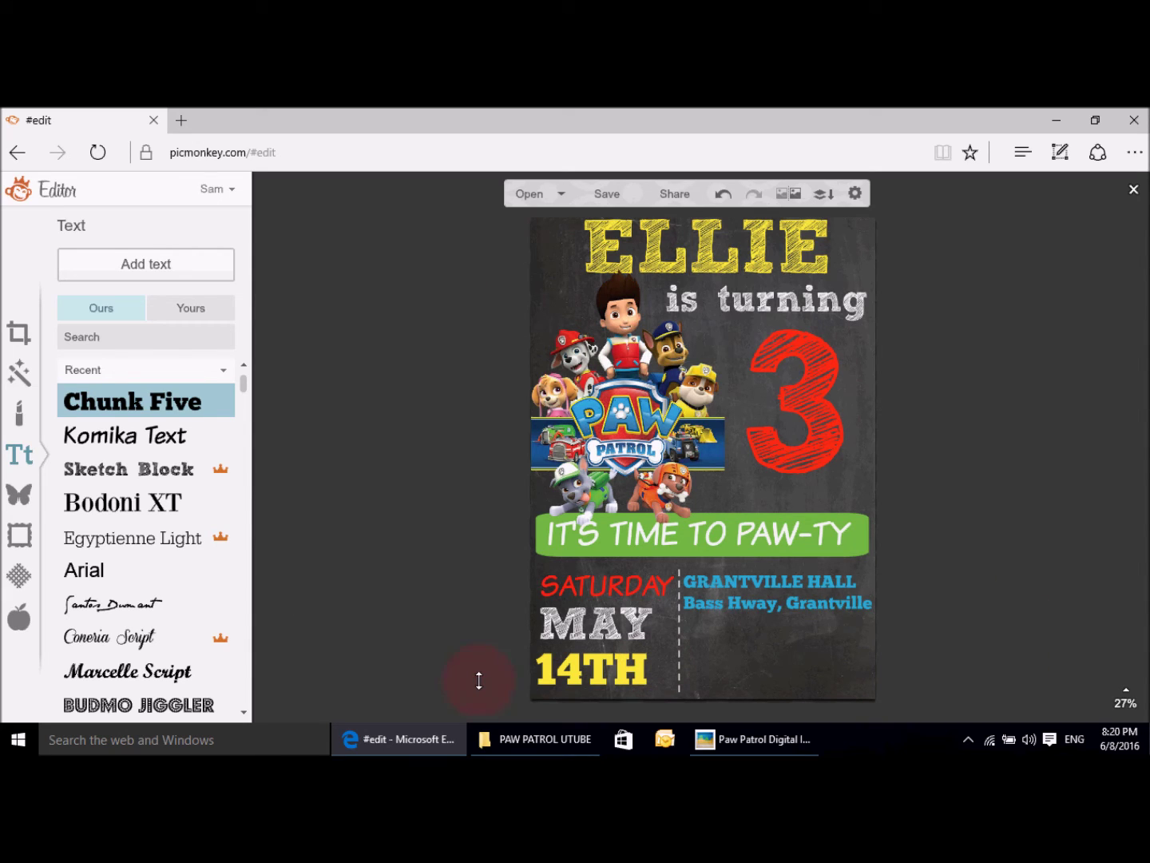
click(682, 632)
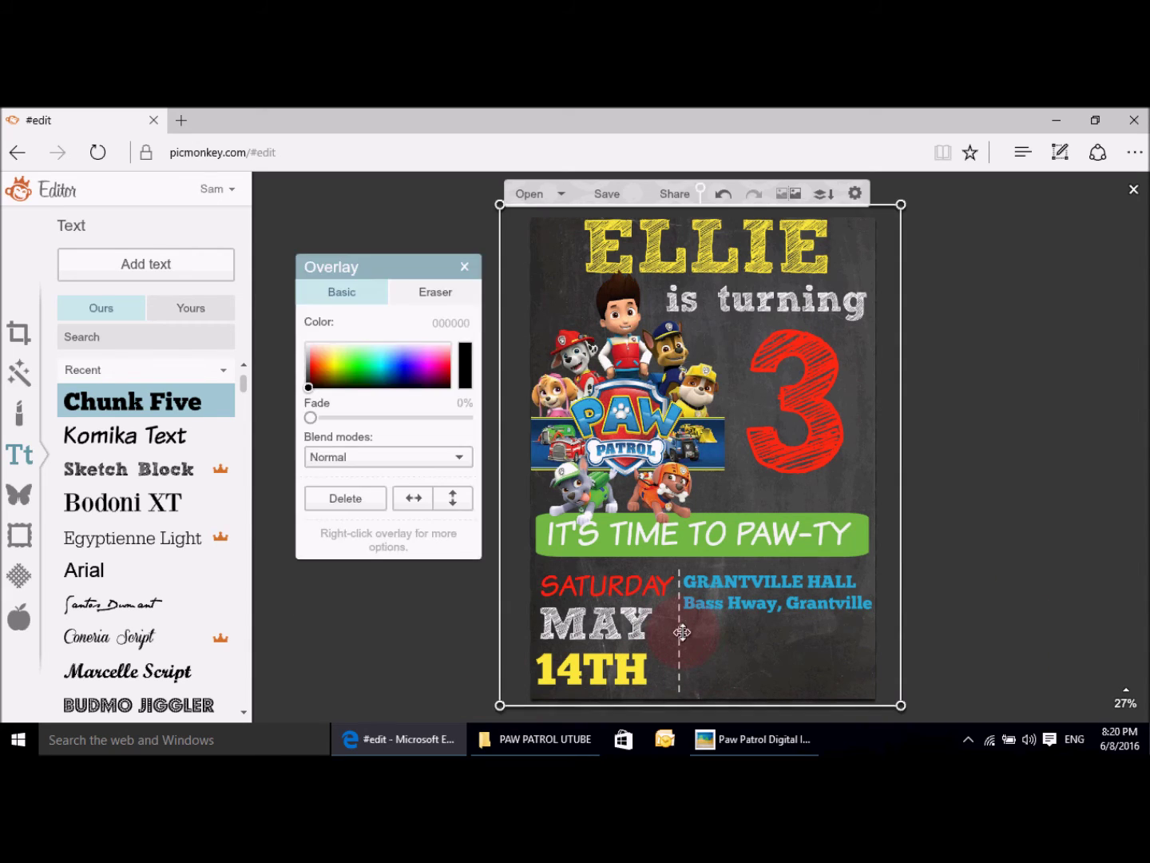
click(1044, 632)
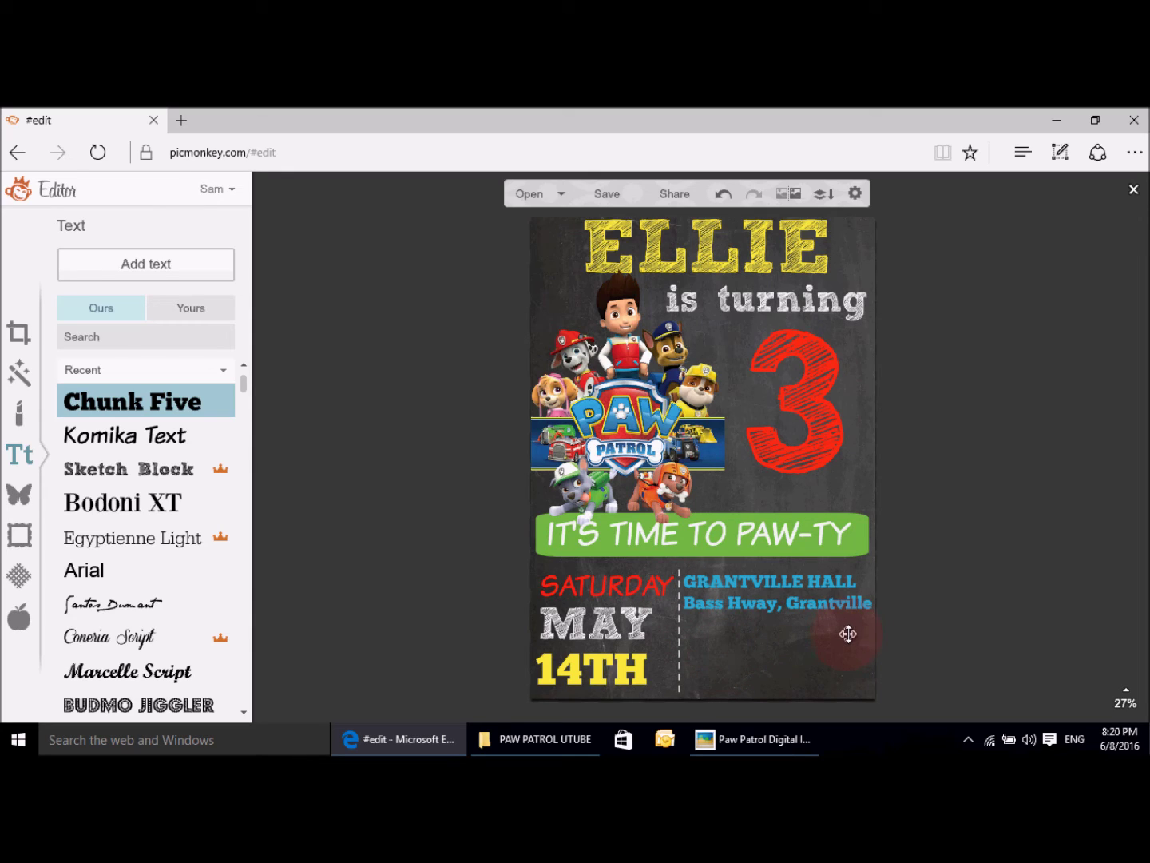
Step: Add the party time text "from 11:00-2:00" in Chunk Five, checking the wording against the finished sample
click(142, 396)
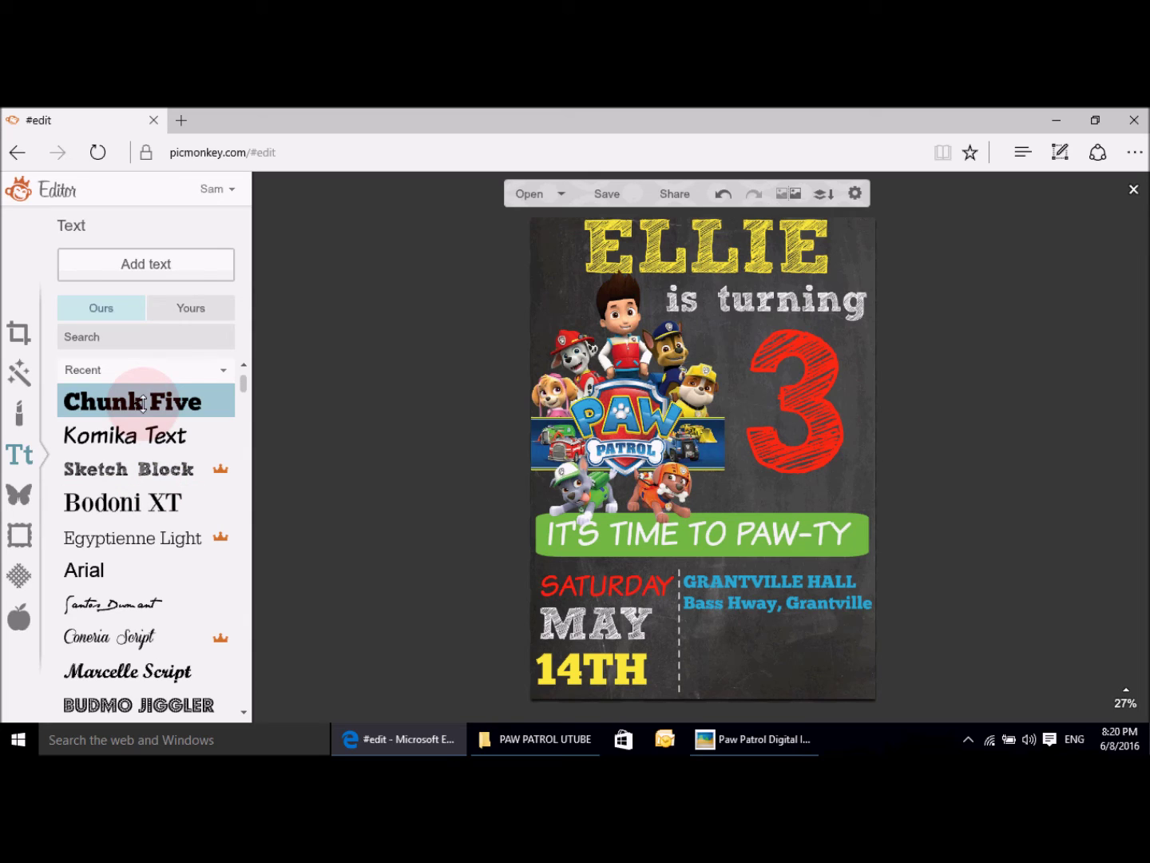
click(170, 266)
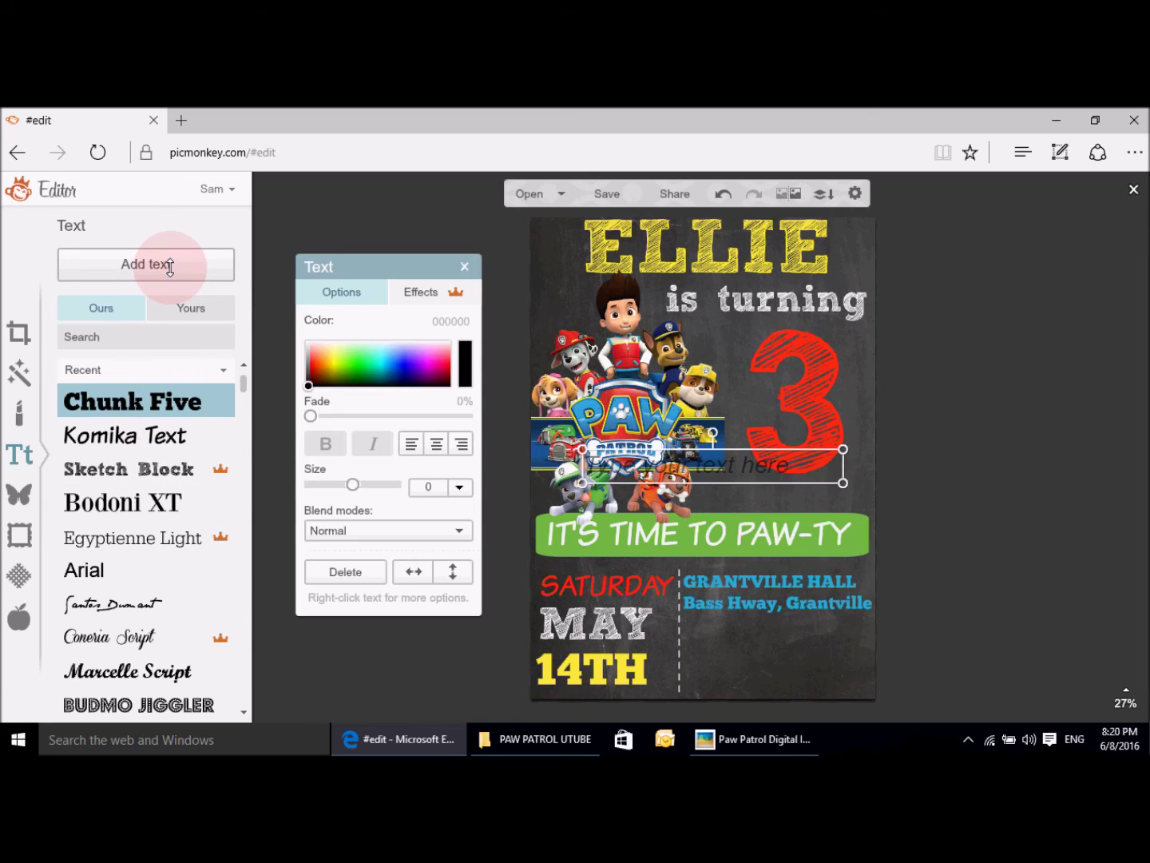
click(754, 741)
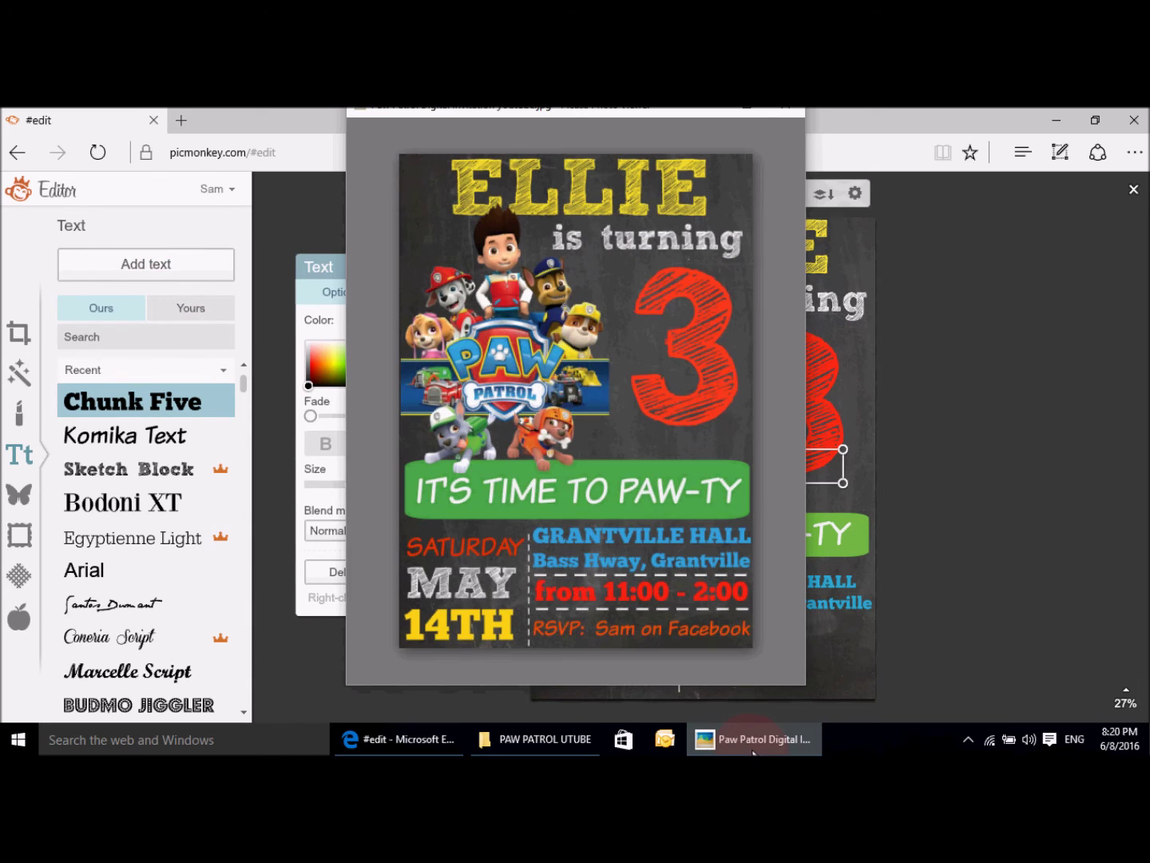
click(415, 740)
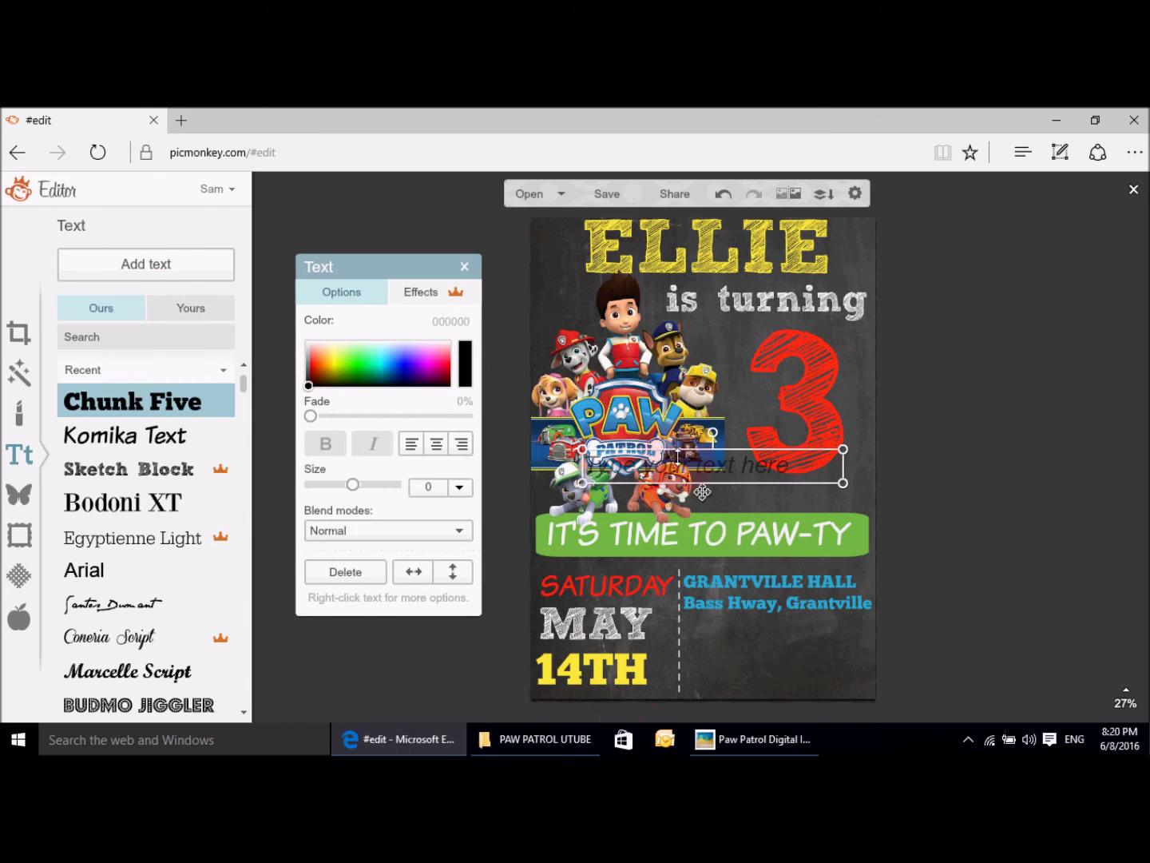
click(677, 457)
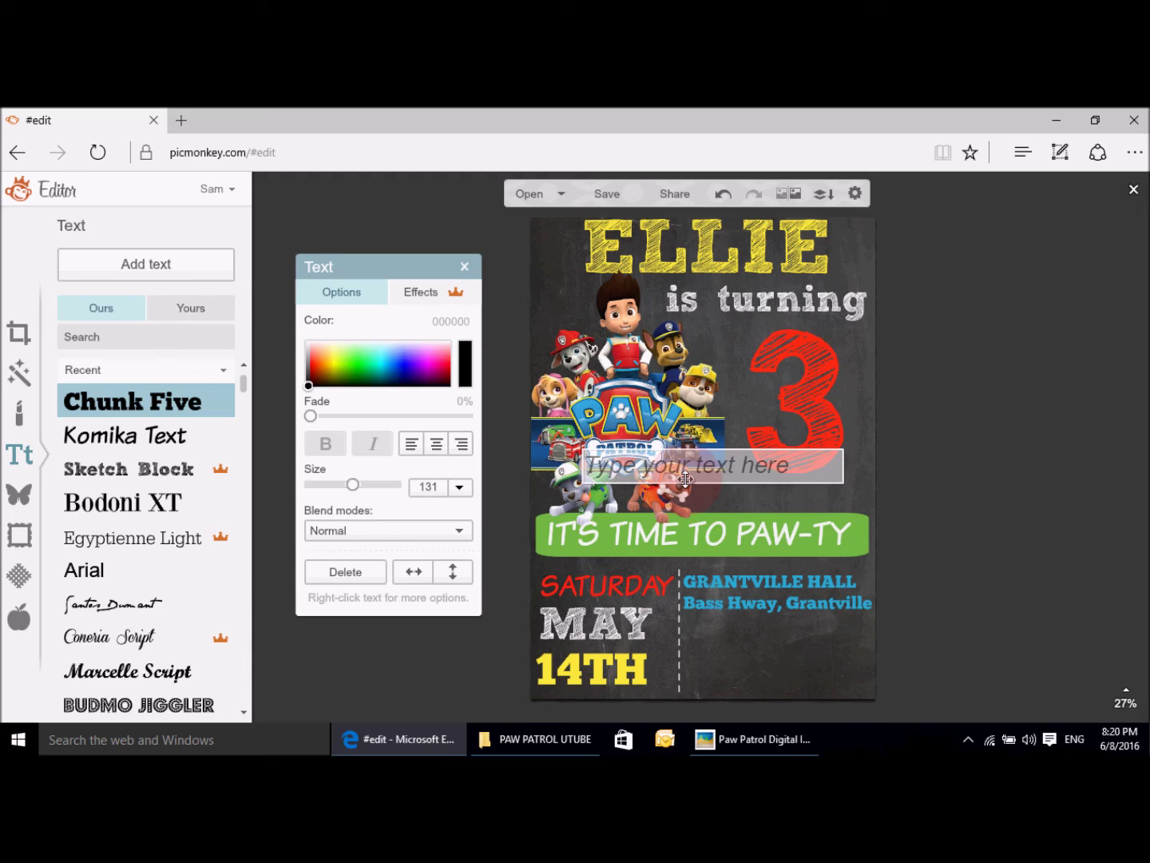
text(from 11)
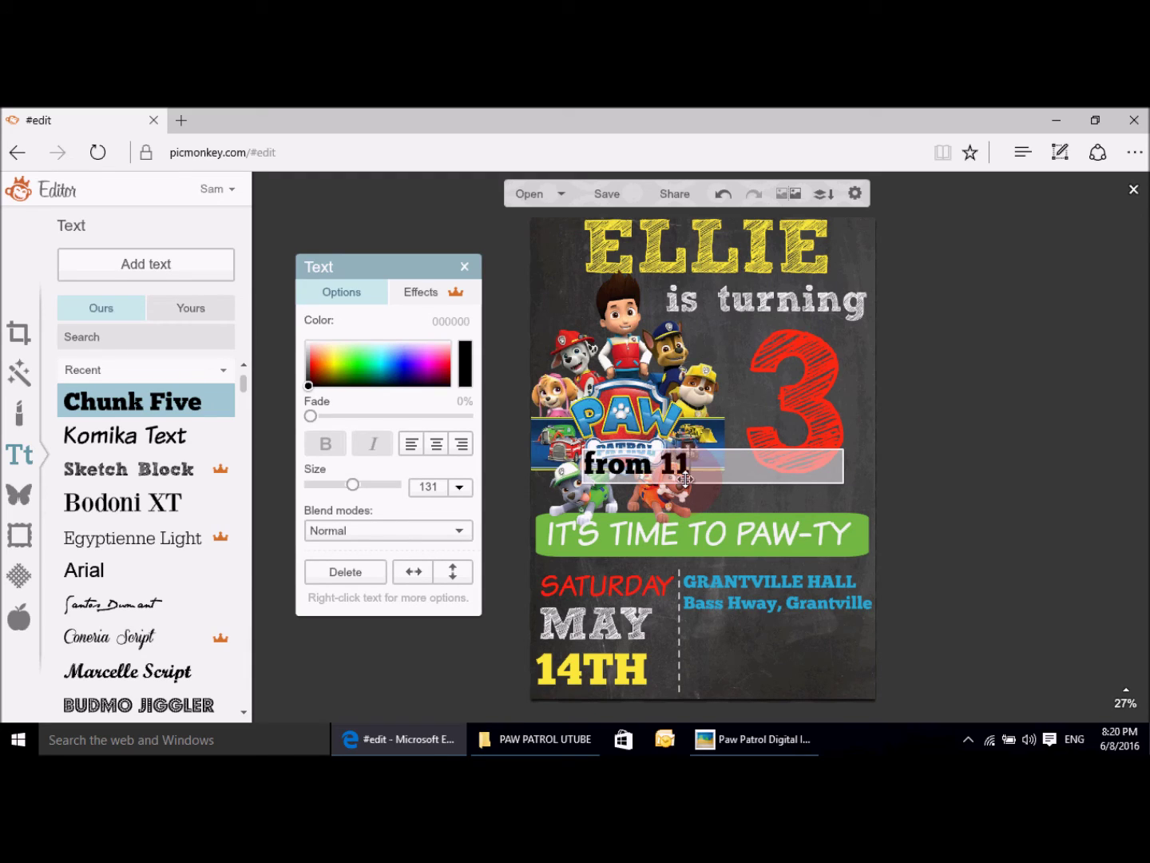
text(:00-2:)
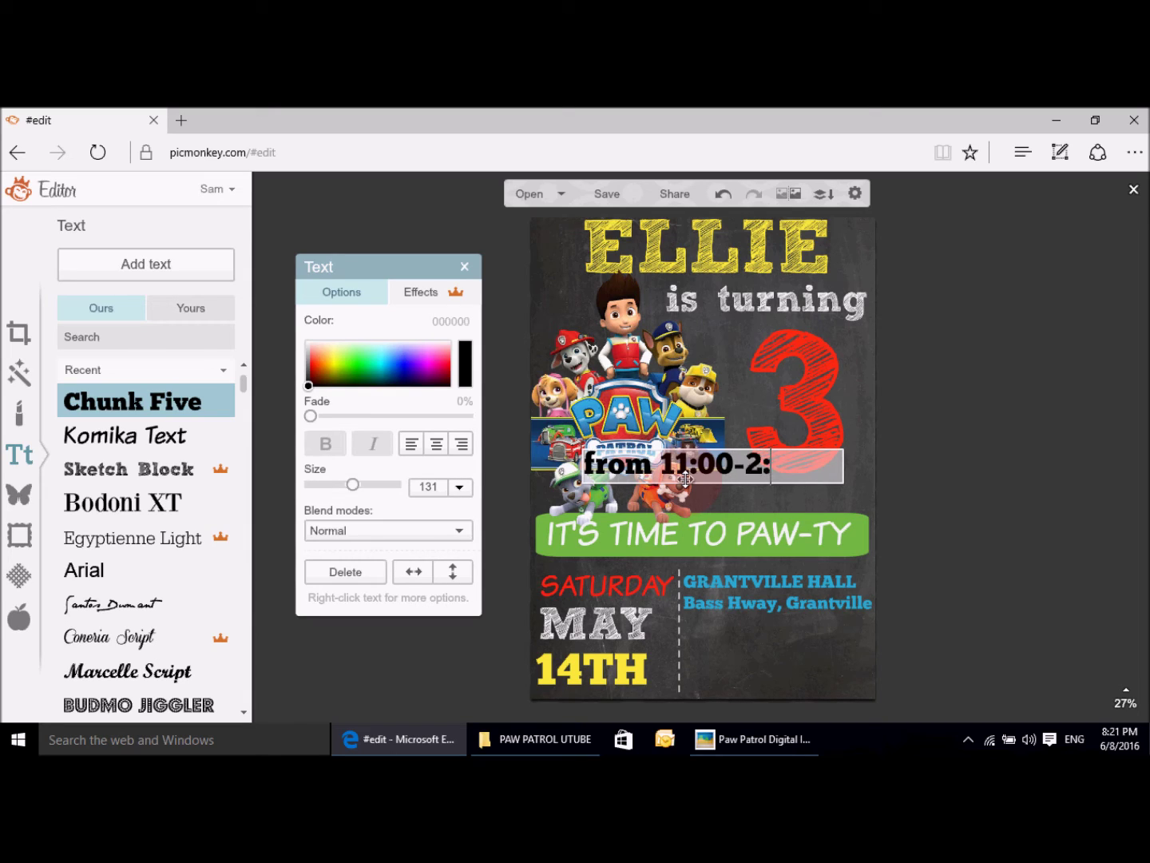
text(00)
click(748, 500)
Step: Set the party time text to size 114 and place it directly below the venue address, right of the dashed line
double_click(789, 466)
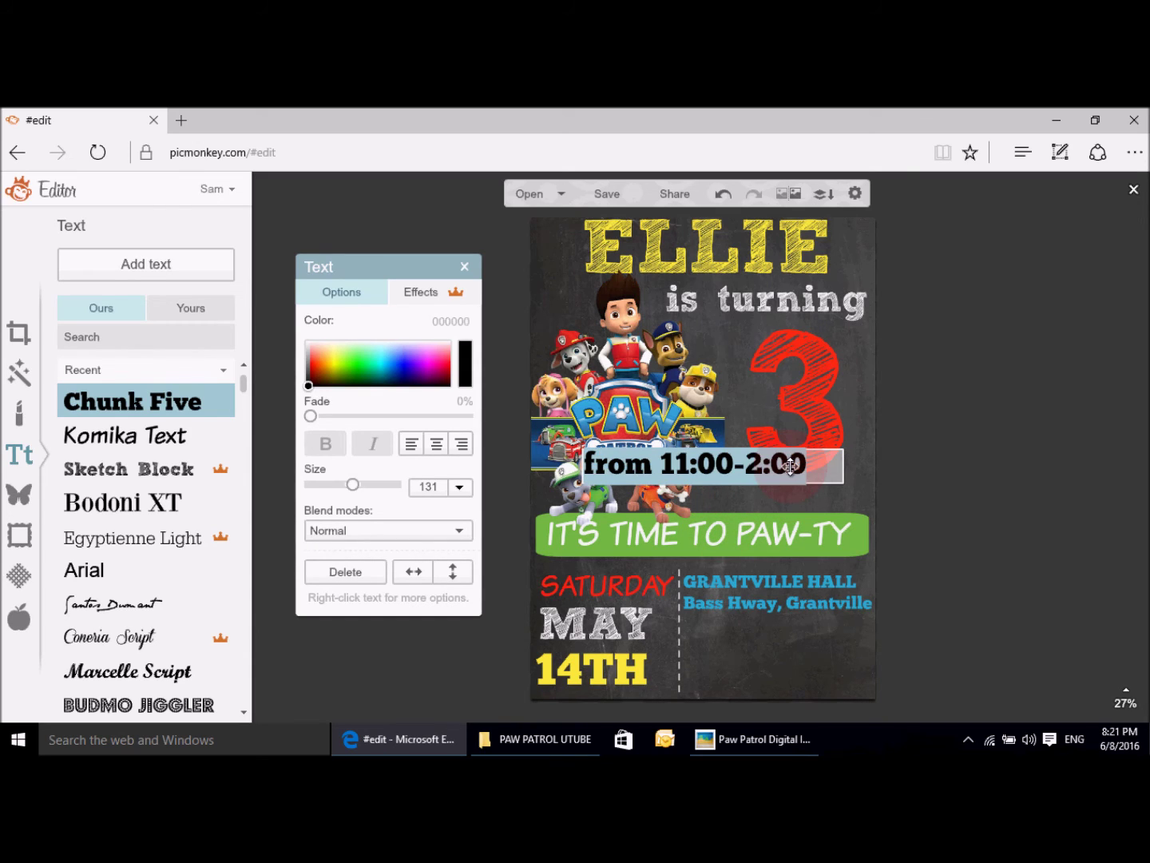
click(426, 486)
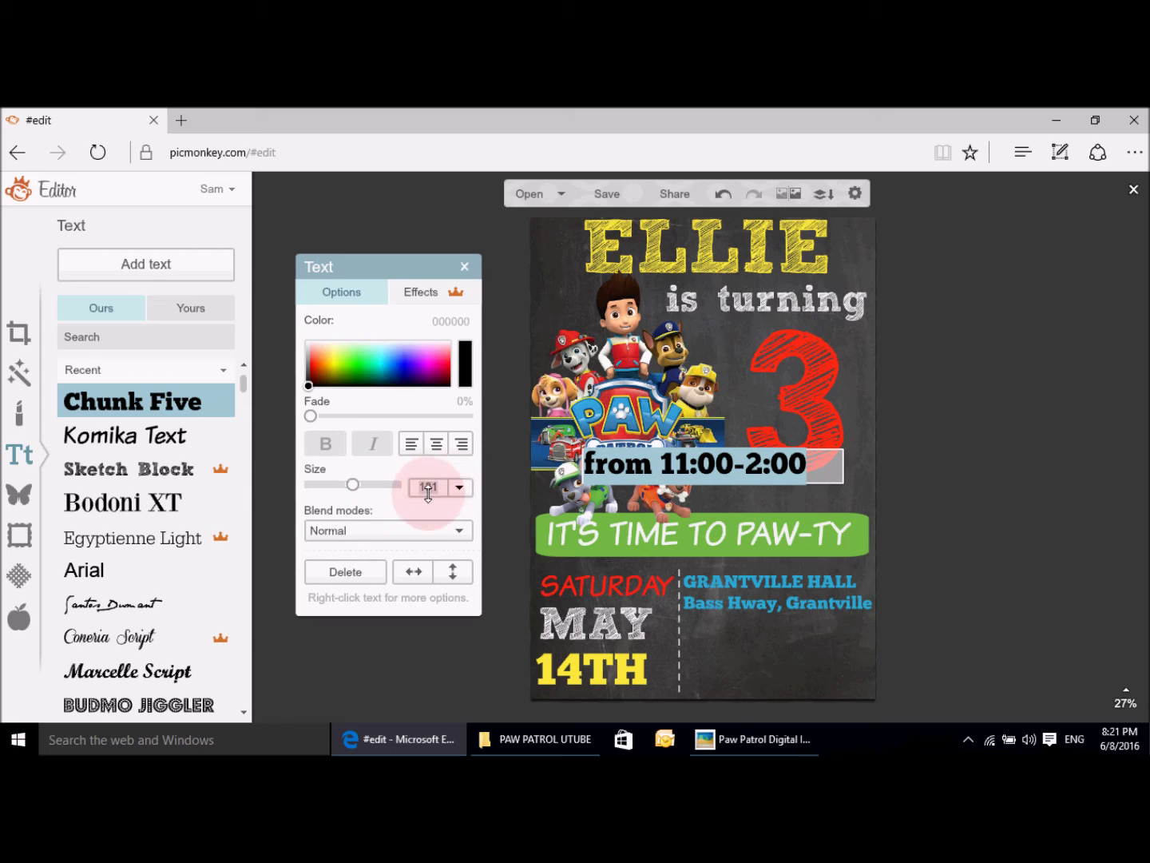
text(114114)
key(Return)
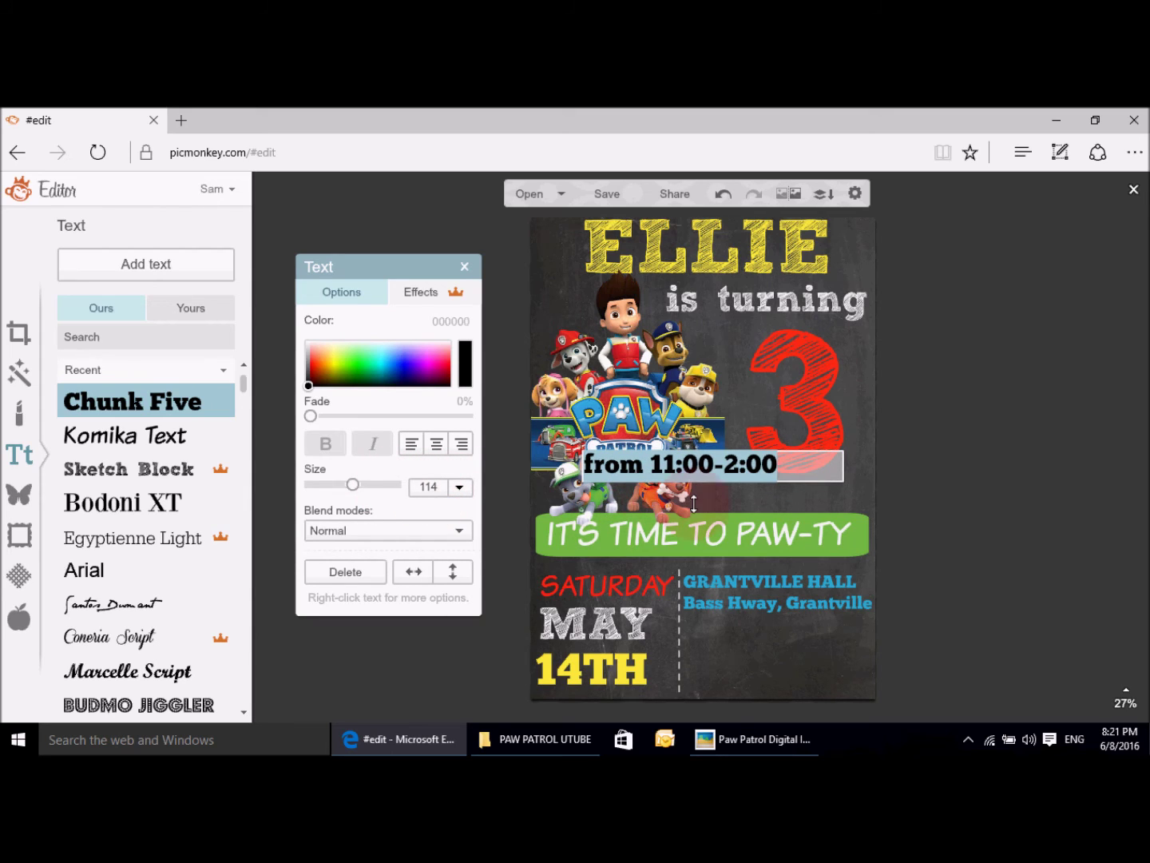
click(707, 478)
drag(707, 463, 805, 626)
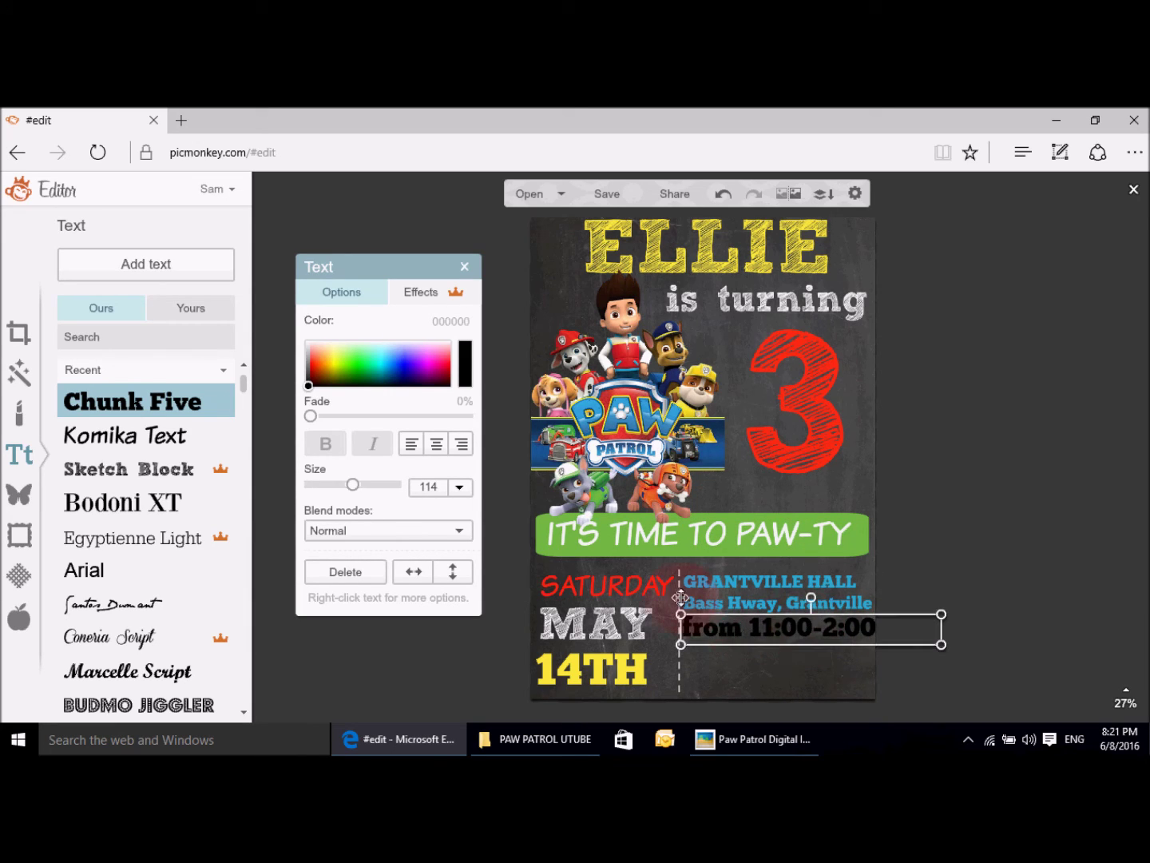
Step: Move the chalkboard background off the invitation so the vertical dashed line beneath it can be selected
click(683, 597)
click(637, 624)
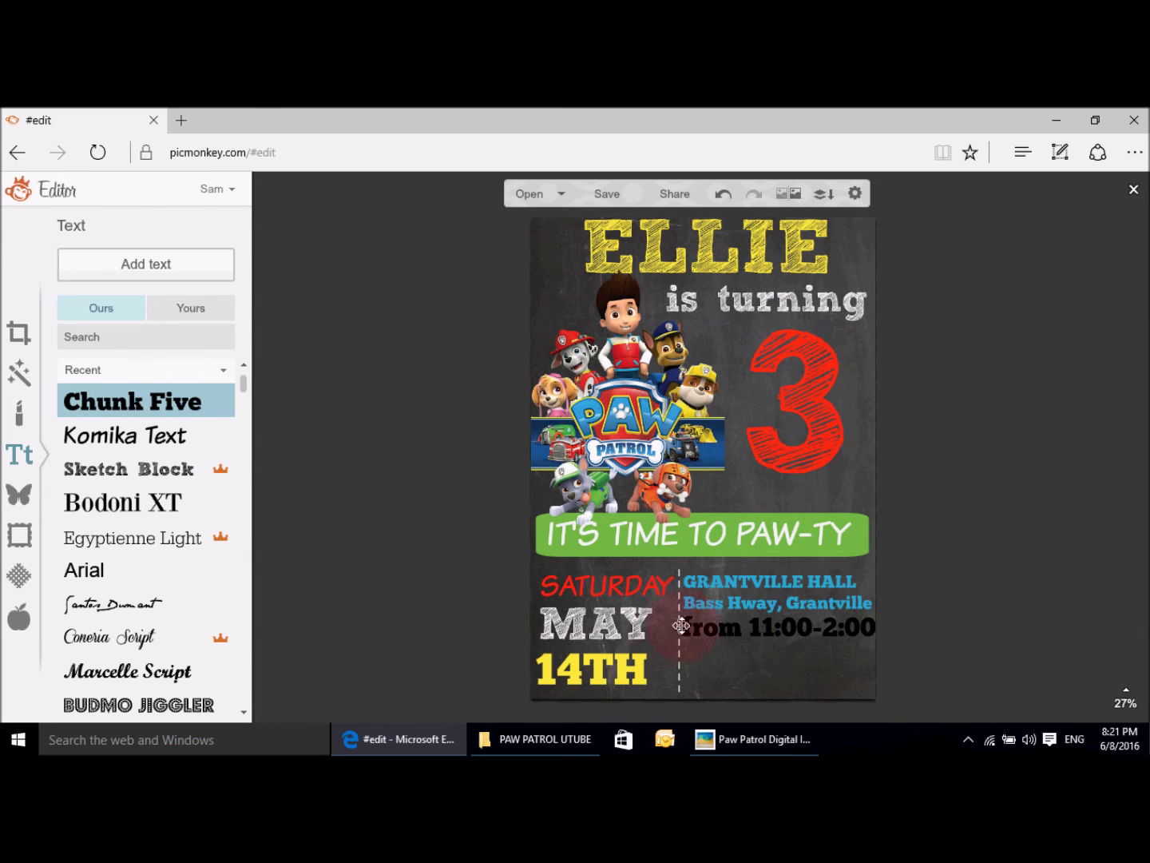
click(680, 622)
click(435, 618)
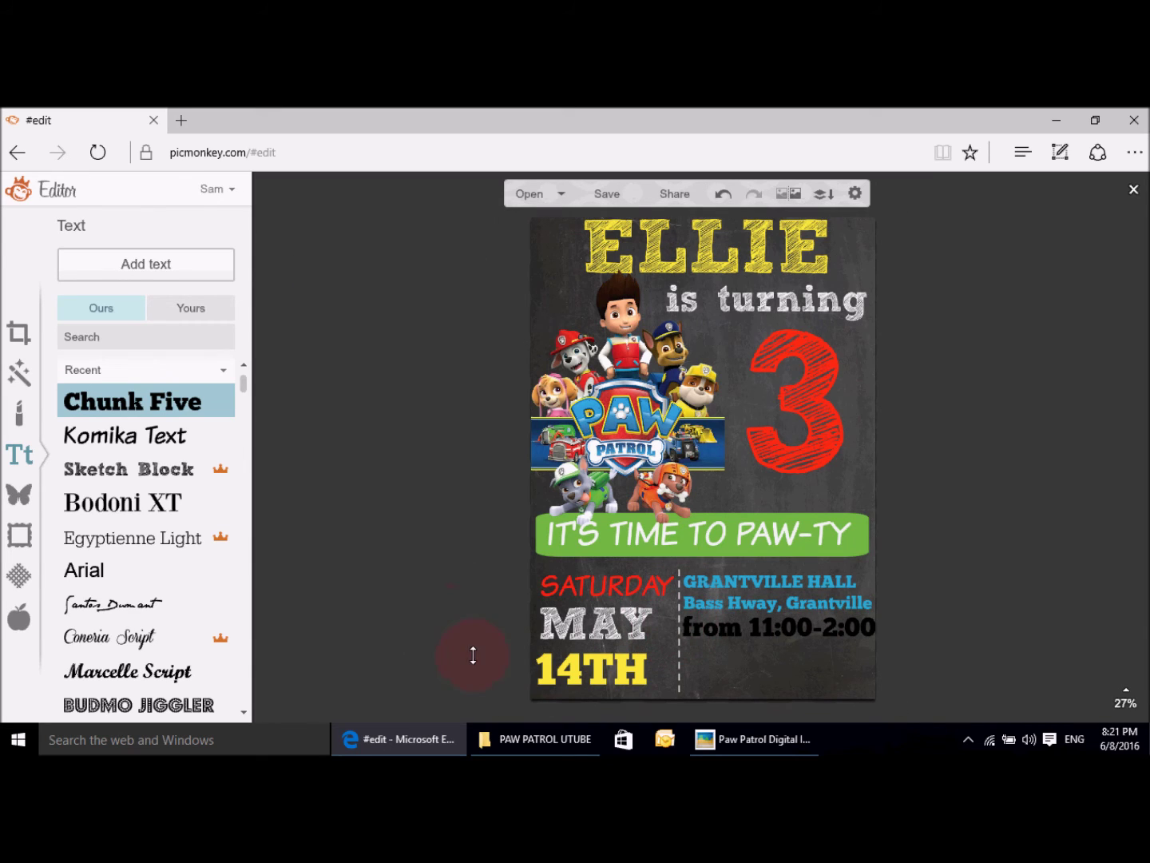
click(680, 678)
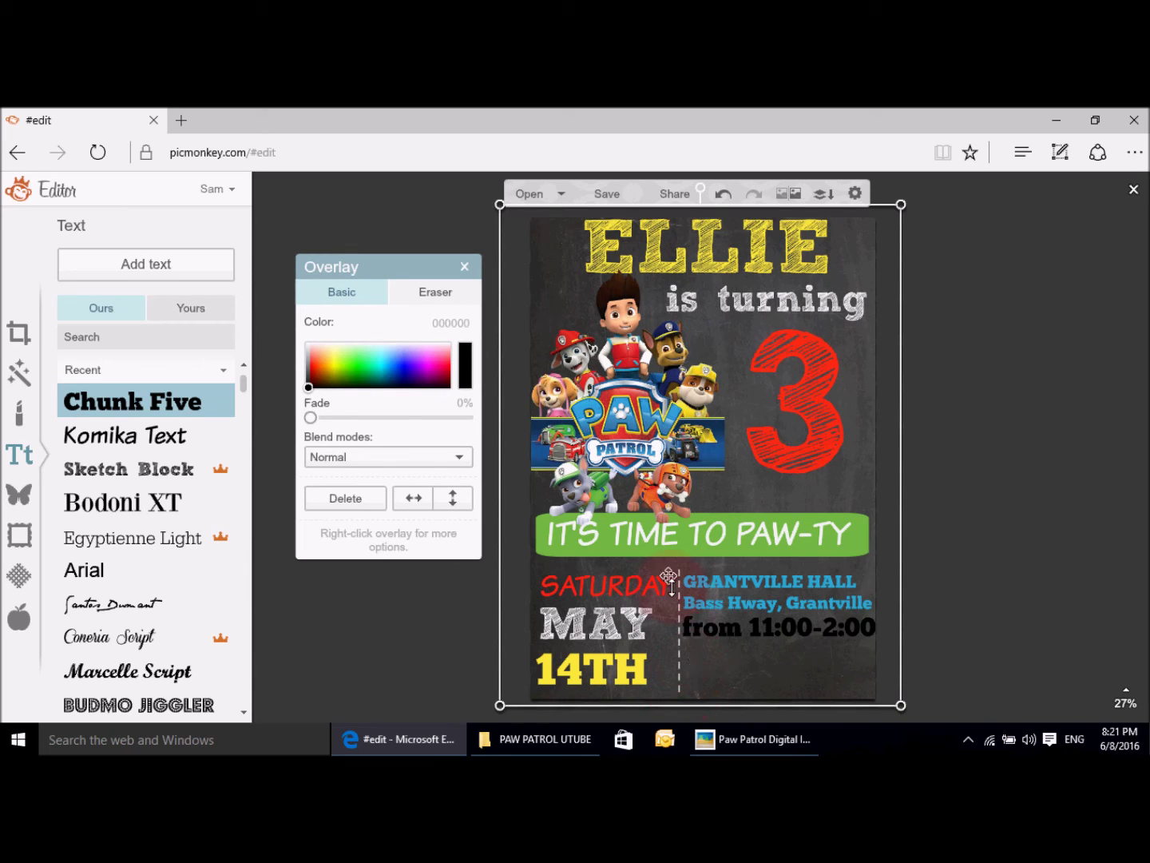
drag(808, 672, 417, 678)
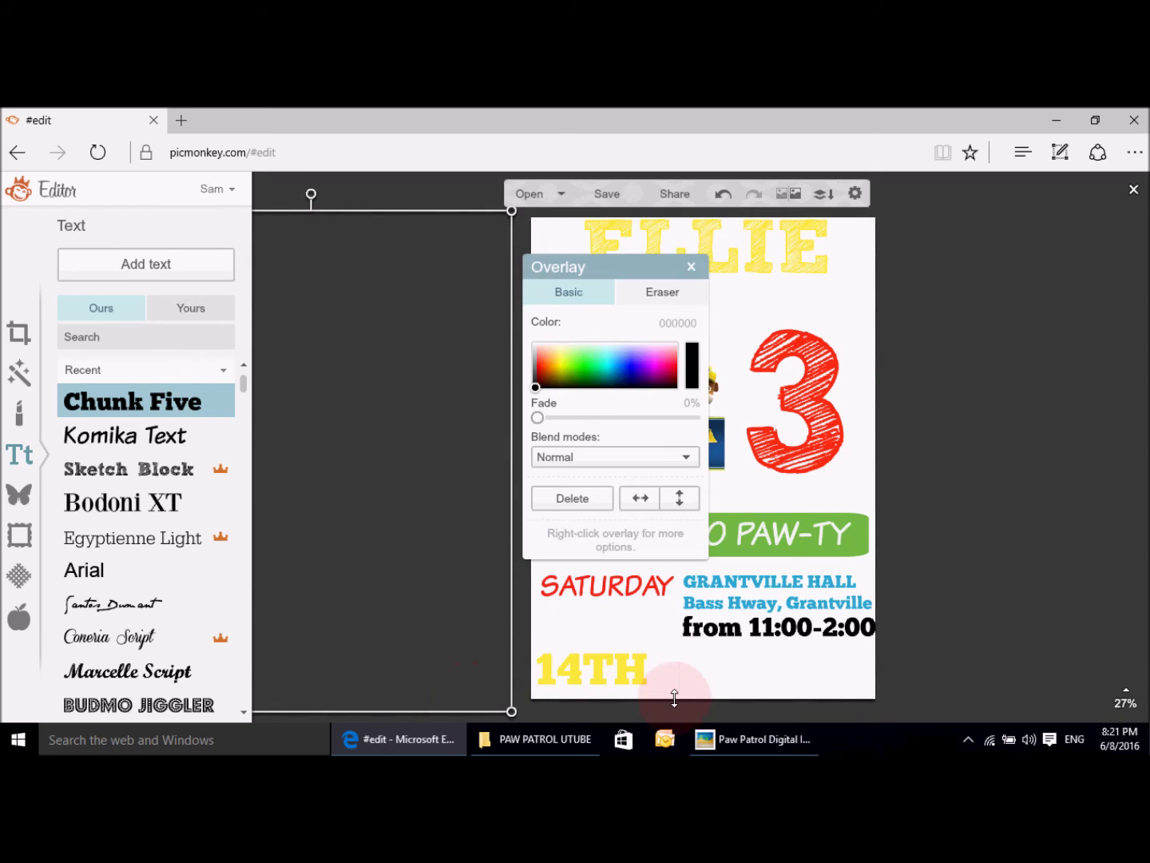
Step: Shrink the SATURDAY text to size 120 and shift the vertical dashed line left, close against it
click(680, 655)
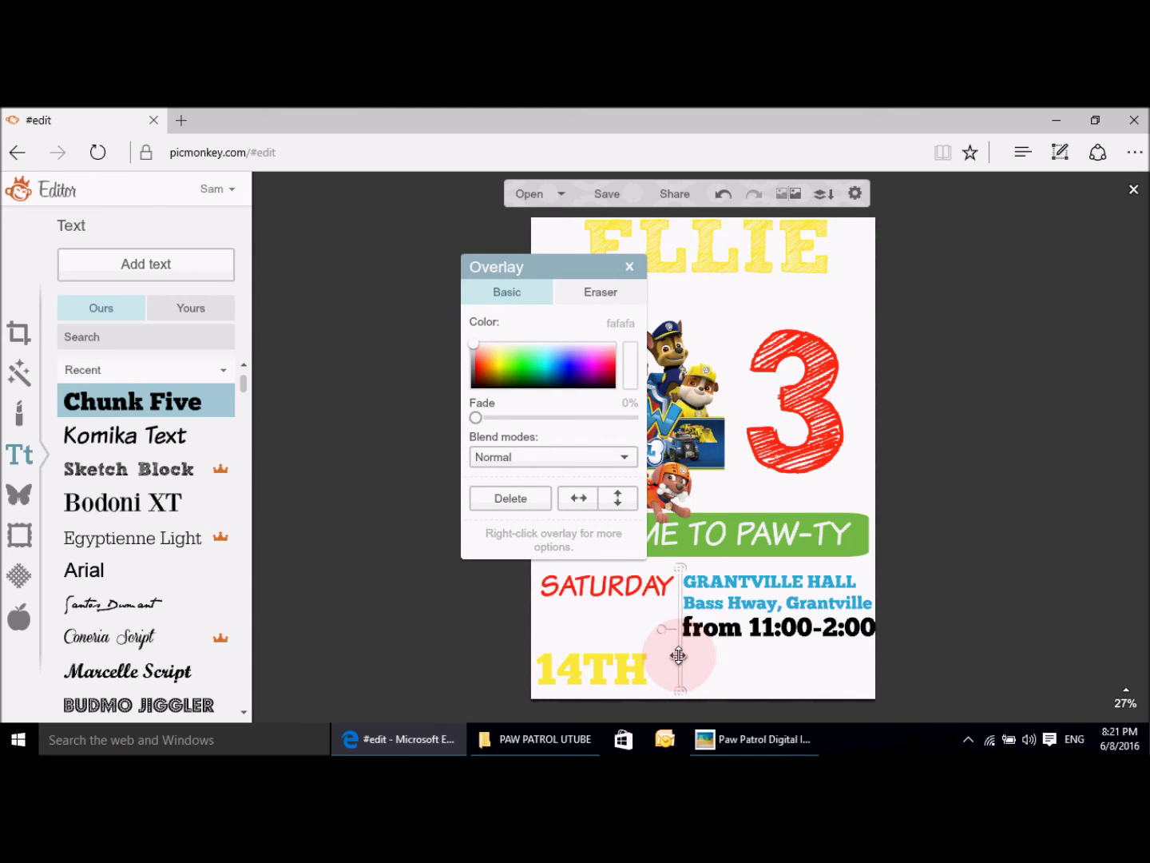
drag(678, 655, 673, 655)
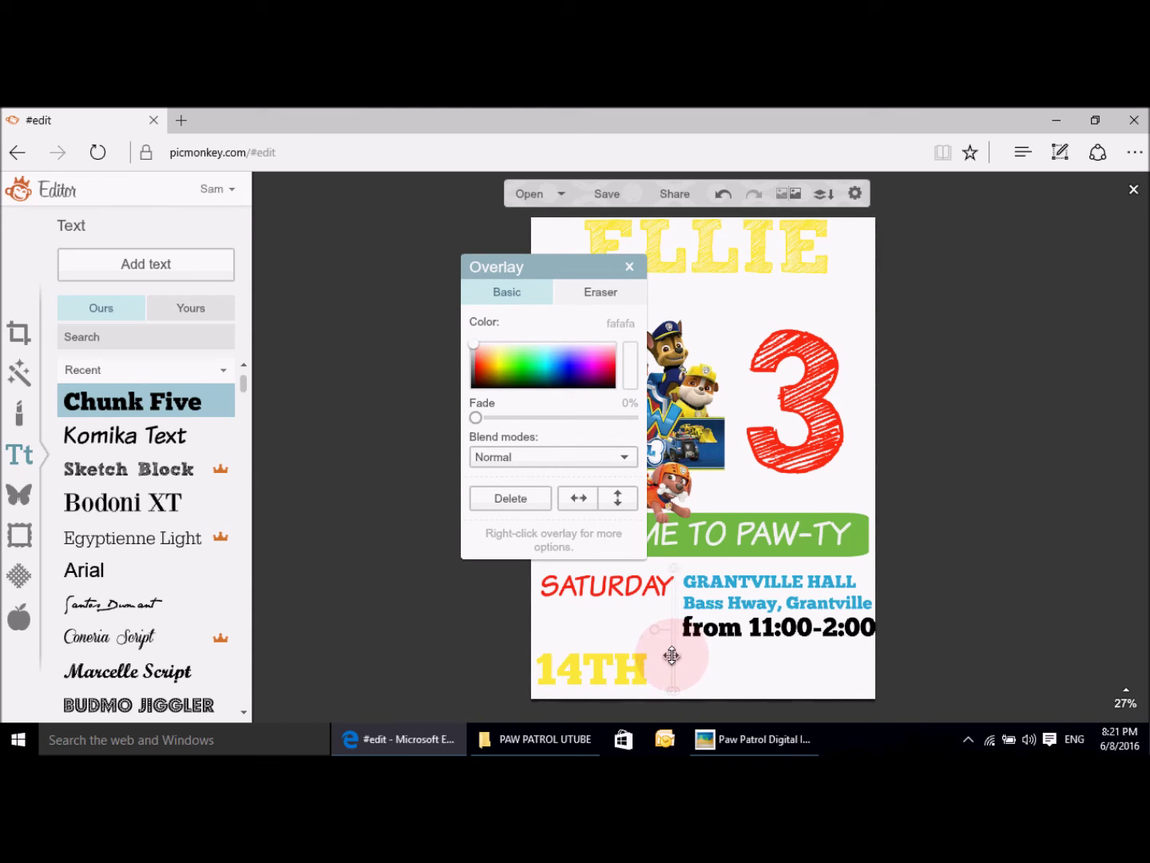
click(639, 589)
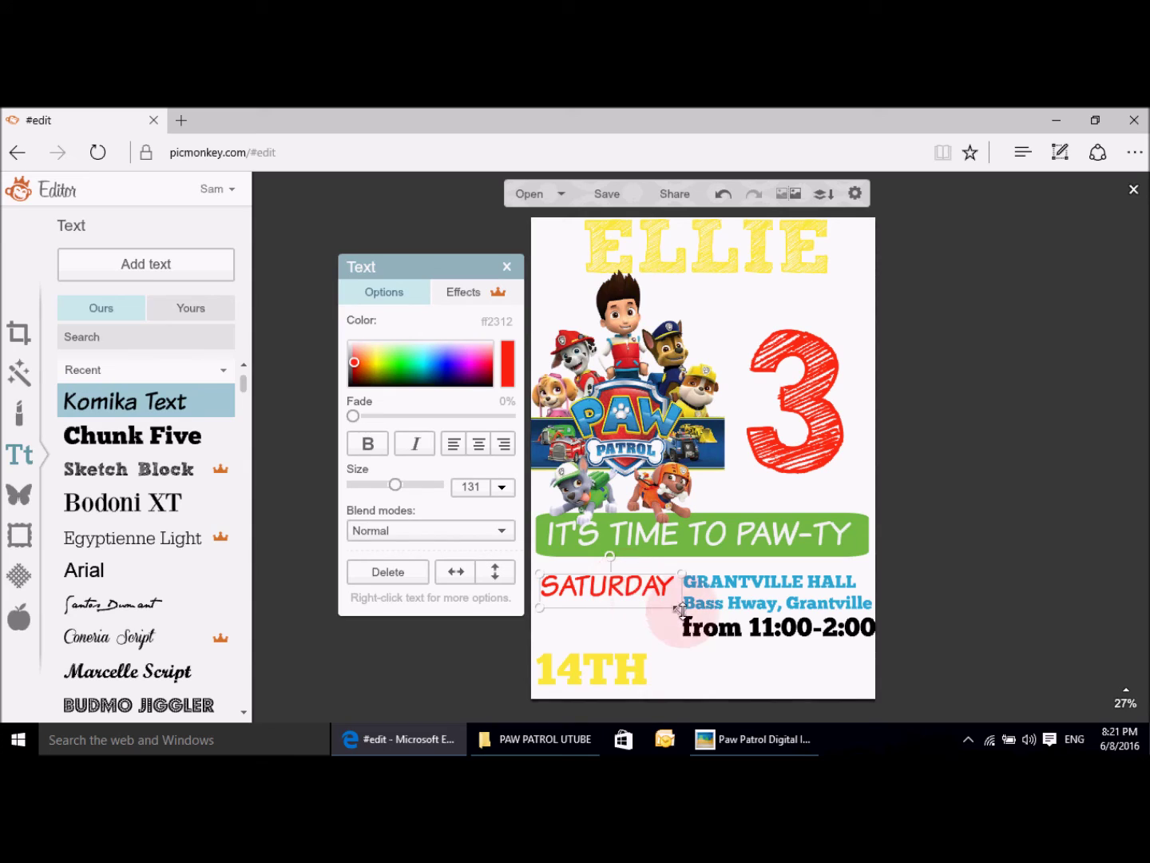
drag(681, 607, 627, 586)
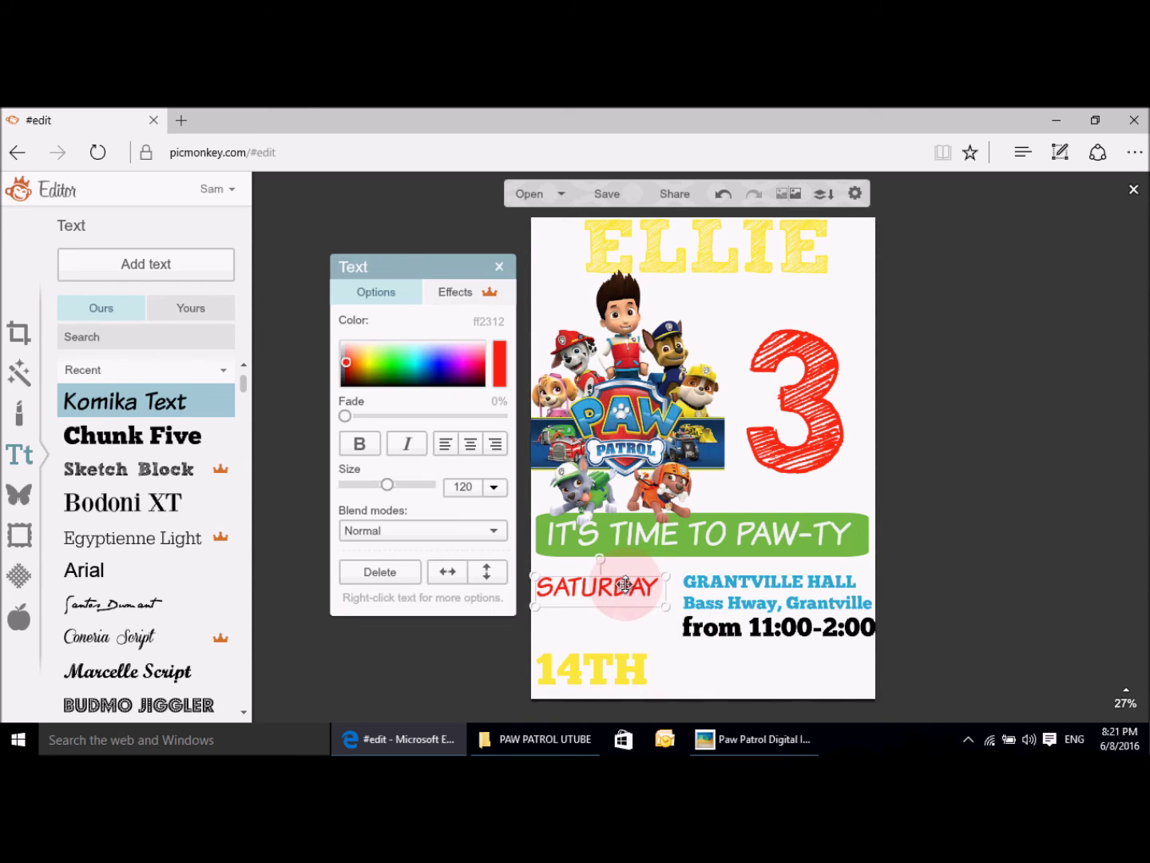
click(673, 636)
drag(671, 637, 662, 637)
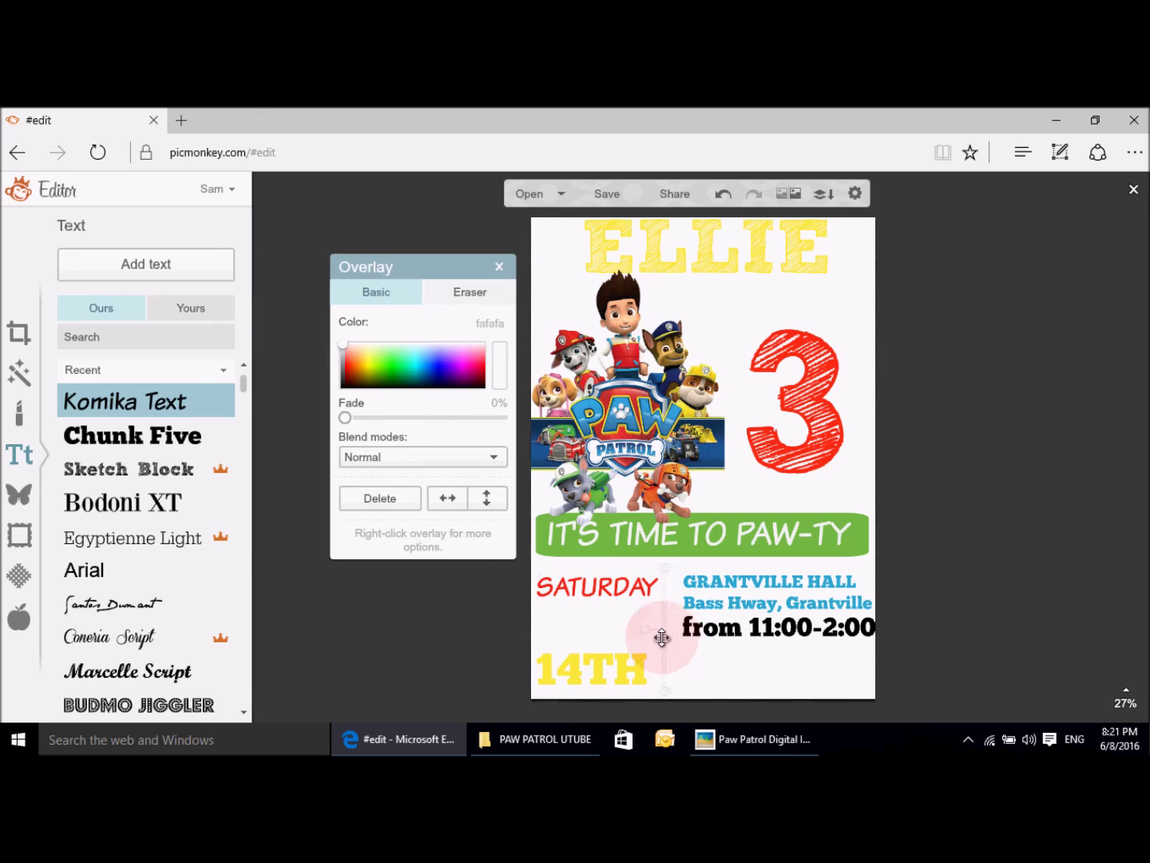
Step: Move both venue lines and the party time text left so they start just beside the vertical dashed line
click(743, 591)
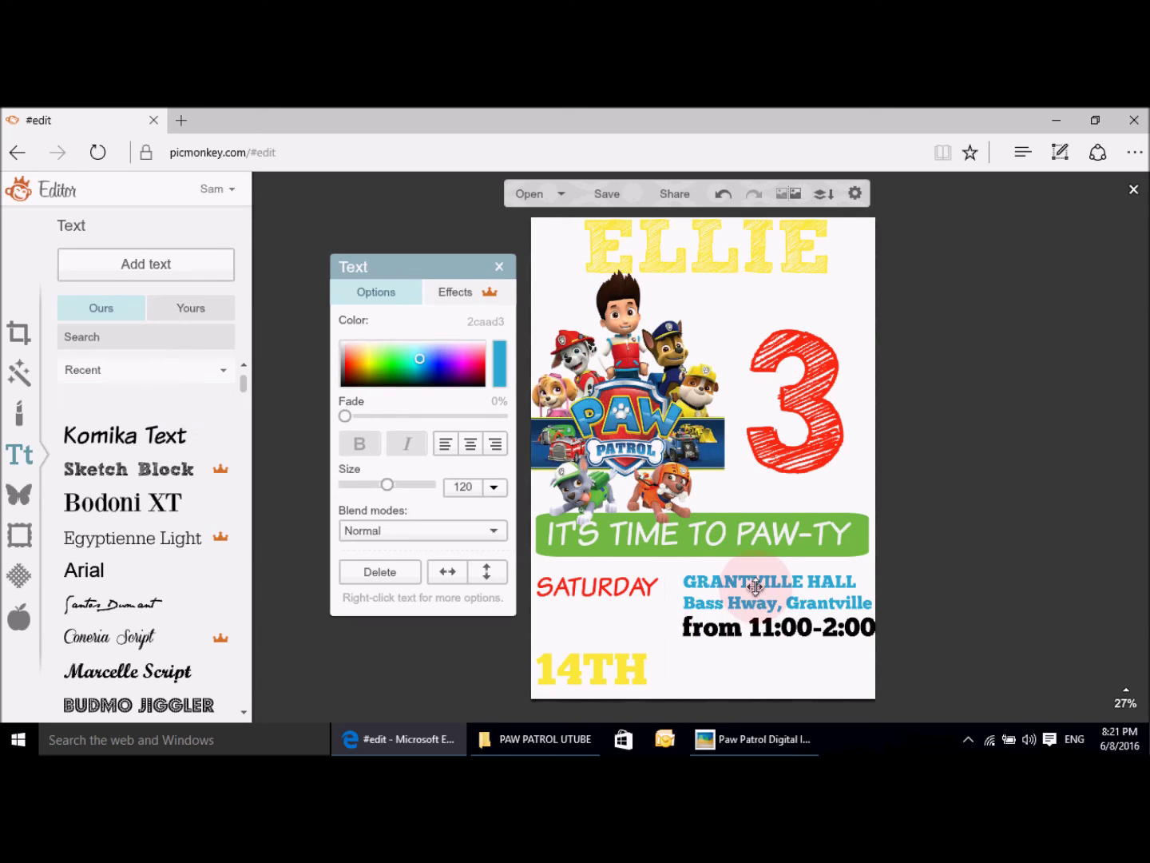
drag(684, 619, 668, 622)
click(707, 635)
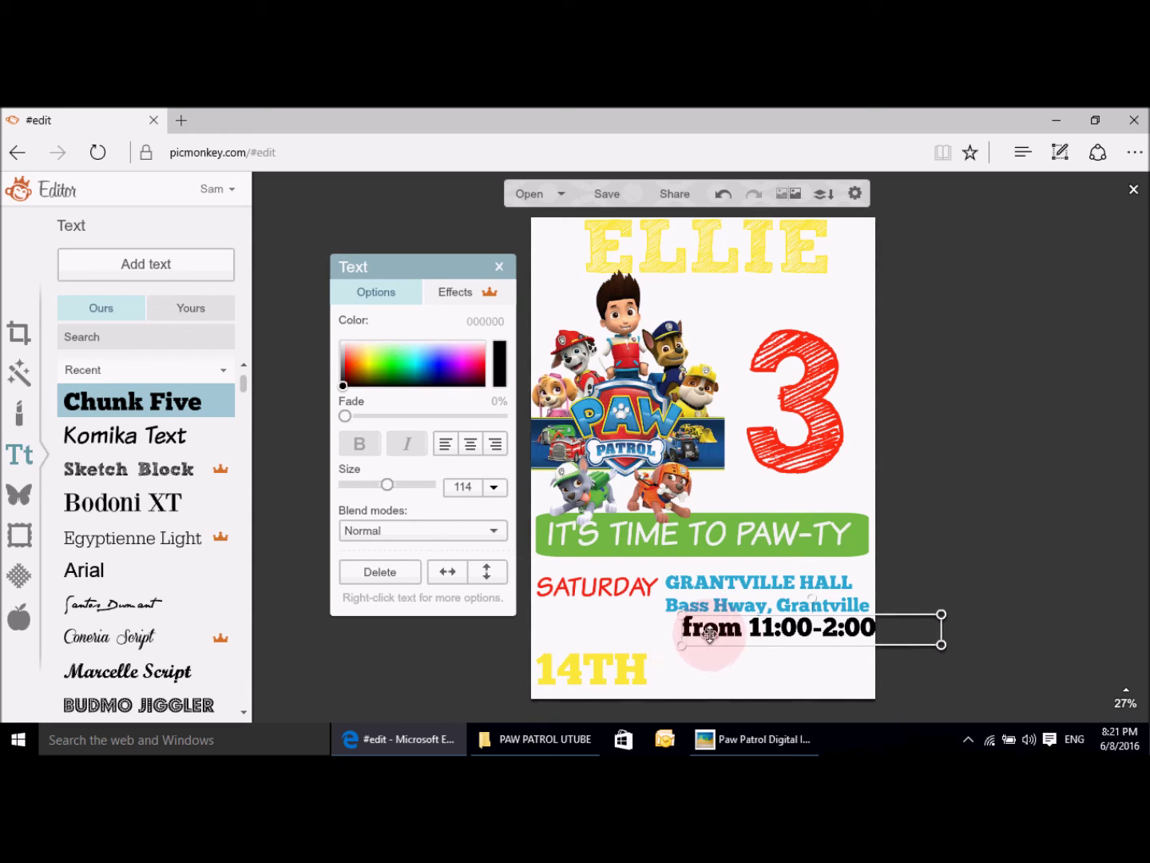
drag(710, 633, 692, 637)
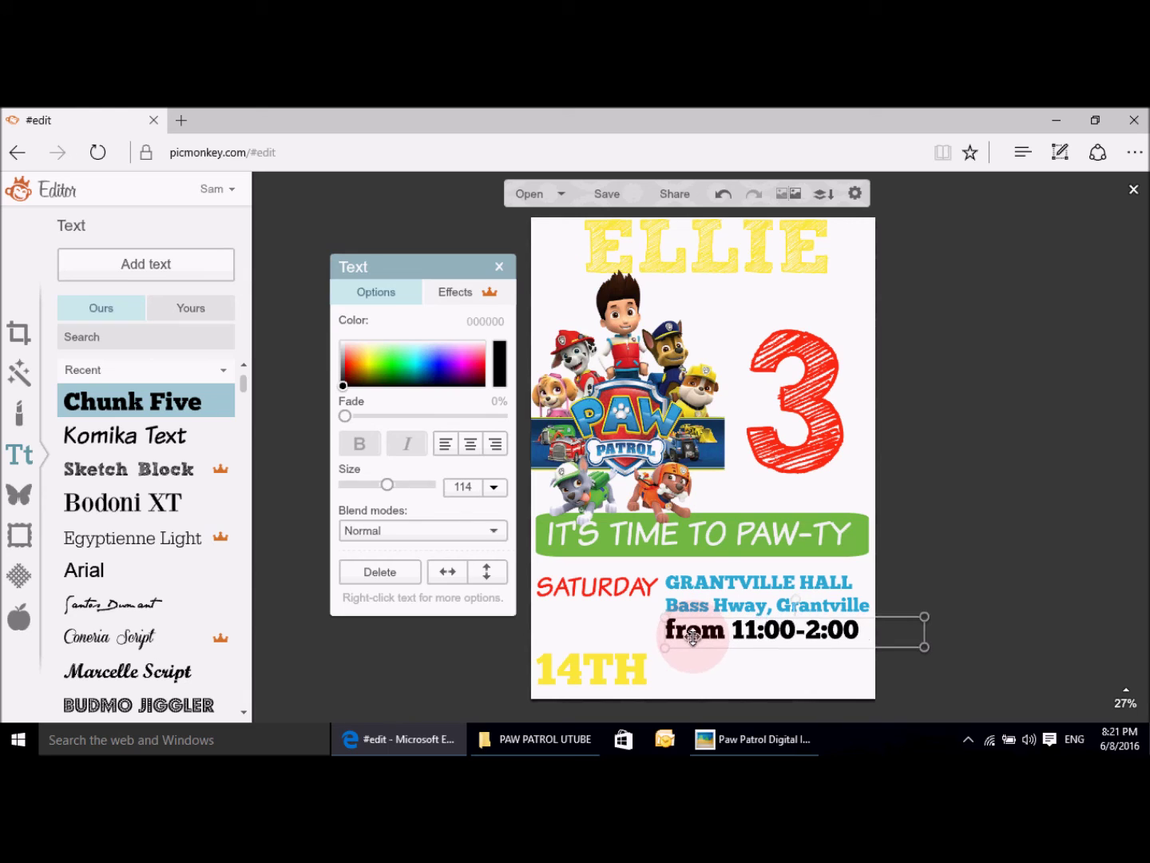
Step: Move the chalkboard background back so it covers the whole invitation
click(978, 681)
click(416, 638)
drag(416, 637, 803, 633)
click(934, 652)
click(982, 673)
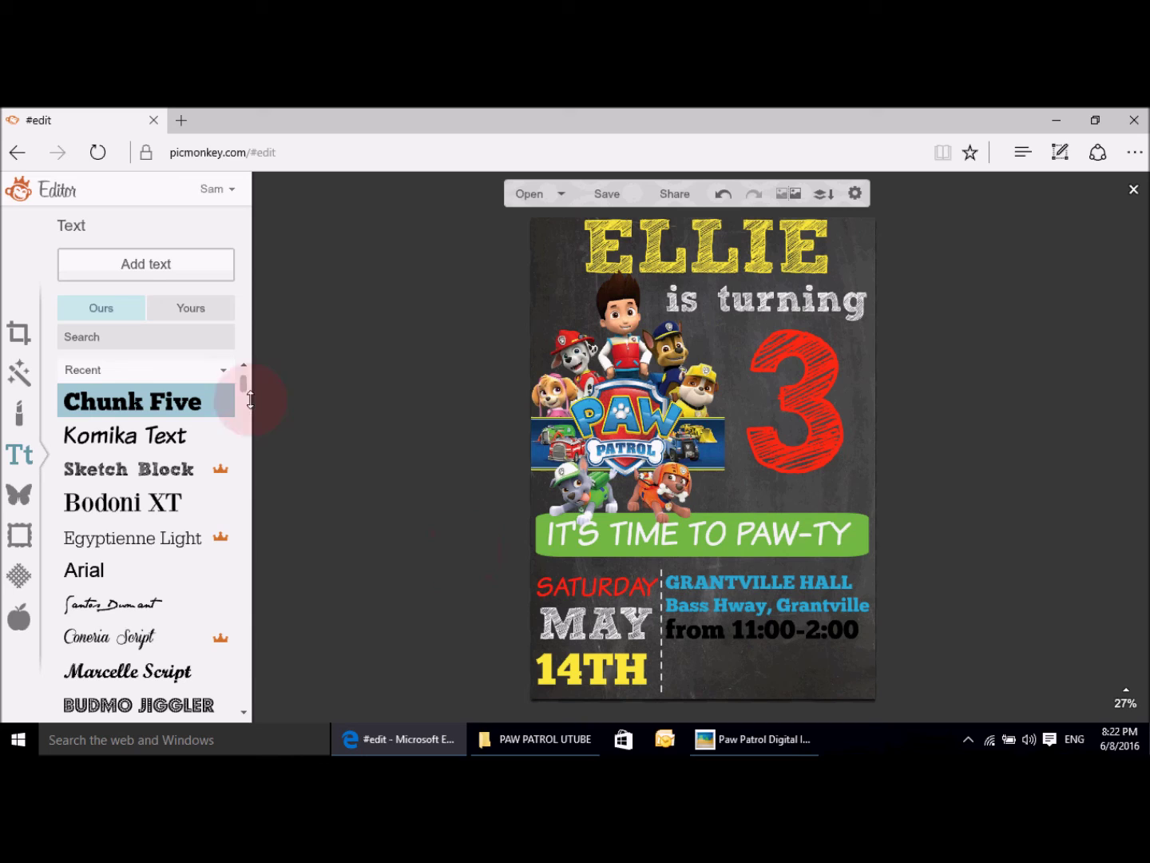
Step: Add a Komika Text line reading "RSVP:", the contact's first name and "on Facebook", widening its box to fit on one line
click(164, 435)
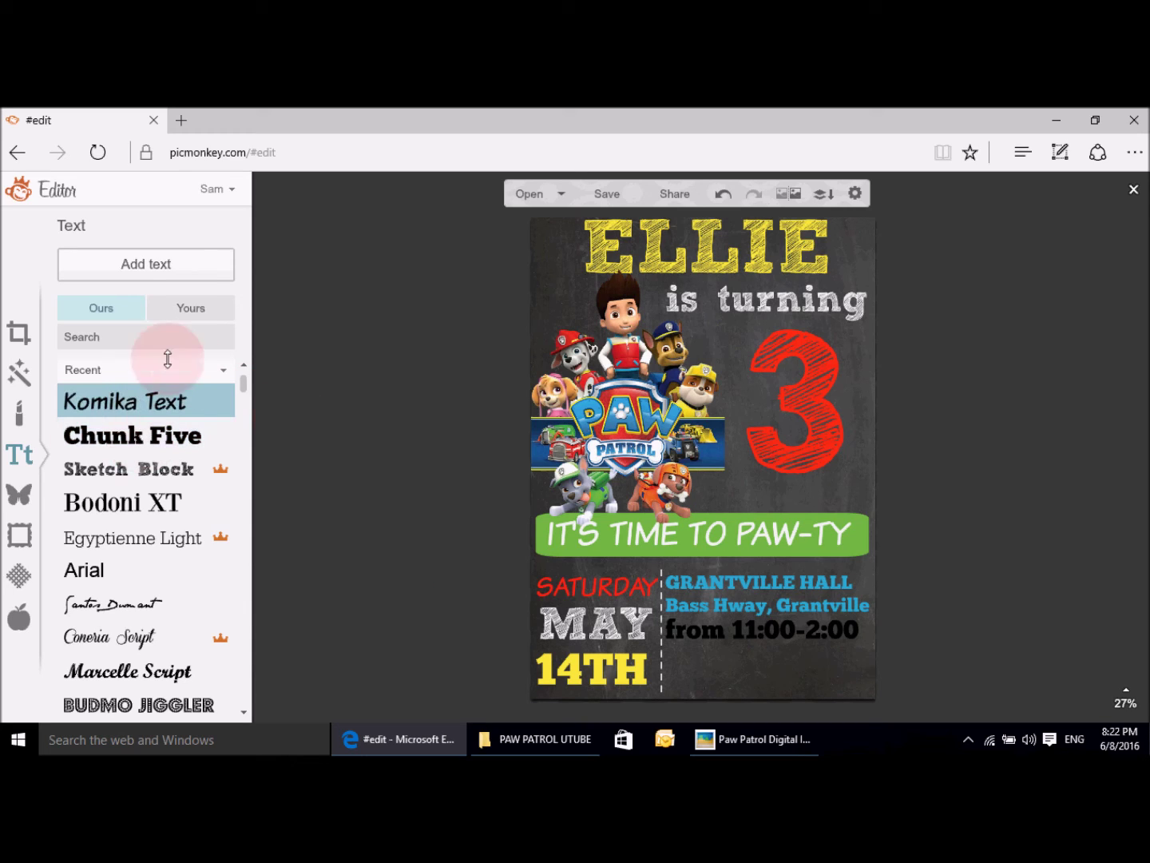
click(175, 264)
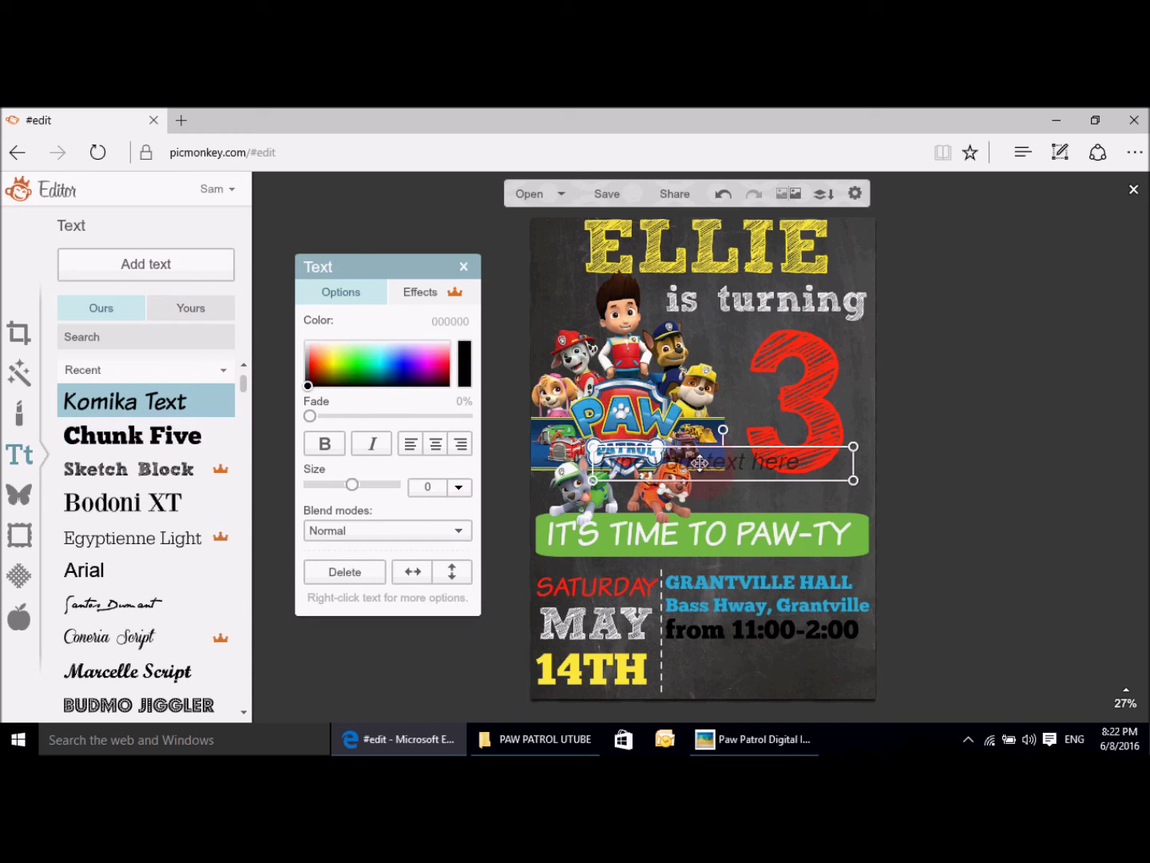
click(693, 471)
text(RSVP)
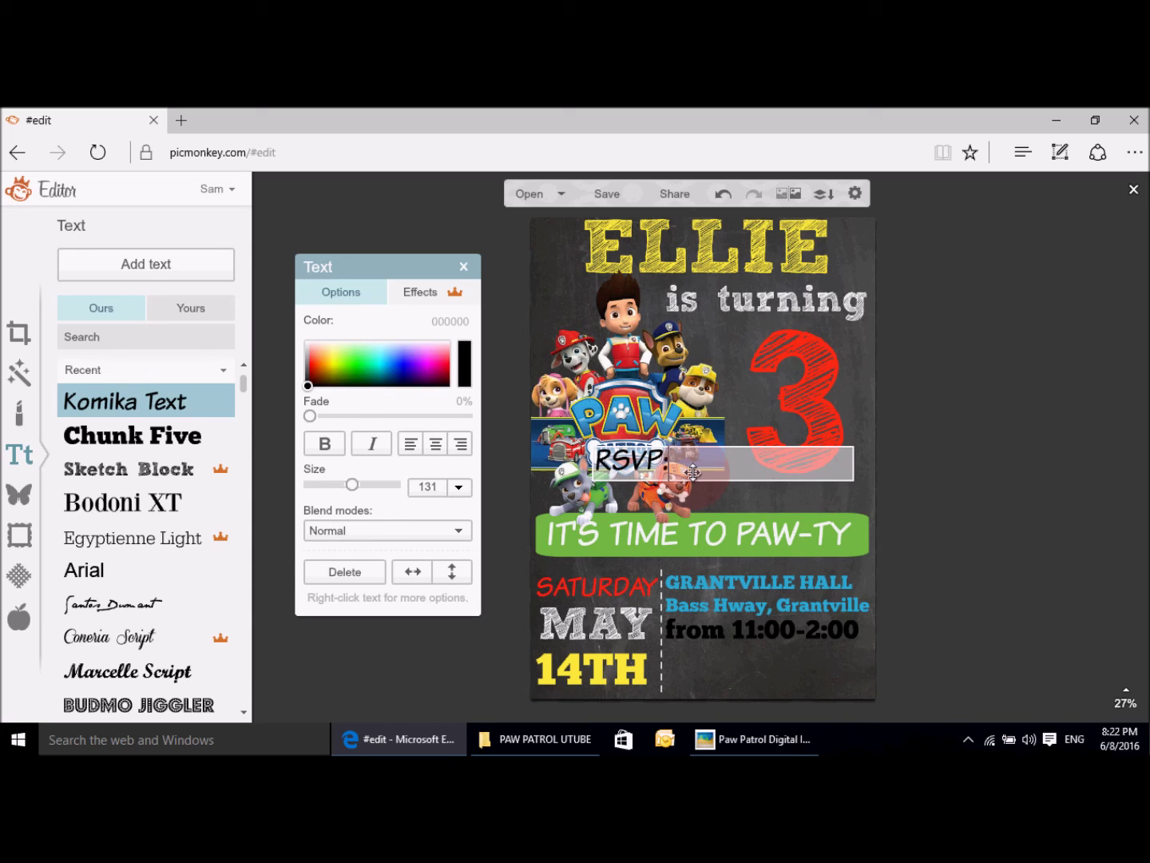
text(: Sam on Facebook)
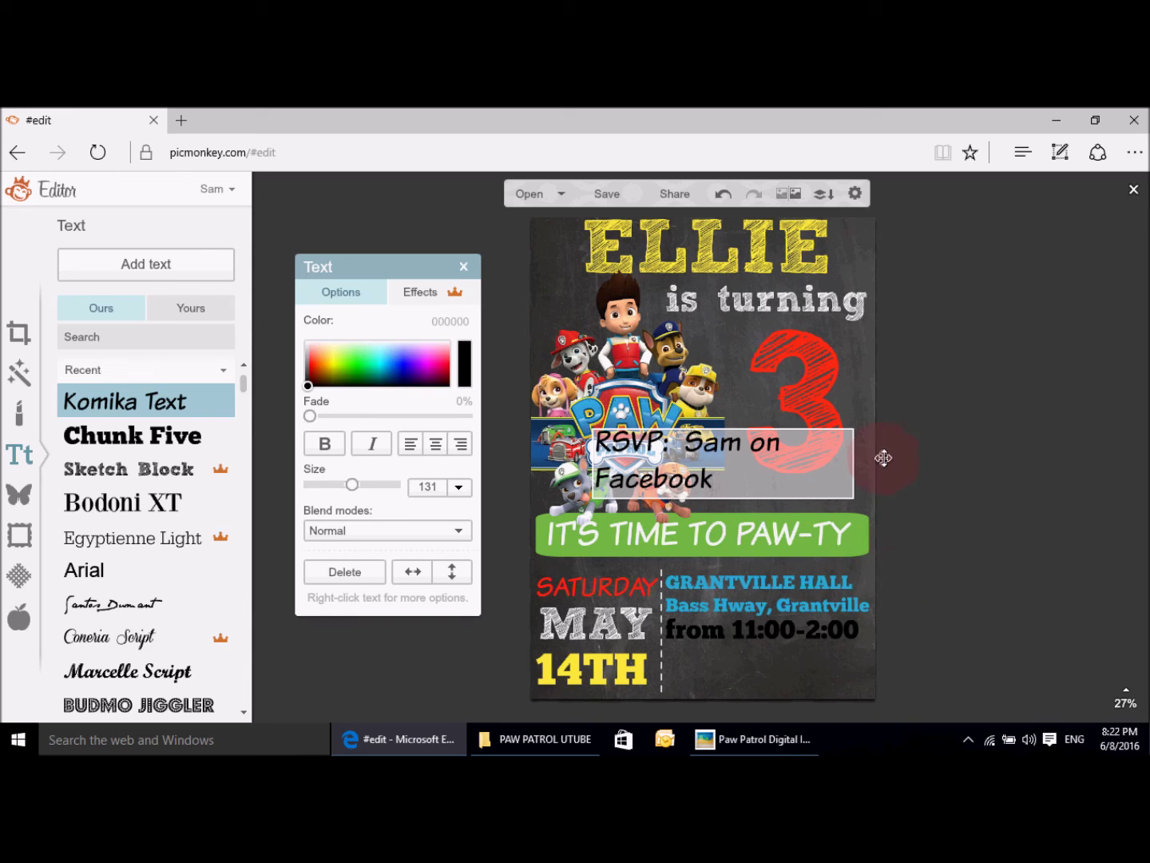
click(865, 411)
drag(853, 478, 916, 470)
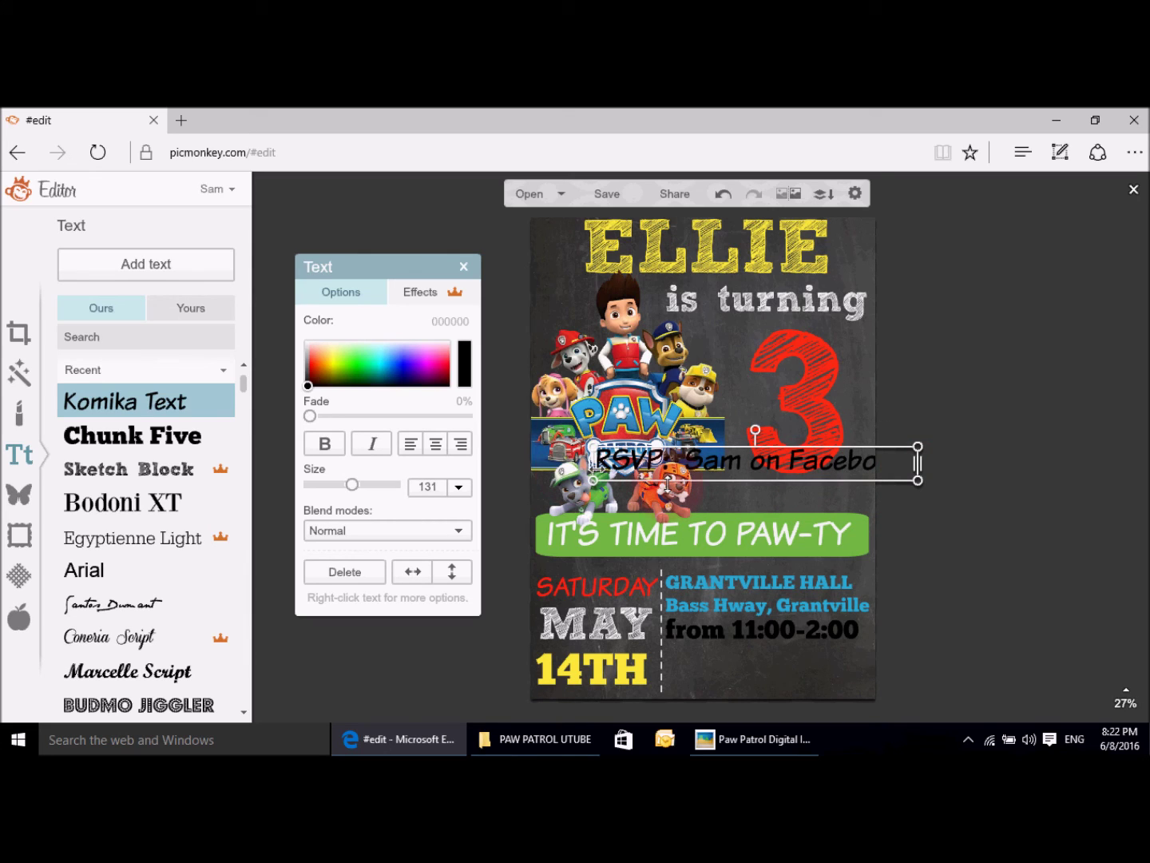
Step: Set the RSVP text to size 89 and place it below the party time, starting at the vertical dashed line
double_click(762, 472)
drag(440, 487, 404, 487)
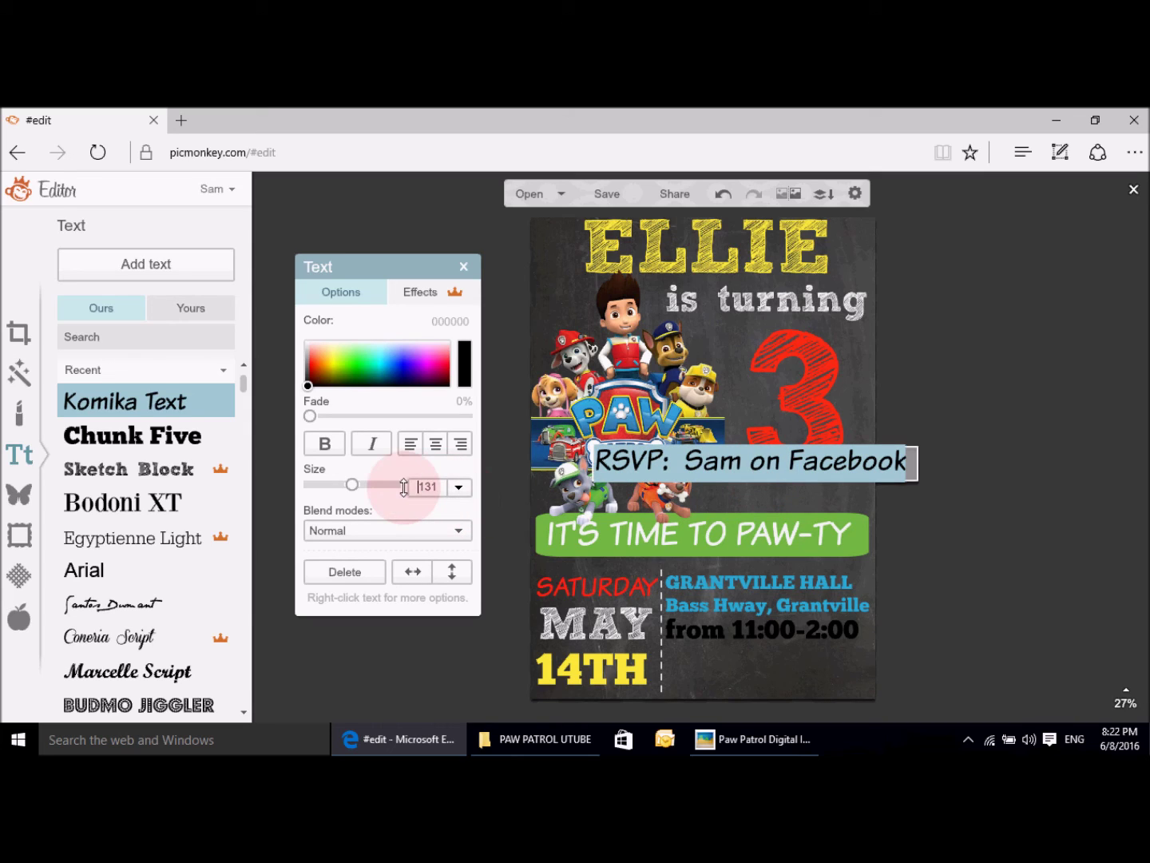
click(452, 489)
text(789)
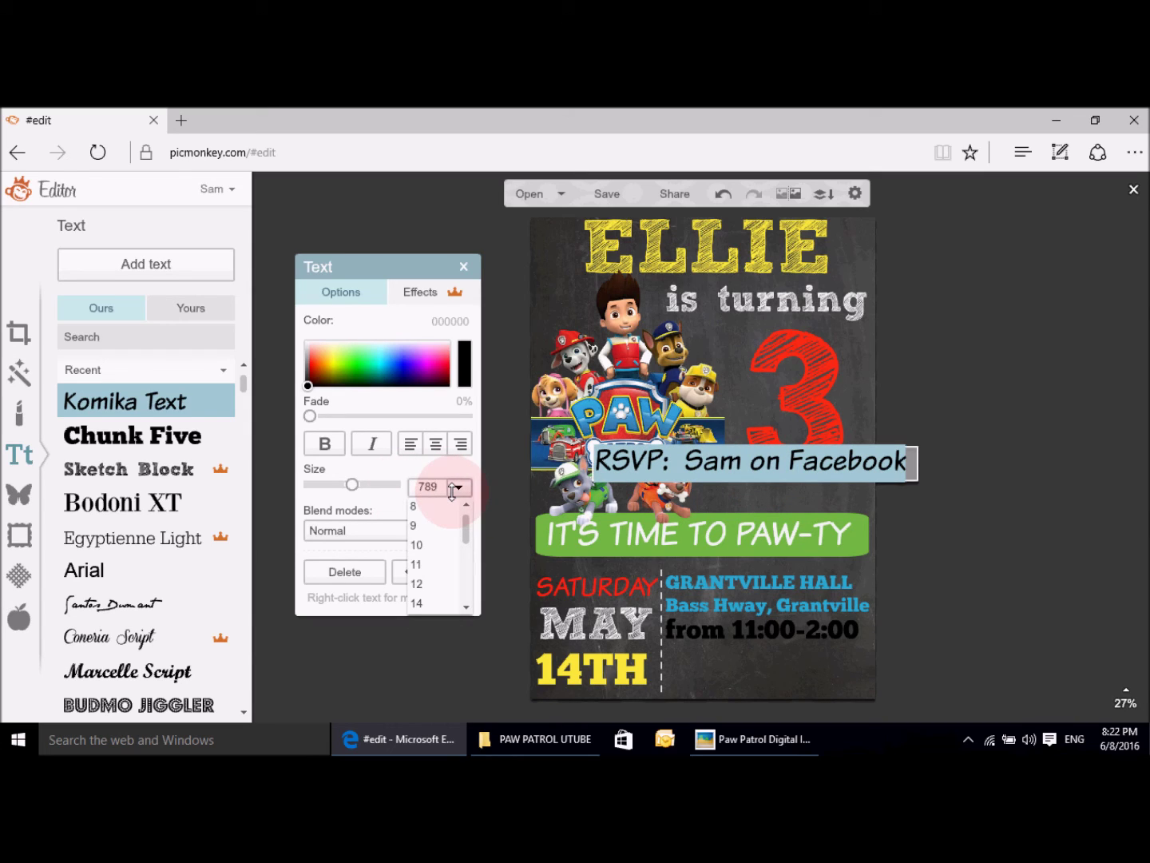
key(BackSpace)
key(BackSpace)
text(89)
key(Return)
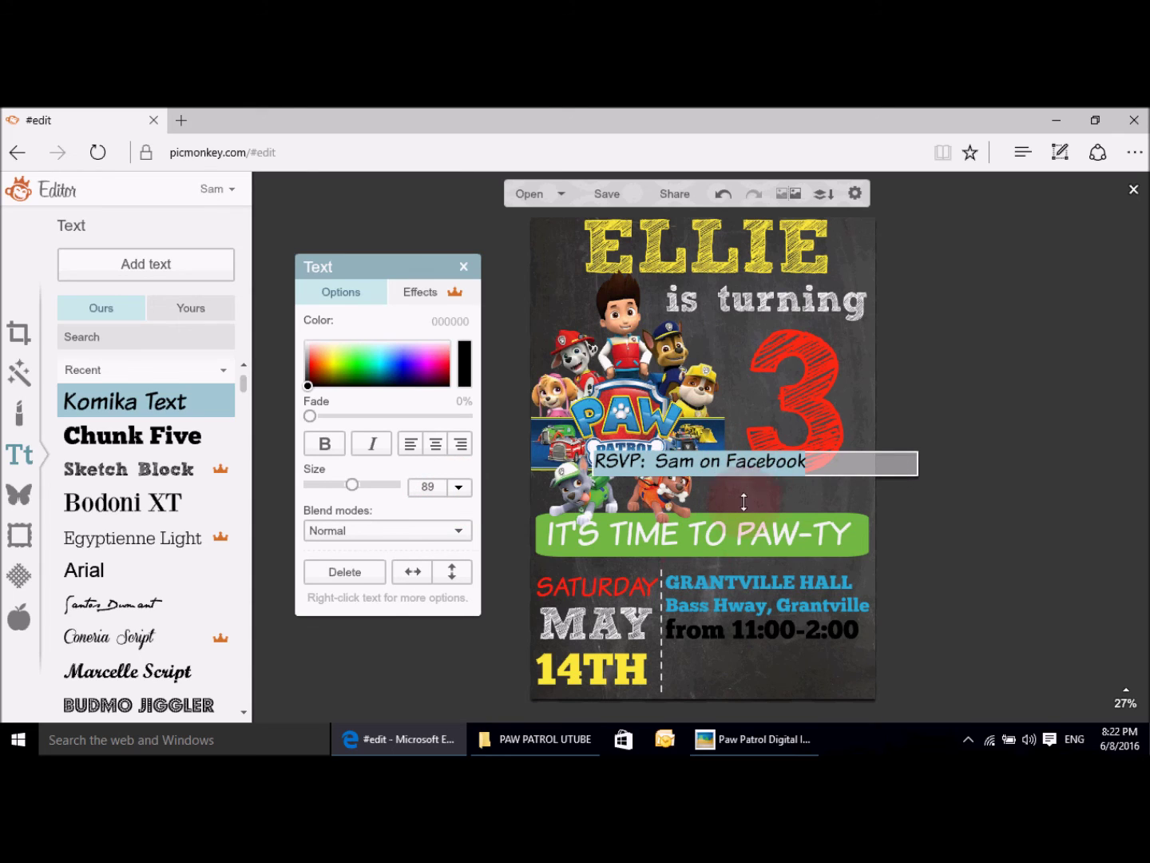
click(751, 467)
drag(755, 465, 820, 675)
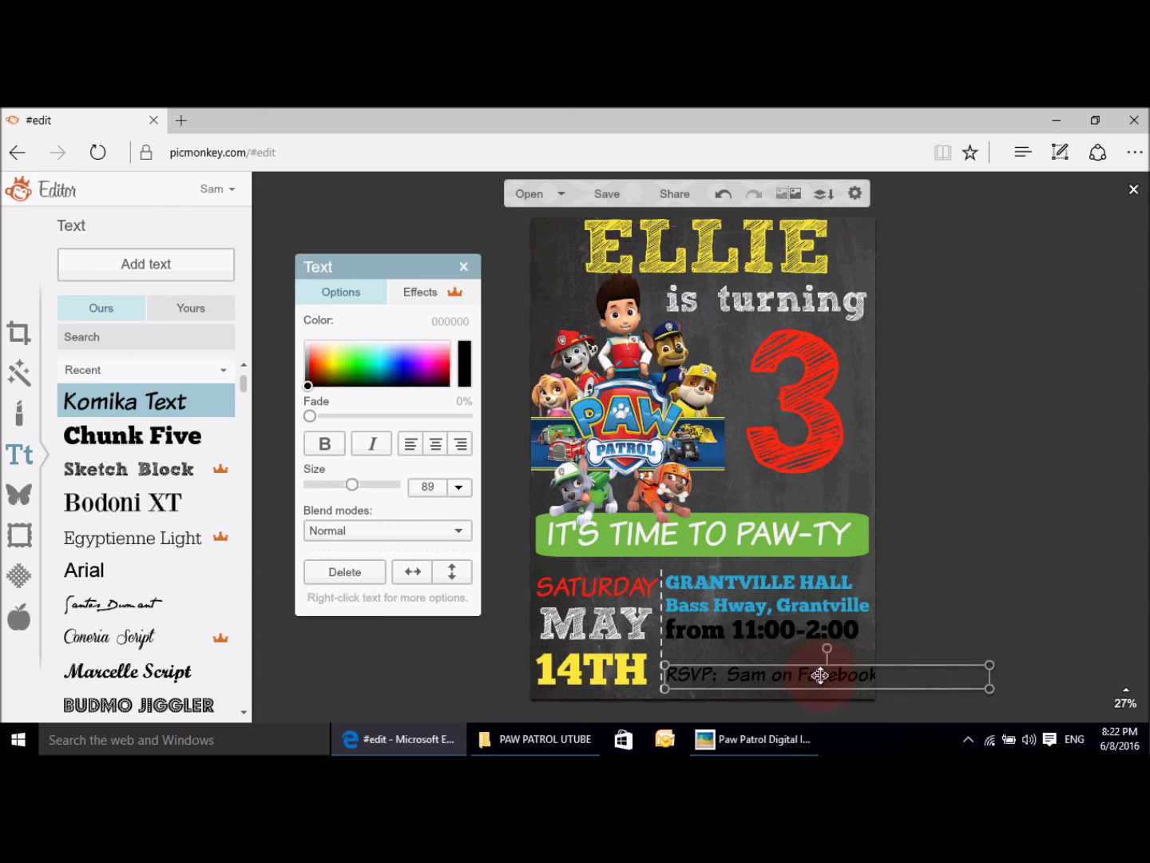
Step: Check the RSVP colour in the finished sample and recolour the RSVP text orange, sampled from the orange pup in the artwork
click(787, 739)
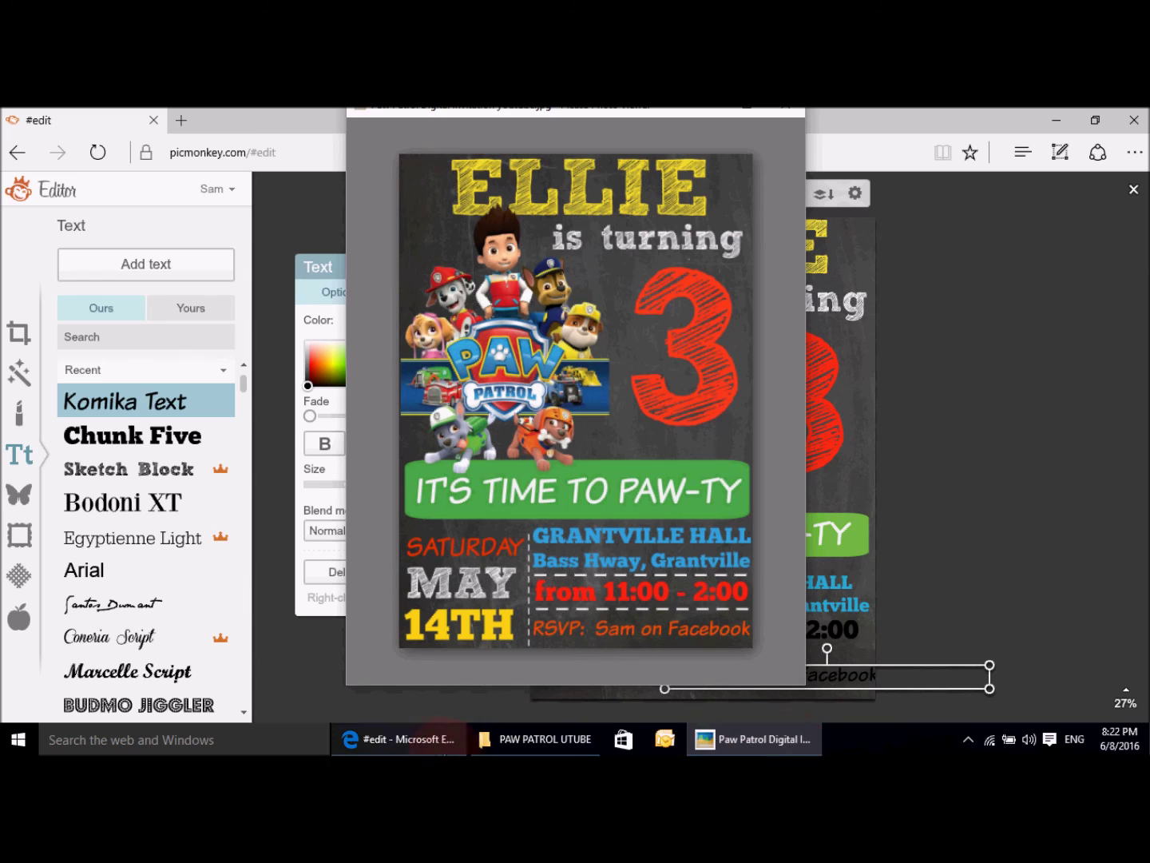
click(443, 738)
double_click(717, 678)
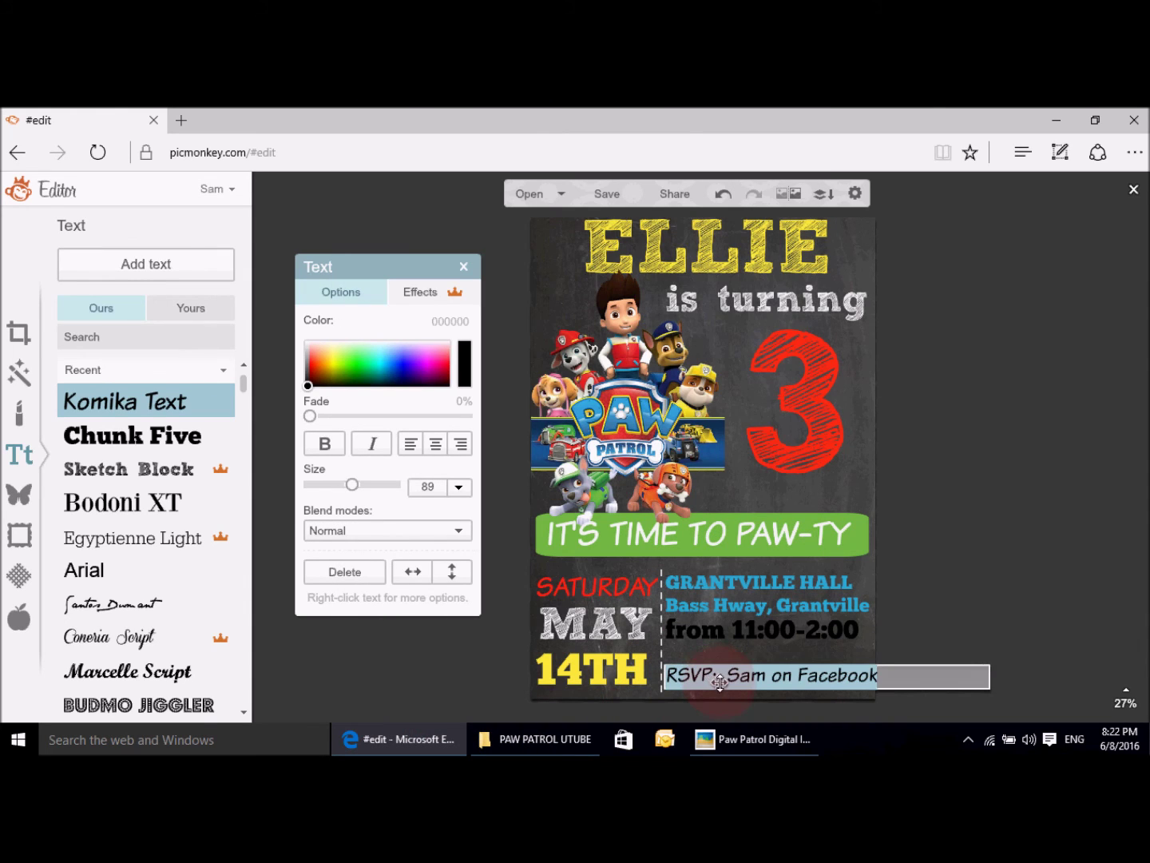
click(465, 363)
drag(485, 382, 651, 411)
drag(663, 478, 655, 496)
click(479, 680)
Step: Change the party time wording to "from 11:00 - 2:00" and centre it vertically between the venue address and the RSVP line
click(703, 637)
drag(708, 640, 711, 641)
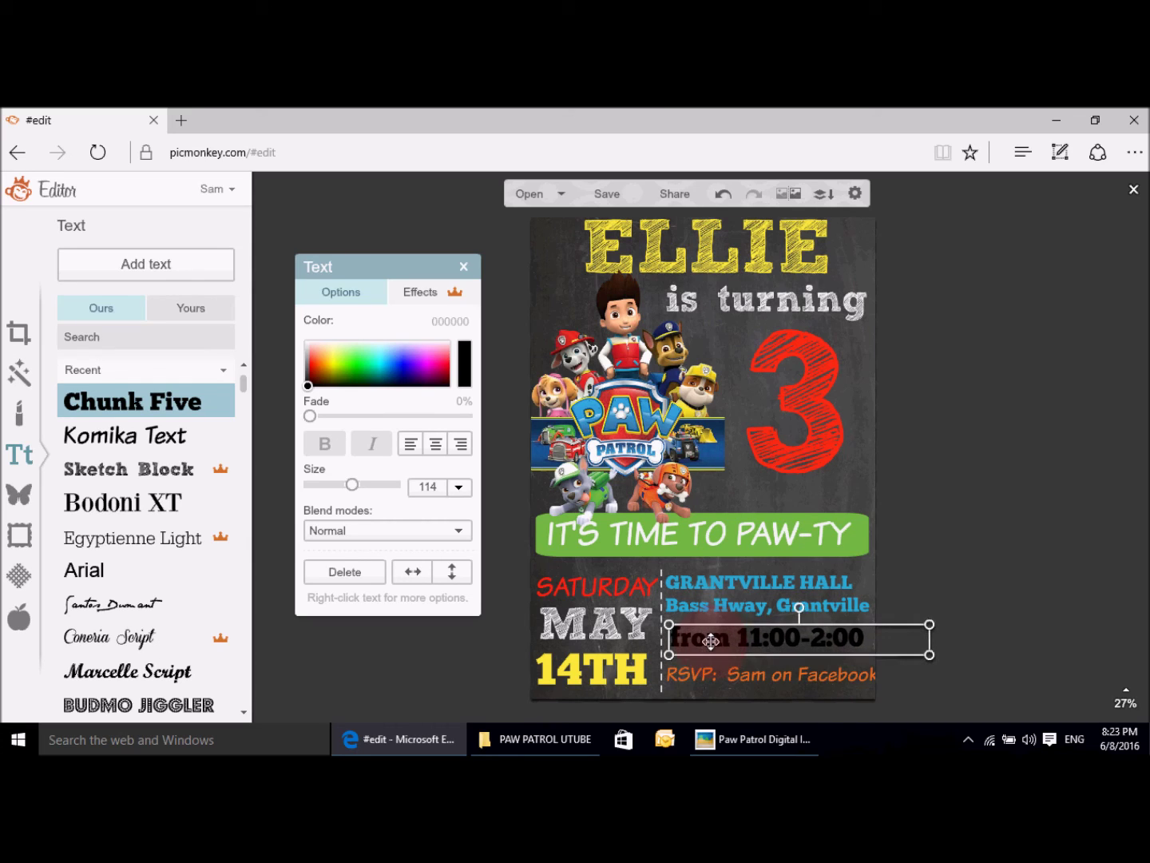
double_click(803, 637)
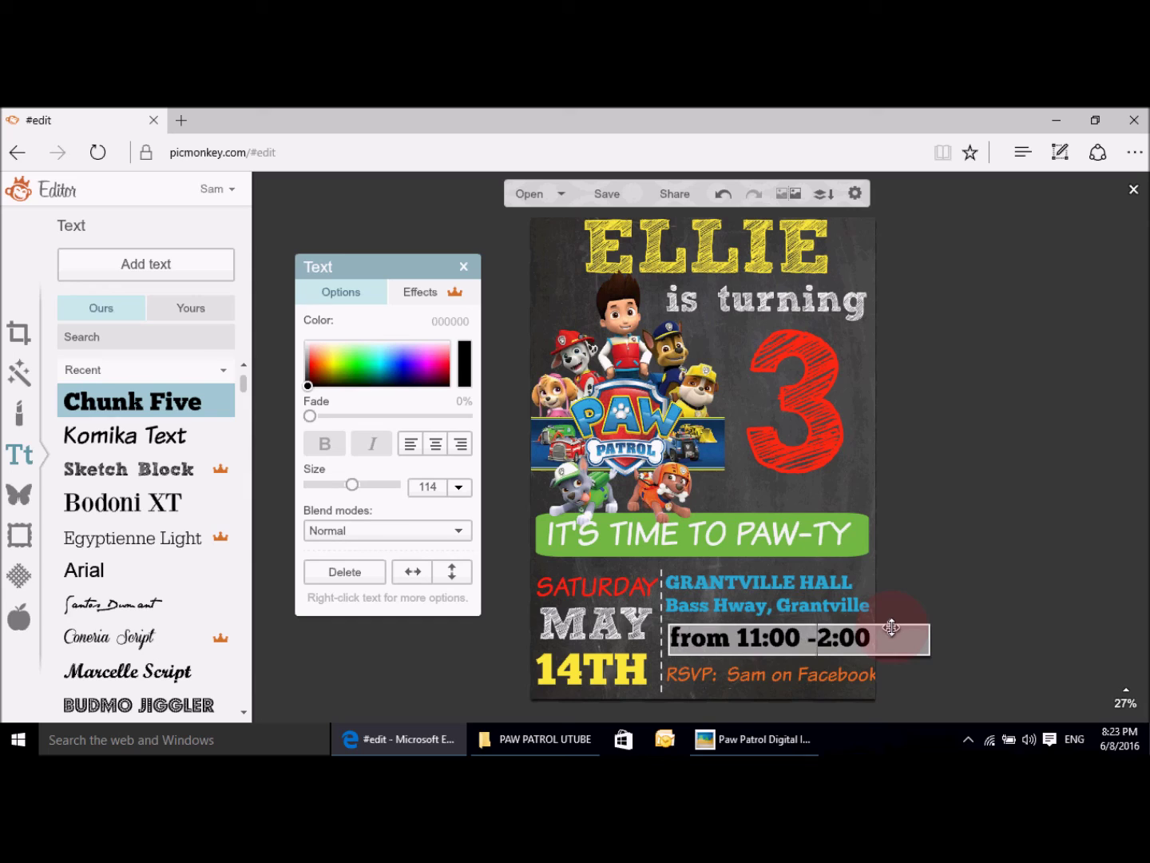
click(997, 676)
click(745, 638)
drag(742, 647, 741, 651)
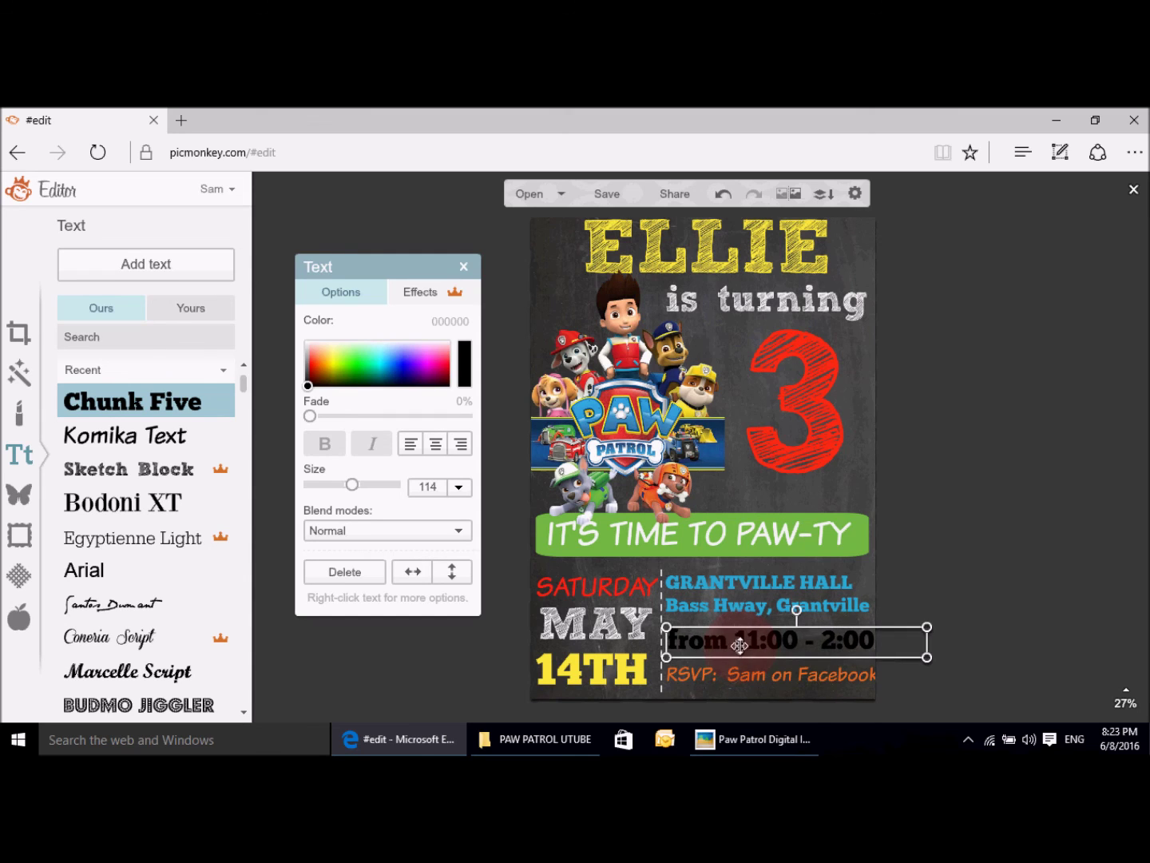
Step: Check the finished sample and recolour the party time text yellow (fae93b), sampled from the "14TH" text
click(743, 736)
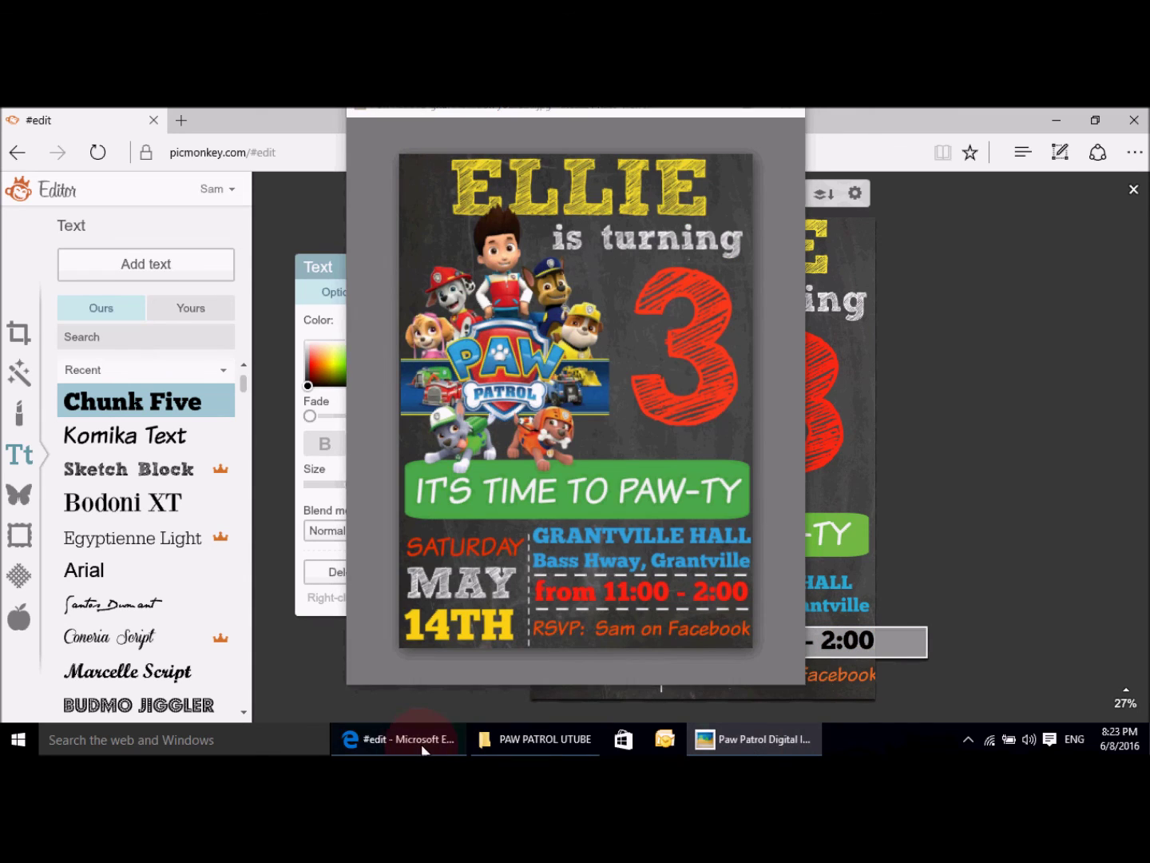
click(409, 739)
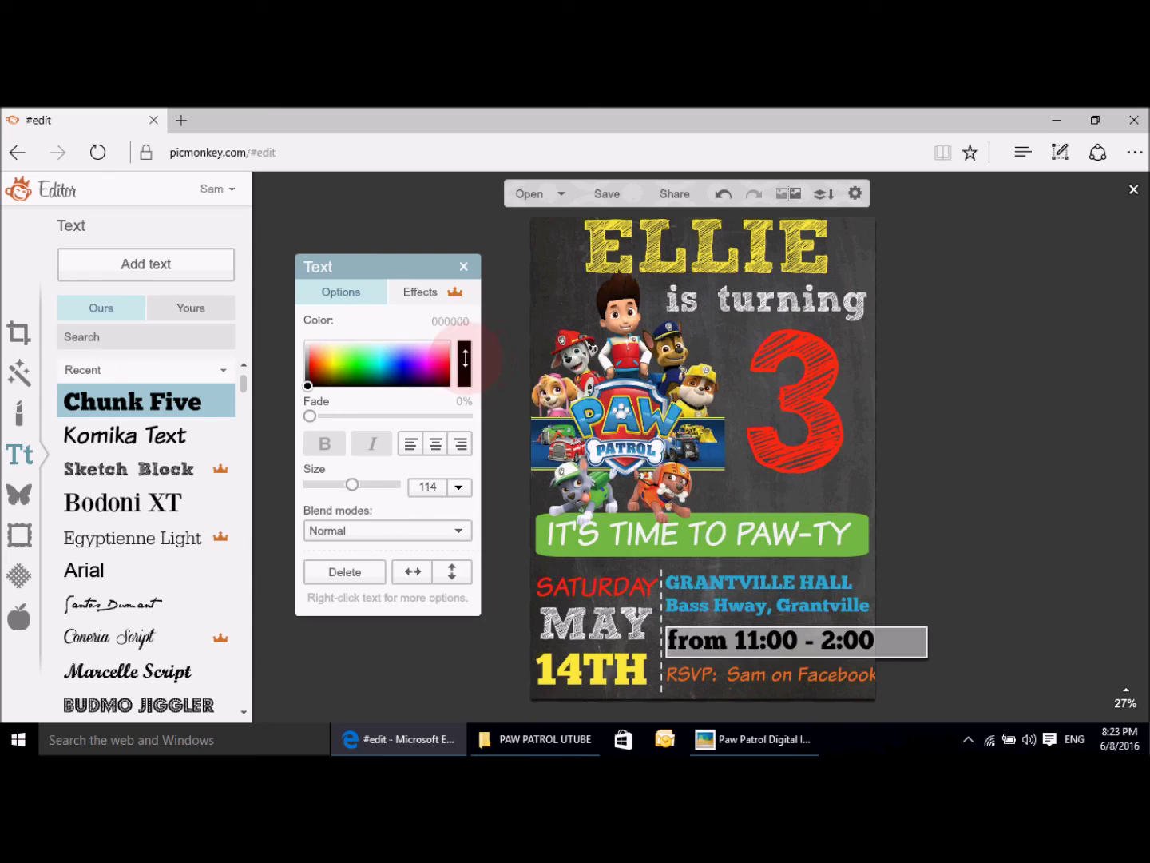
click(465, 363)
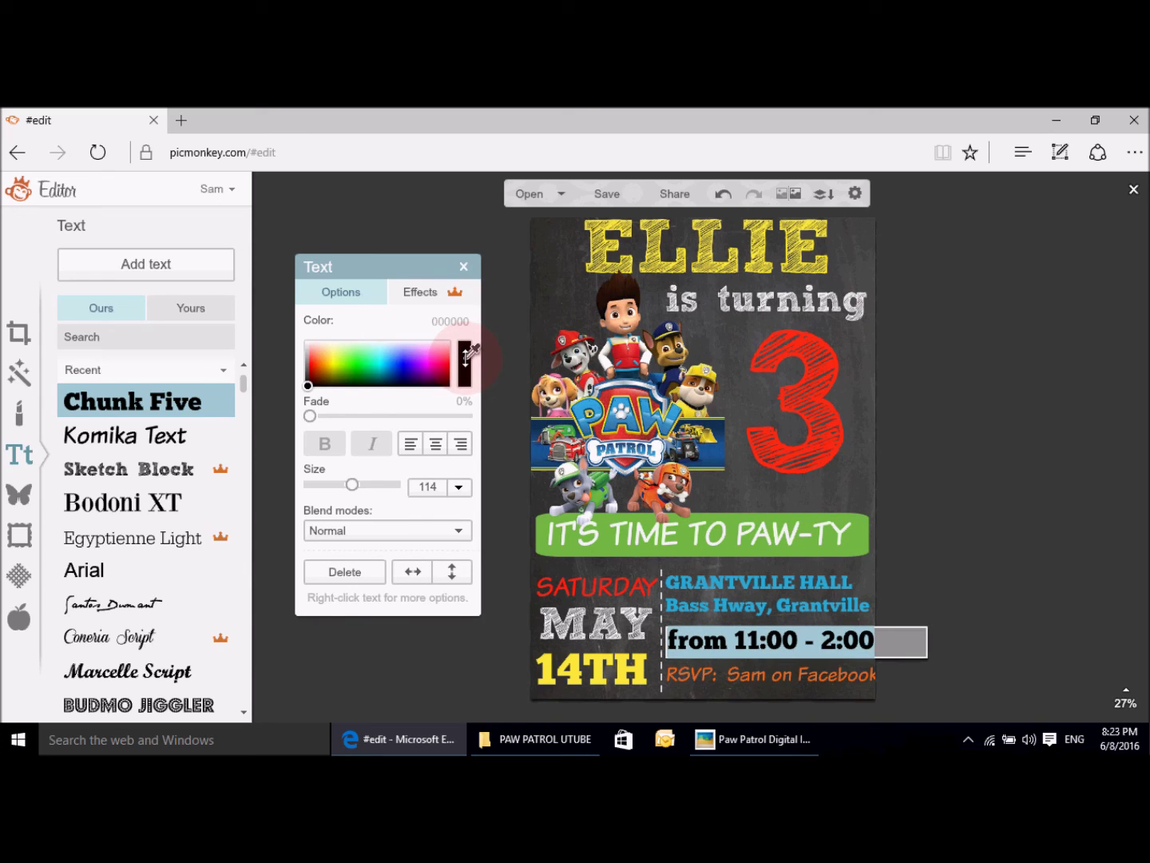
click(604, 663)
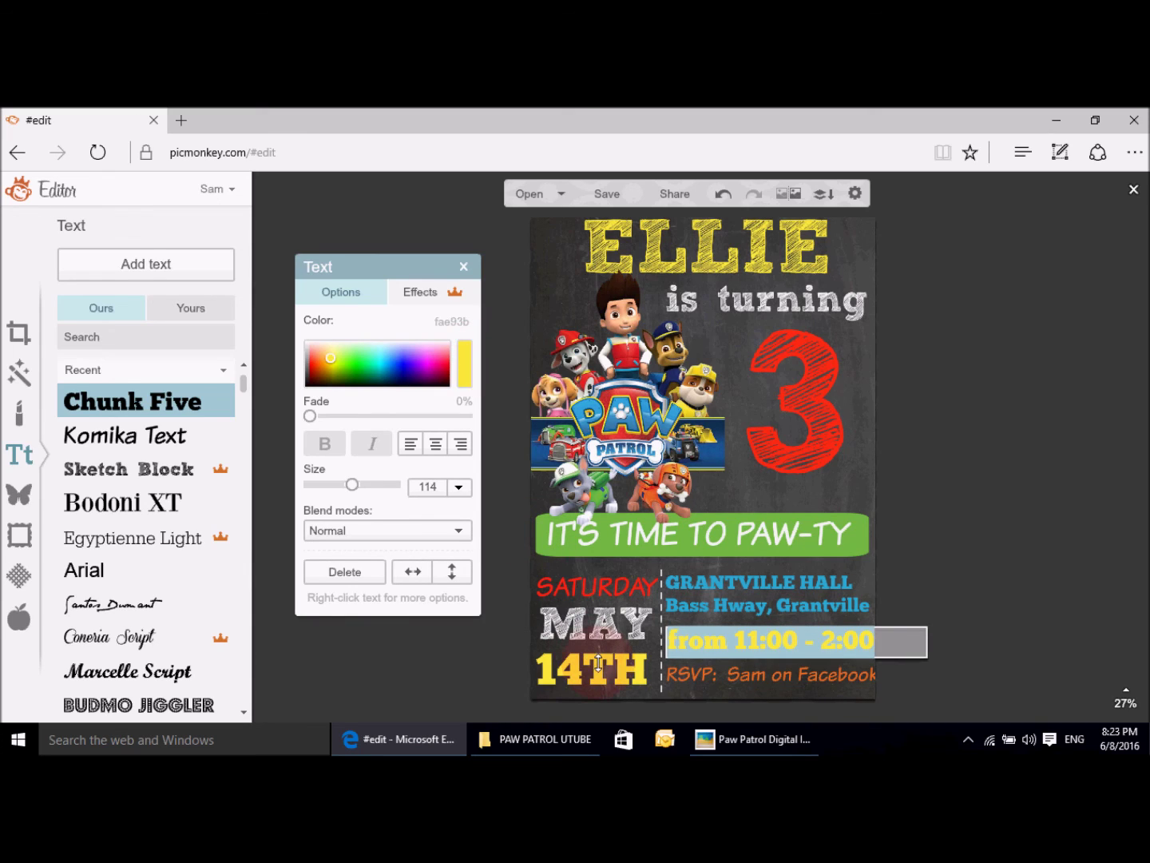
click(1008, 599)
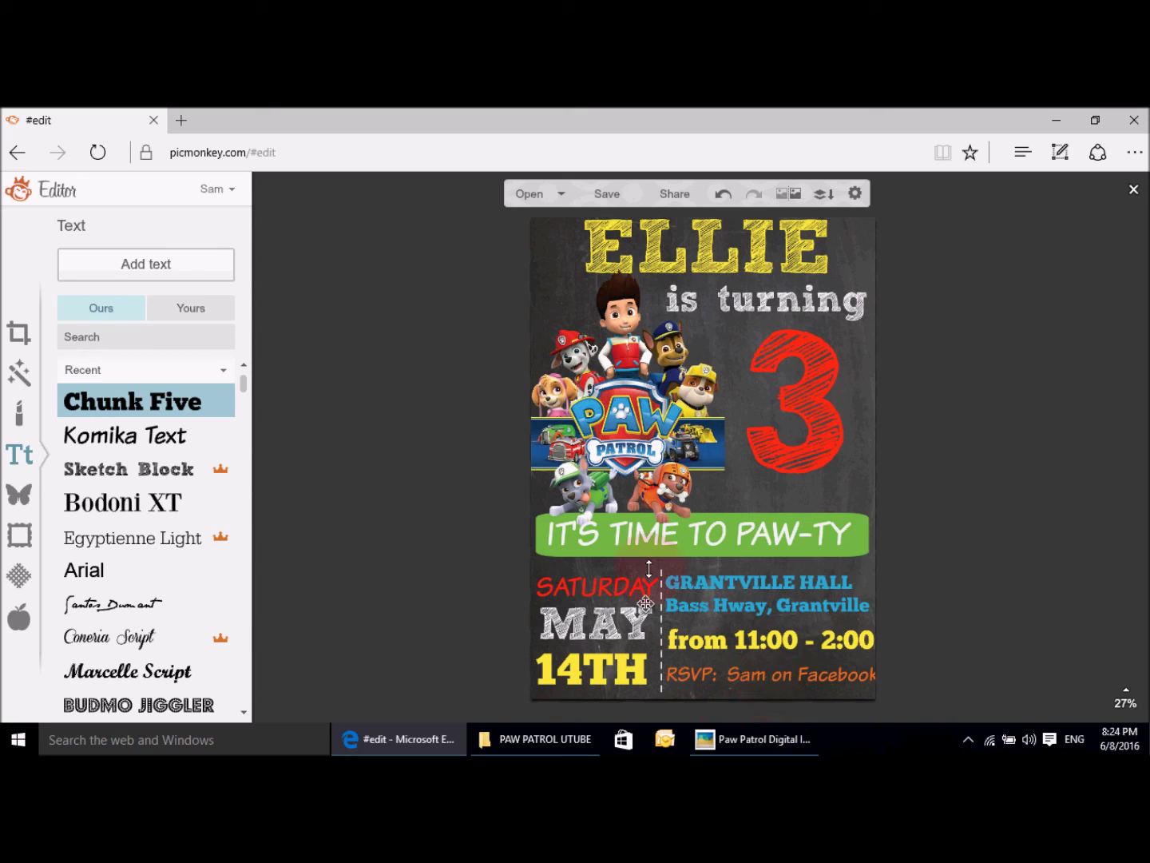
Step: Add a plain dashed line overlay and shorten it to the width of the venue details column
click(784, 696)
click(673, 657)
click(406, 516)
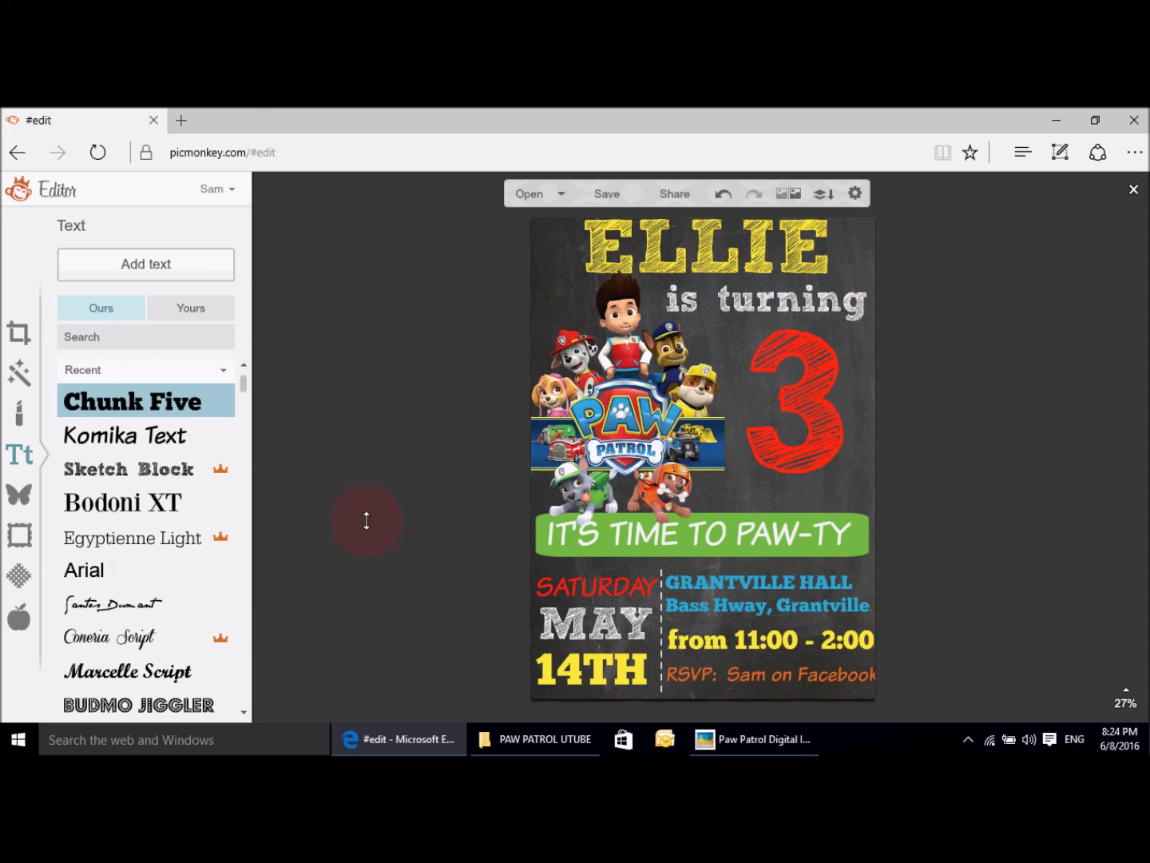
click(21, 491)
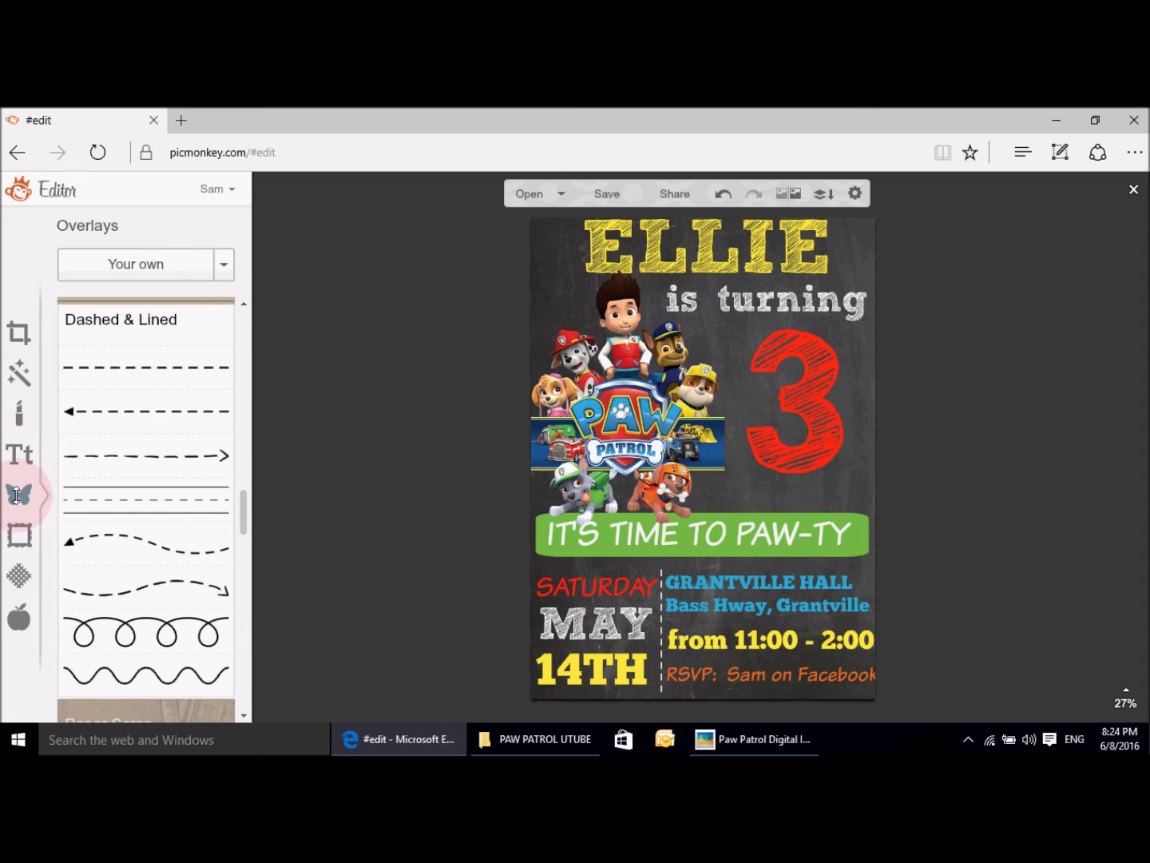
click(143, 370)
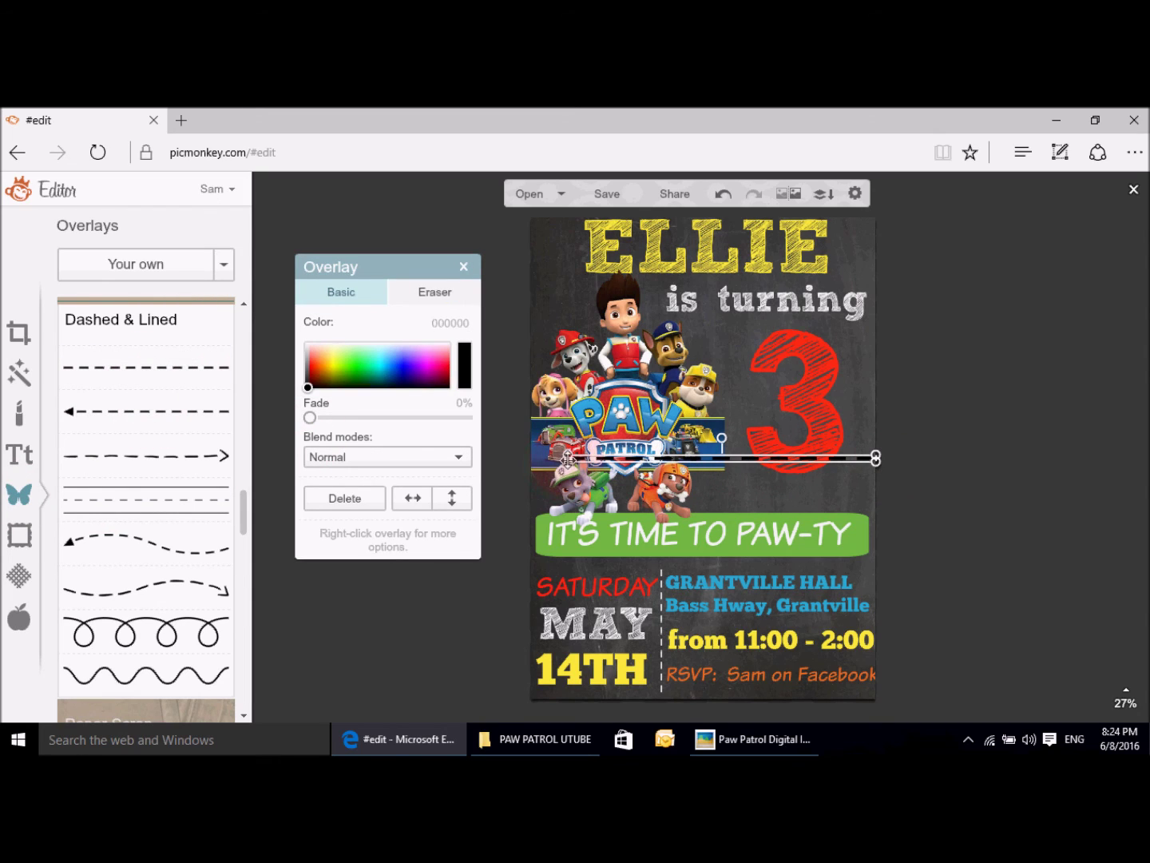
drag(569, 462, 648, 460)
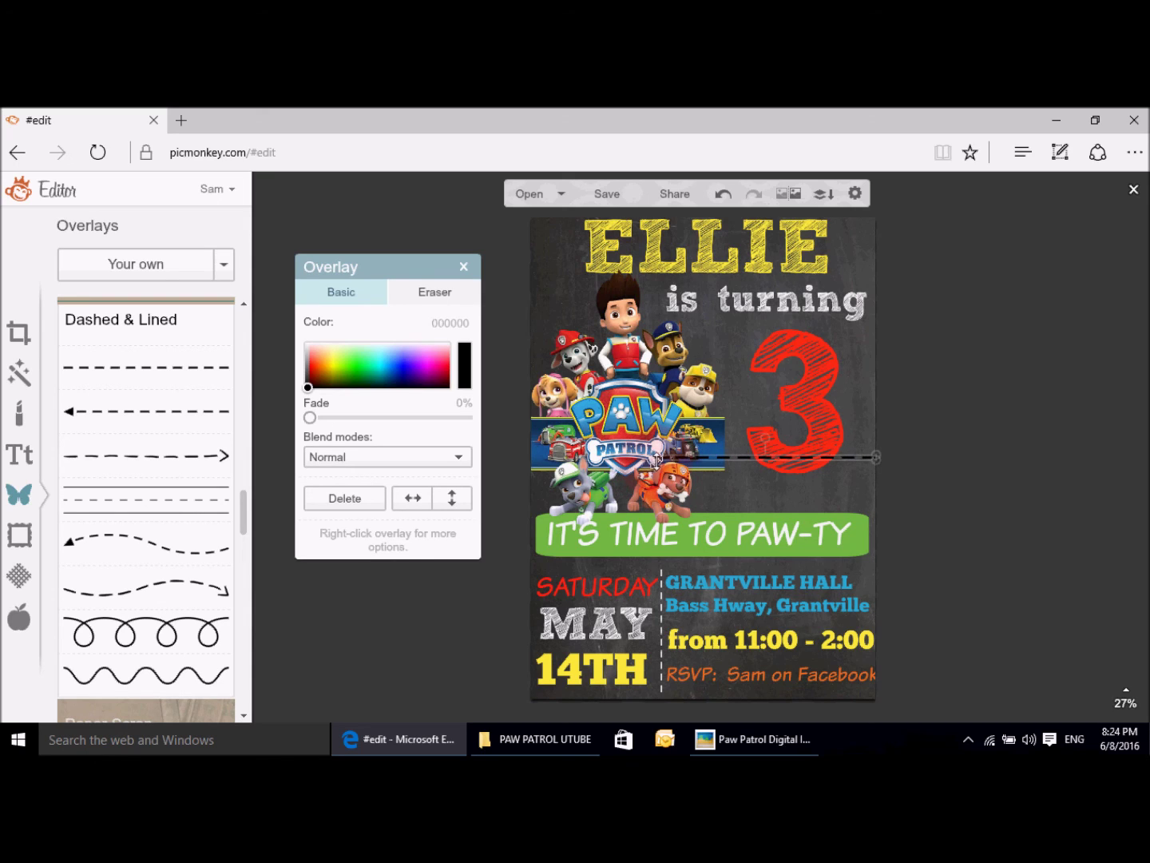
drag(662, 461, 664, 461)
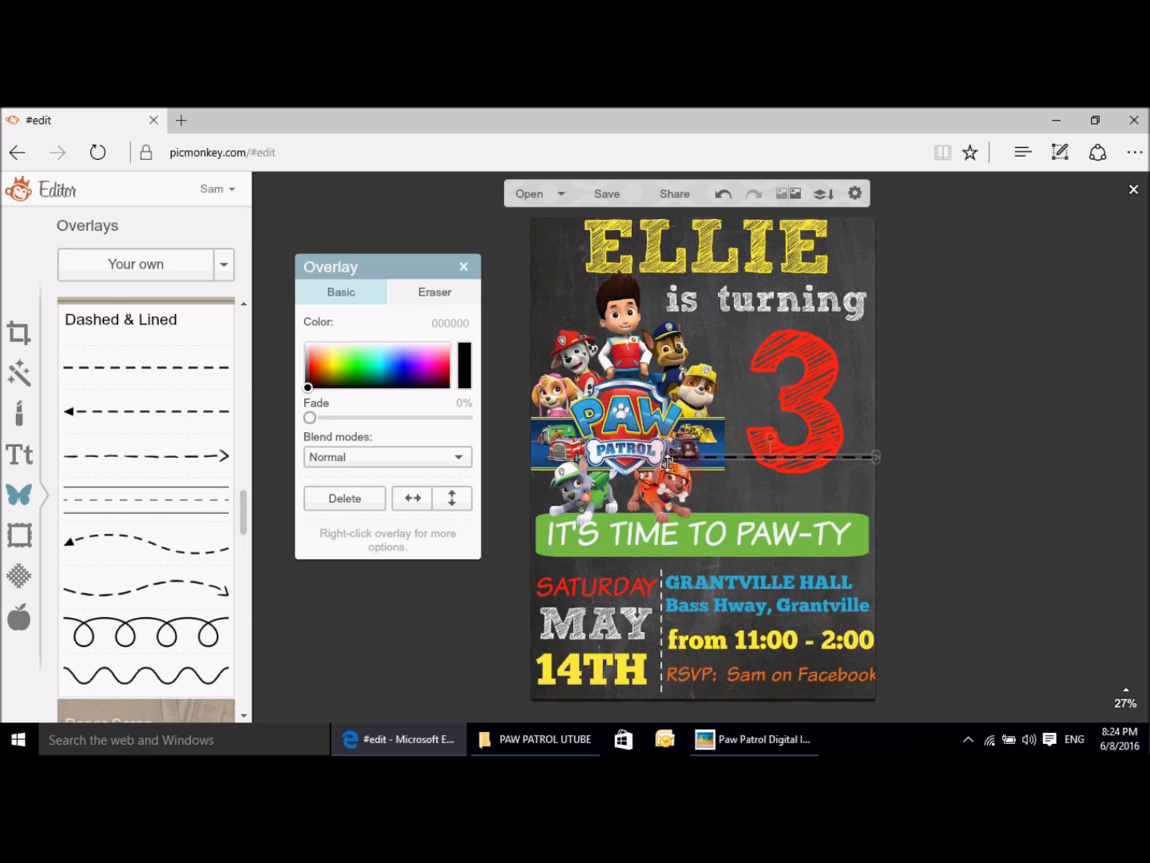
Step: Recolour the new dashed line off-white (f5f5f5) and place it between the venue address and the party time
click(735, 457)
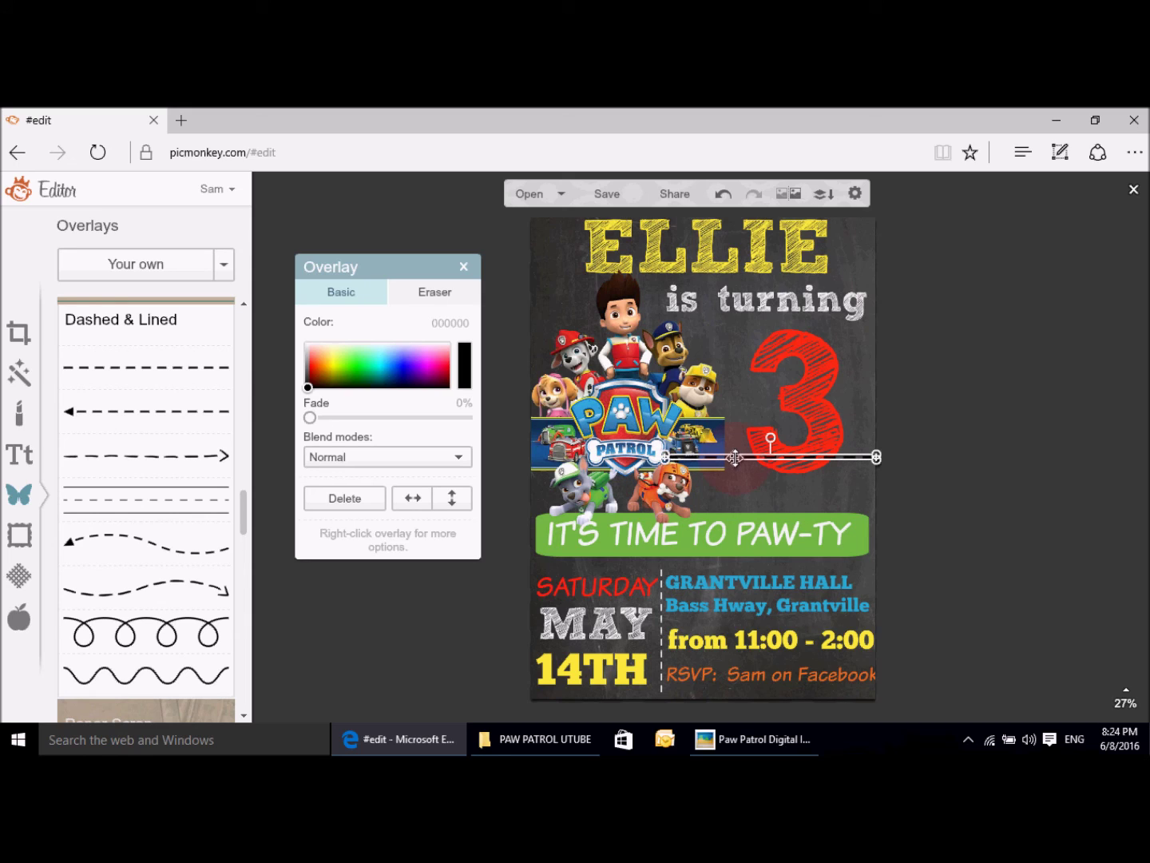
click(307, 345)
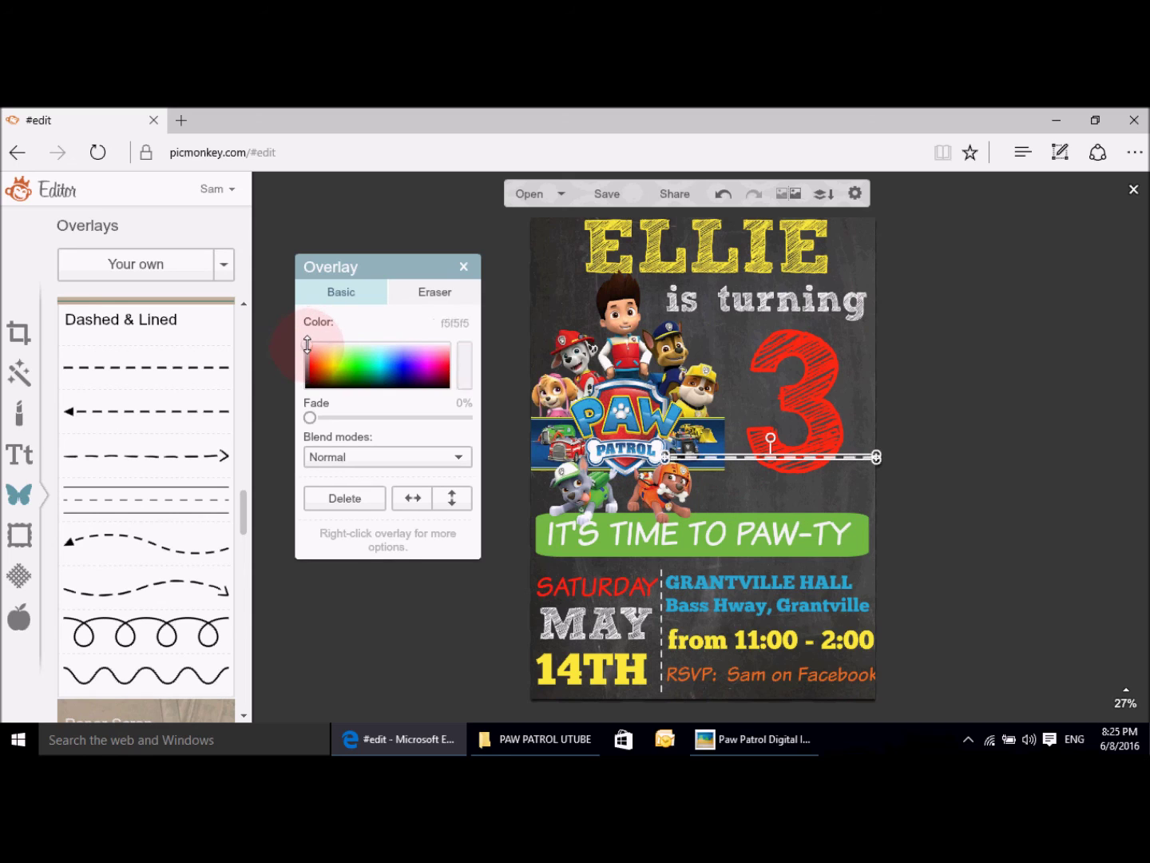
drag(755, 457, 761, 622)
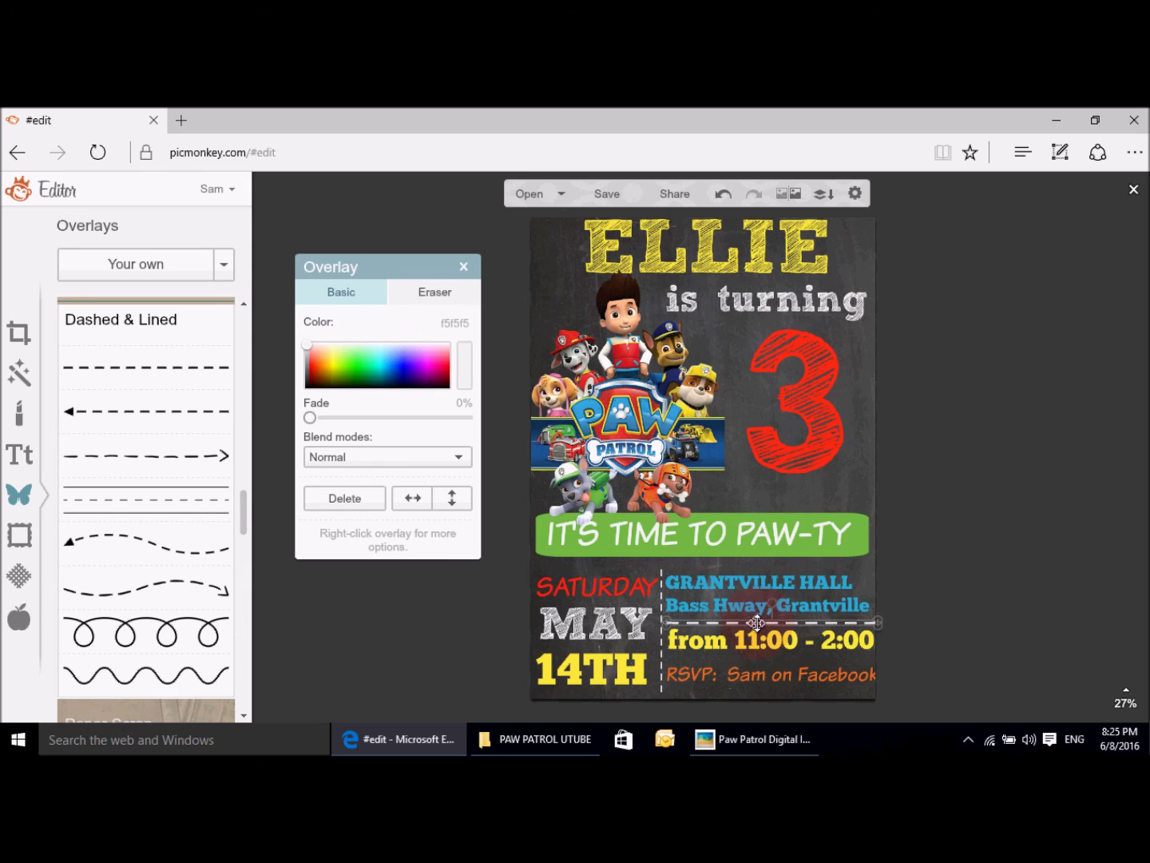
Step: Duplicate the horizontal dashed line and place the copy between the party time and the RSVP text
right_click(760, 622)
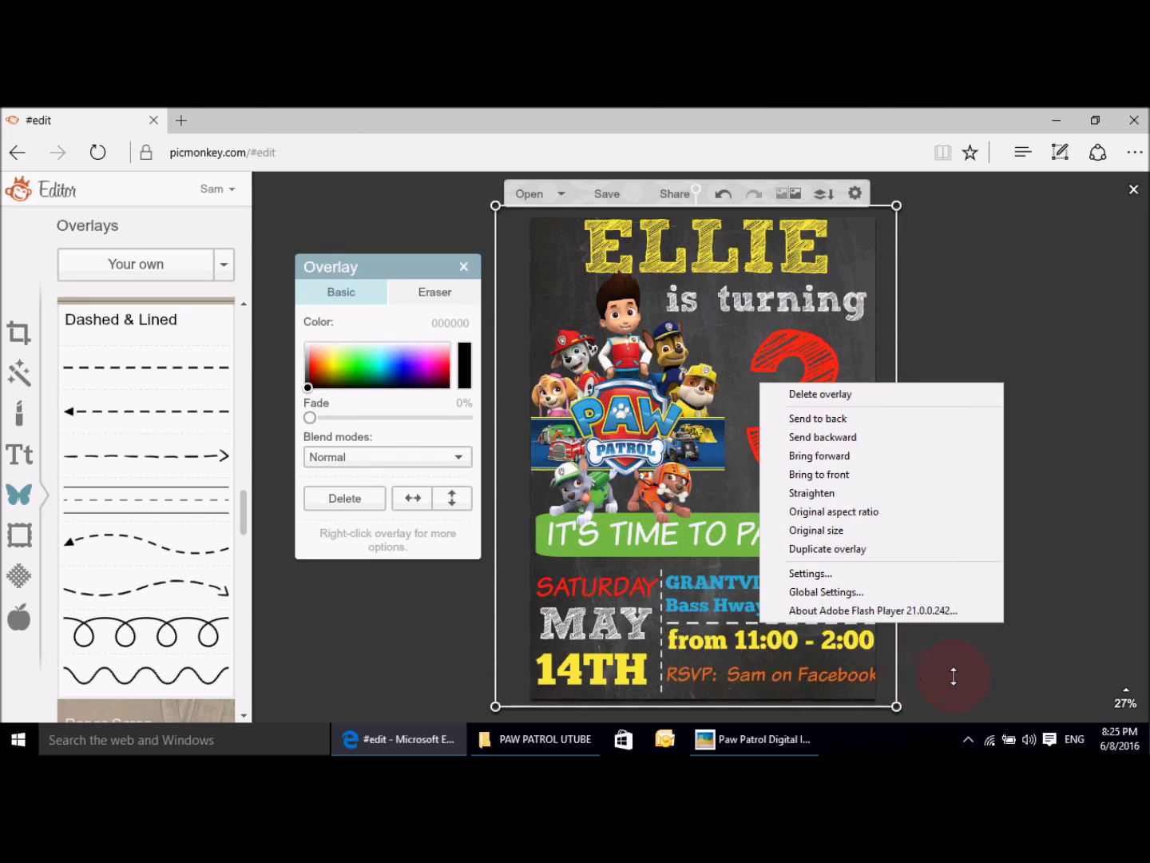
click(952, 675)
click(779, 623)
click(918, 623)
click(805, 621)
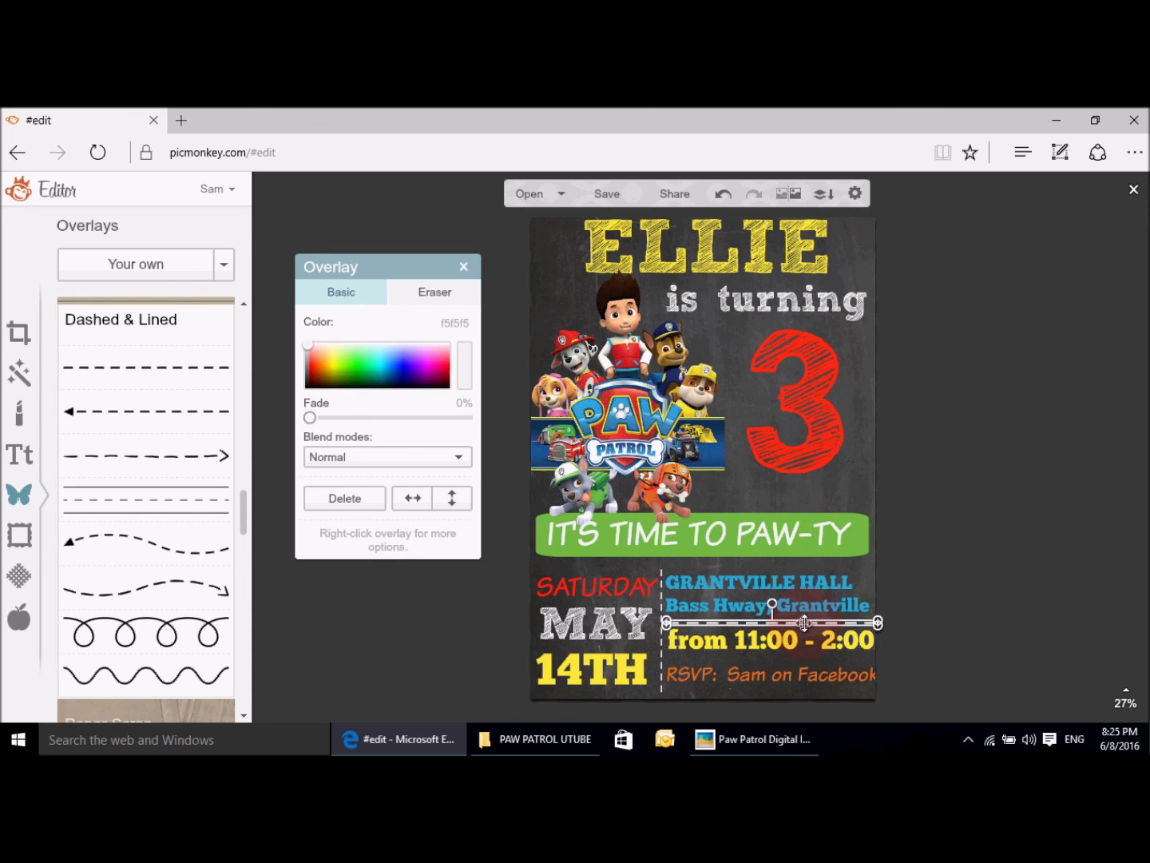
right_click(805, 622)
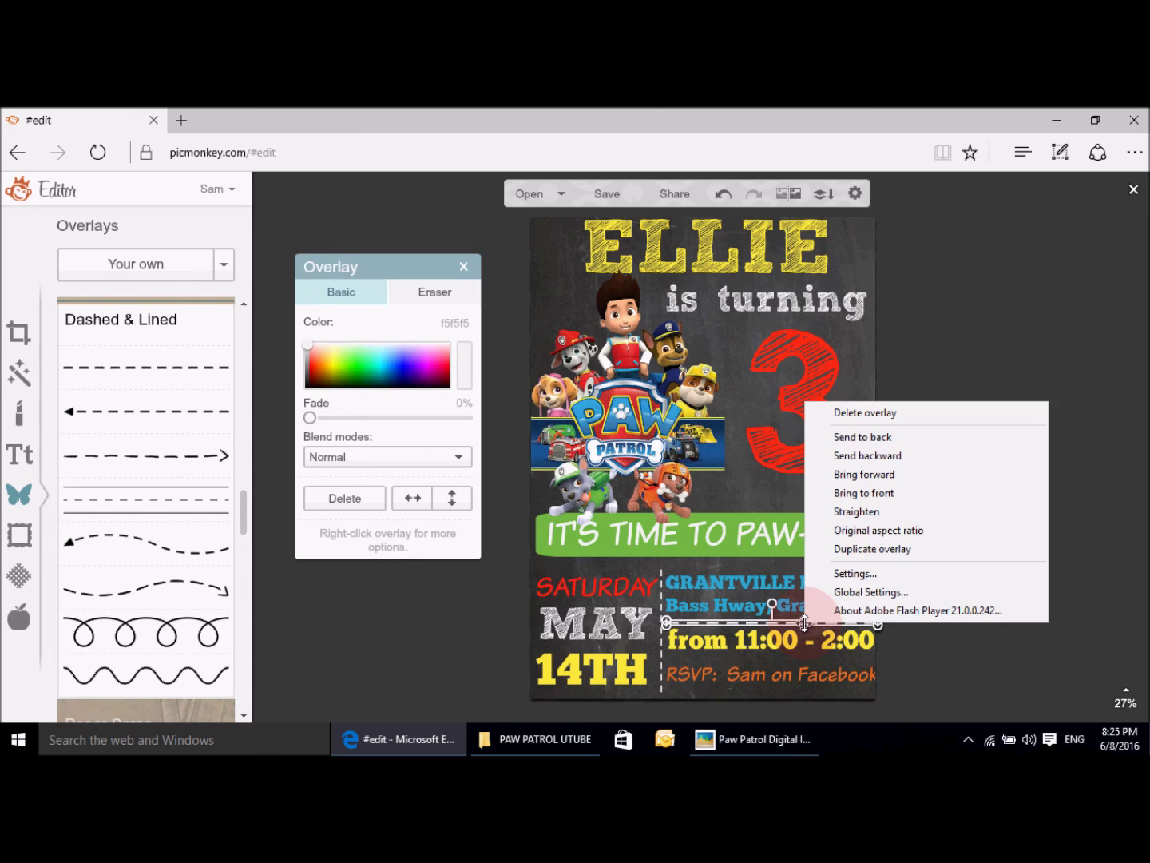
click(857, 552)
drag(792, 630, 782, 659)
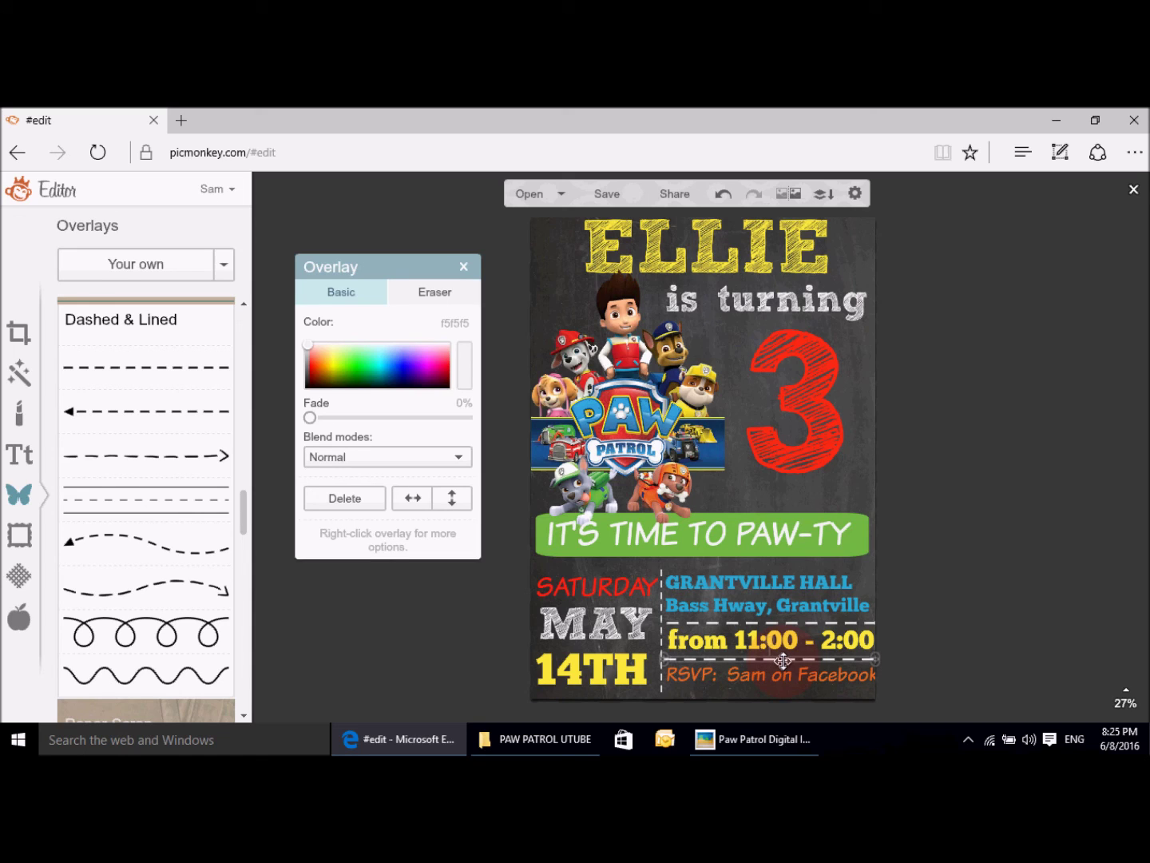
click(942, 678)
click(956, 590)
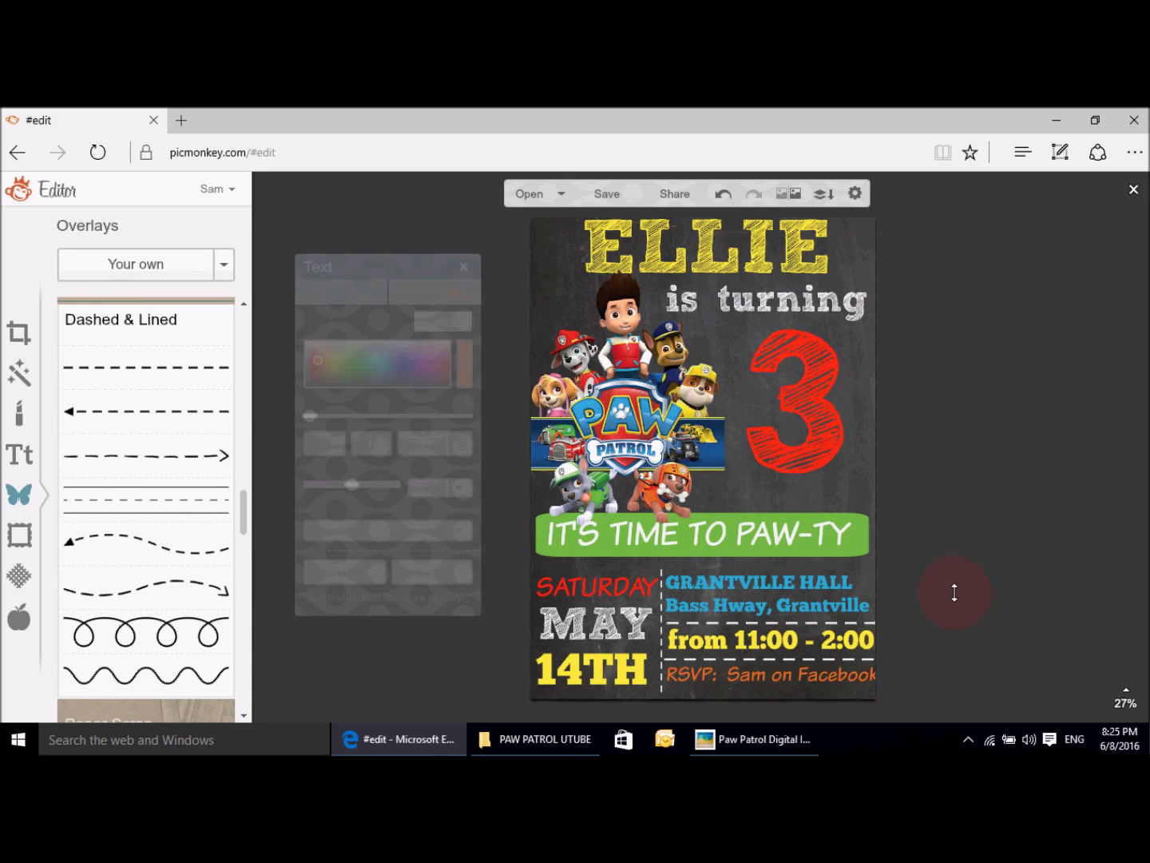
Step: Set the RSVP text to size 86 so it fits within the invitation's edge
click(739, 675)
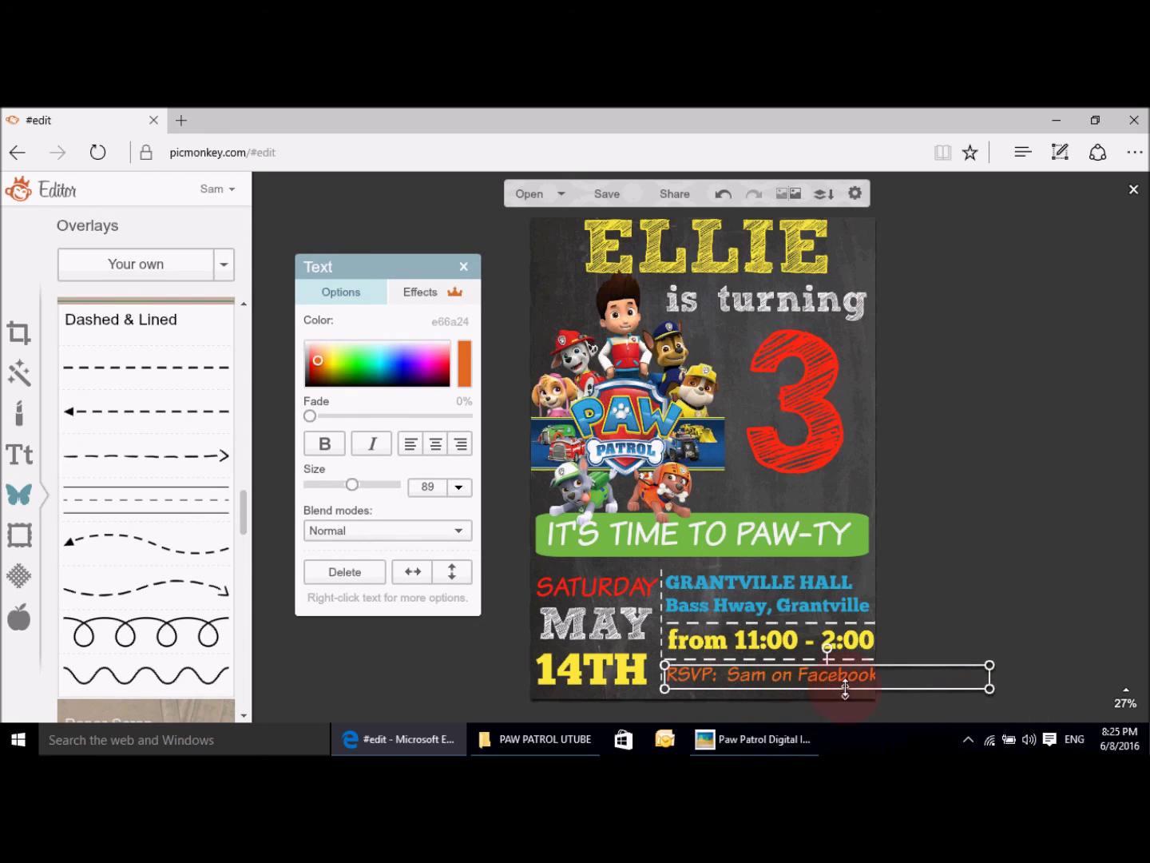
click(430, 508)
click(434, 487)
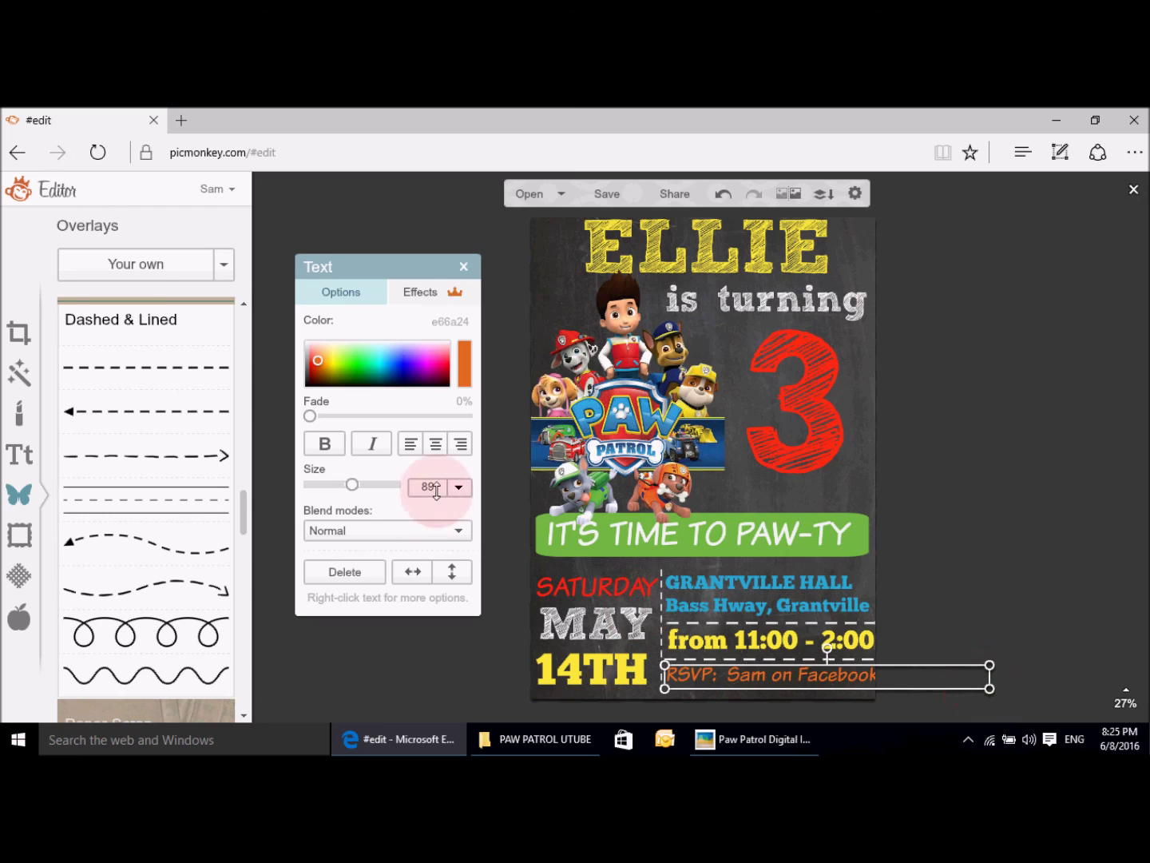
text(86)
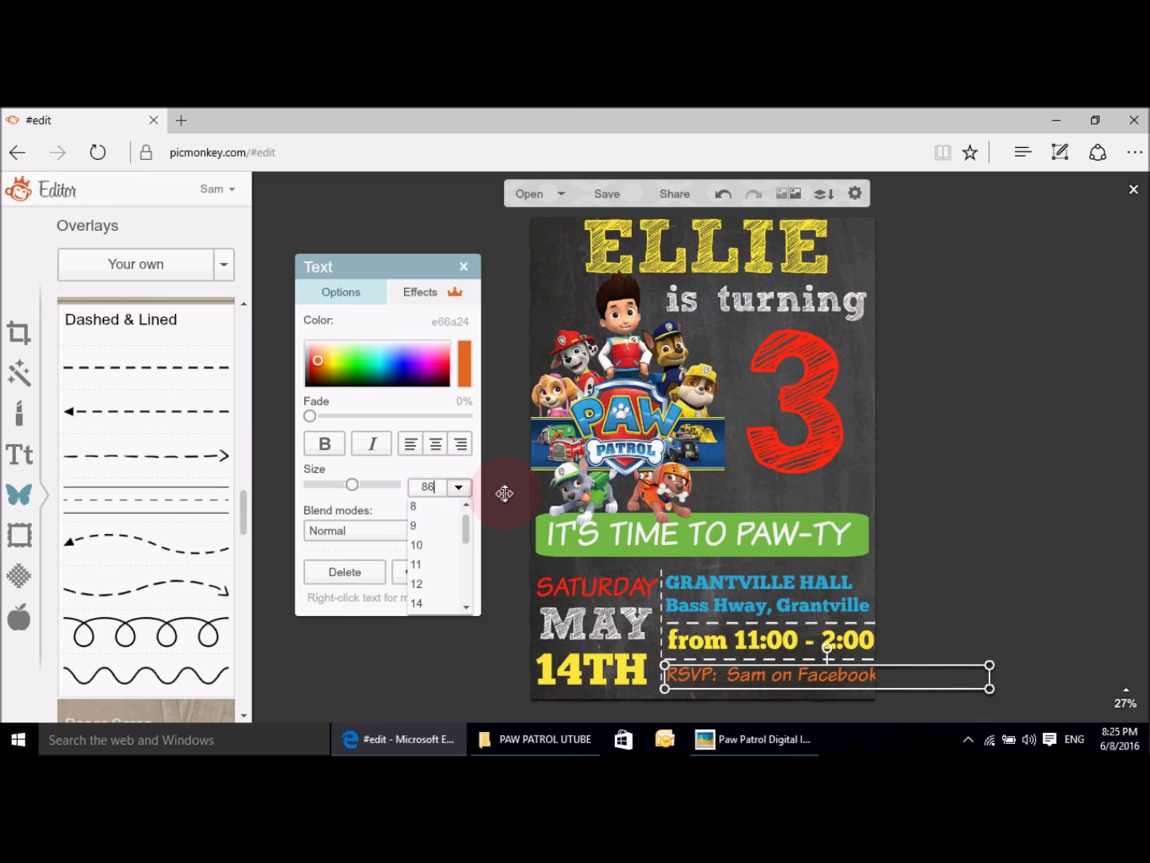
key(Return)
click(990, 615)
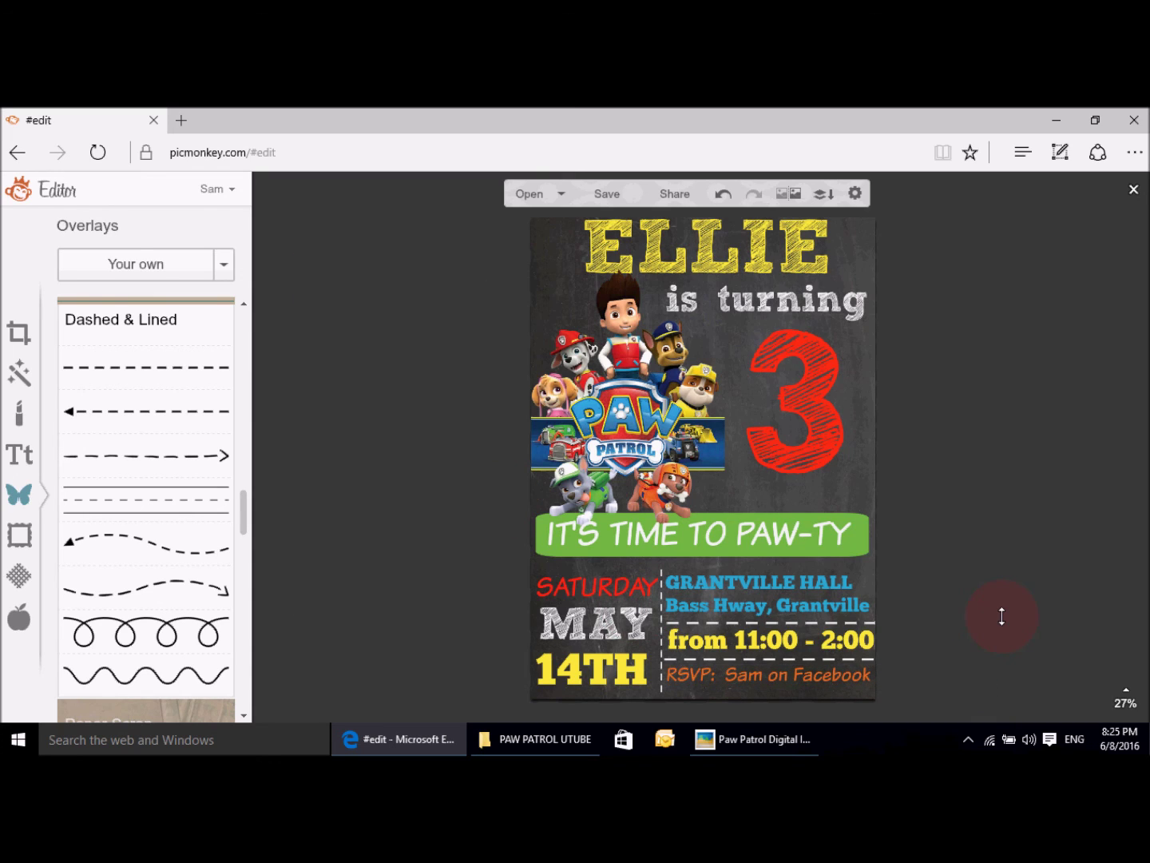
Step: Enlarge the red number 3 to size 1045 and position it between "is turning" and the green banner
click(801, 463)
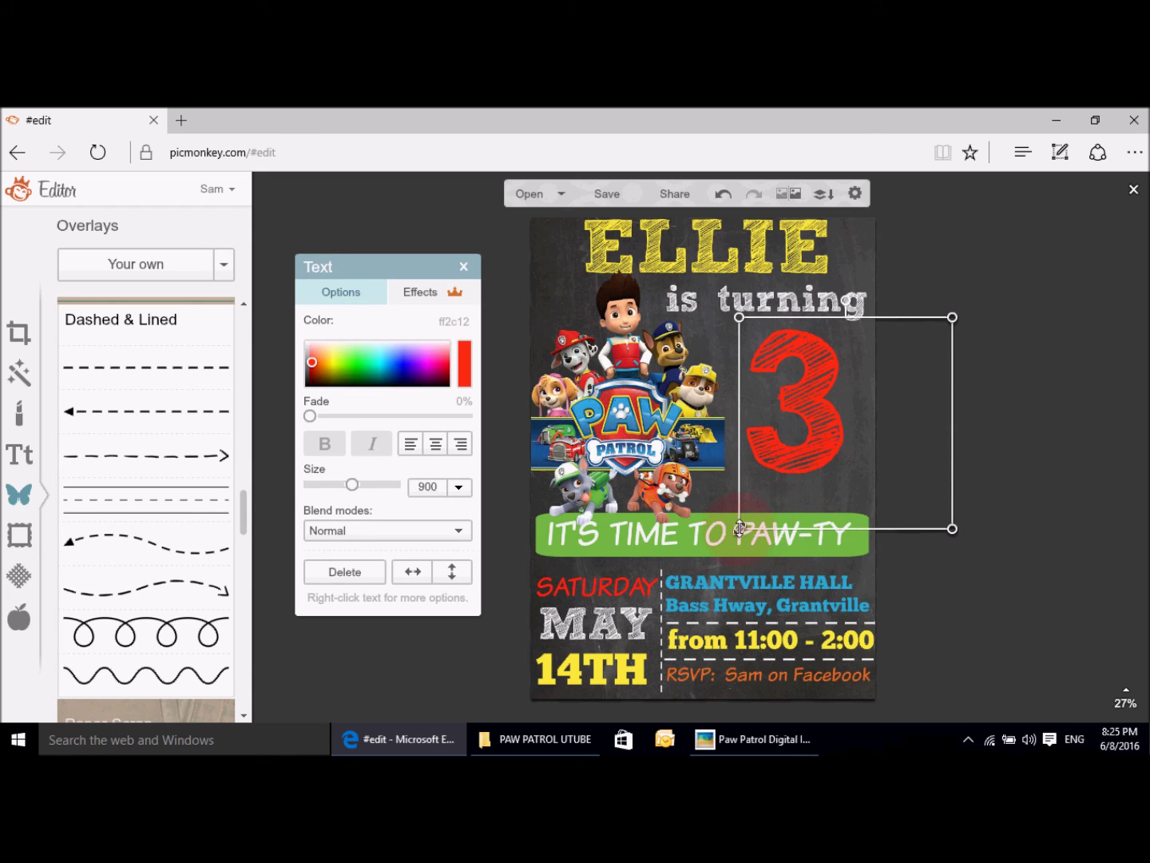
drag(739, 530, 708, 560)
drag(801, 482, 829, 480)
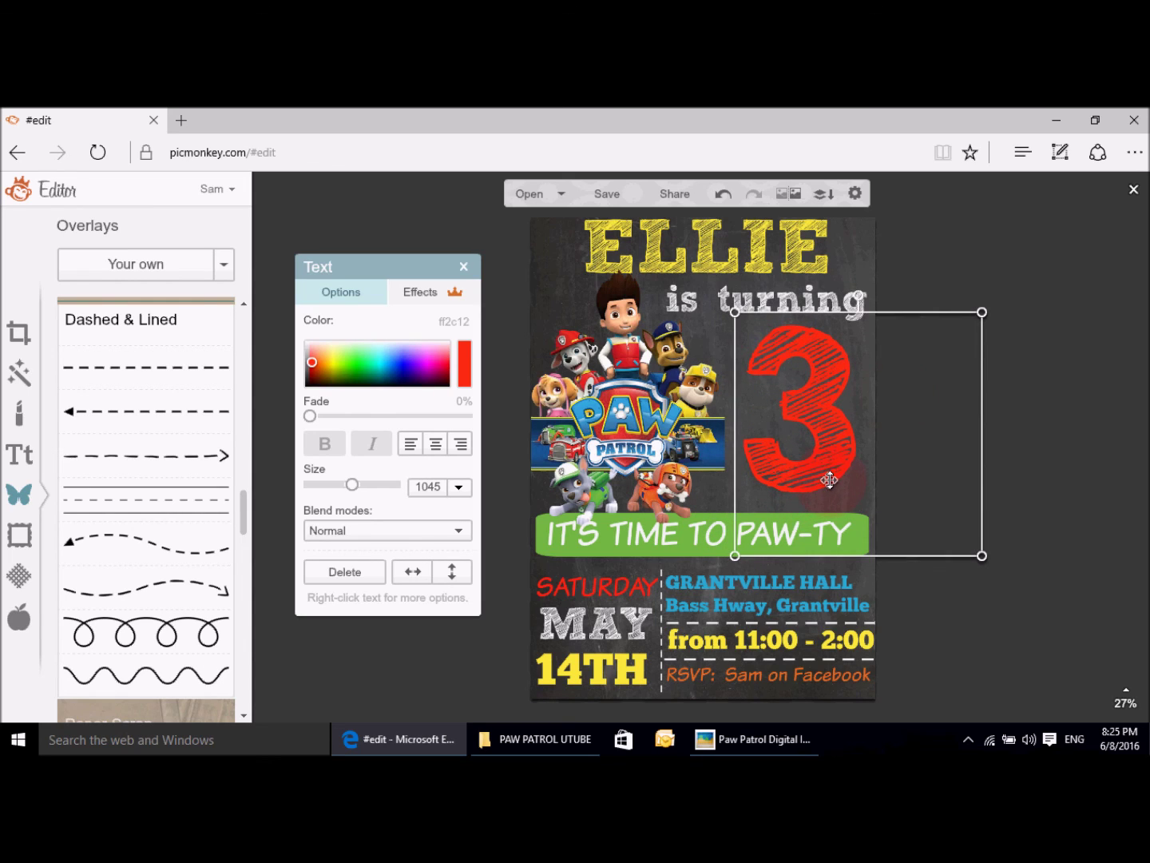
click(964, 237)
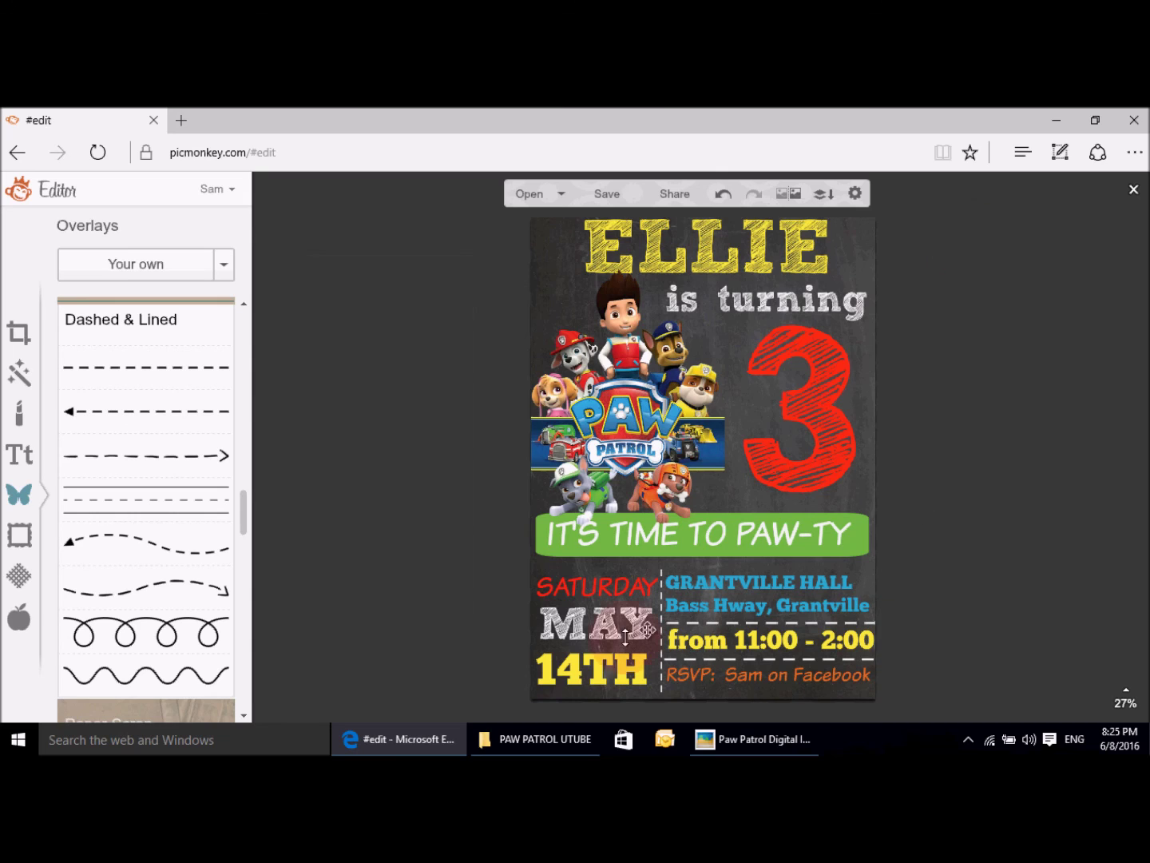
Step: Recolour the "MAY" text pink (f07da8), sampled from the pink pup in the artwork
click(608, 623)
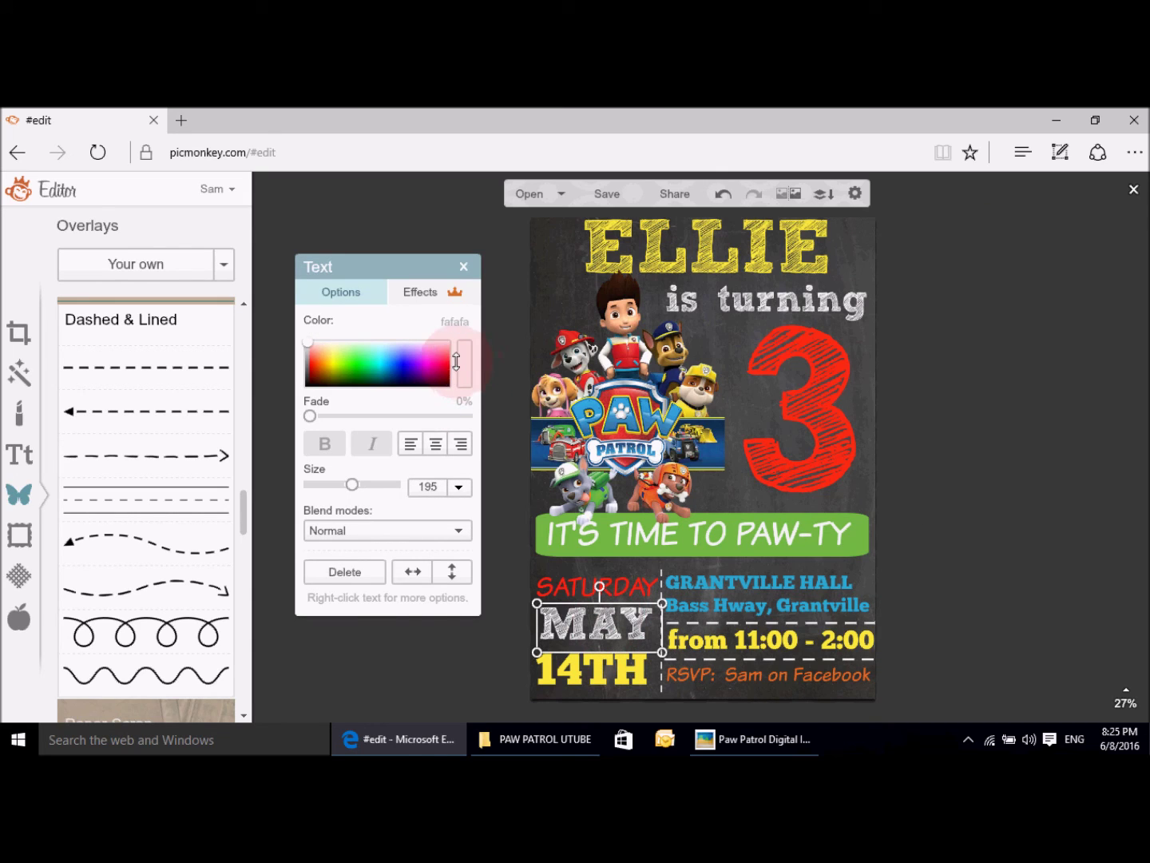
click(440, 352)
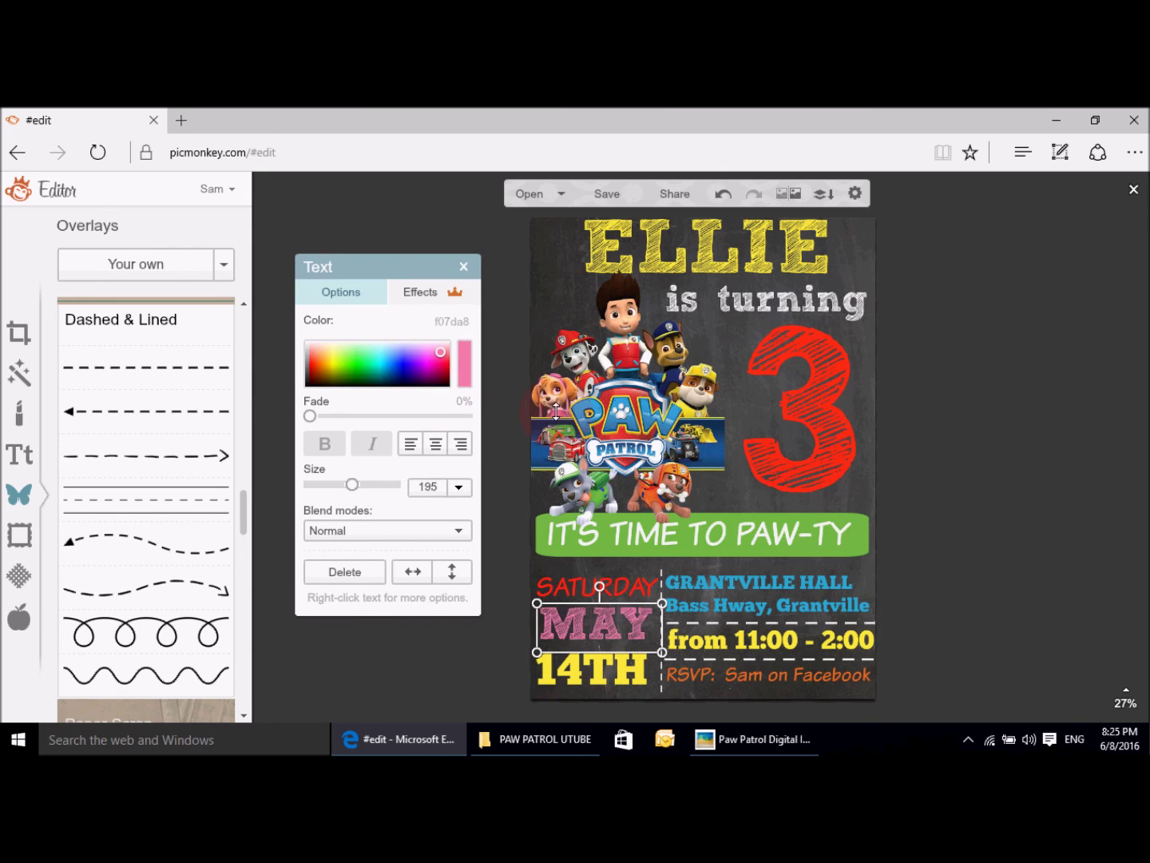
click(1021, 594)
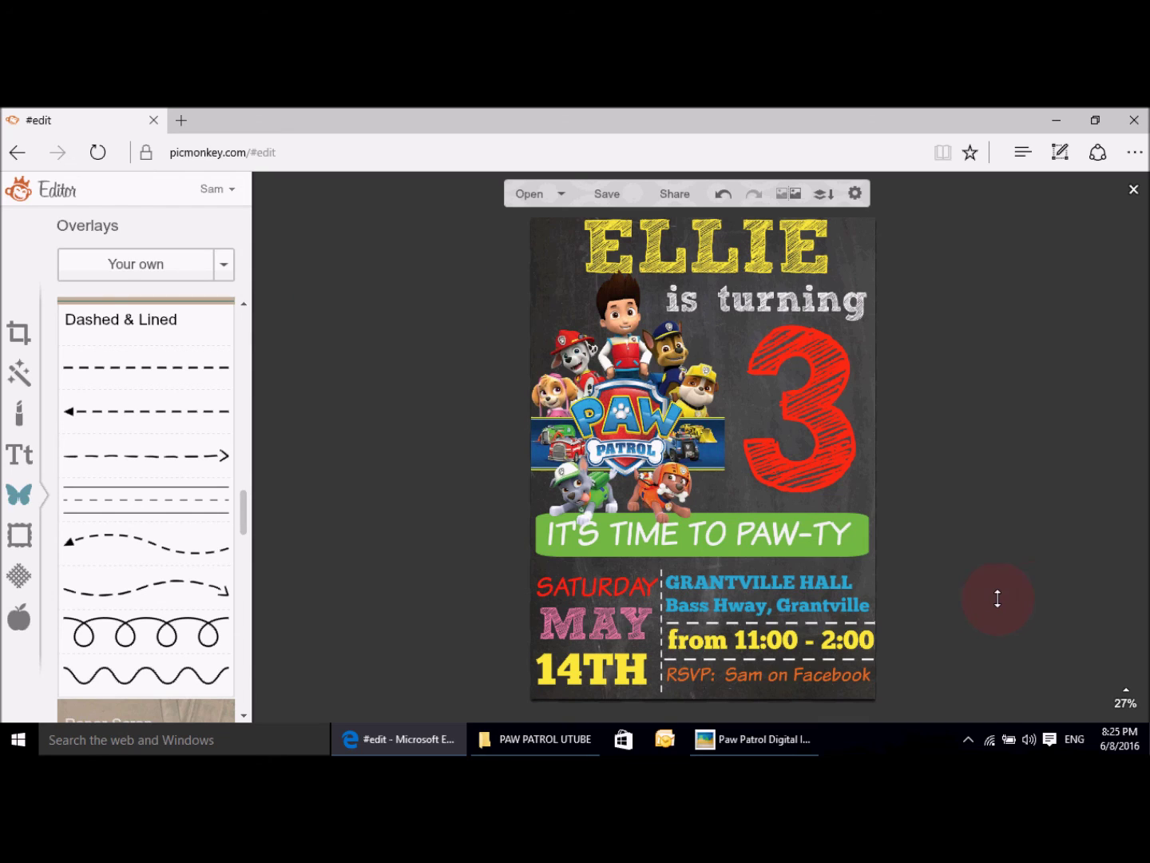
Step: Recolour the "is turning" text pink (f085ae), sampled from the pink pup in the artwork
click(767, 300)
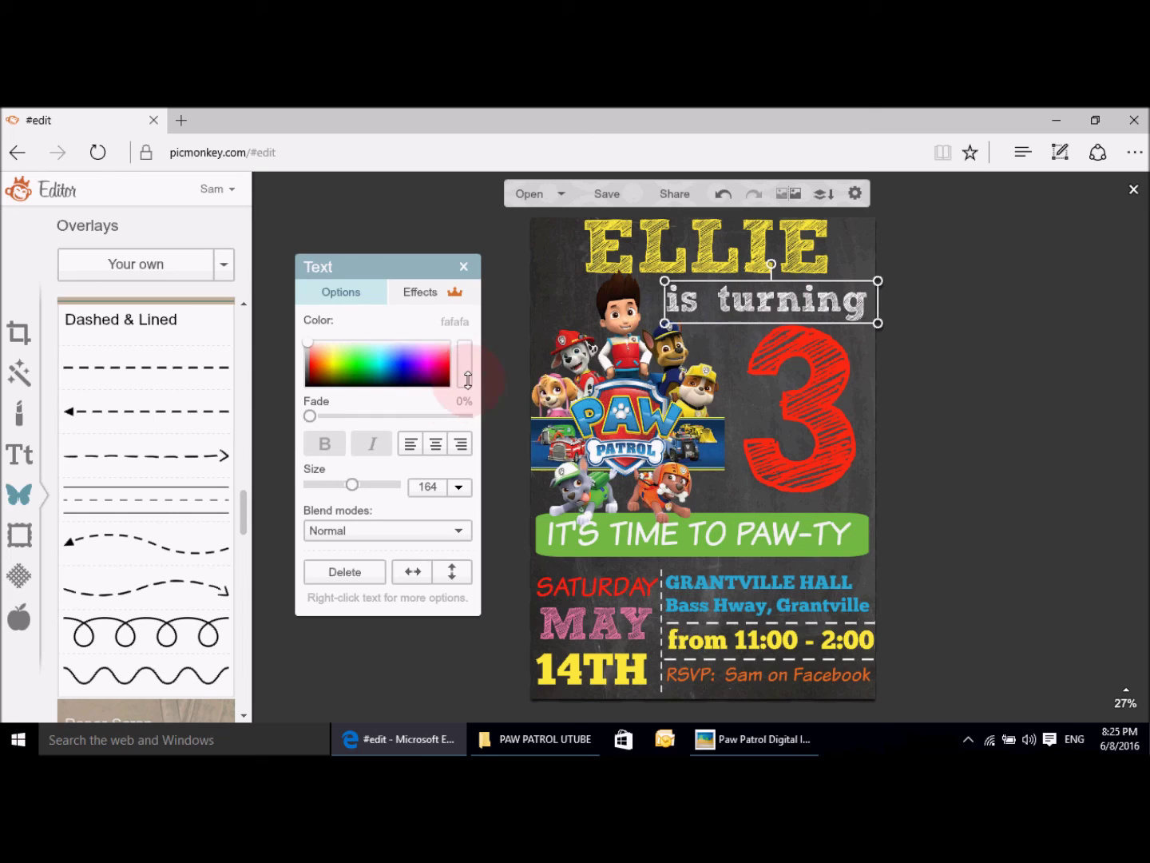
click(465, 370)
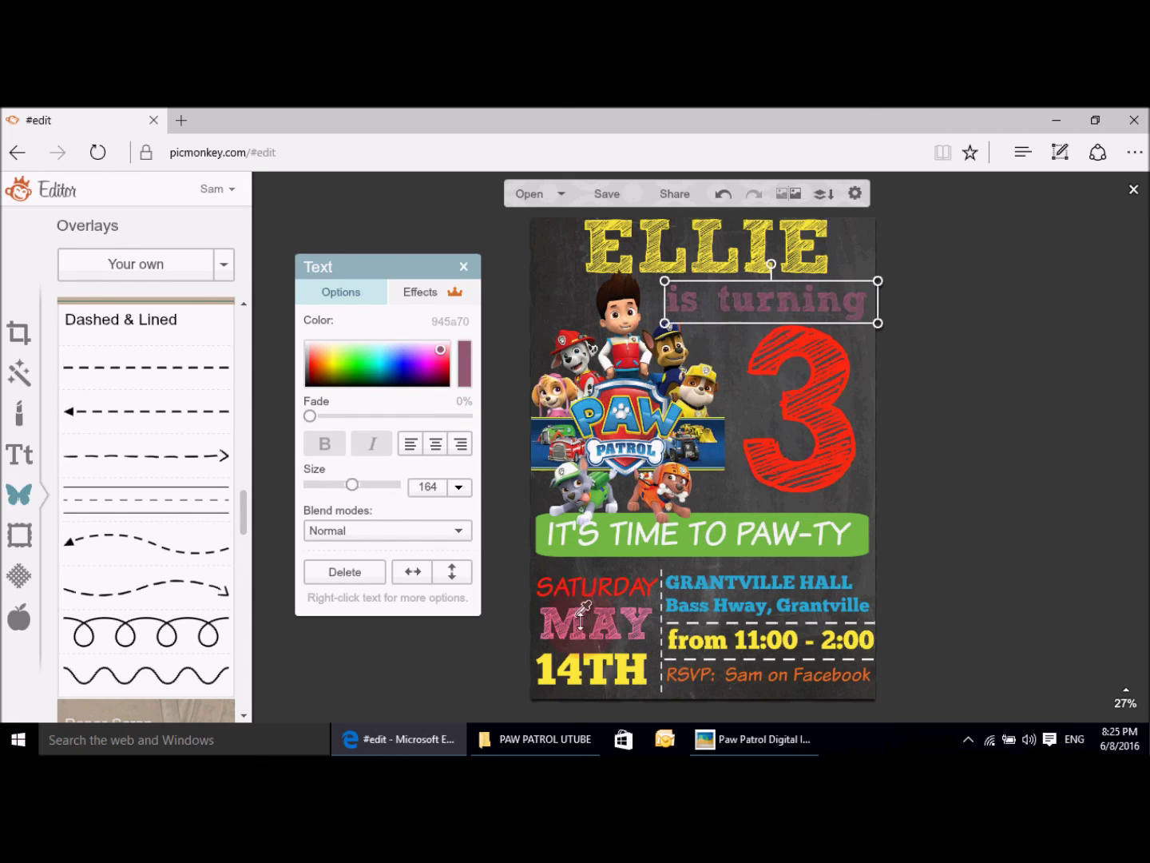
click(580, 622)
drag(472, 385, 559, 411)
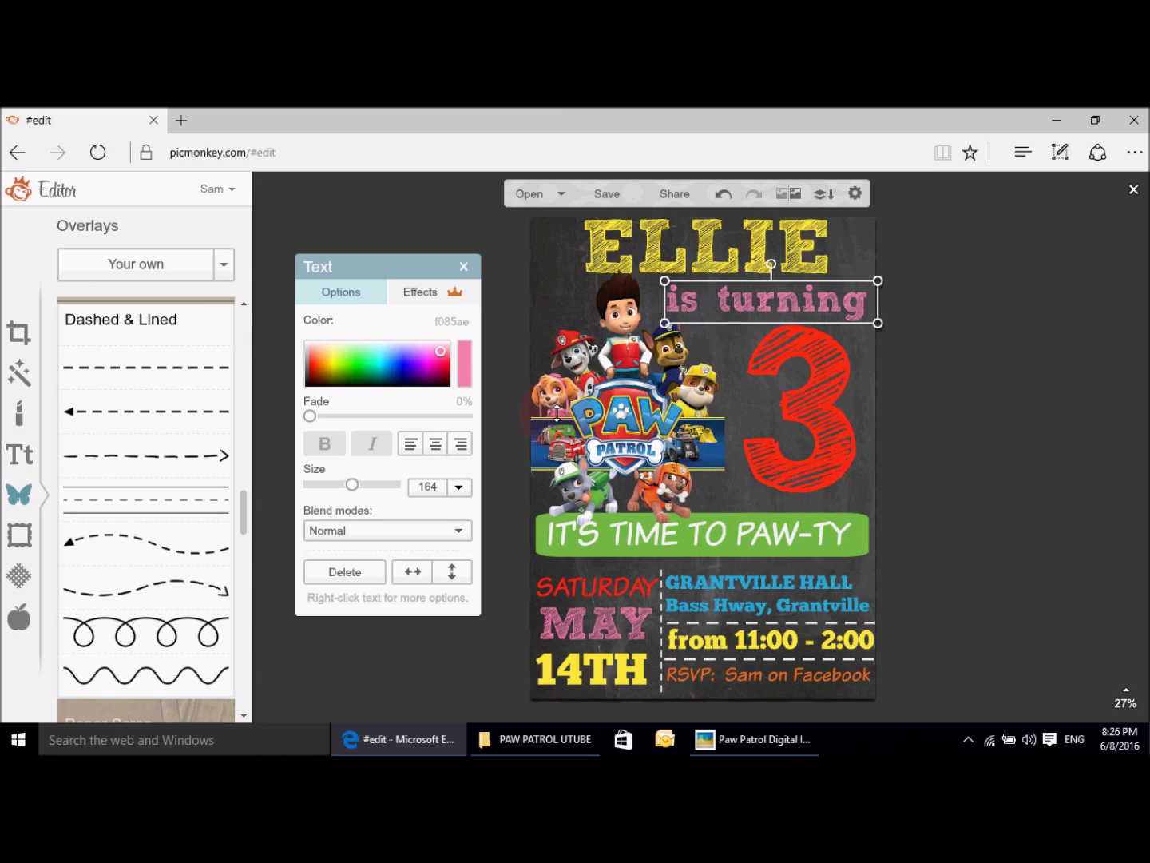
click(1030, 479)
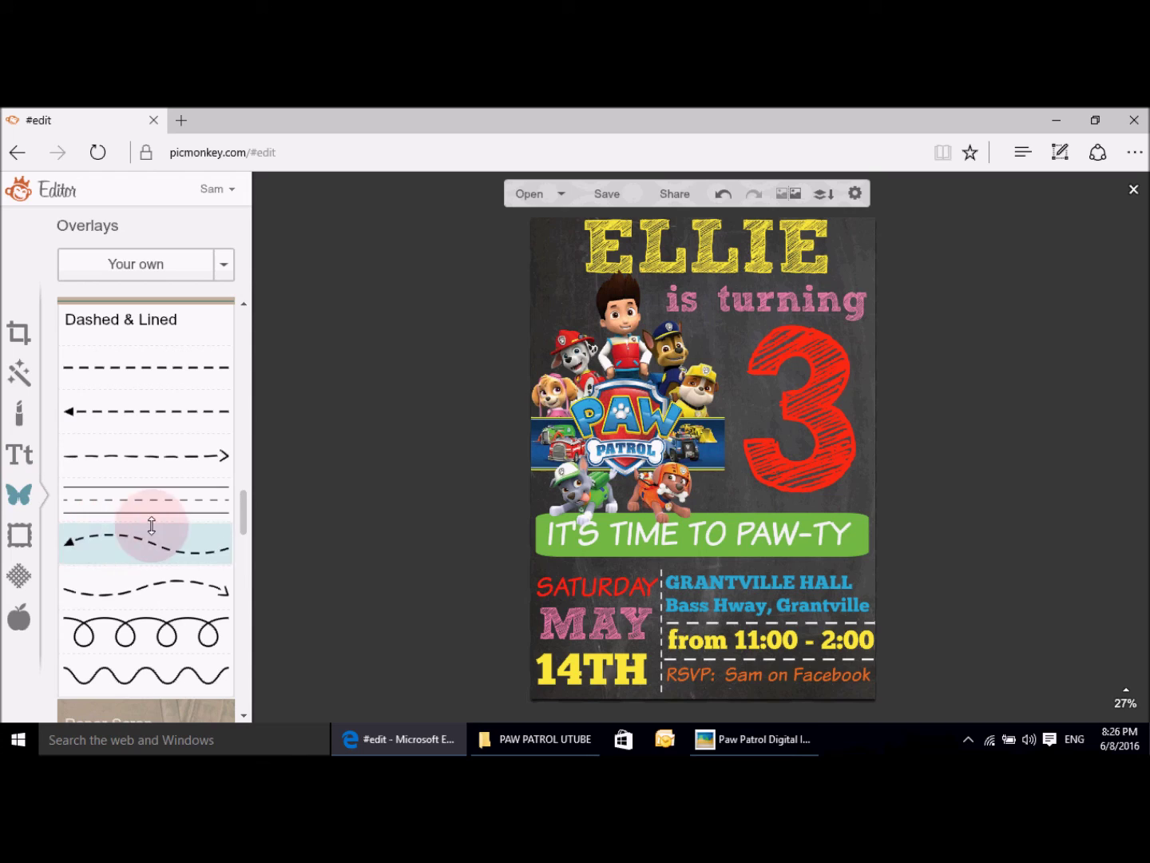
Step: Extend the green banner downwards, enlarge the "IT'S TIME TO PAW-TY" text to size 160 and centre it on the banner
click(692, 547)
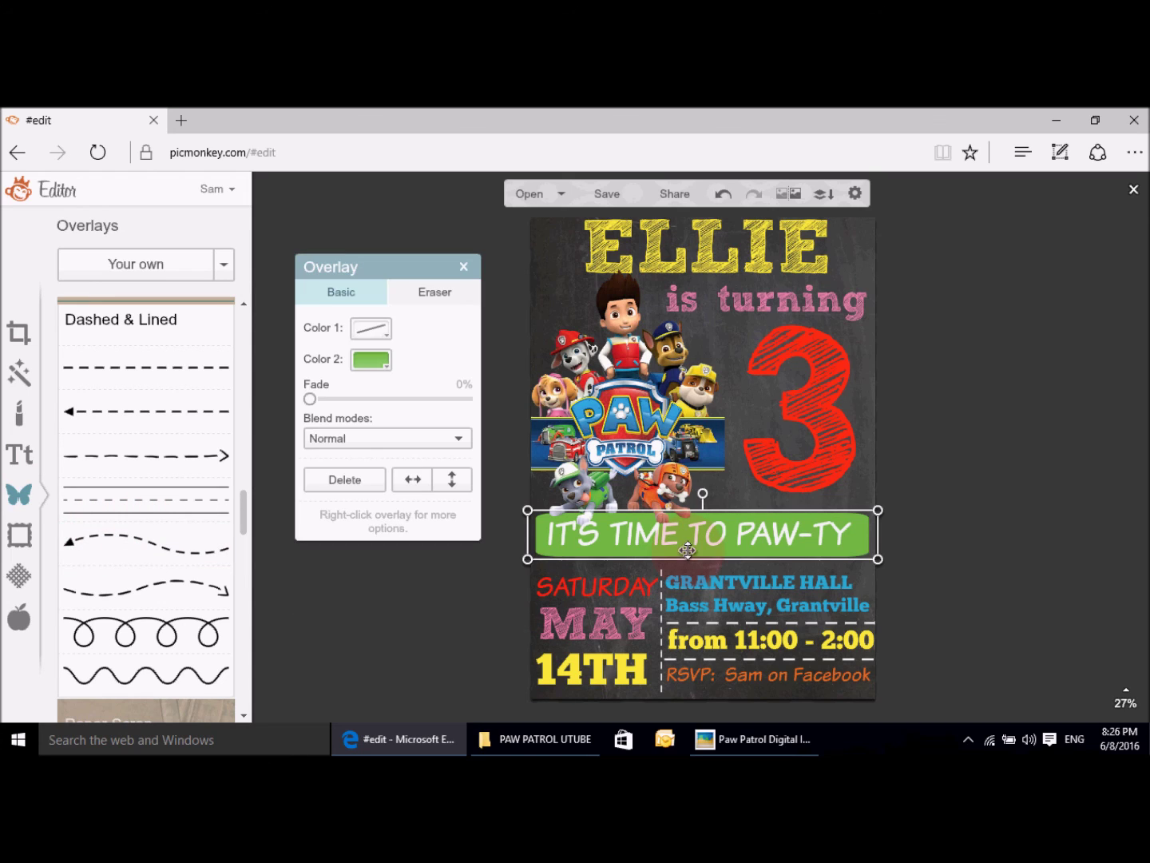
drag(573, 559, 584, 572)
click(968, 556)
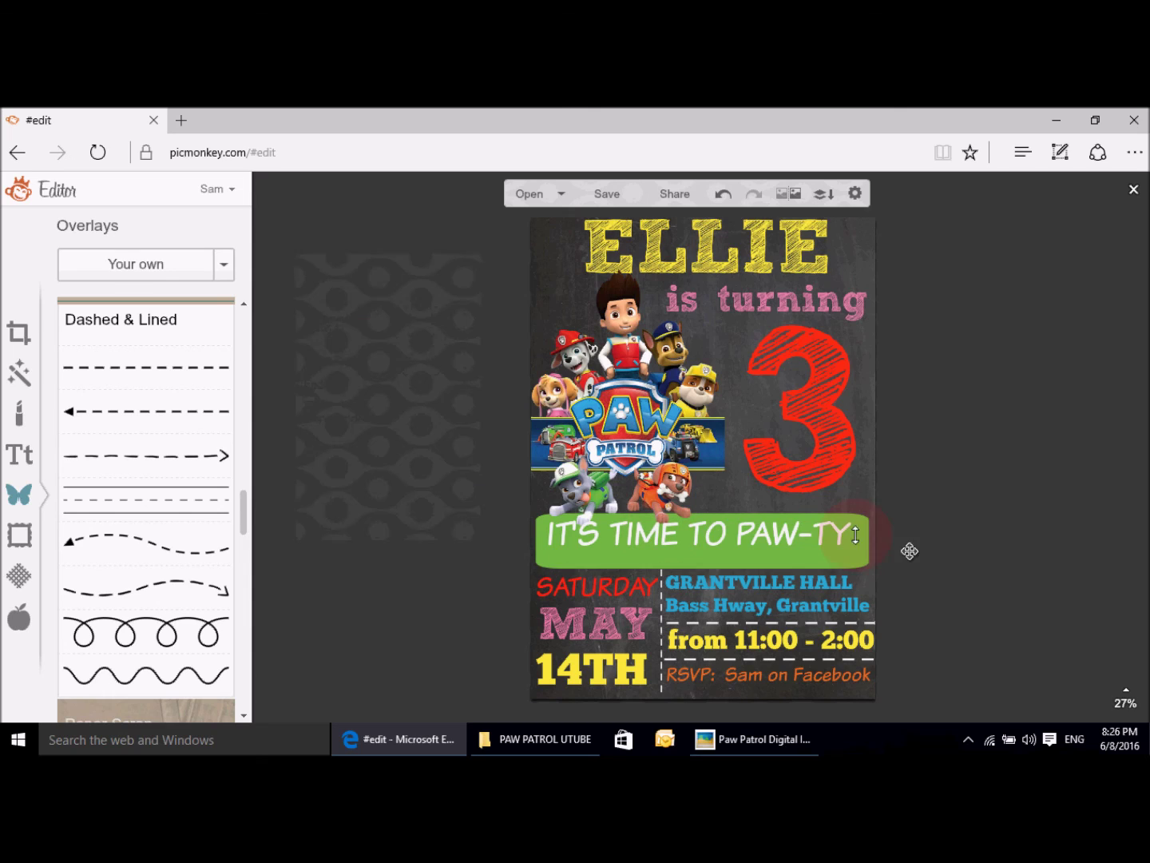
drag(790, 535, 788, 537)
drag(888, 562, 905, 566)
drag(669, 545, 664, 544)
click(990, 620)
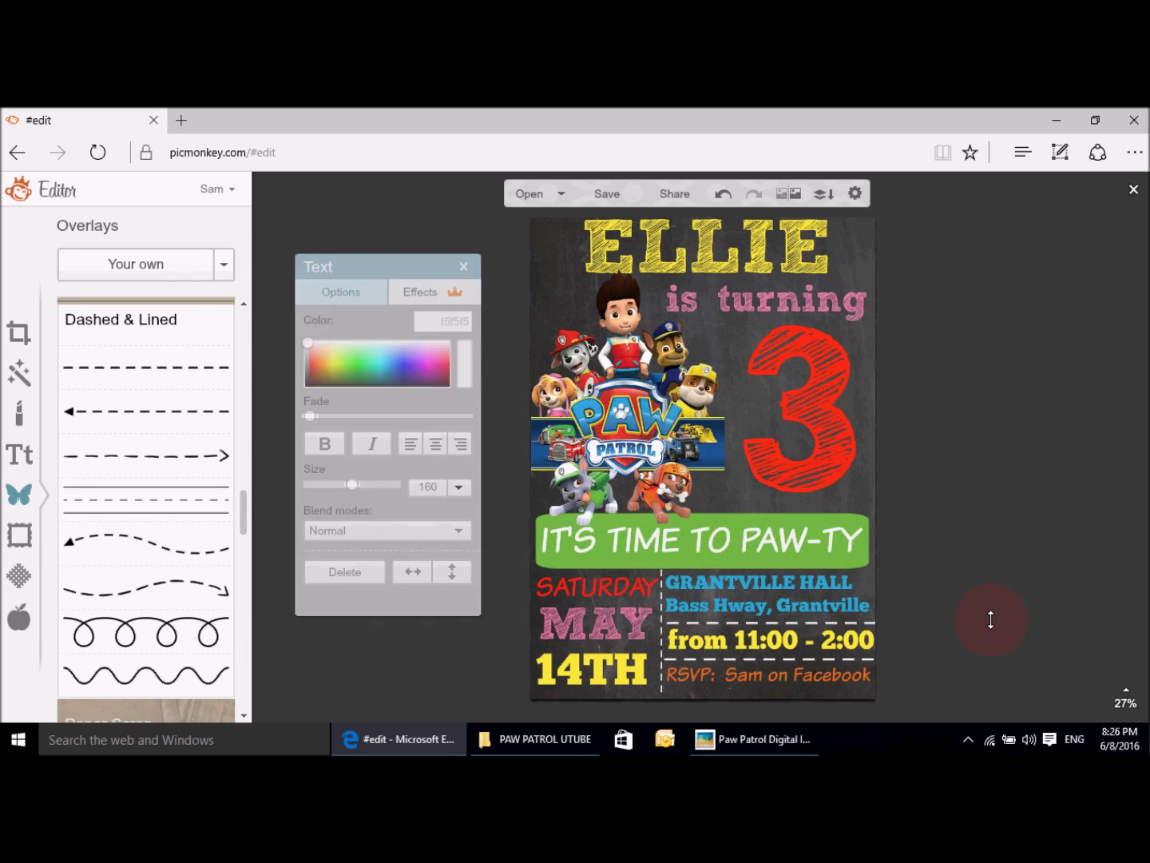
Step: Reduce the green banner's height slightly from its lower edge and move the "IT'S TIME TO PAW-TY" text up to recentre it
click(729, 563)
drag(736, 569, 736, 564)
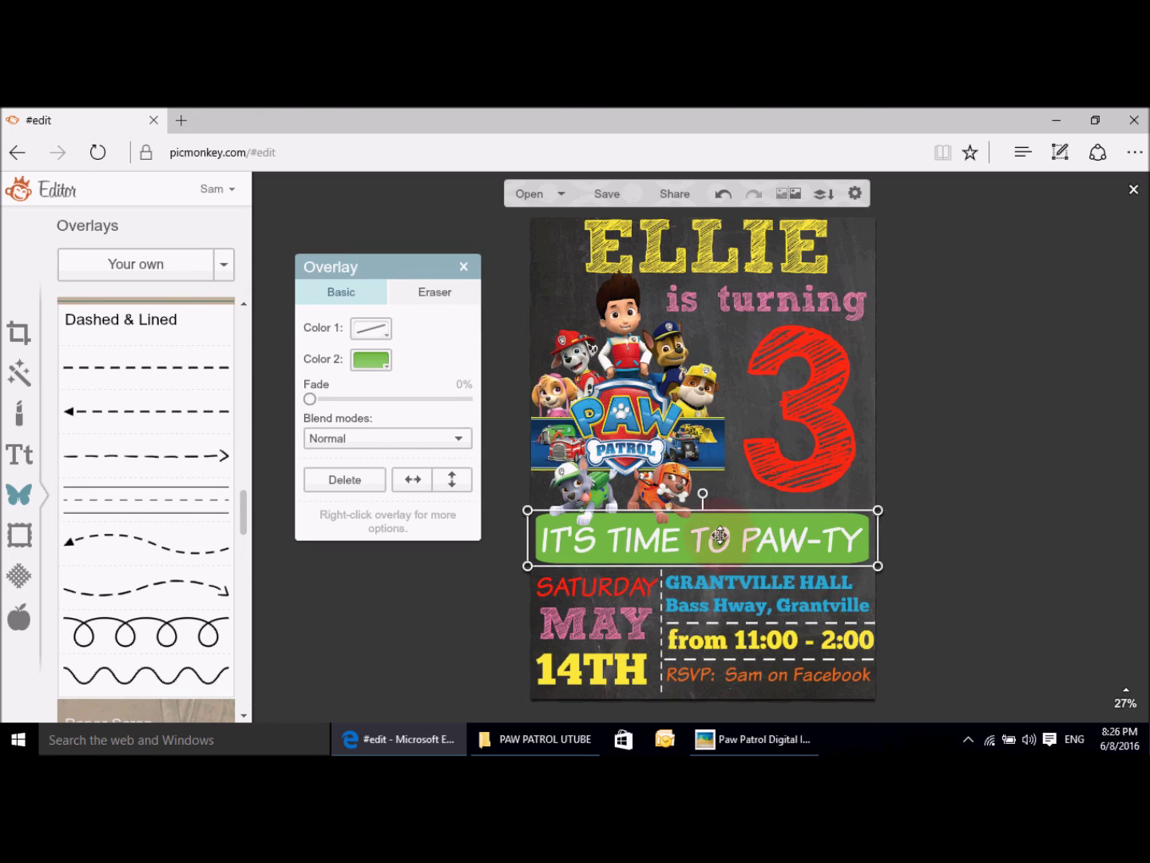
click(720, 535)
click(749, 536)
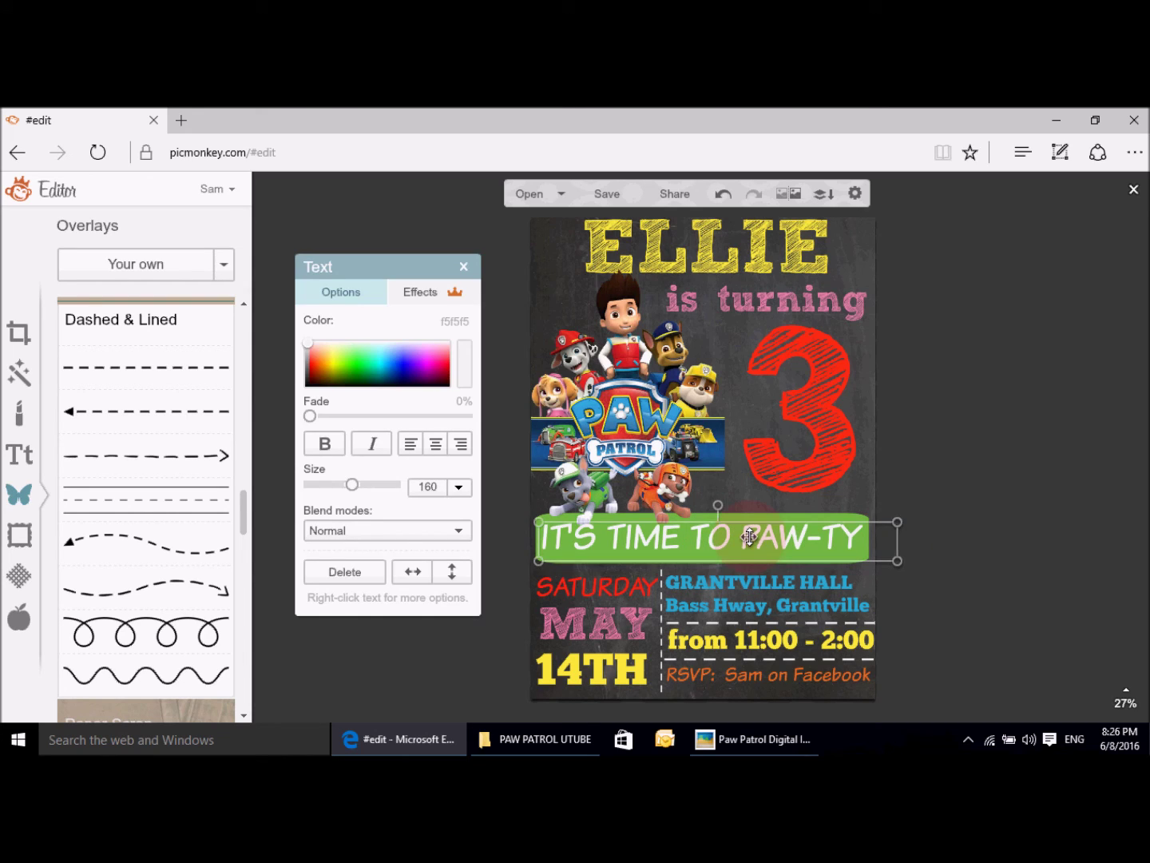
click(945, 599)
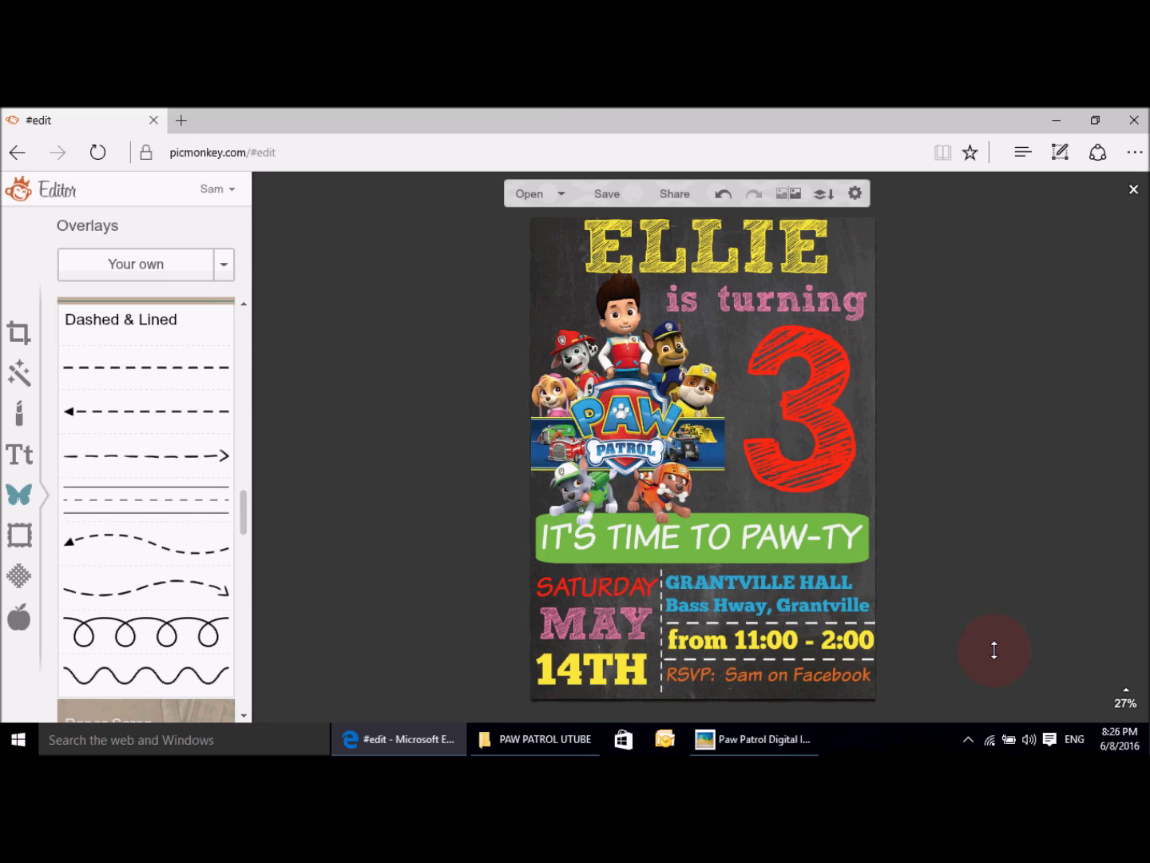